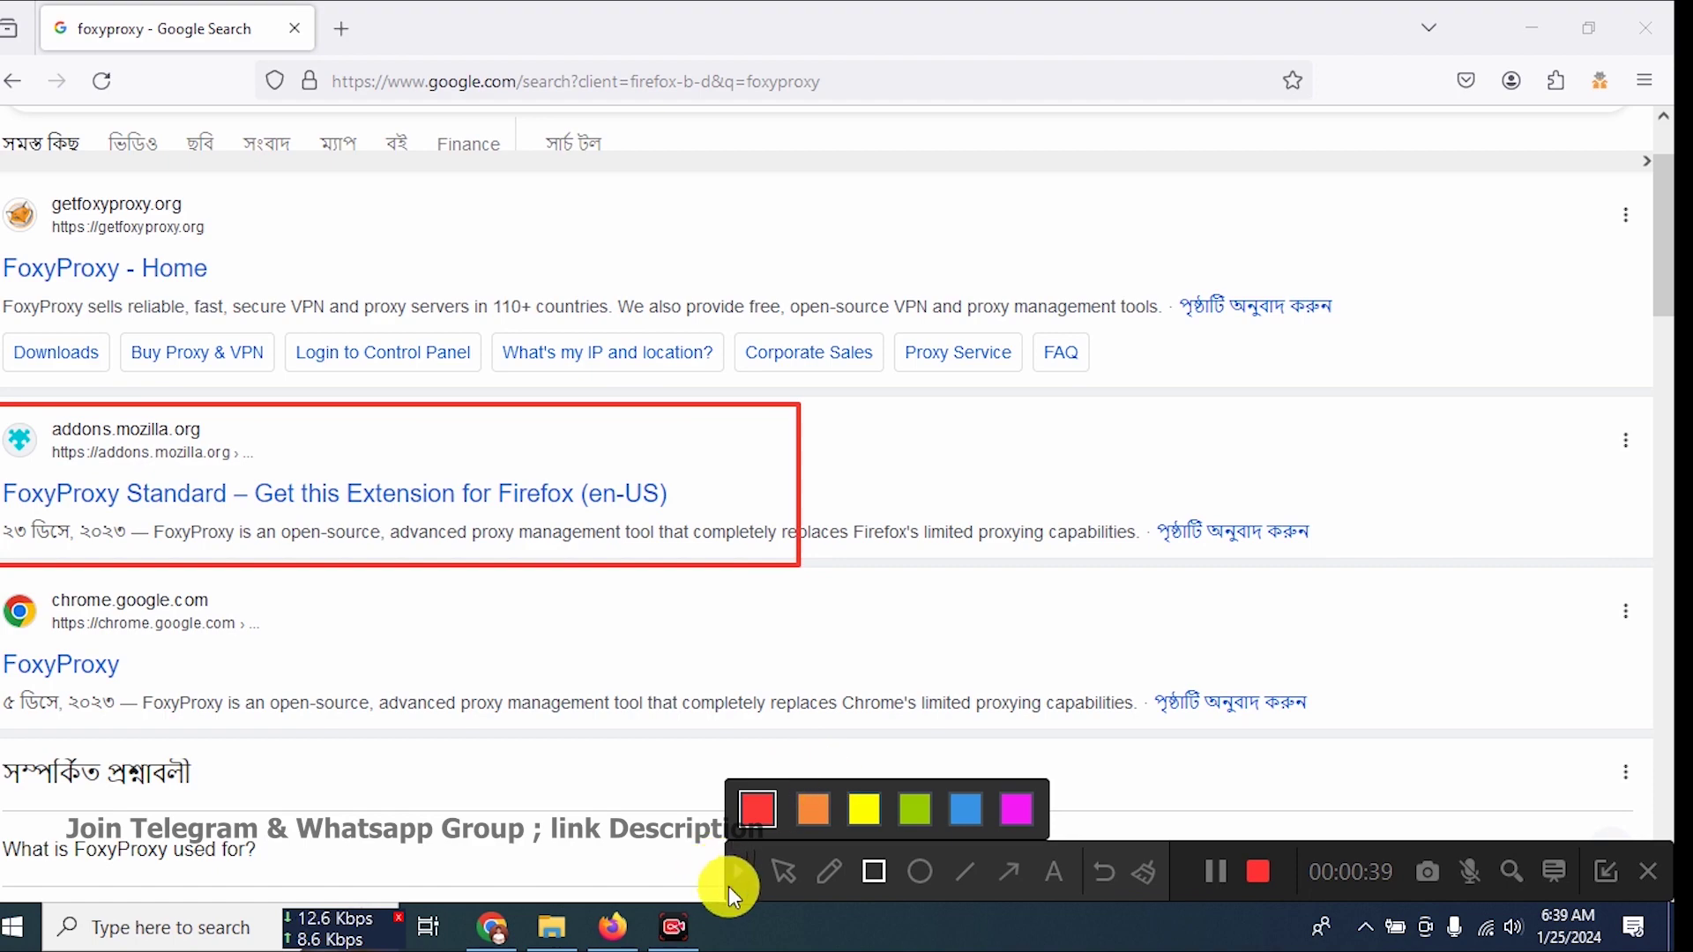
Step: Open the FoxyProxy Standard add-on page on addons.mozilla.org from the search results
{"action": "left_click", "coordinate": [738, 873]}
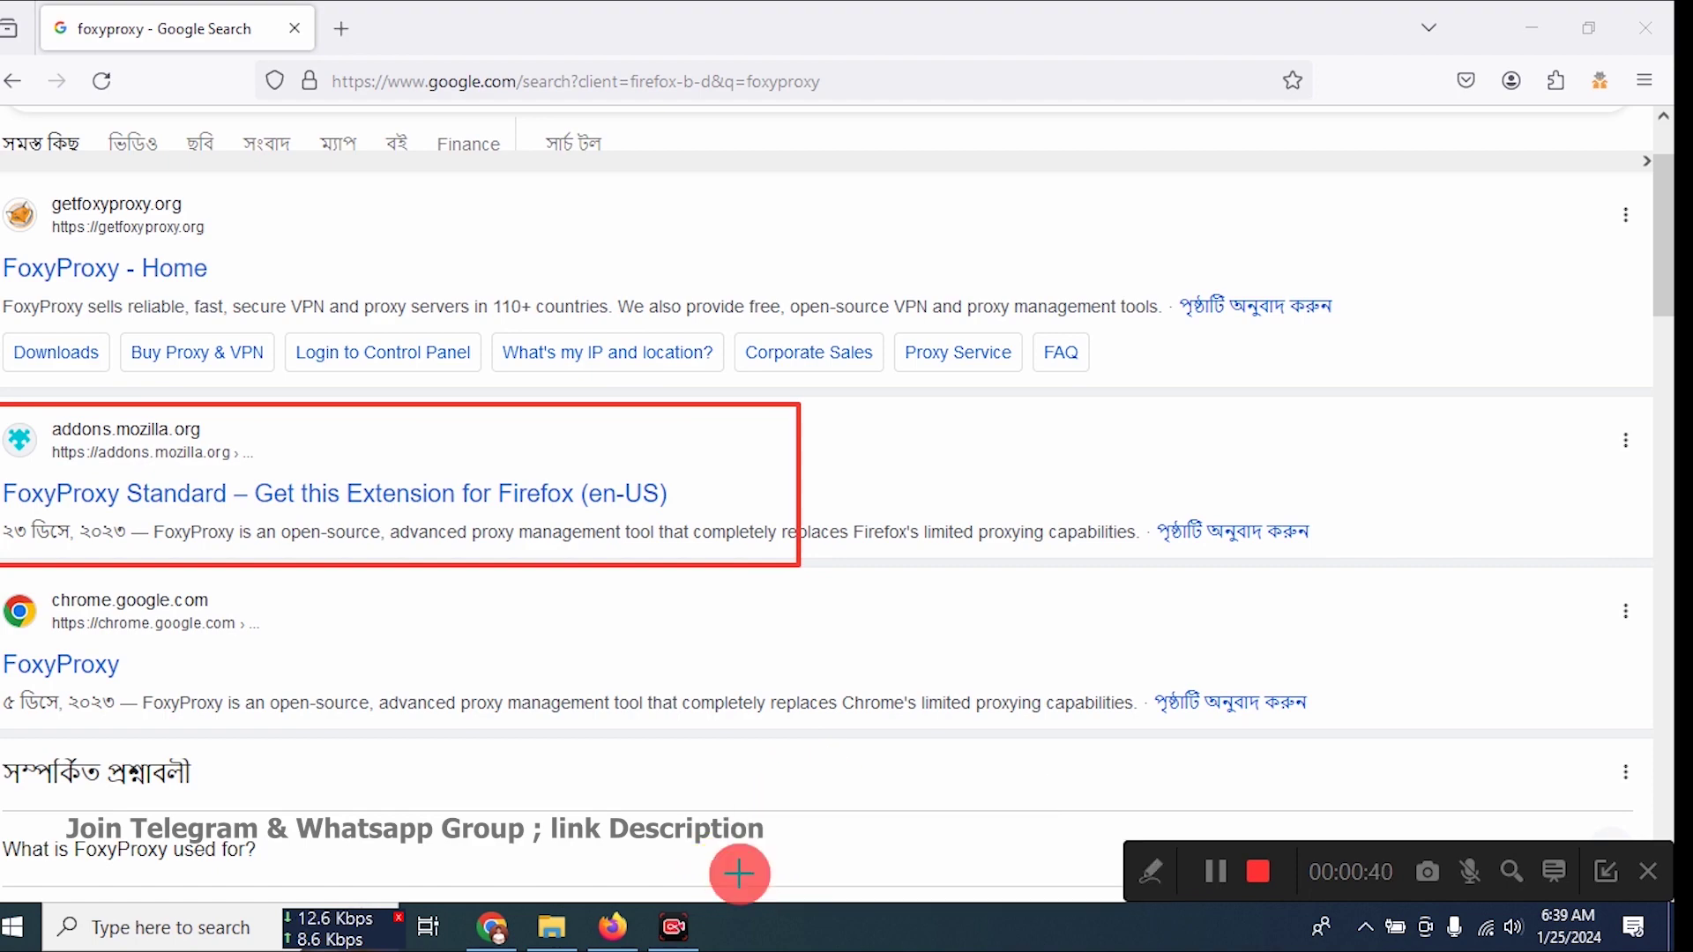
{"action": "left_click", "coordinate": [253, 507]}
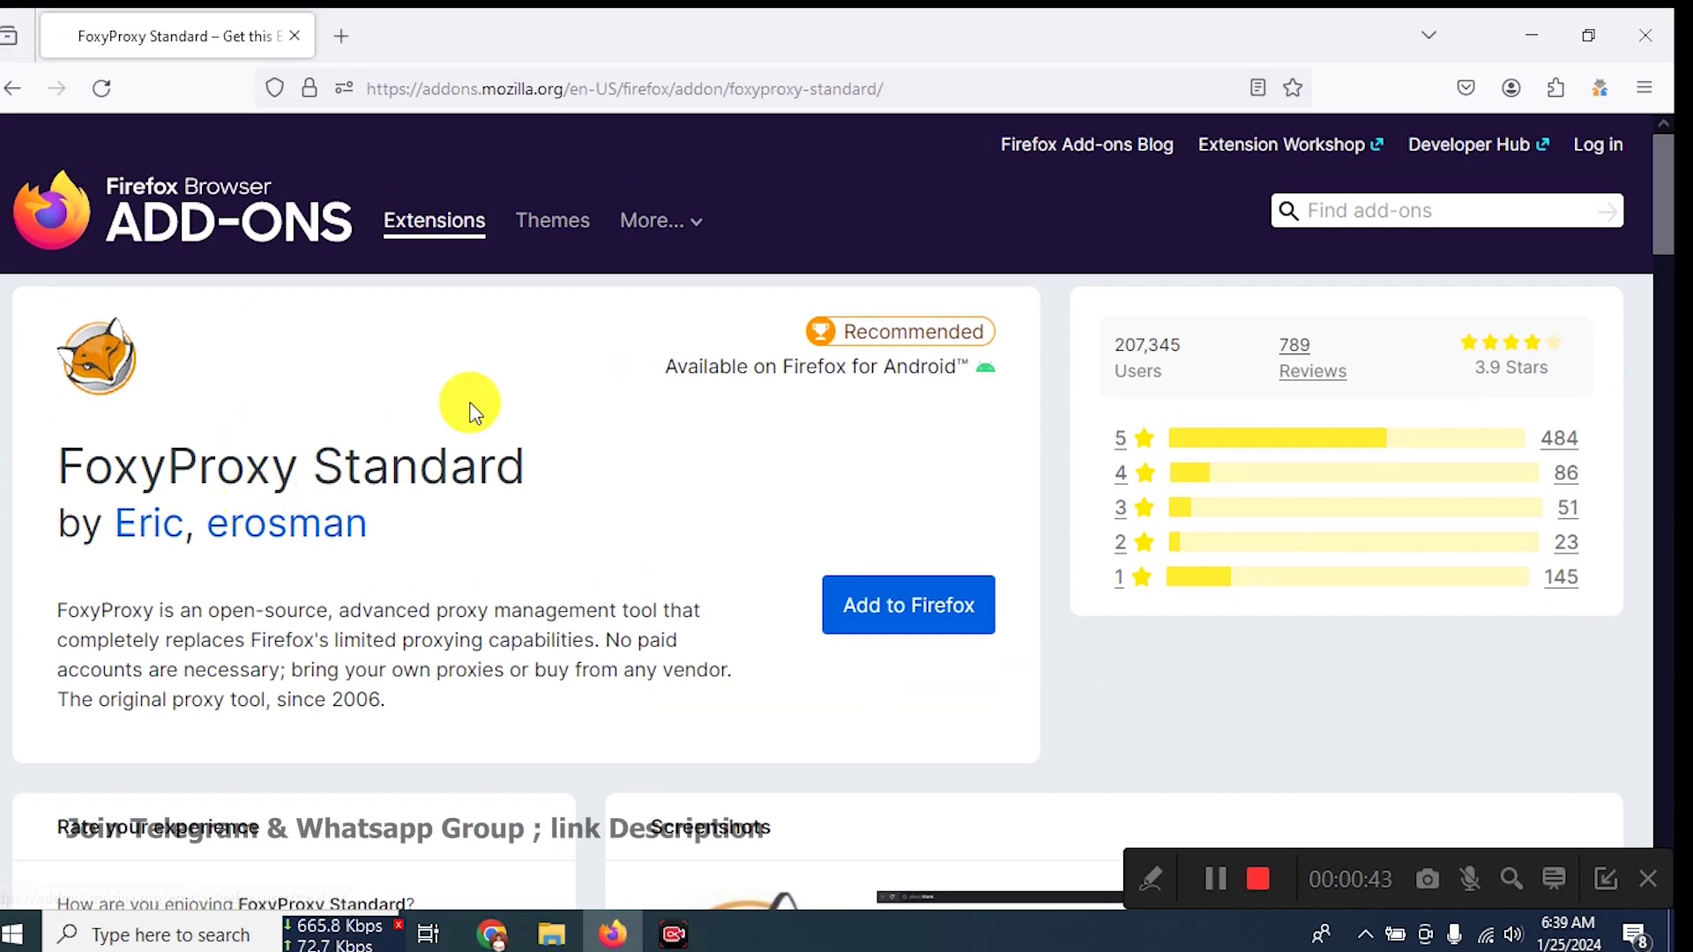
Step: Look through the FoxyProxy Standard add-on page, including its description, screenshots, related extensions and Android availability
{"action": "scroll", "coordinate": [399, 374], "scroll_direction": "down", "scroll_amount": 5}
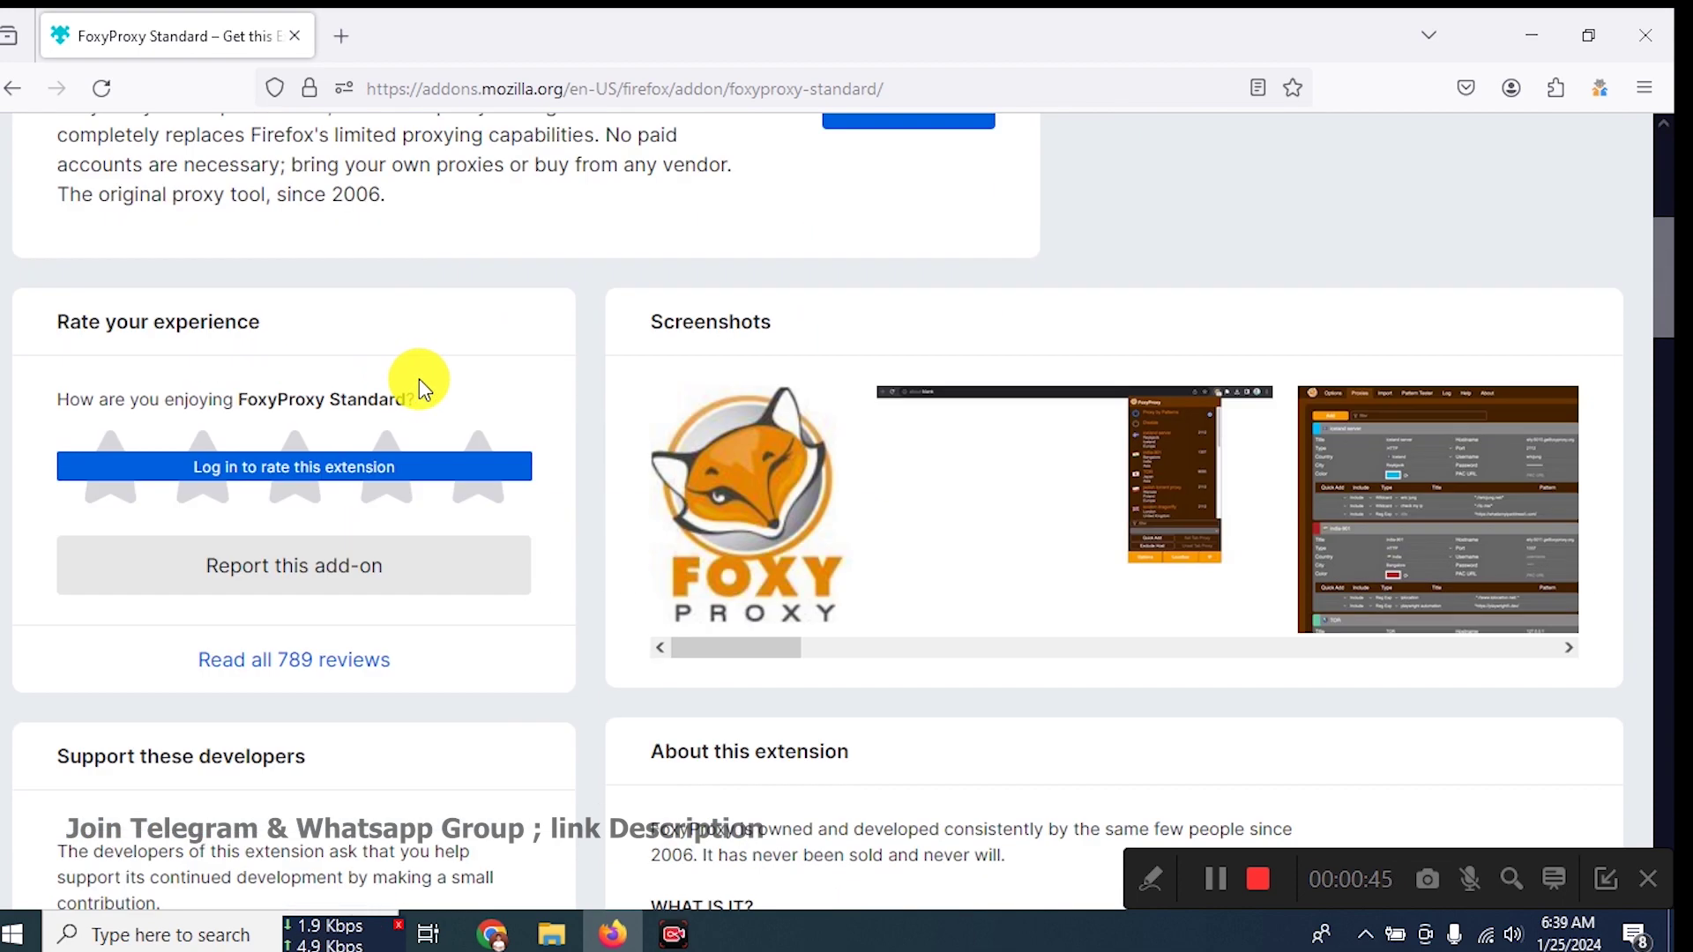
{"action": "scroll", "coordinate": [438, 384], "scroll_direction": "up", "scroll_amount": 5}
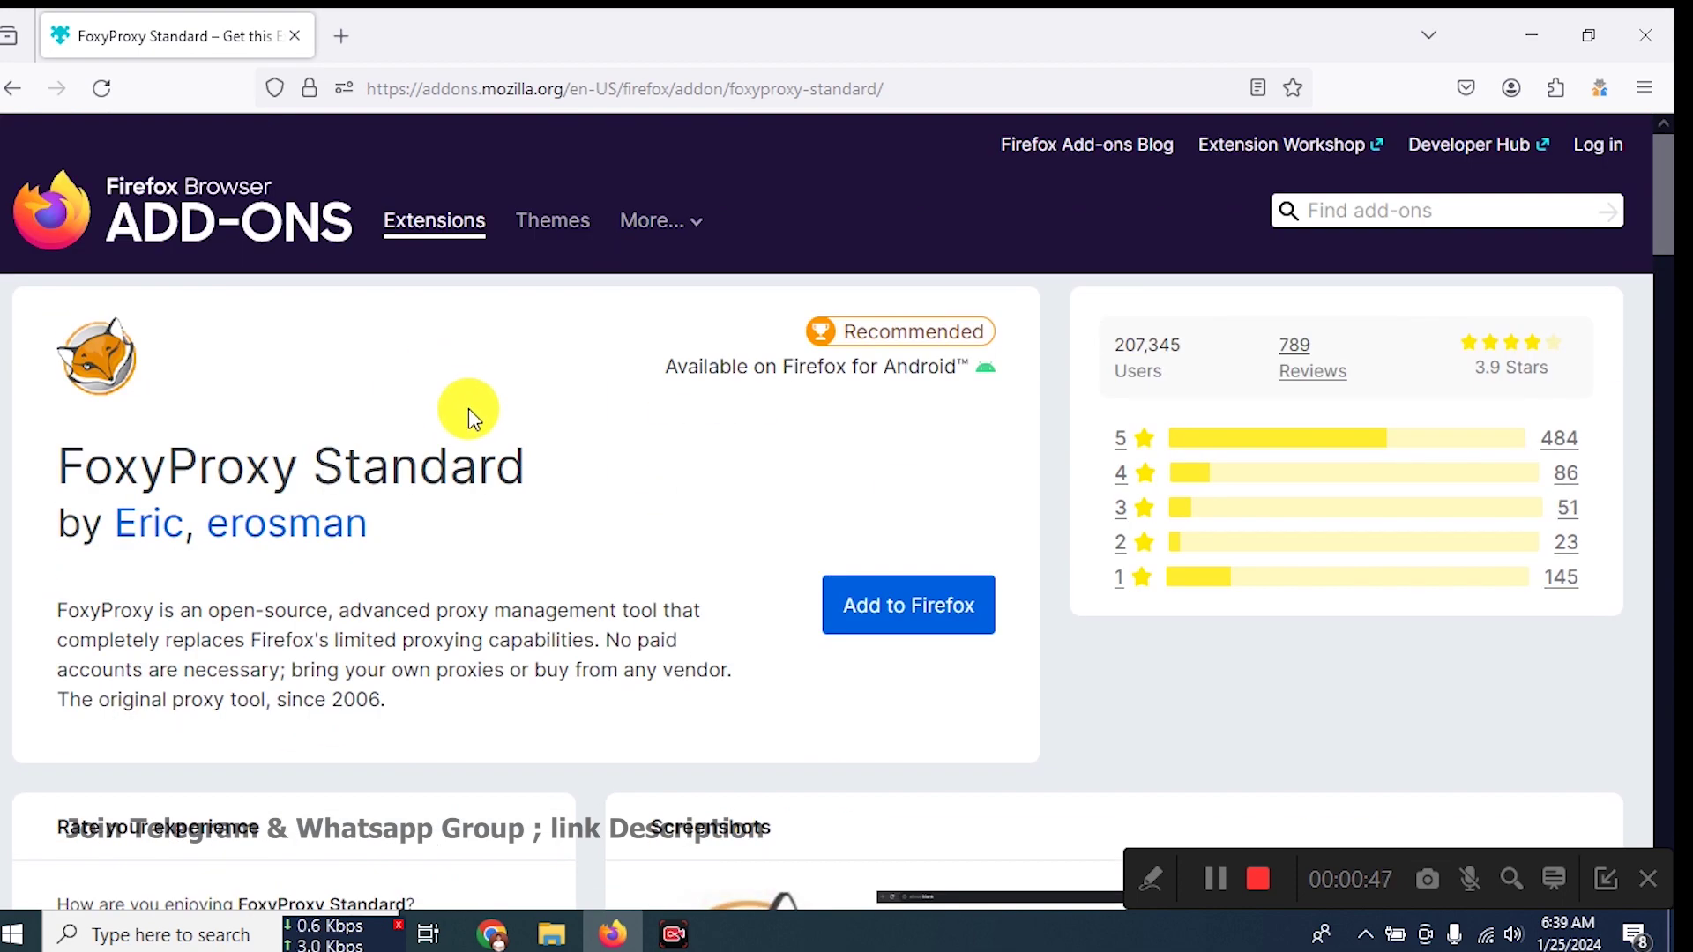
{"action": "scroll", "coordinate": [691, 445], "scroll_direction": "down", "scroll_amount": 10}
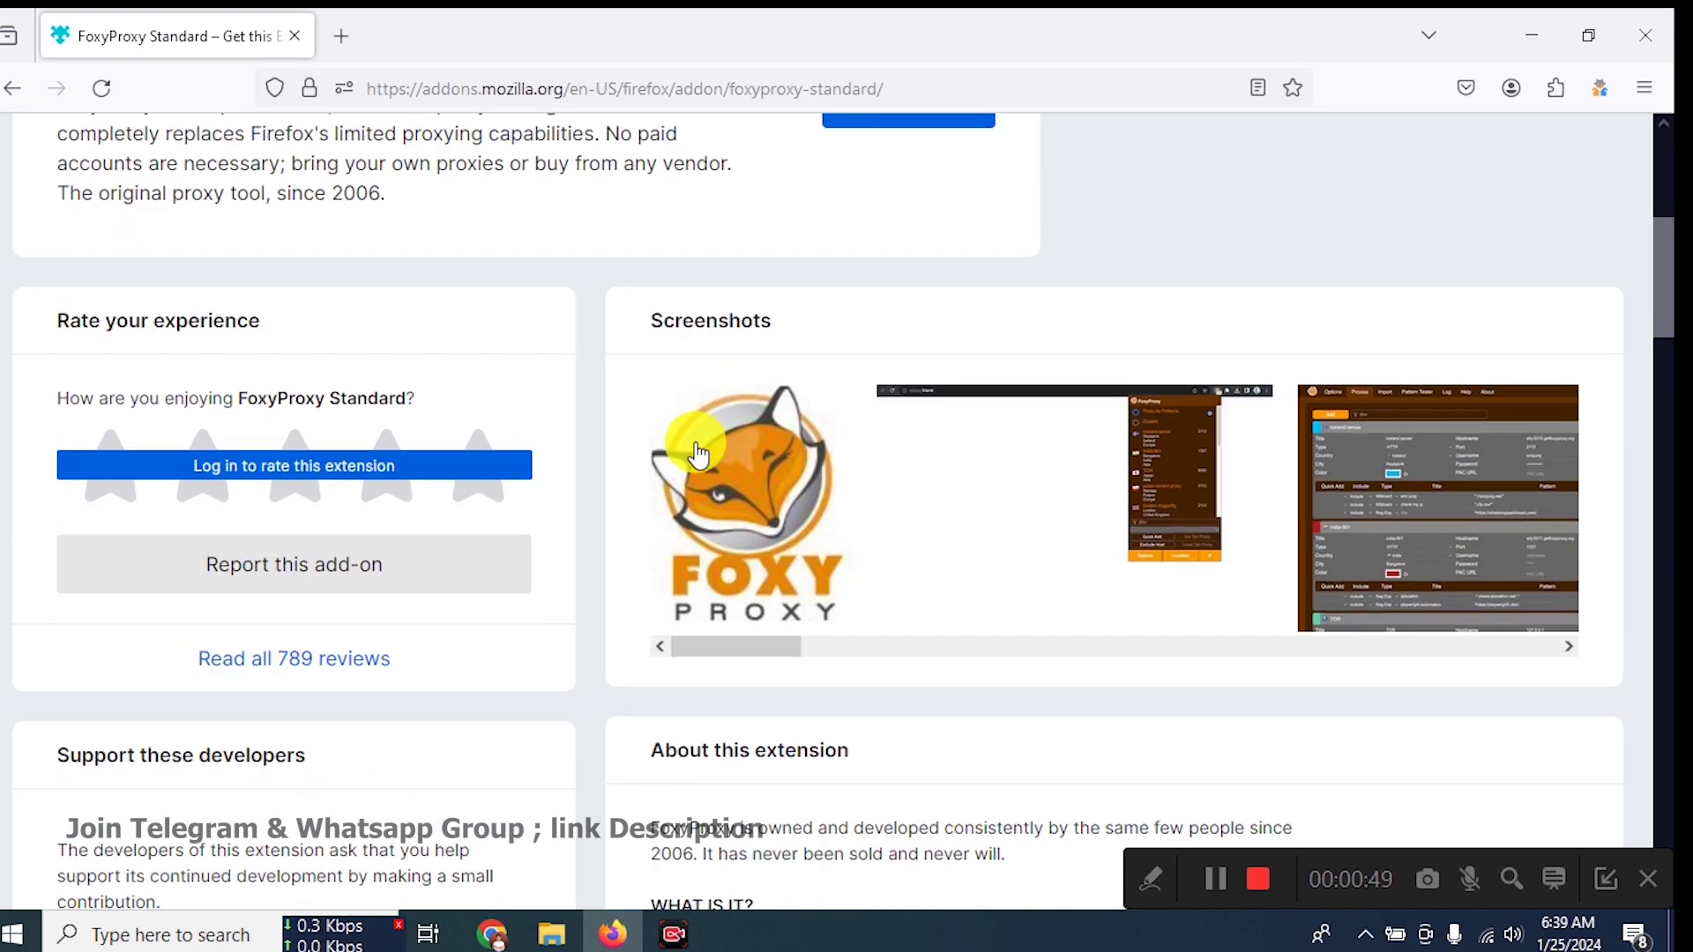
{"action": "scroll", "coordinate": [701, 450], "scroll_direction": "down", "scroll_amount": 15}
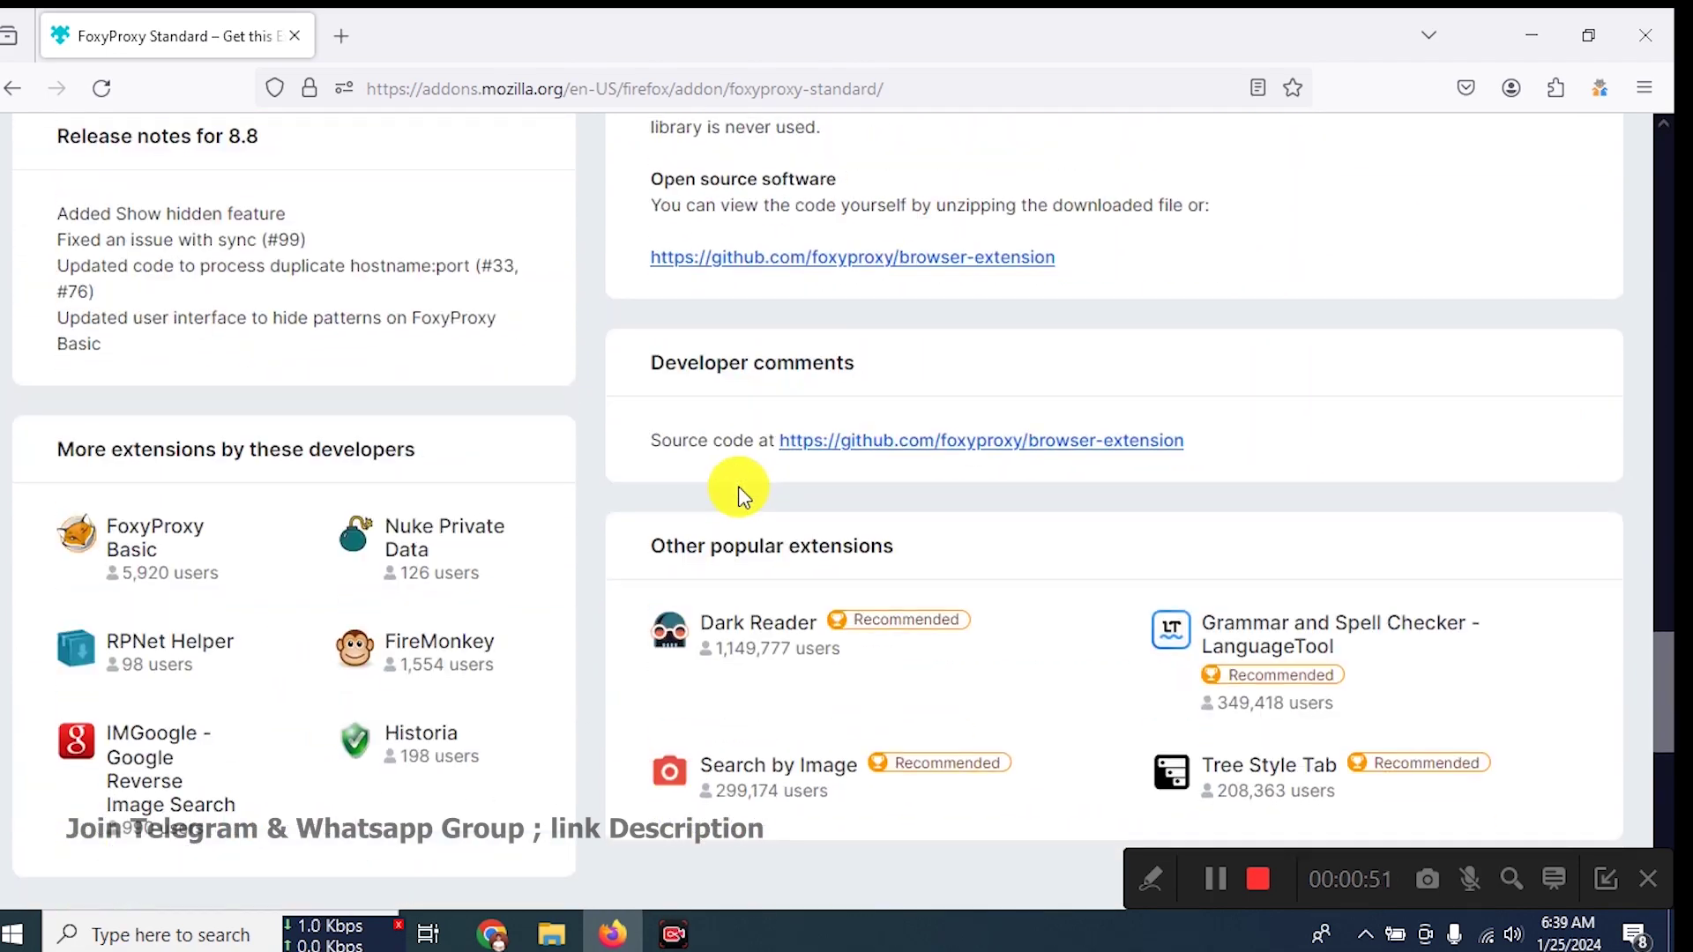
{"action": "scroll", "coordinate": [660, 521], "scroll_direction": "up", "scroll_amount": 20}
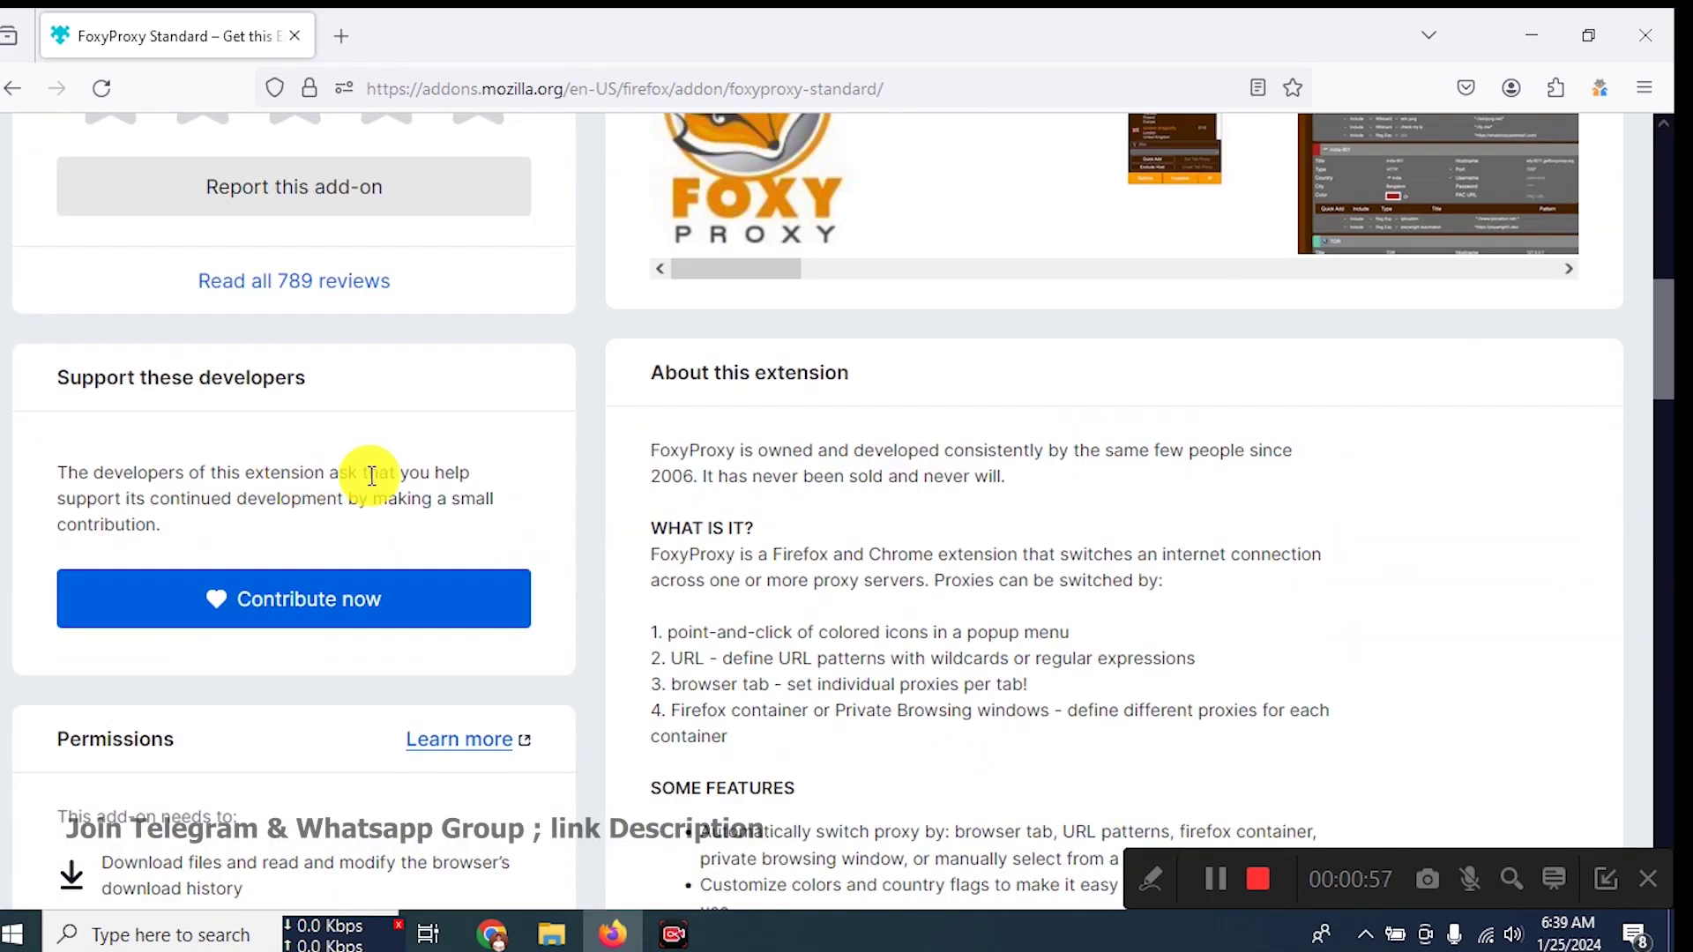
{"action": "scroll", "coordinate": [596, 442], "scroll_direction": "up", "scroll_amount": 6}
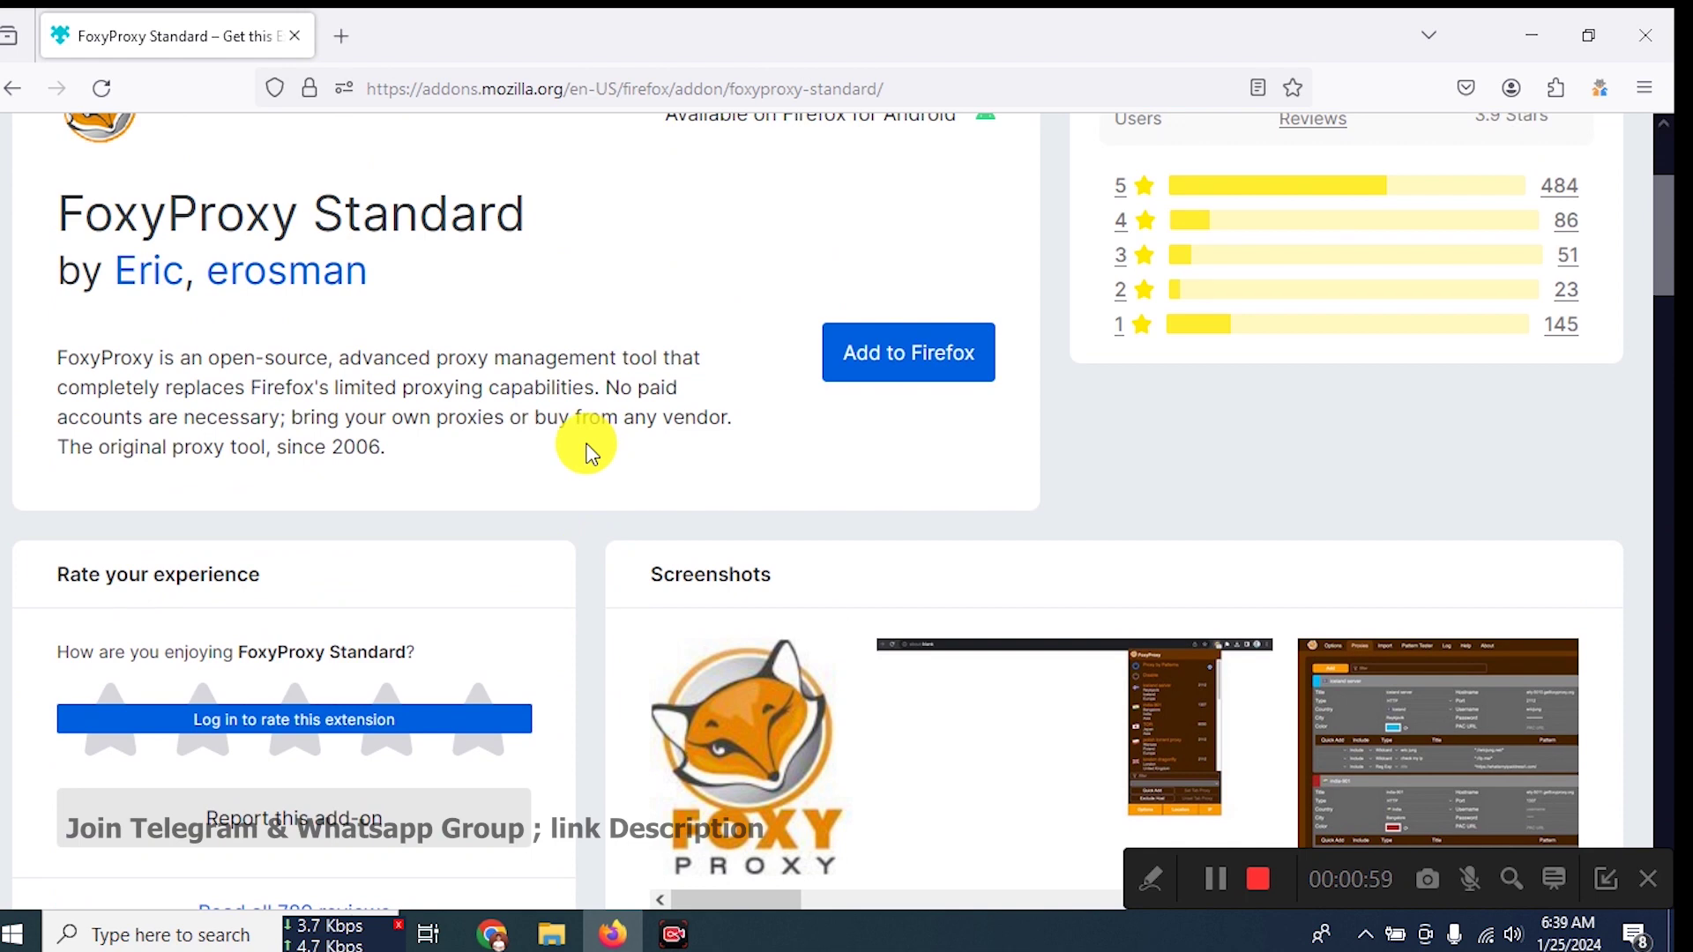
{"action": "scroll", "coordinate": [1135, 363], "scroll_direction": "up", "scroll_amount": 1}
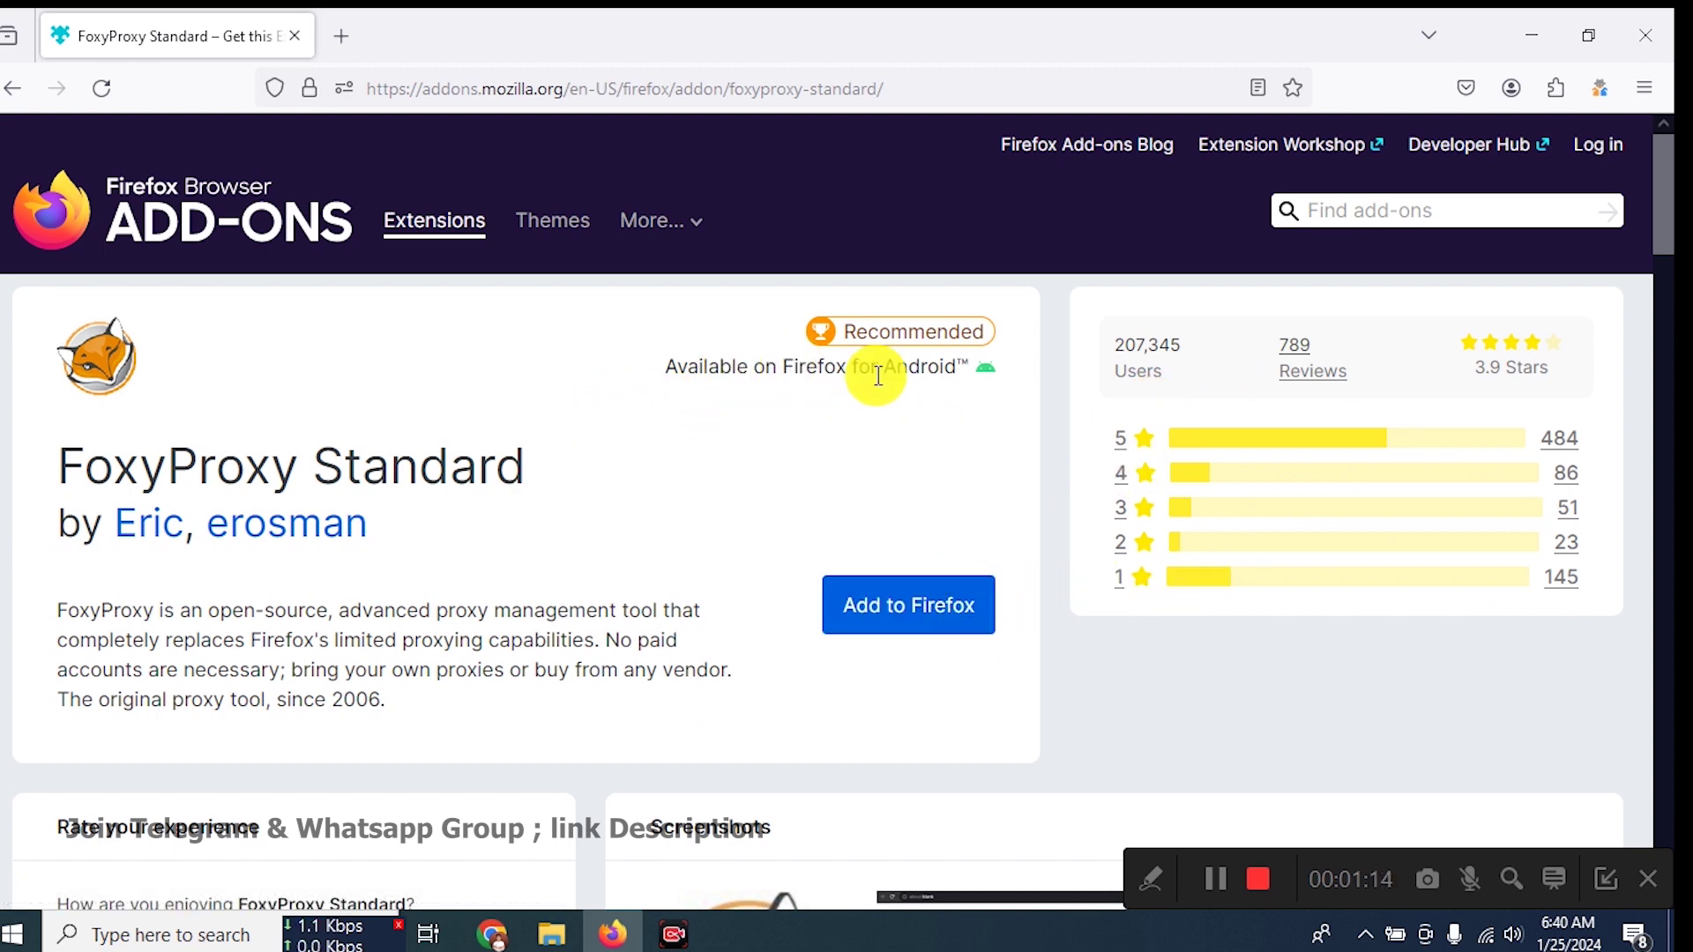
{"action": "left_click_drag", "start_coordinate": [881, 370], "coordinate": [970, 379]}
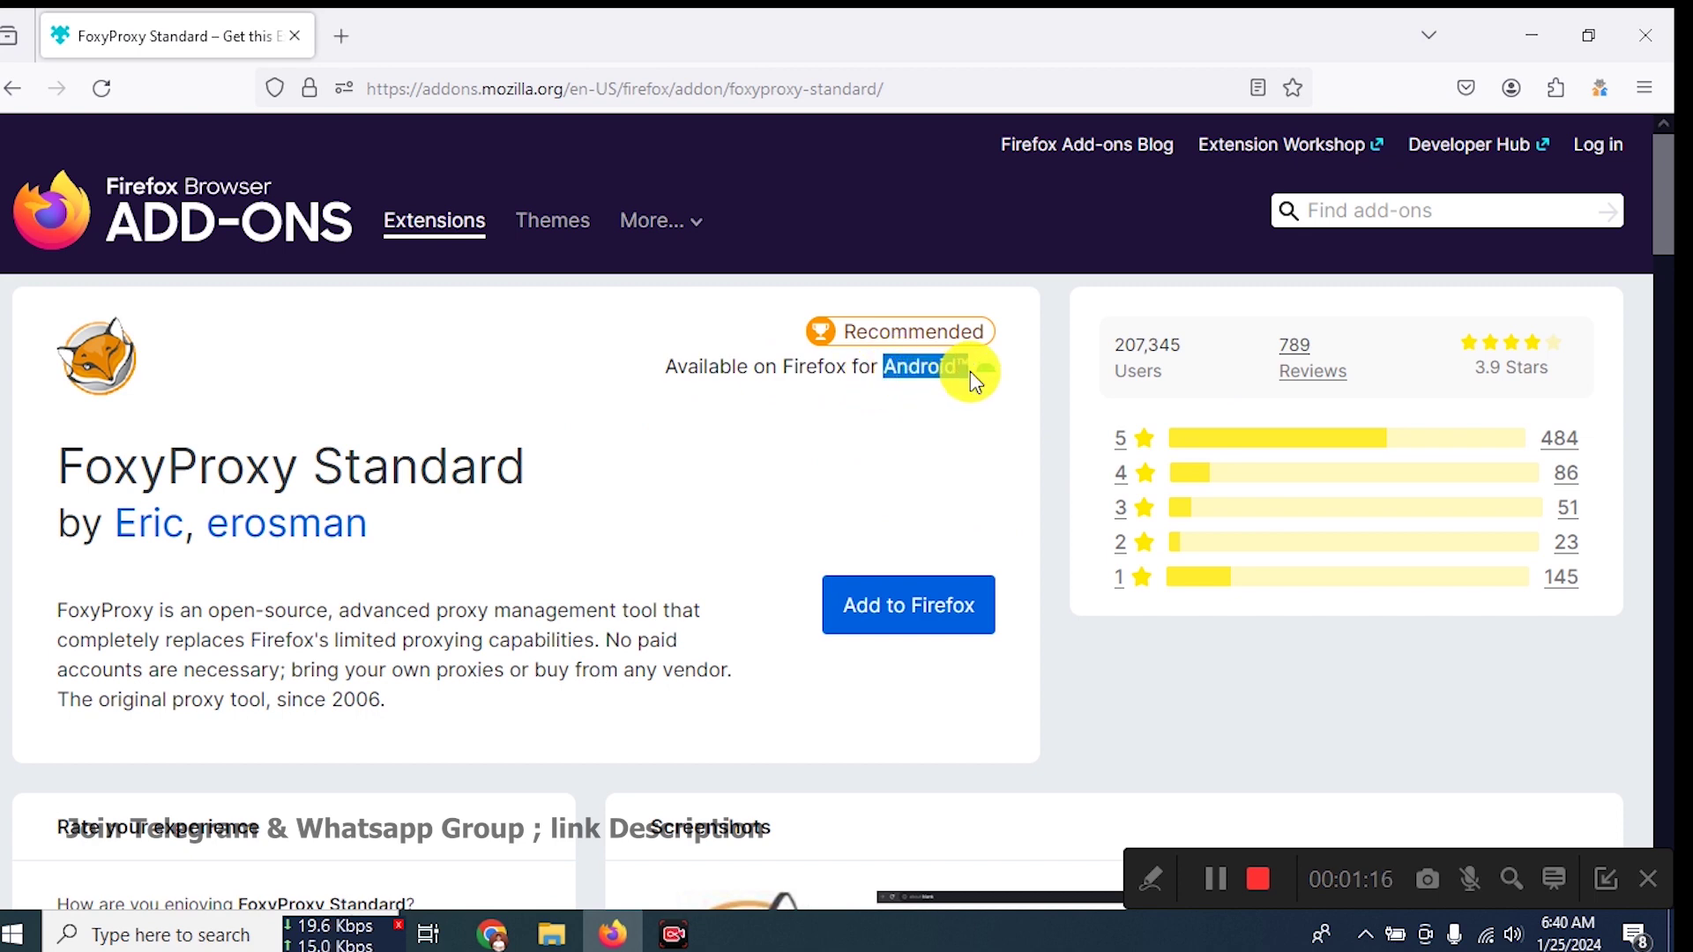
{"action": "left_click", "coordinate": [963, 368]}
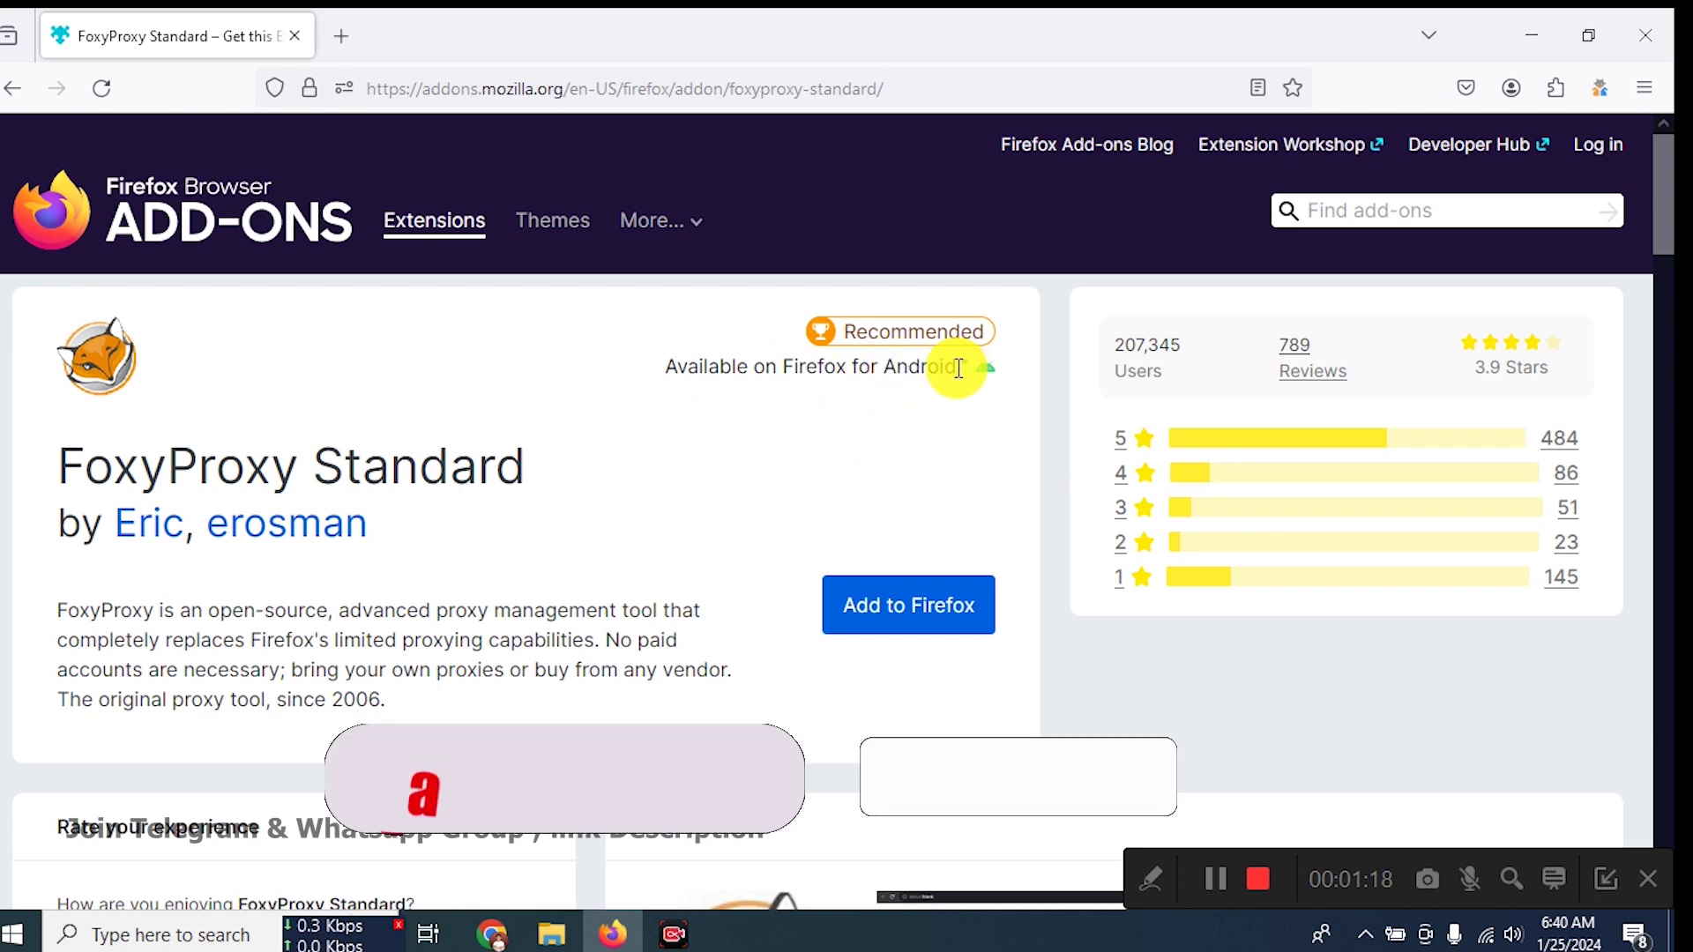
{"action": "left_click", "coordinate": [945, 367]}
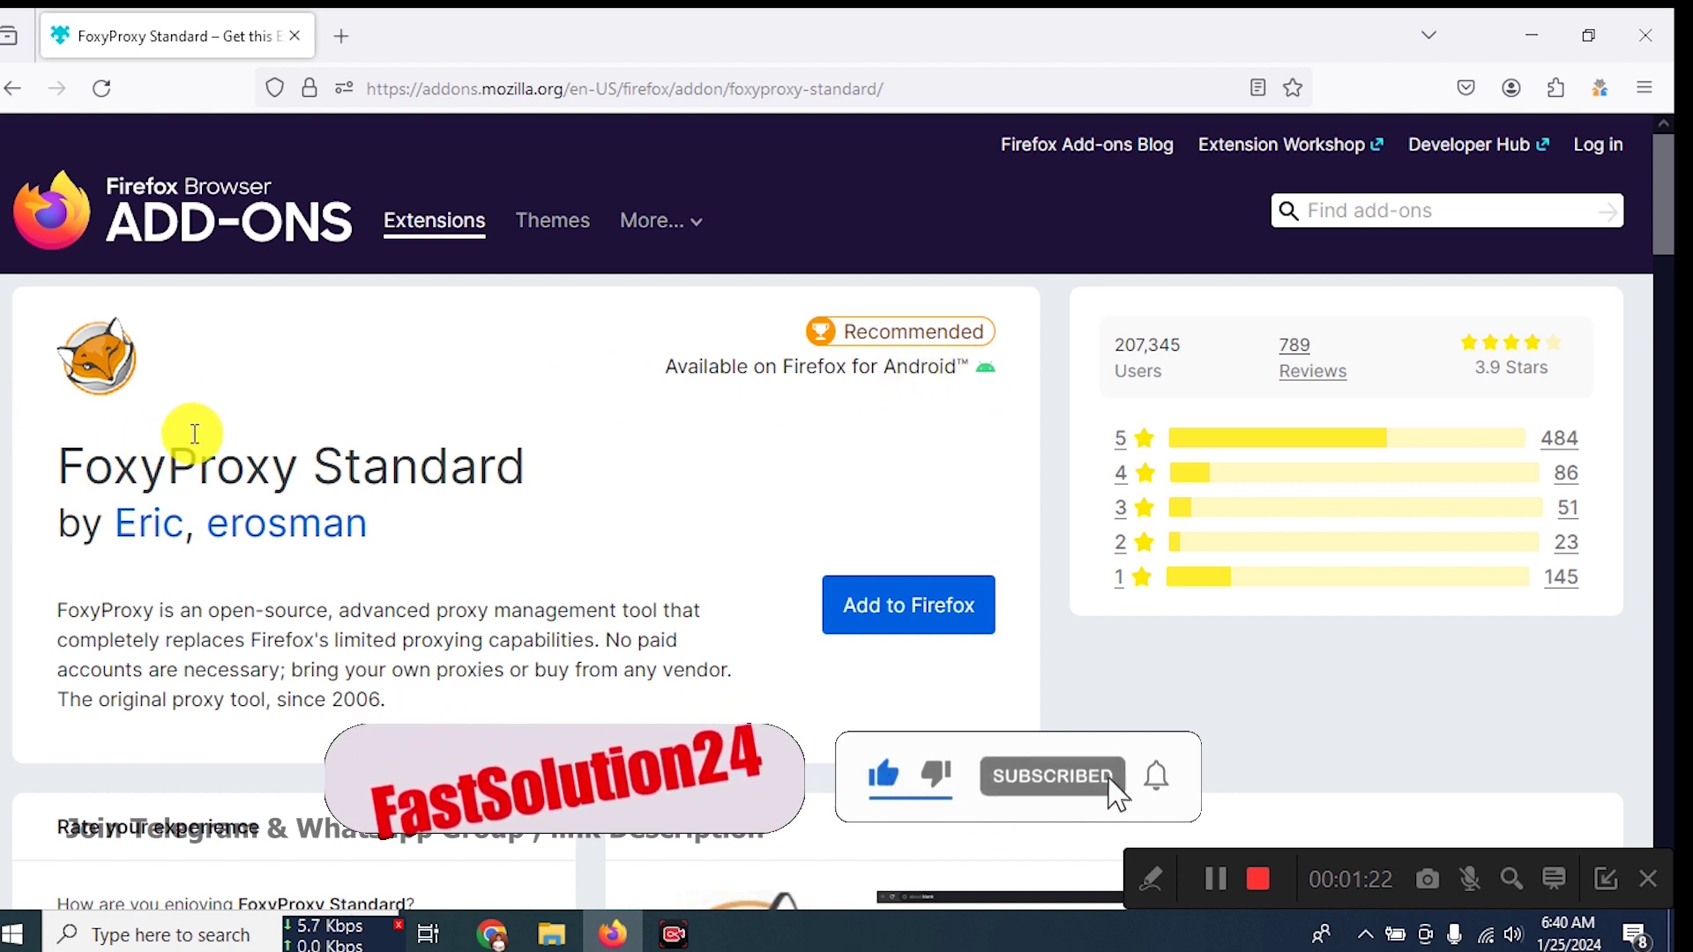
Step: Add the FoxyProxy extension to Firefox with the requested permissions and allow it to run in Private Windows
{"action": "left_click", "coordinate": [1151, 879]}
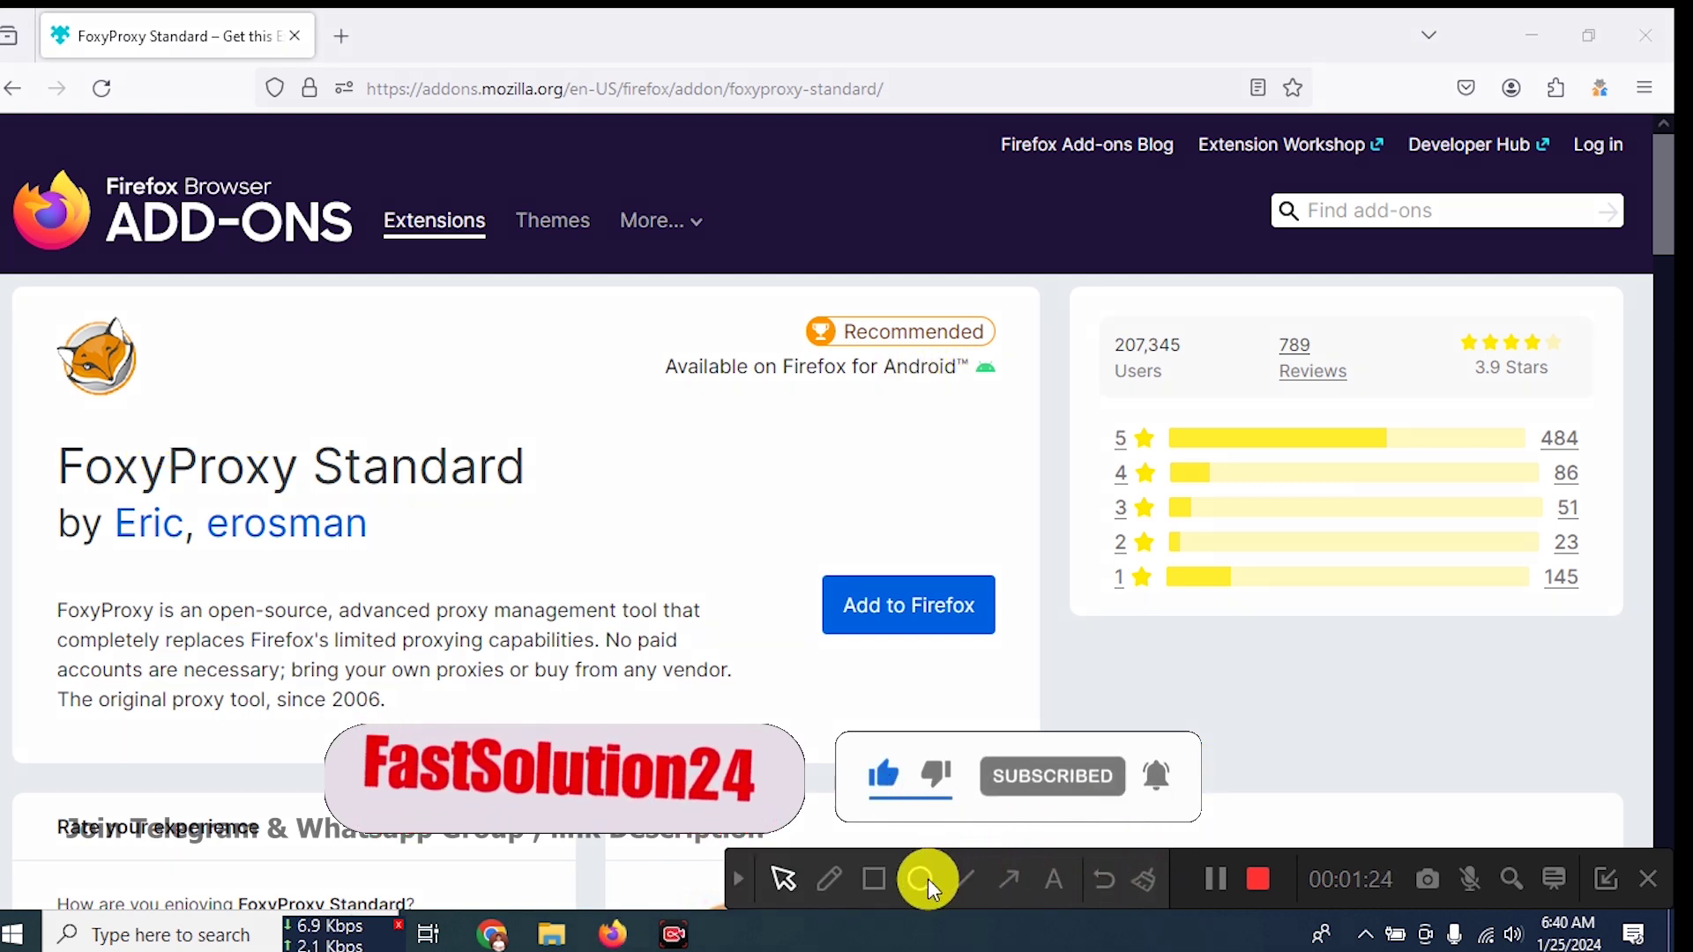
{"action": "left_click", "coordinate": [874, 879]}
{"action": "left_click_drag", "start_coordinate": [787, 524], "coordinate": [1005, 668]}
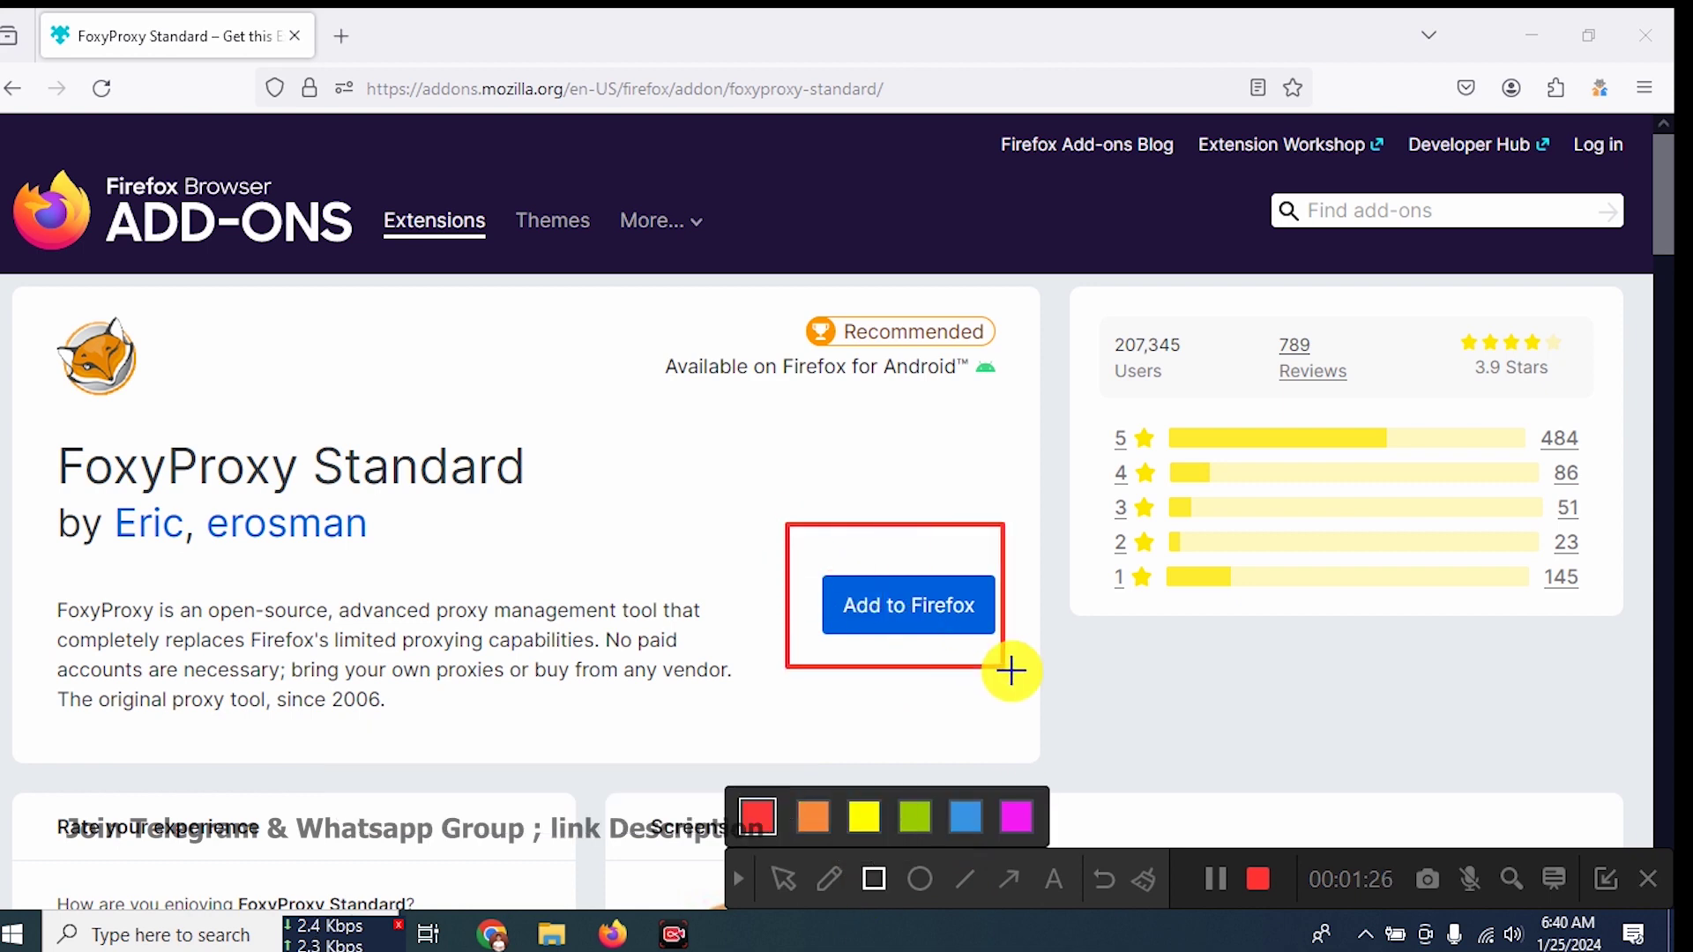
{"action": "left_click", "coordinate": [736, 880]}
{"action": "left_click", "coordinate": [876, 614]}
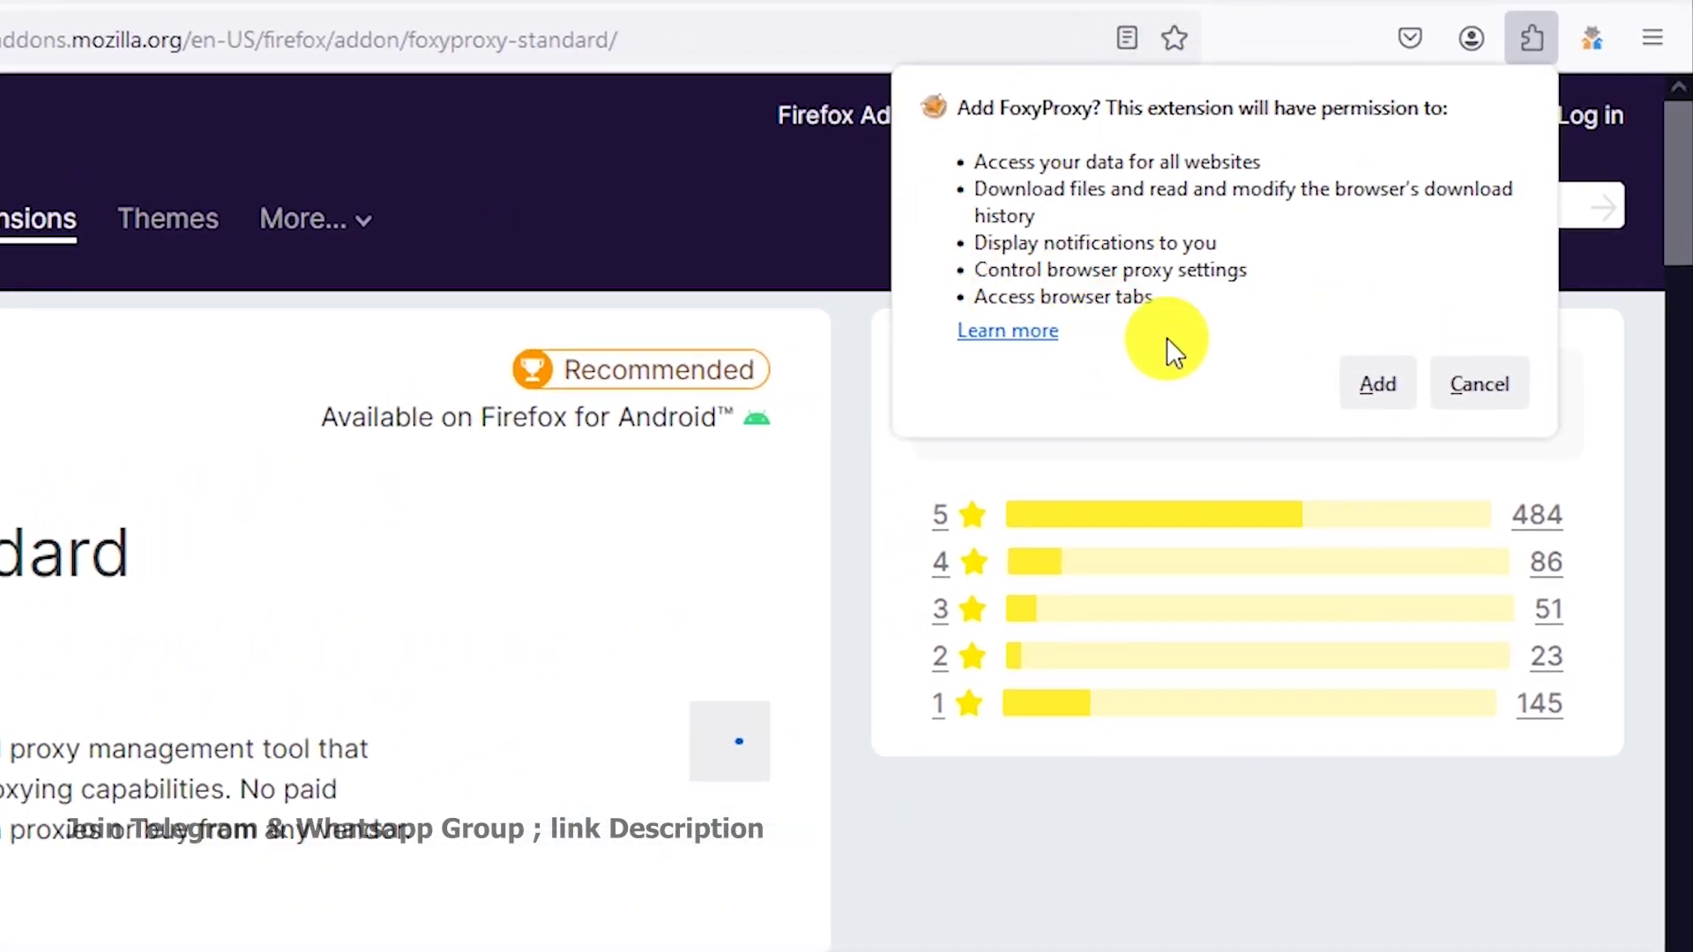
{"action": "left_click", "coordinate": [1378, 386]}
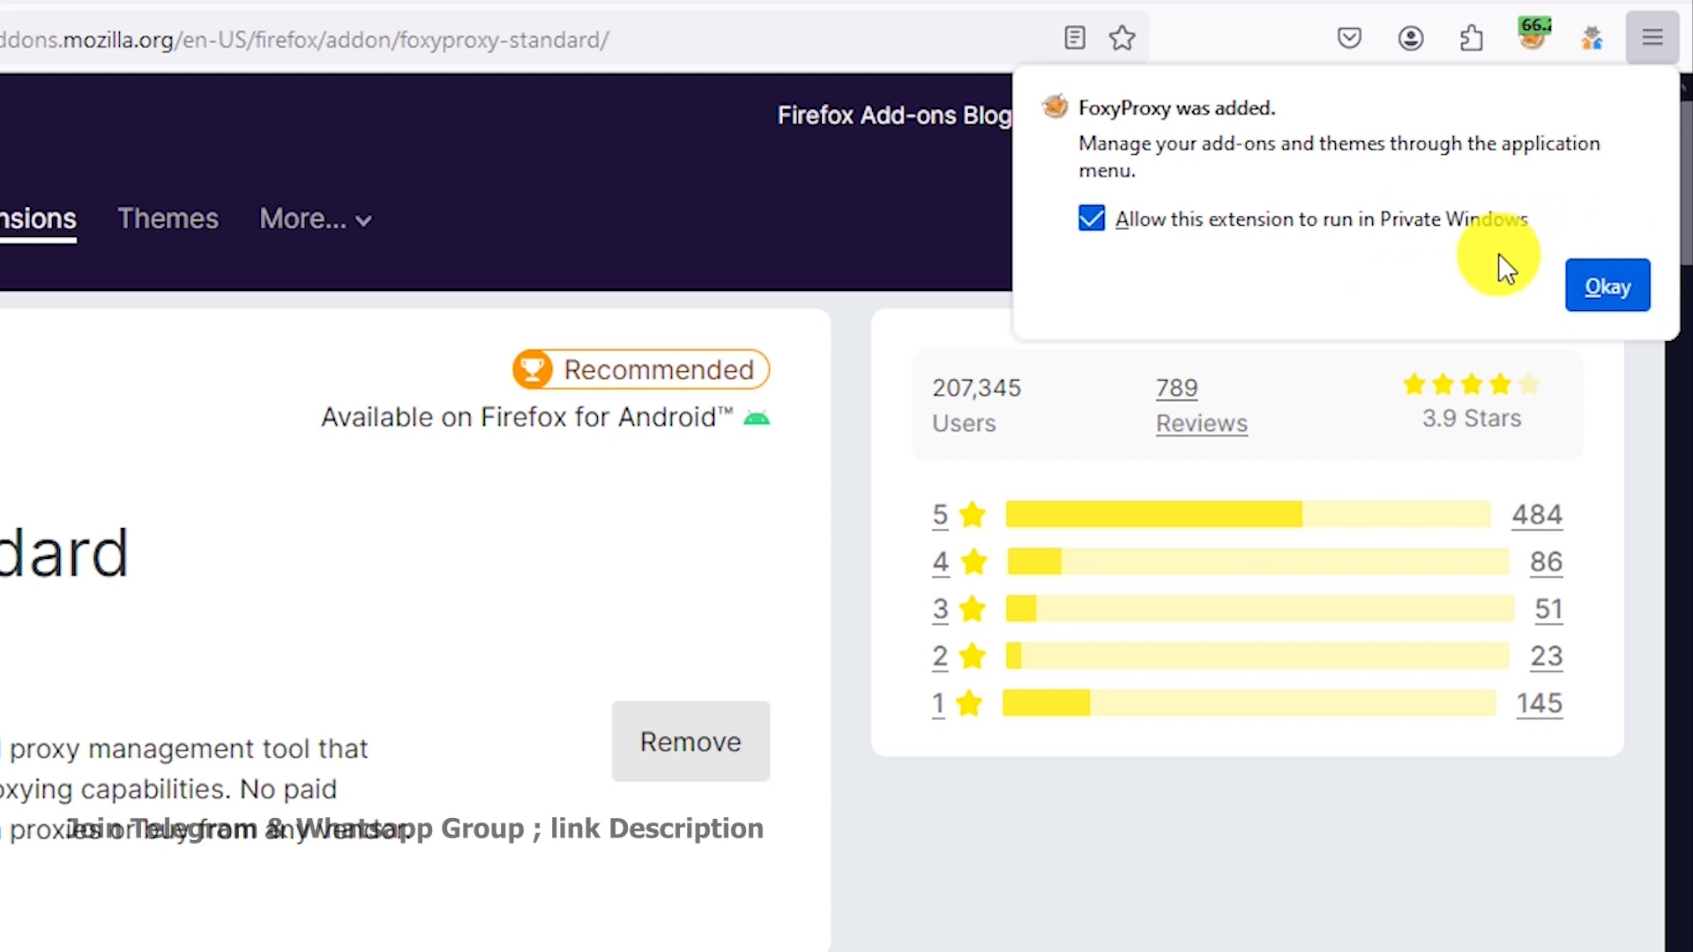
{"action": "left_click", "coordinate": [1435, 221]}
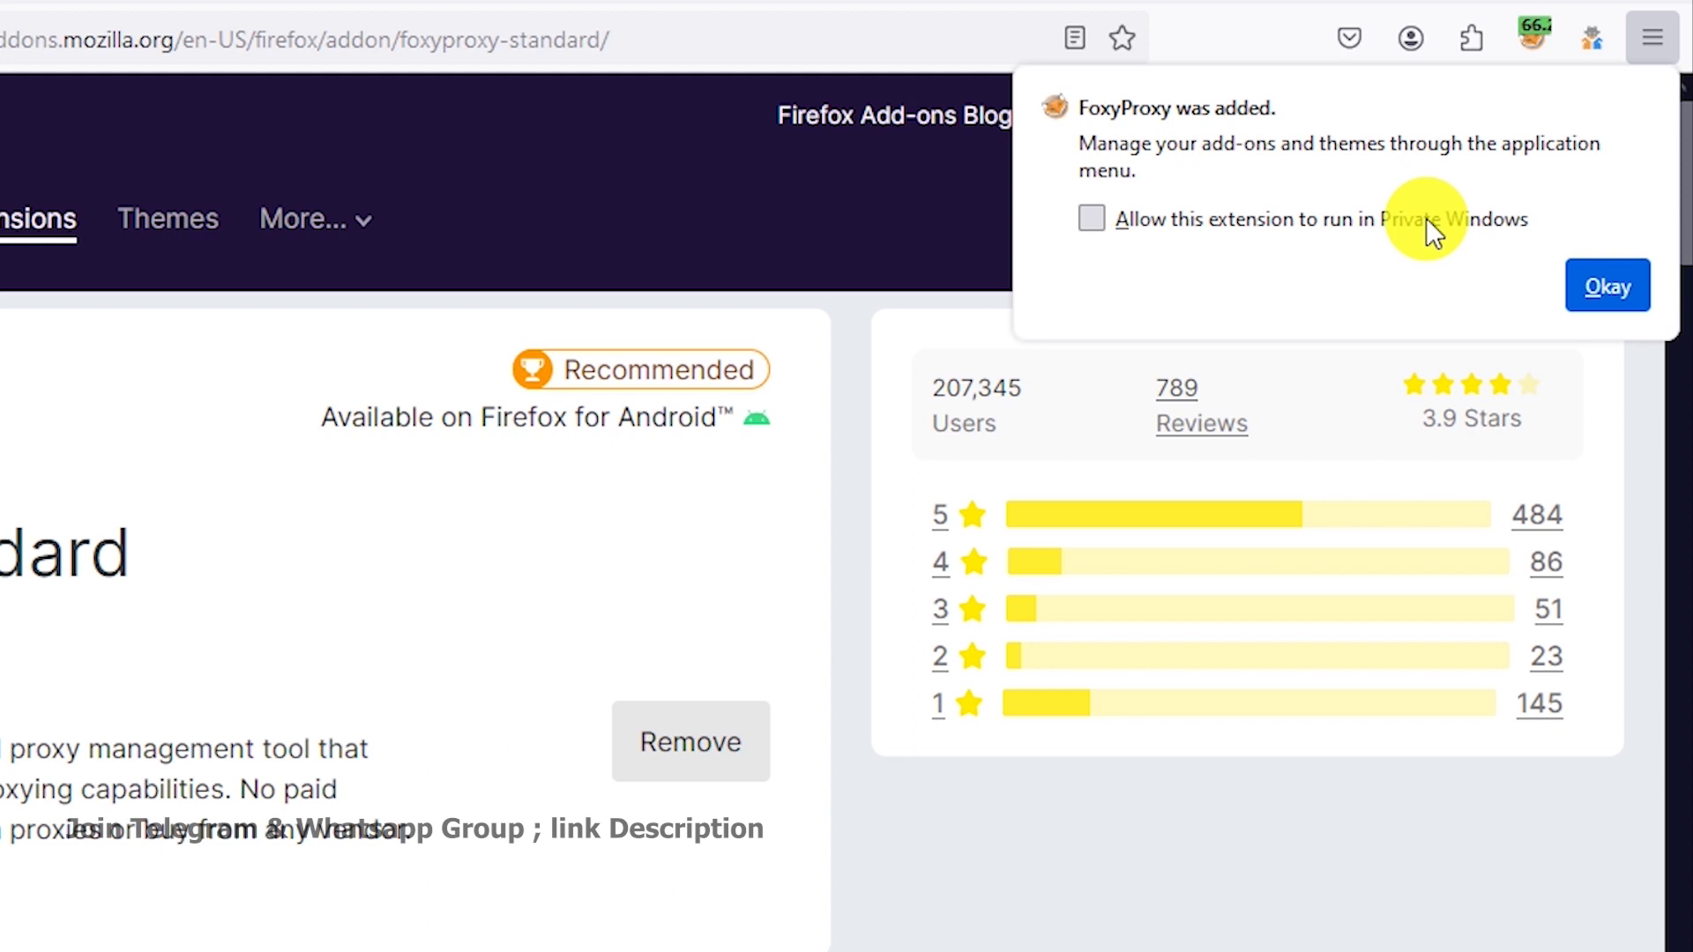
{"action": "left_click", "coordinate": [1430, 218]}
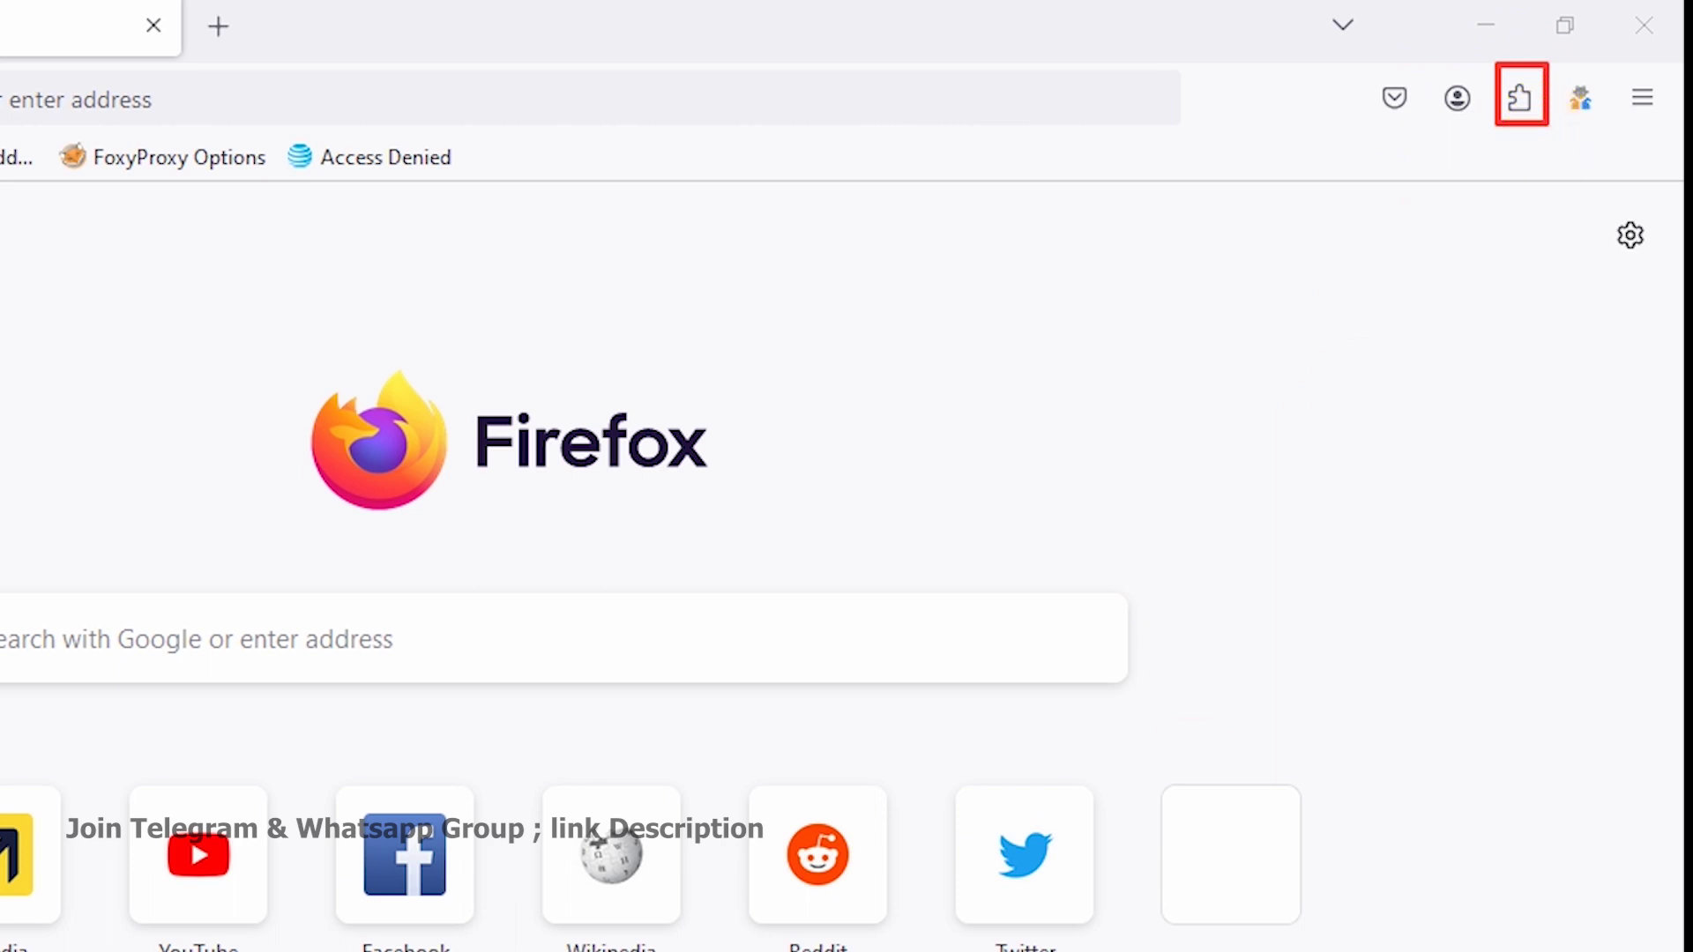
Step: Pin the FoxyProxy extension to the Firefox toolbar
{"action": "left_click", "coordinate": [1529, 99]}
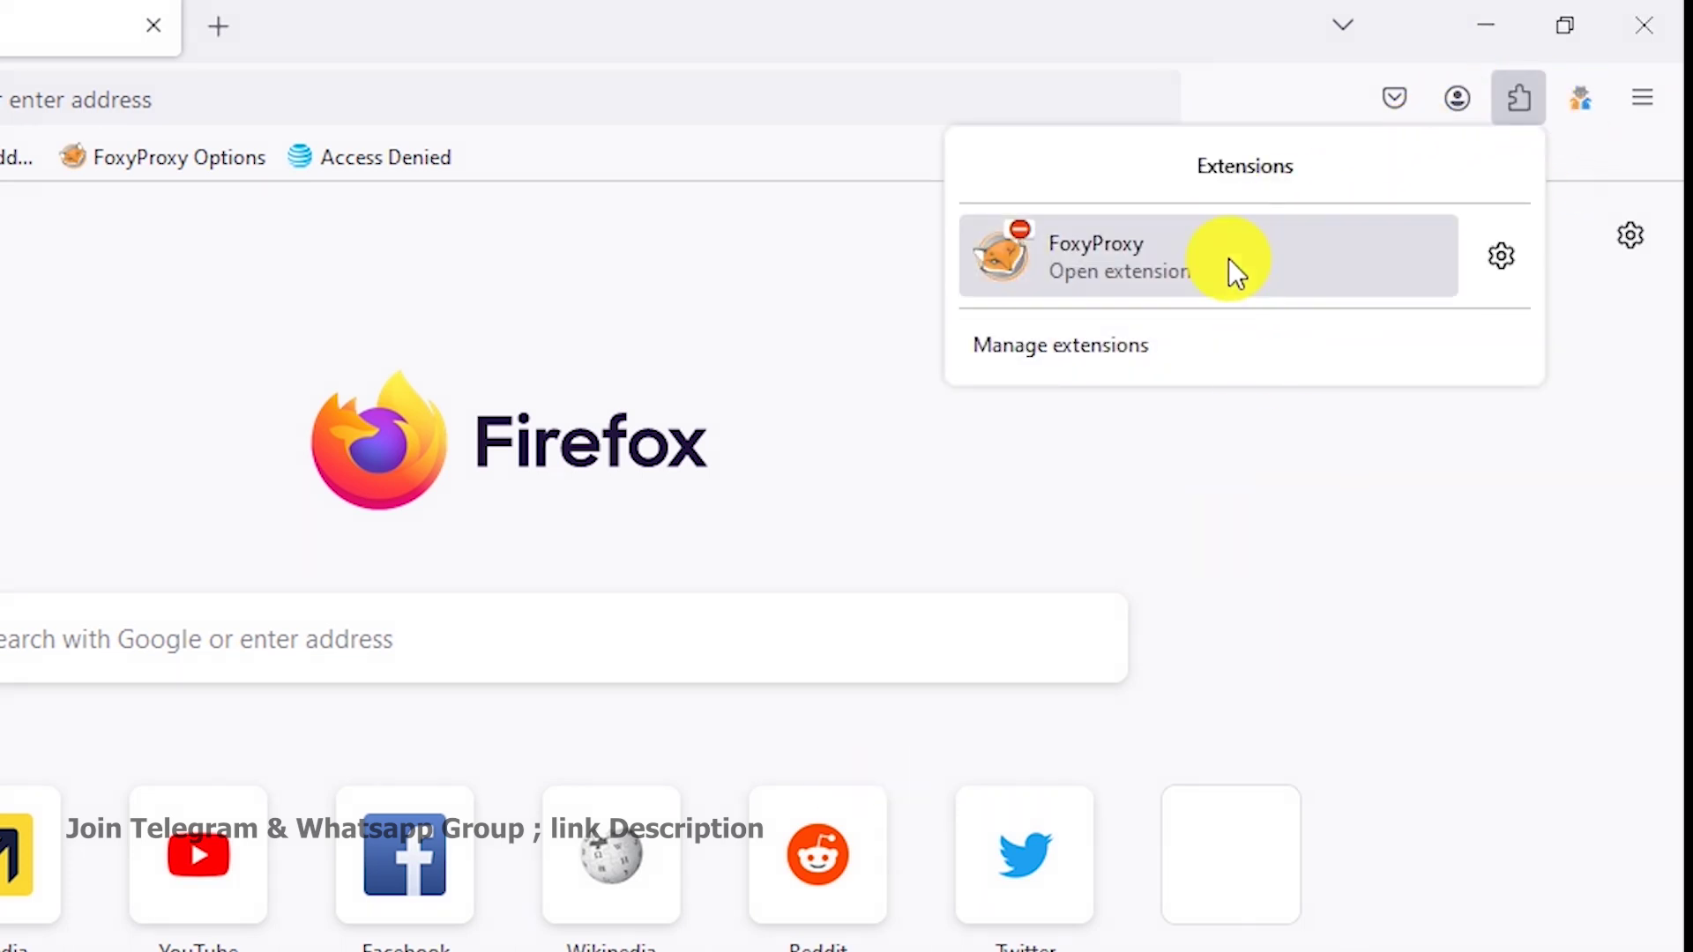
{"action": "left_click", "coordinate": [1496, 257]}
{"action": "left_click", "coordinate": [1391, 342]}
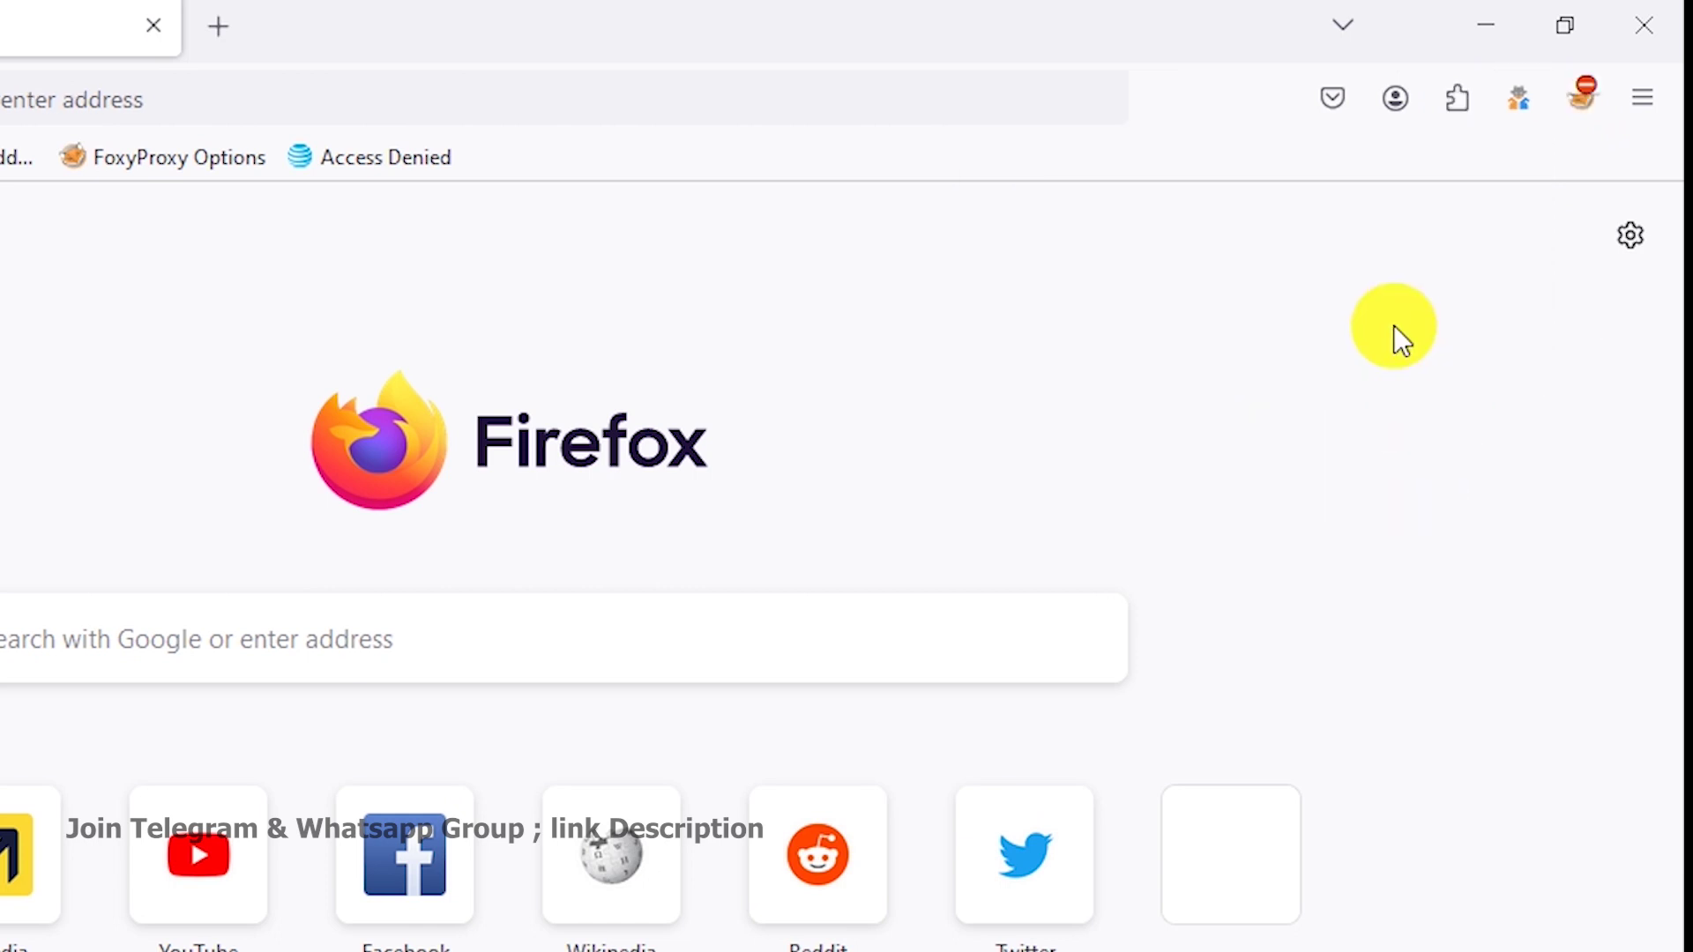
Step: Open the FoxyProxy options page and add a new blank entry to its proxies
{"action": "left_click", "coordinate": [1575, 101]}
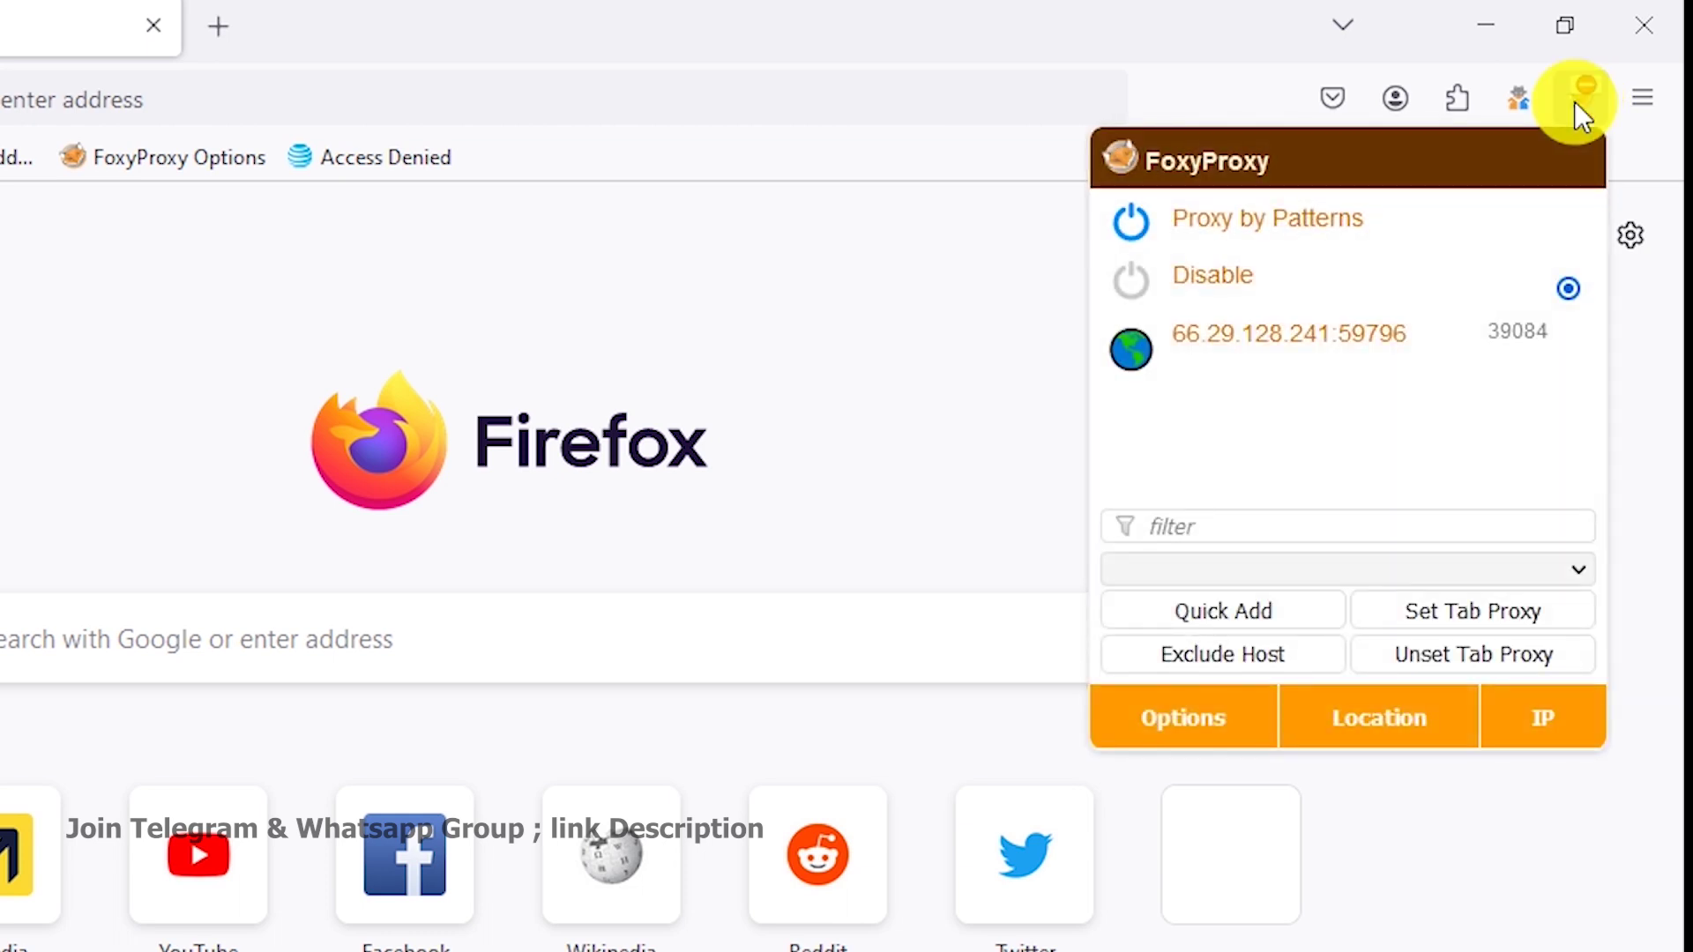
{"action": "left_click", "coordinate": [1182, 718]}
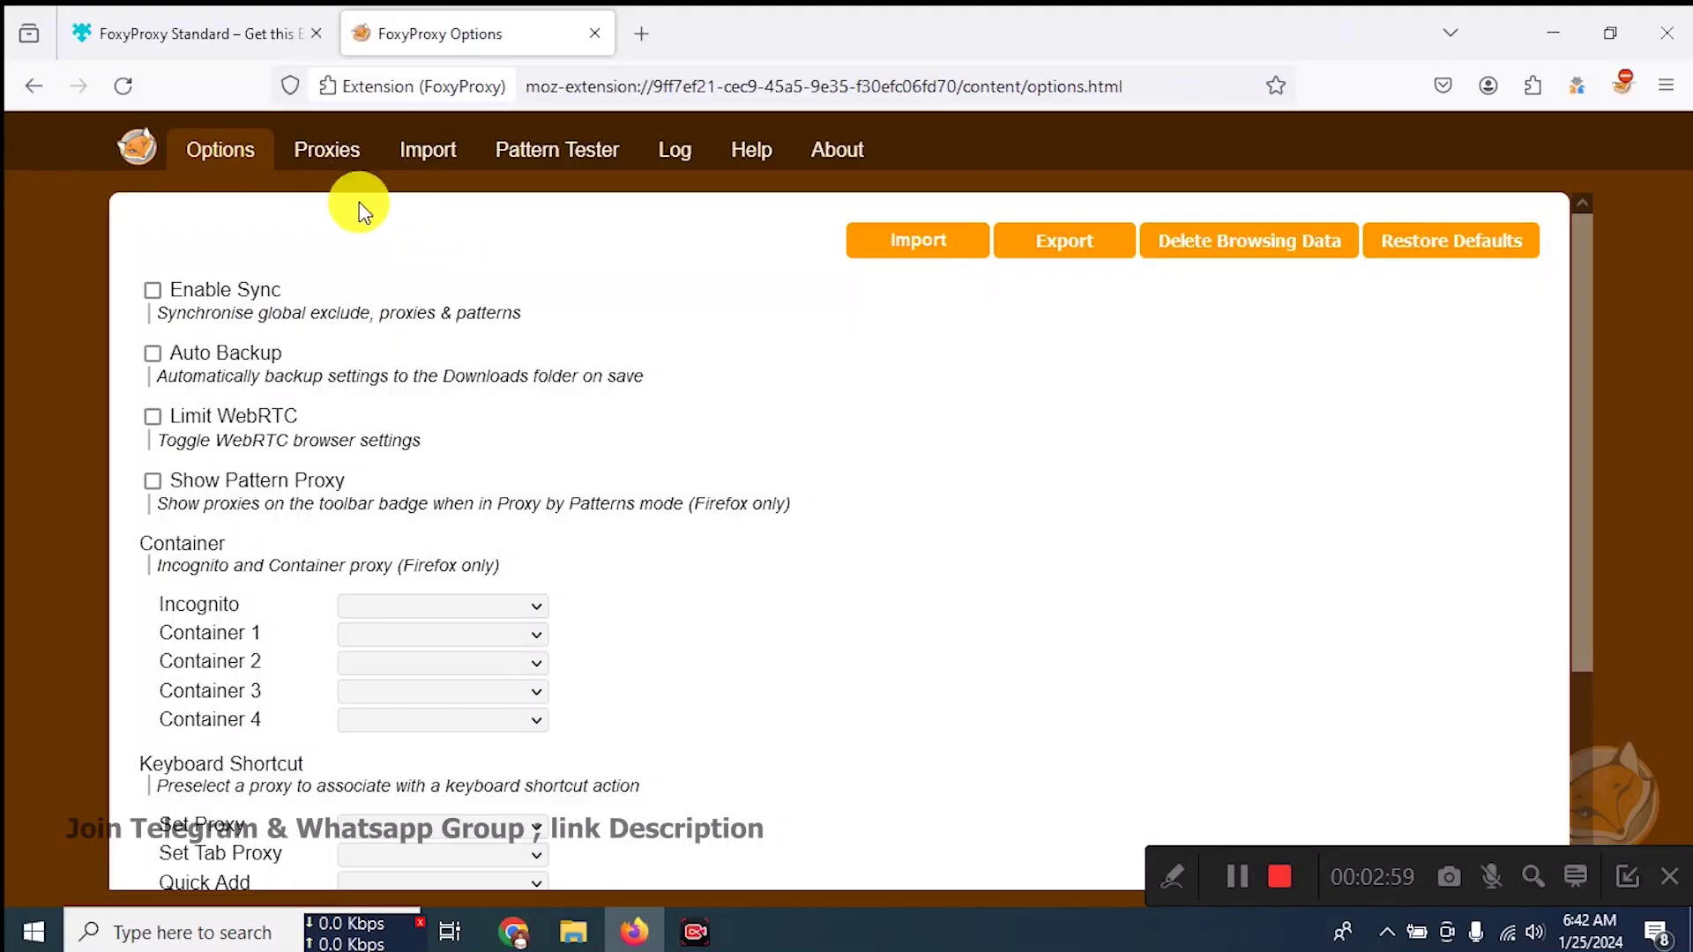
{"action": "scroll", "coordinate": [424, 465], "scroll_direction": "down", "scroll_amount": 3}
{"action": "scroll", "coordinate": [441, 518], "scroll_direction": "up", "scroll_amount": 3}
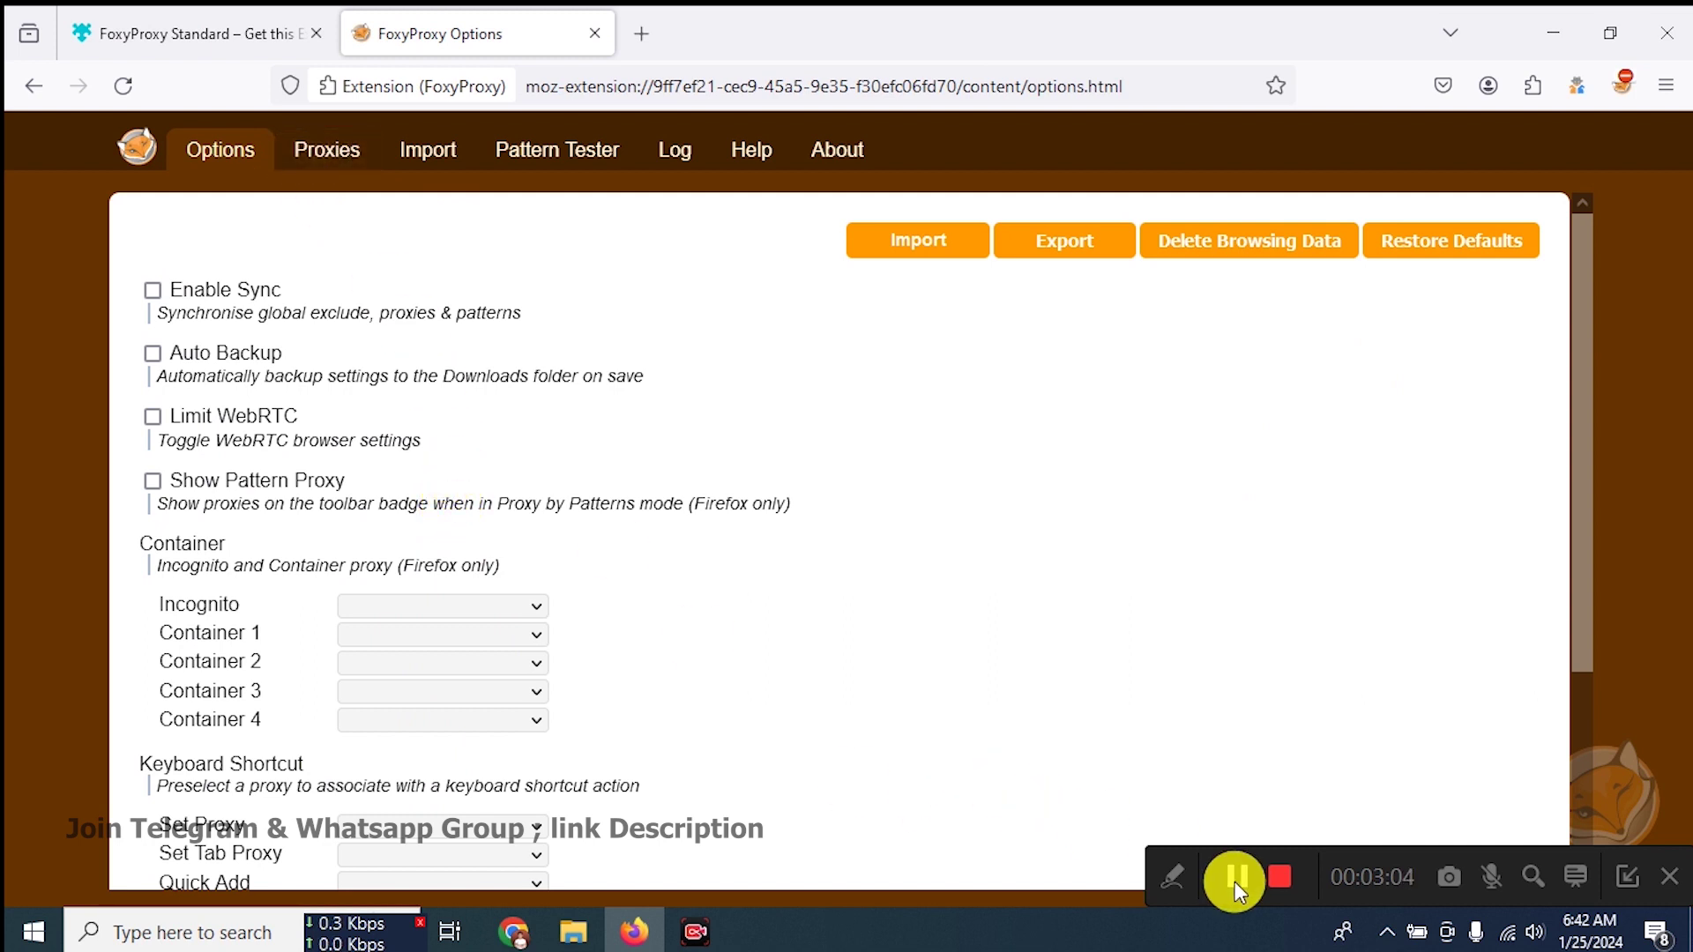
{"action": "left_click", "coordinate": [1178, 876]}
{"action": "left_click_drag", "start_coordinate": [277, 121], "coordinate": [421, 182]}
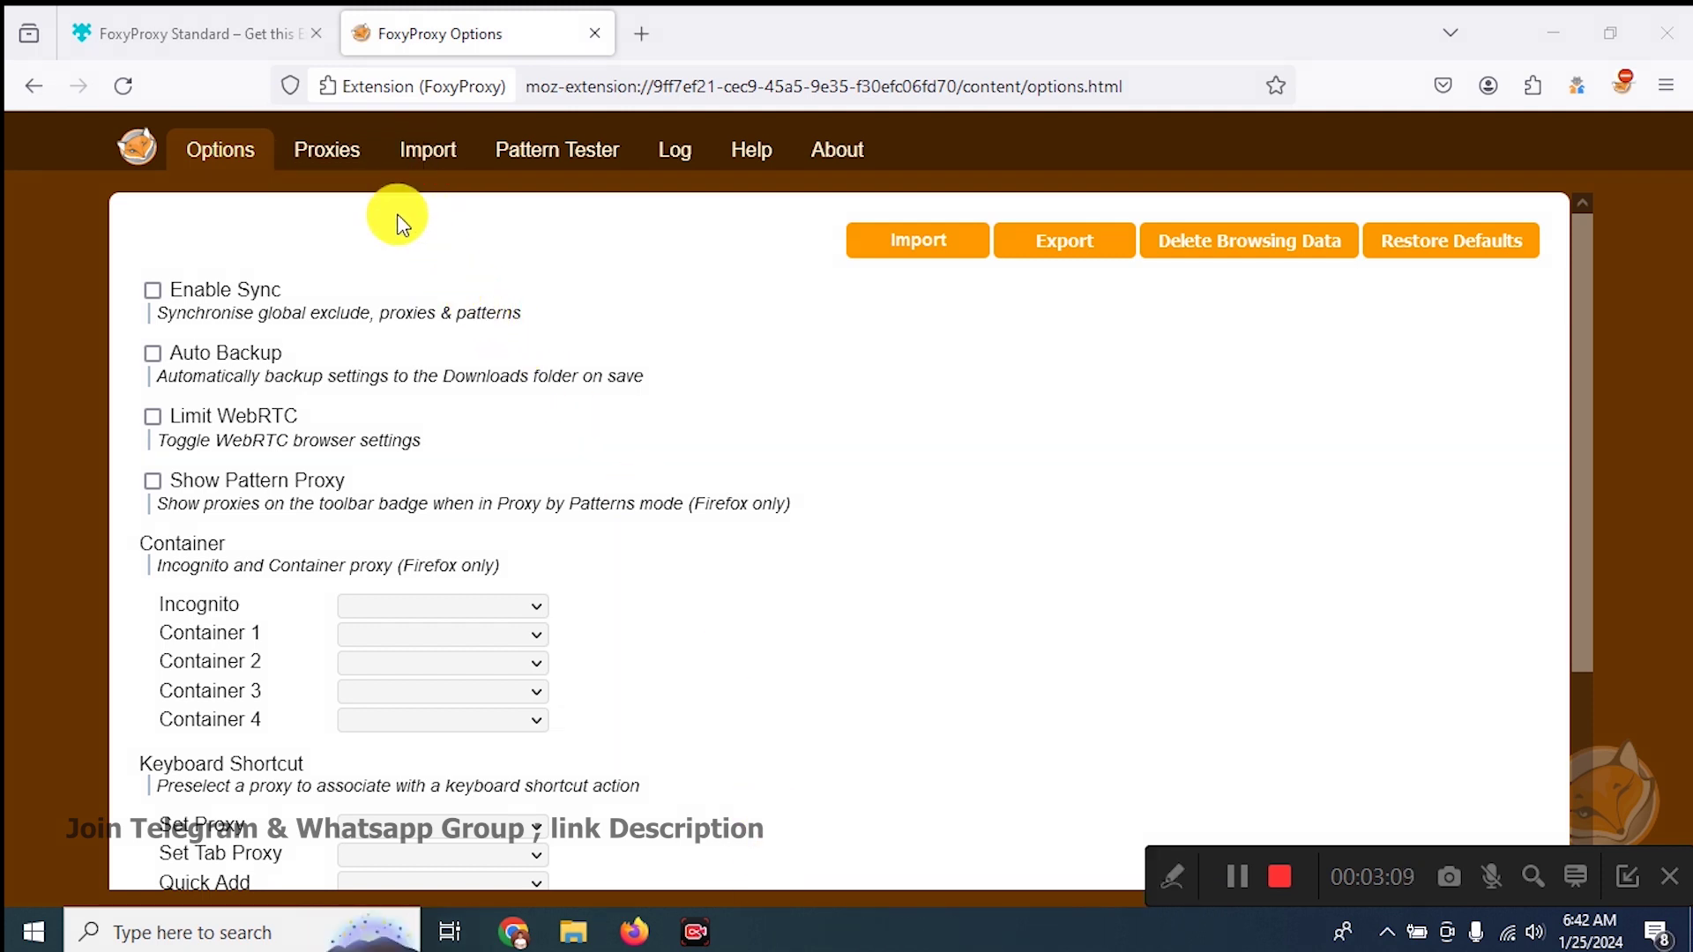
{"action": "left_click", "coordinate": [326, 149]}
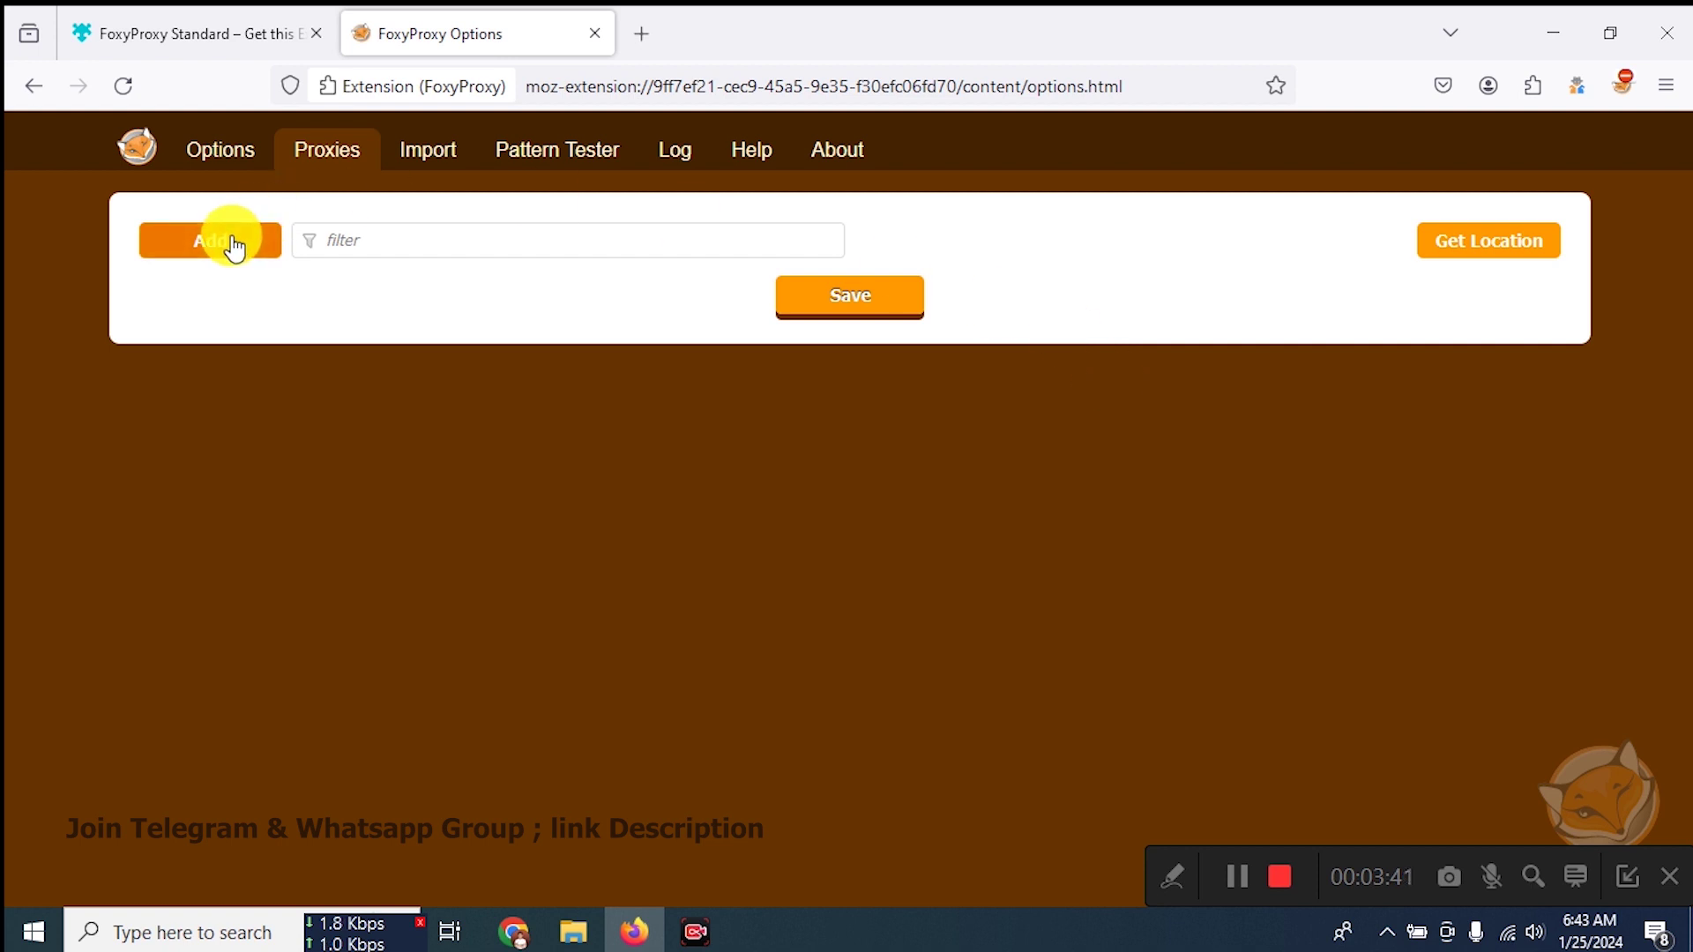
{"action": "left_click", "coordinate": [186, 241]}
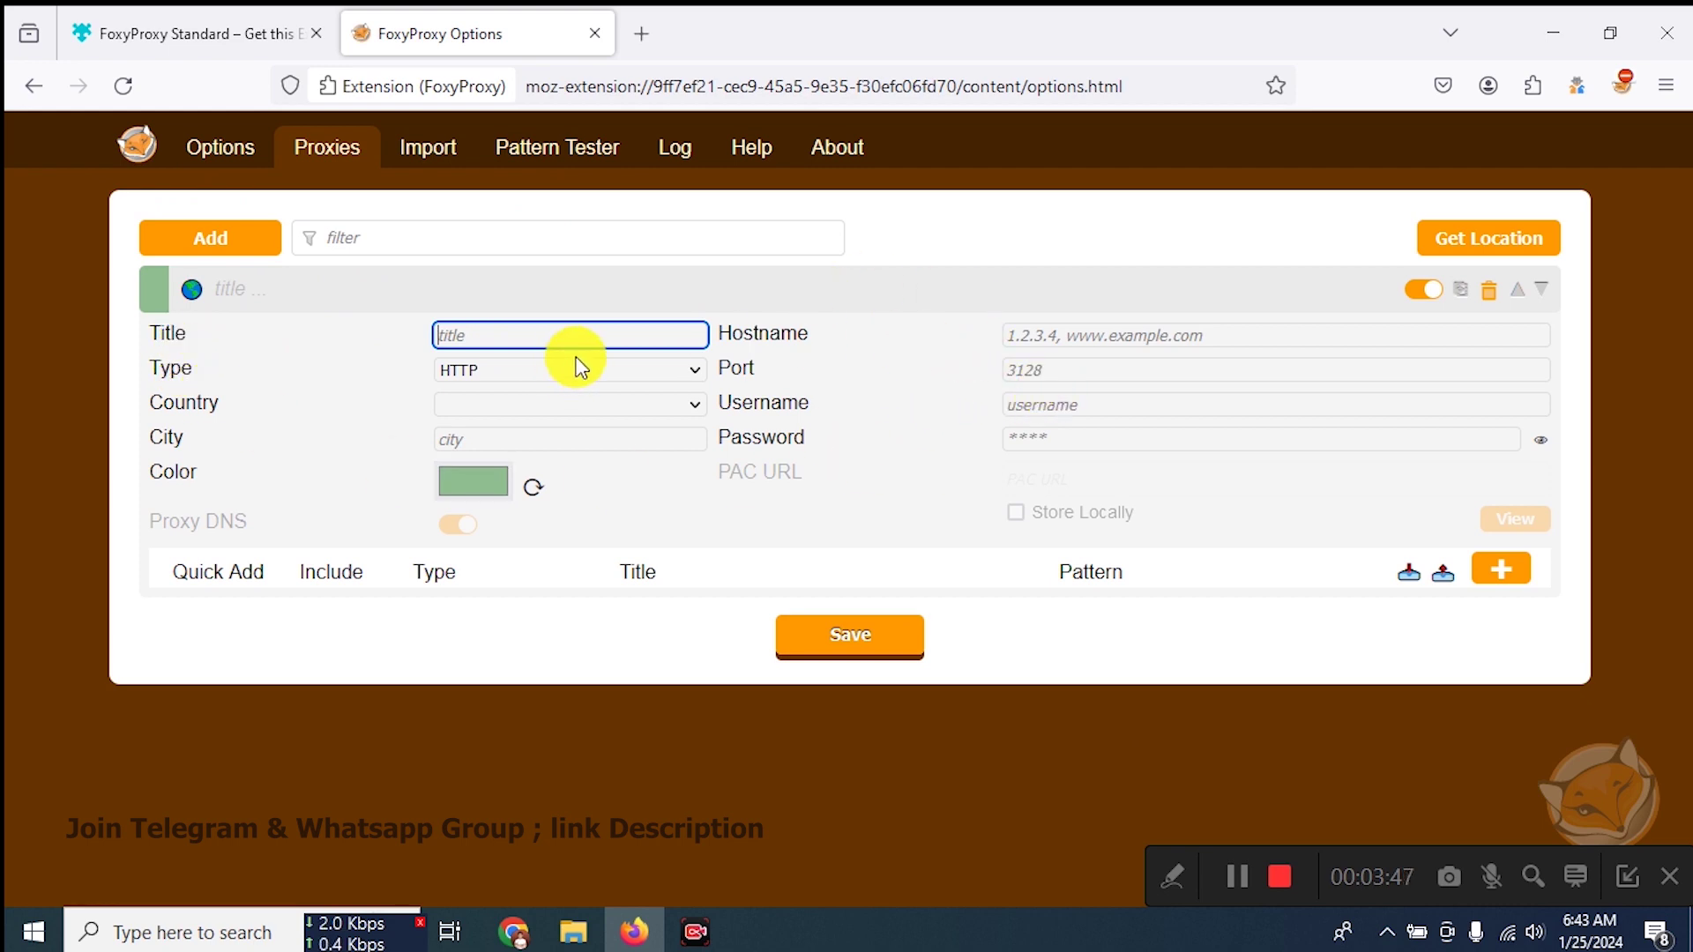
Step: Look through the new proxy's title, type and country fields, including the available proxy types
{"action": "double_click", "coordinate": [175, 335]}
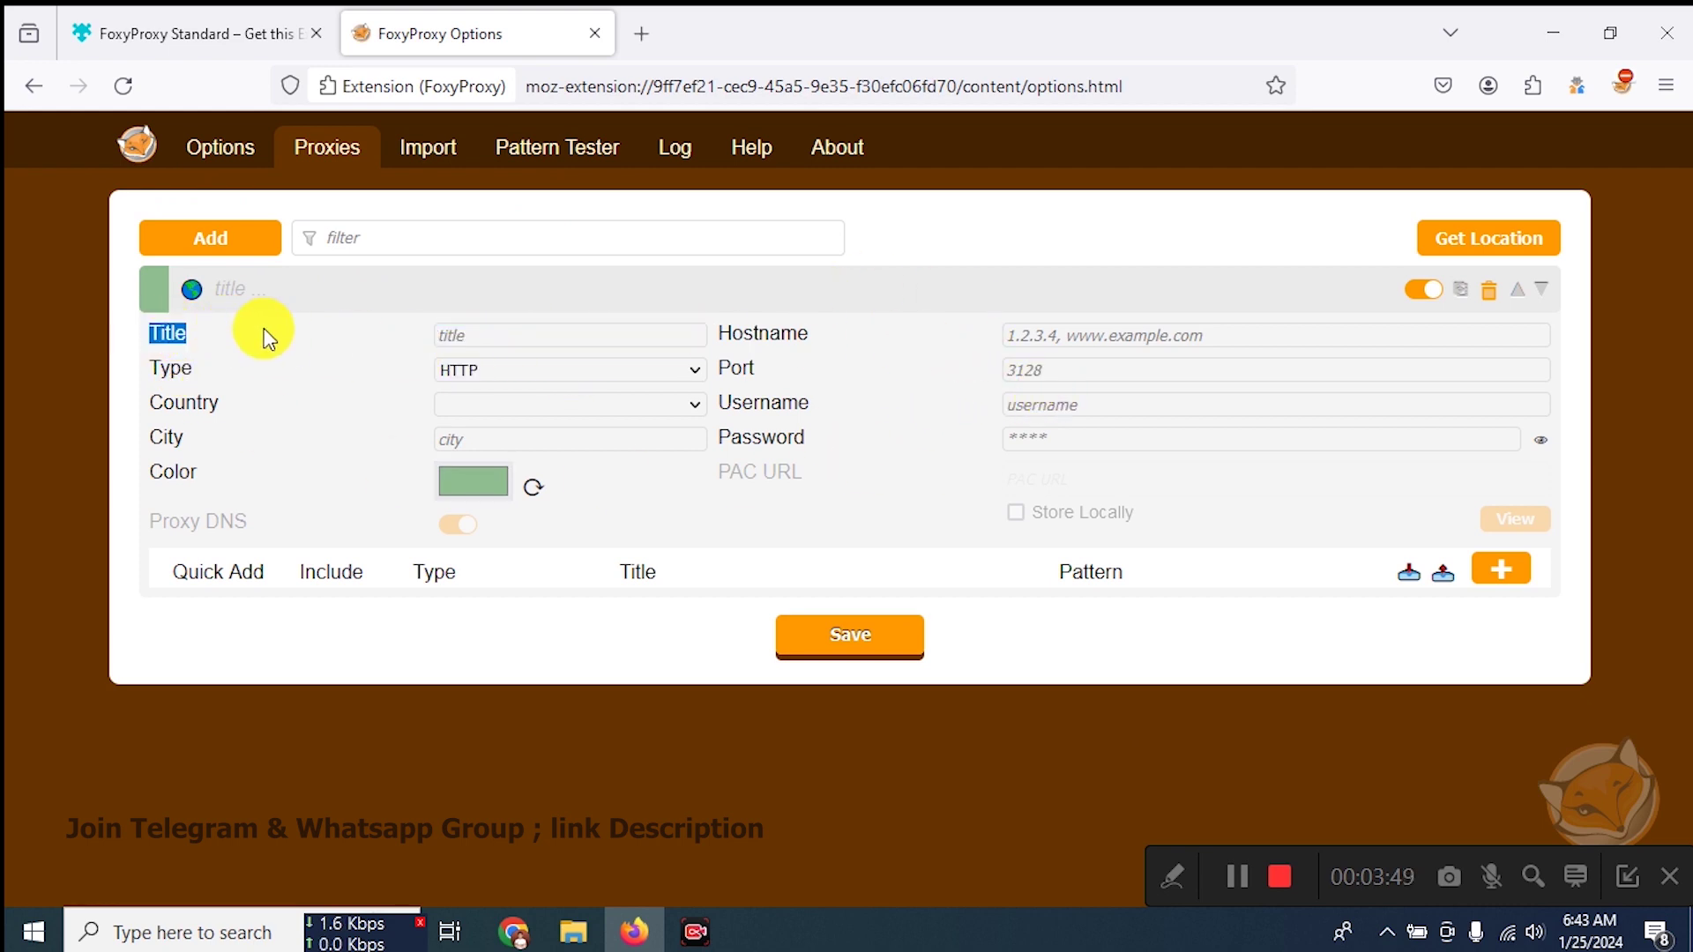
{"action": "left_click", "coordinate": [473, 336]}
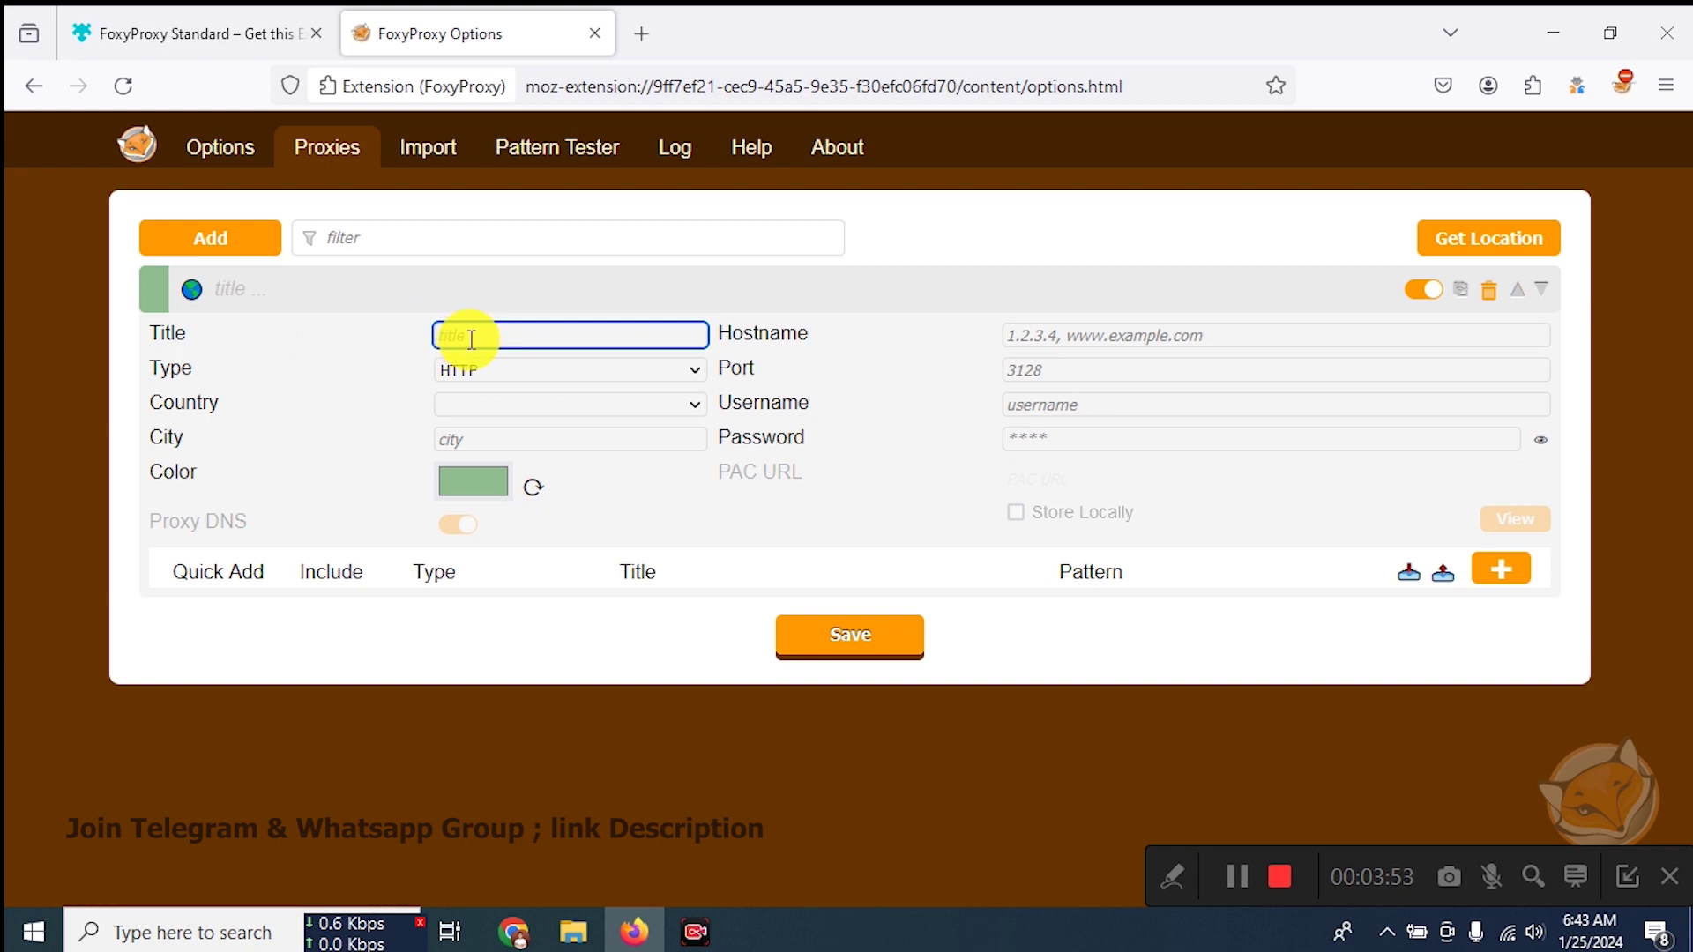
{"action": "left_click", "coordinate": [1091, 337]}
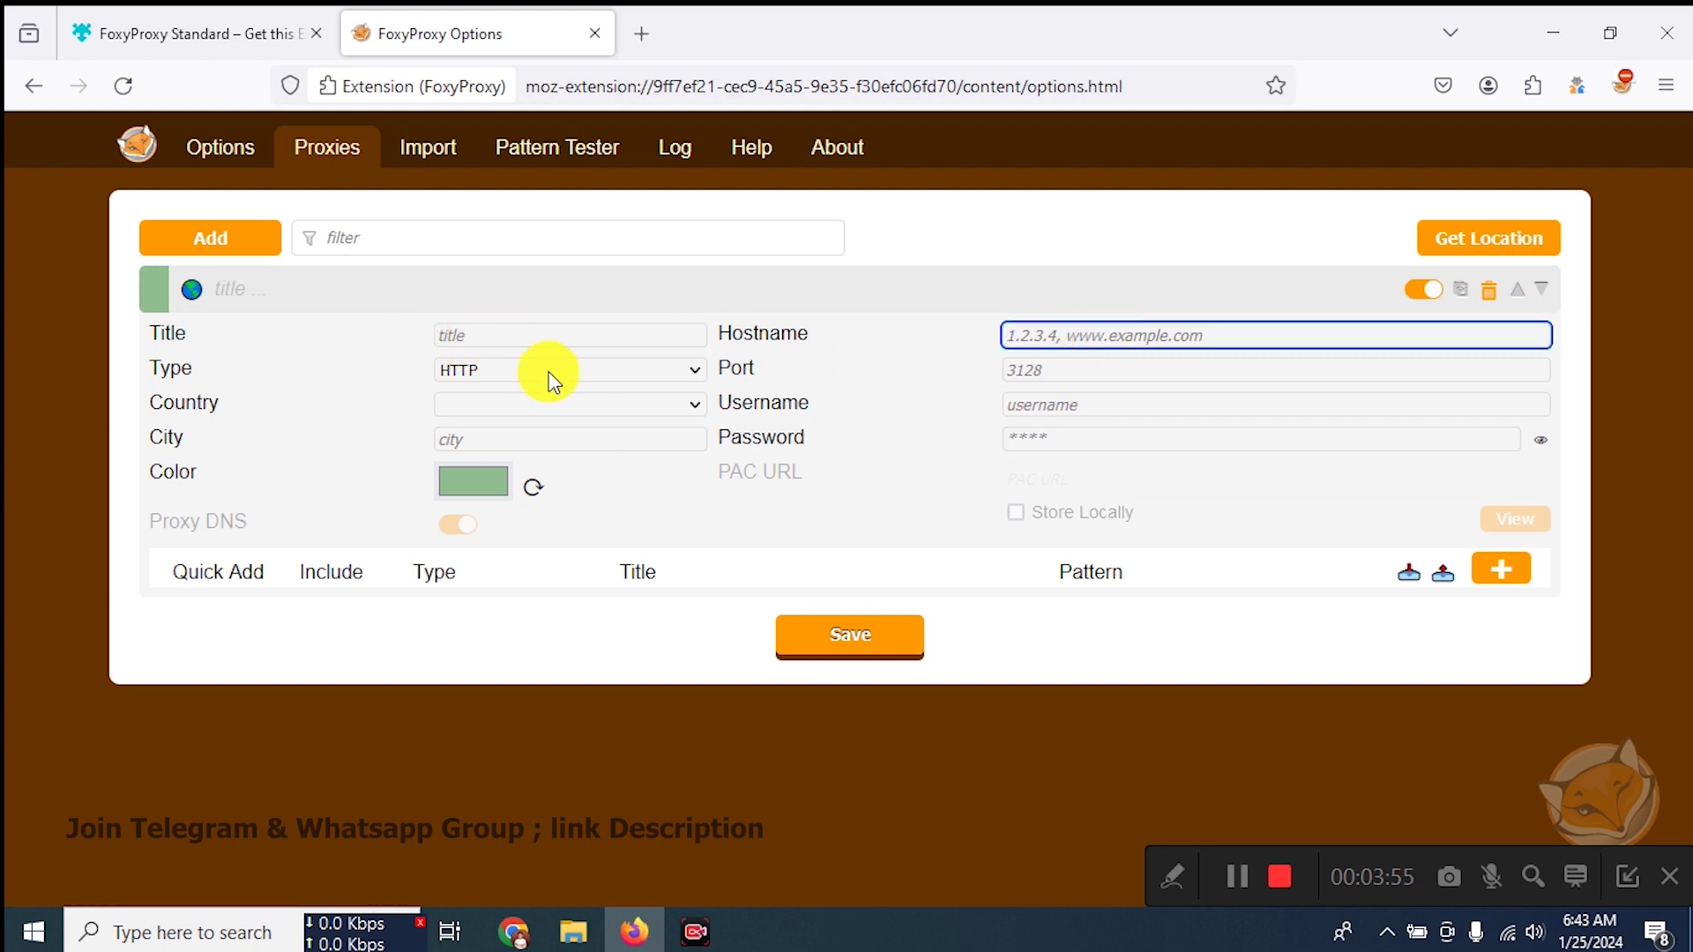
{"action": "left_click", "coordinate": [540, 335]}
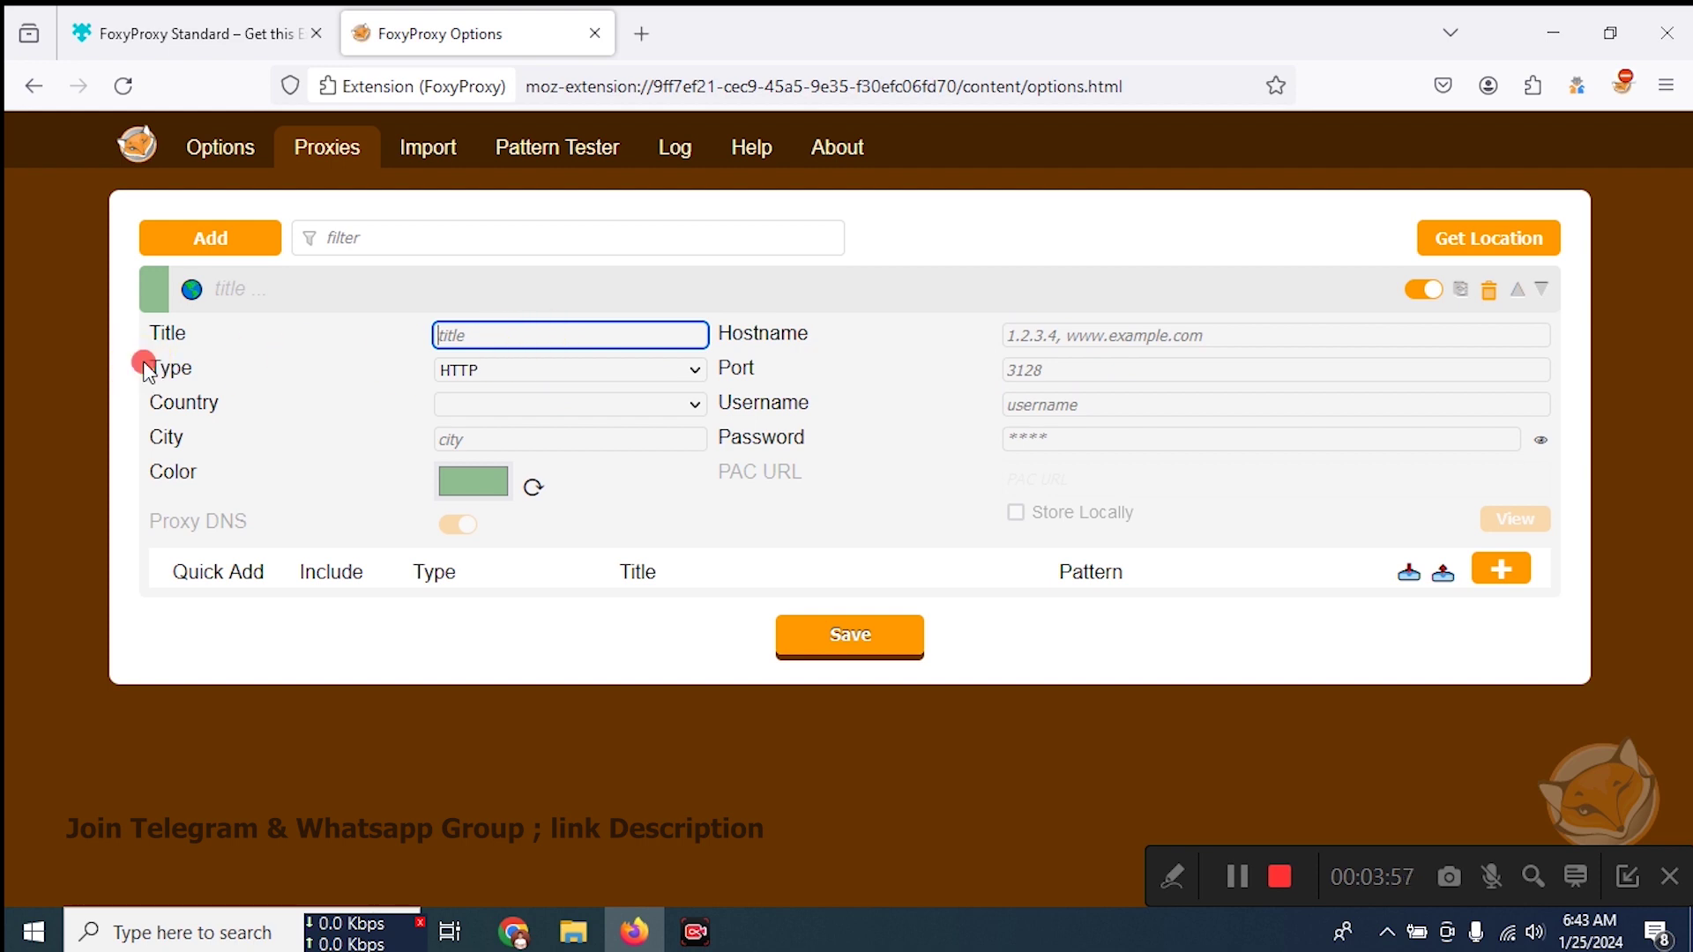
{"action": "left_click_drag", "start_coordinate": [146, 369], "coordinate": [260, 385]}
{"action": "left_click", "coordinate": [462, 374]}
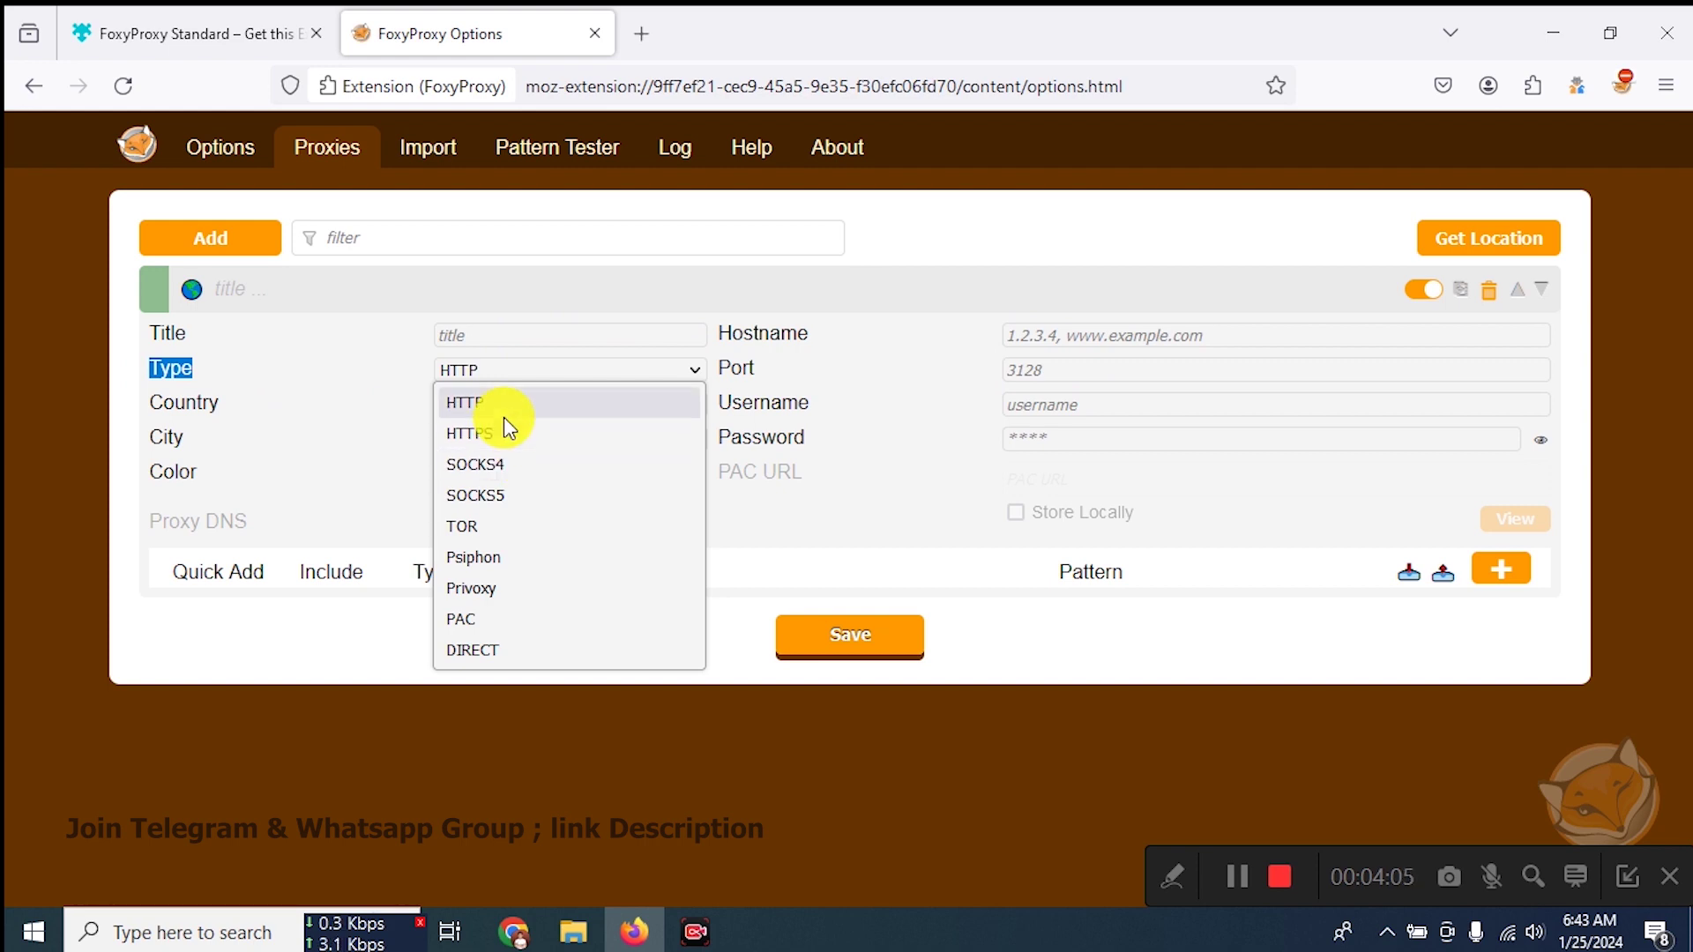
{"action": "left_click", "coordinate": [393, 336]}
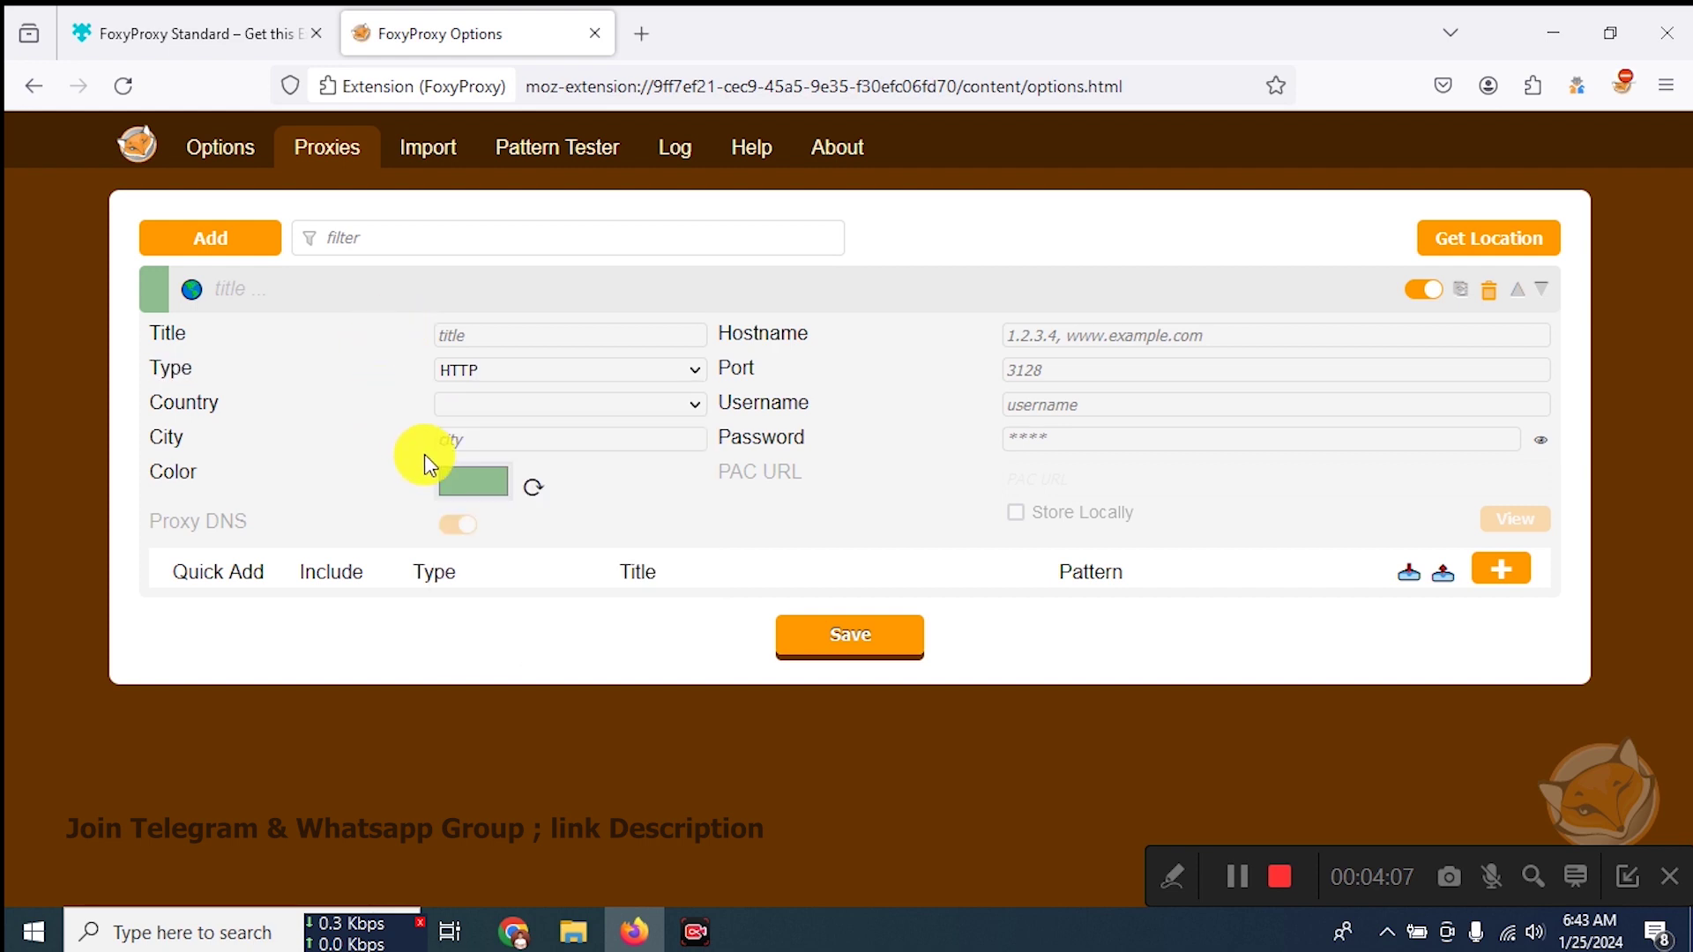
{"action": "left_click", "coordinate": [487, 408]}
{"action": "left_click", "coordinate": [344, 424]}
Step: Examine the hostname, port, username and password fields of the new proxy entry
{"action": "left_click", "coordinate": [1144, 336]}
{"action": "left_click_drag", "start_coordinate": [729, 336], "coordinate": [1001, 332]}
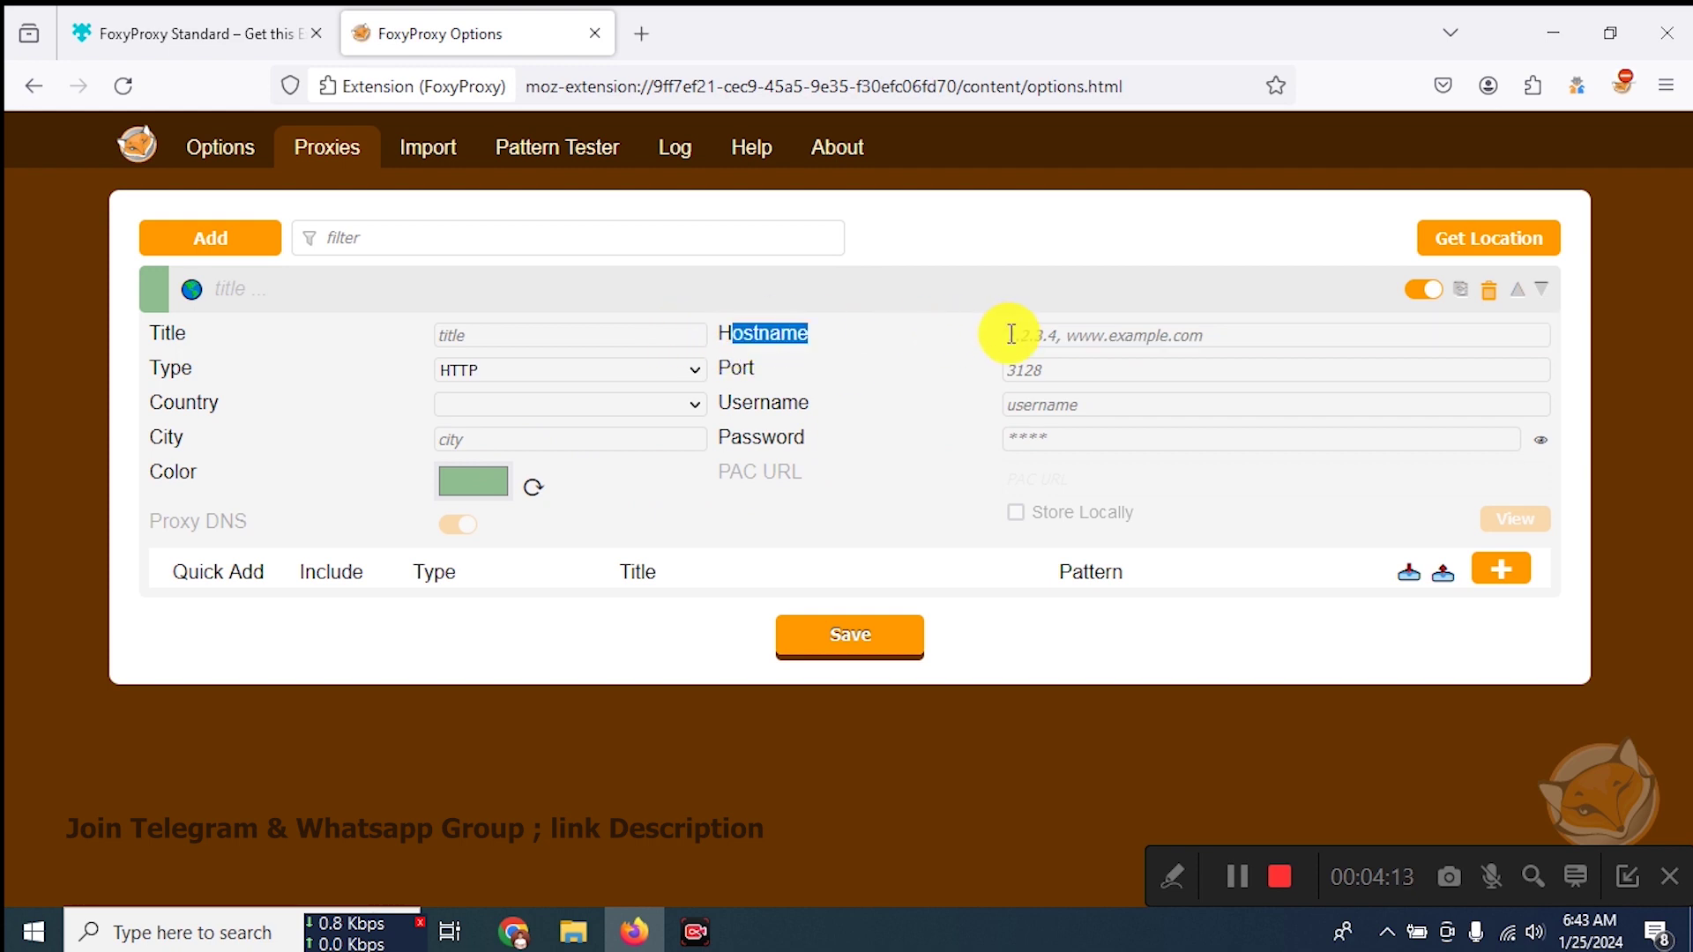
{"action": "left_click", "coordinate": [1077, 333]}
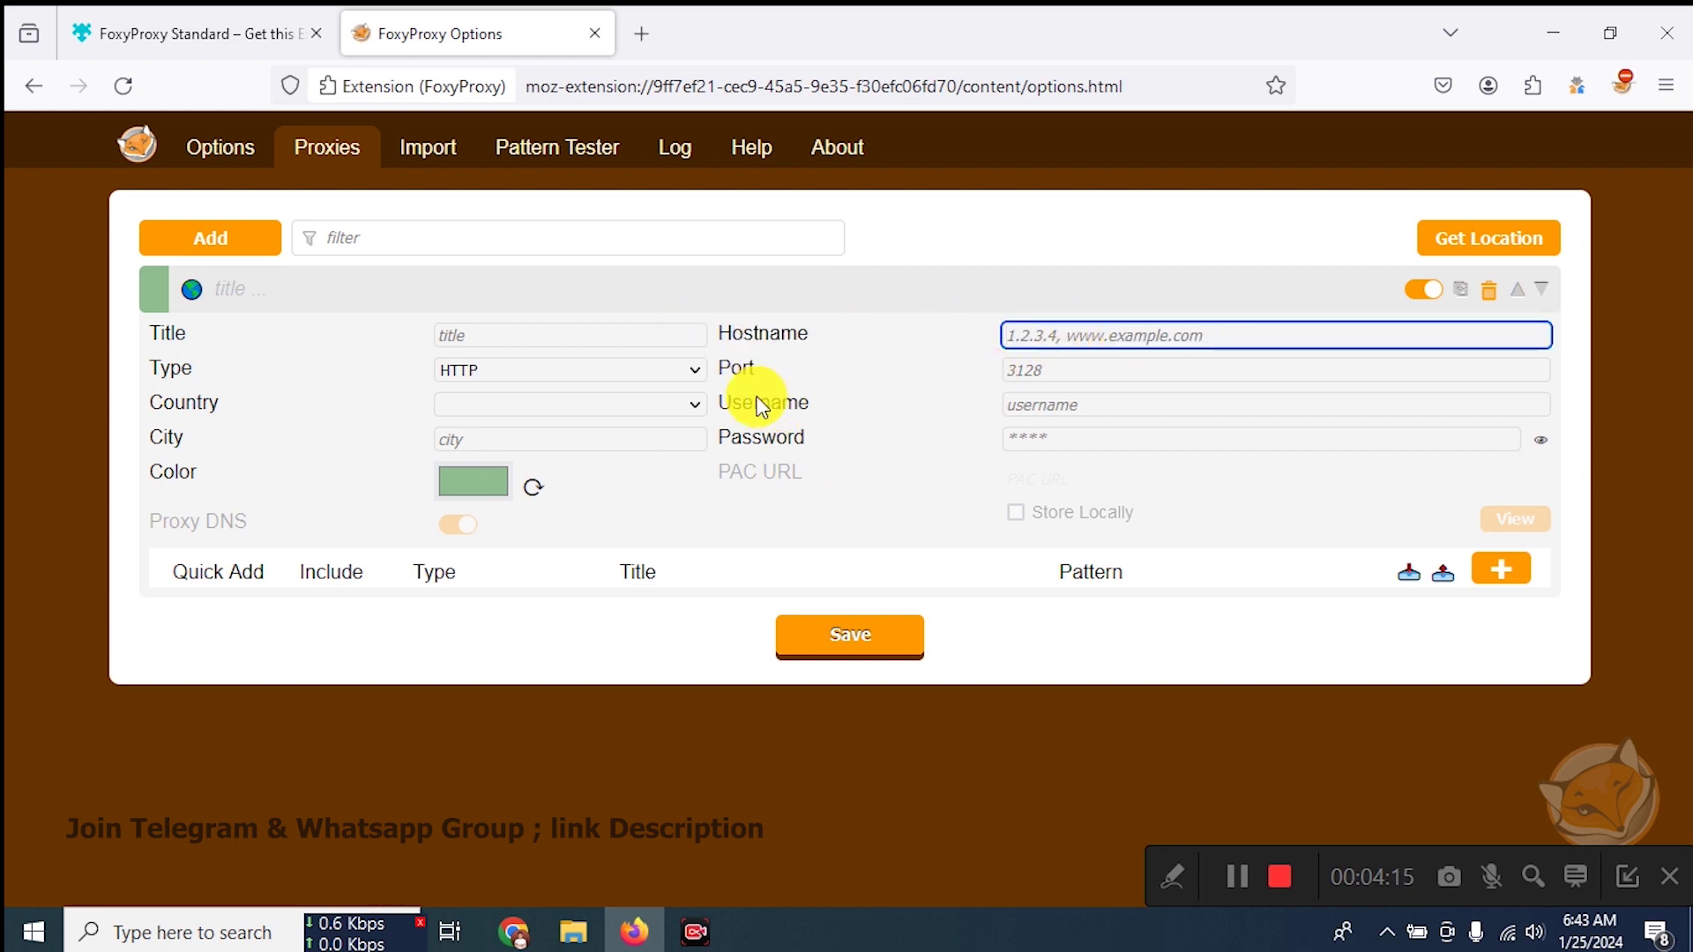
{"action": "left_click", "coordinate": [812, 367]}
{"action": "left_click", "coordinate": [1063, 371]}
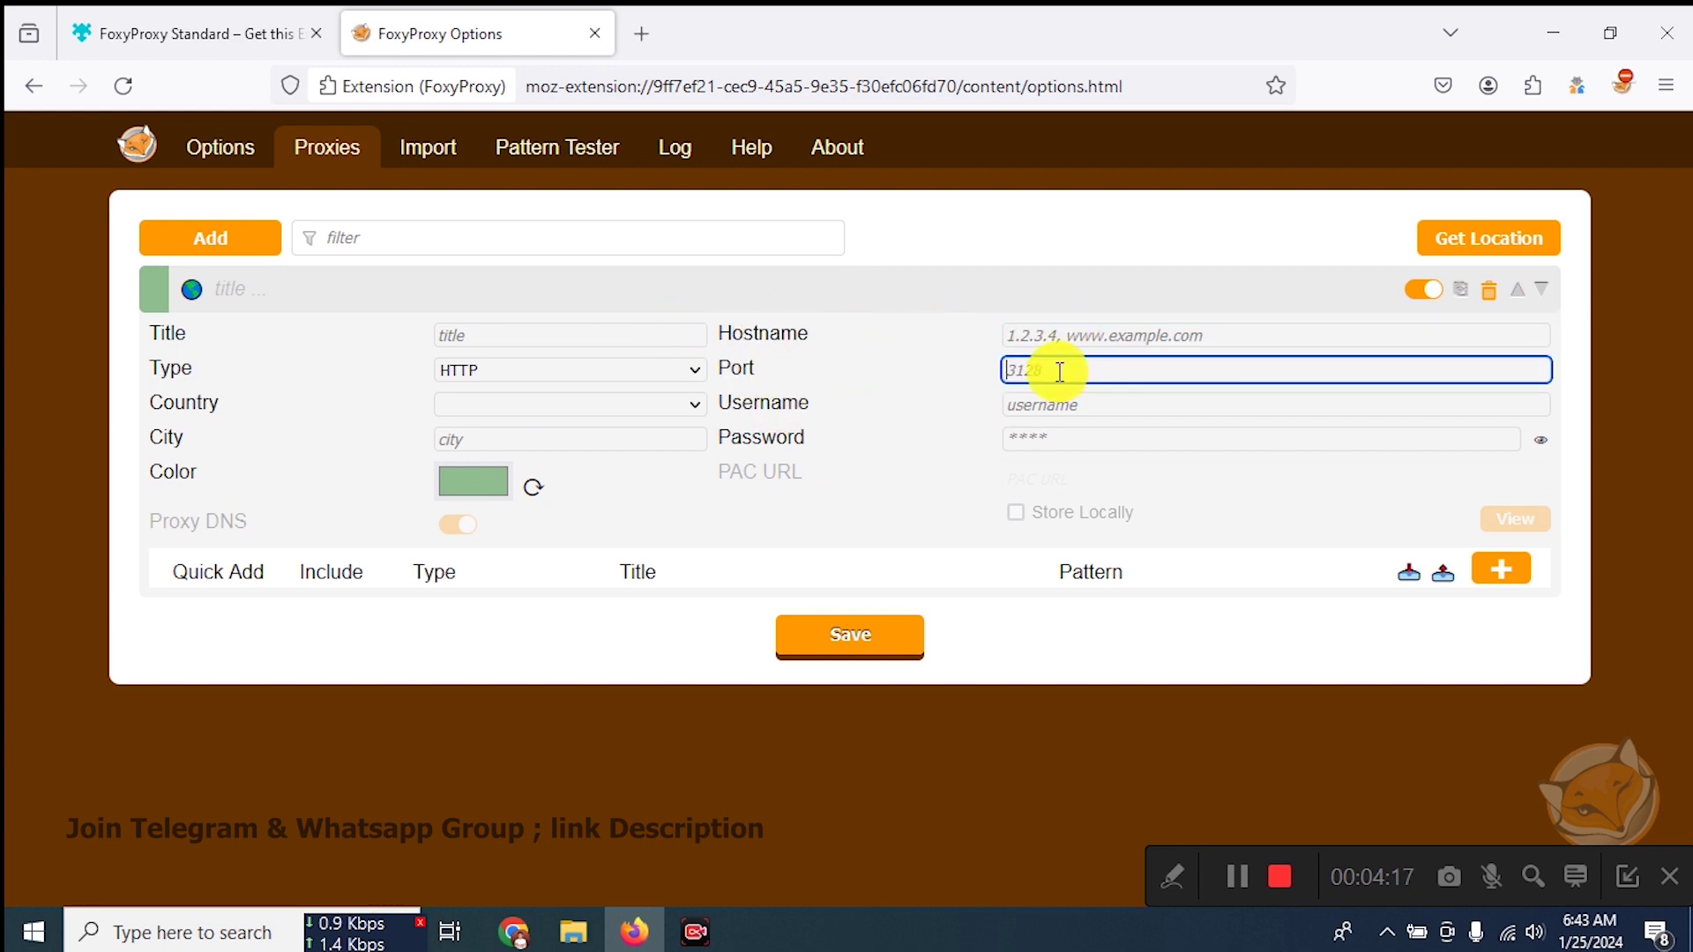
{"action": "left_click", "coordinate": [1052, 367]}
{"action": "left_click_drag", "start_coordinate": [748, 408], "coordinate": [862, 411]}
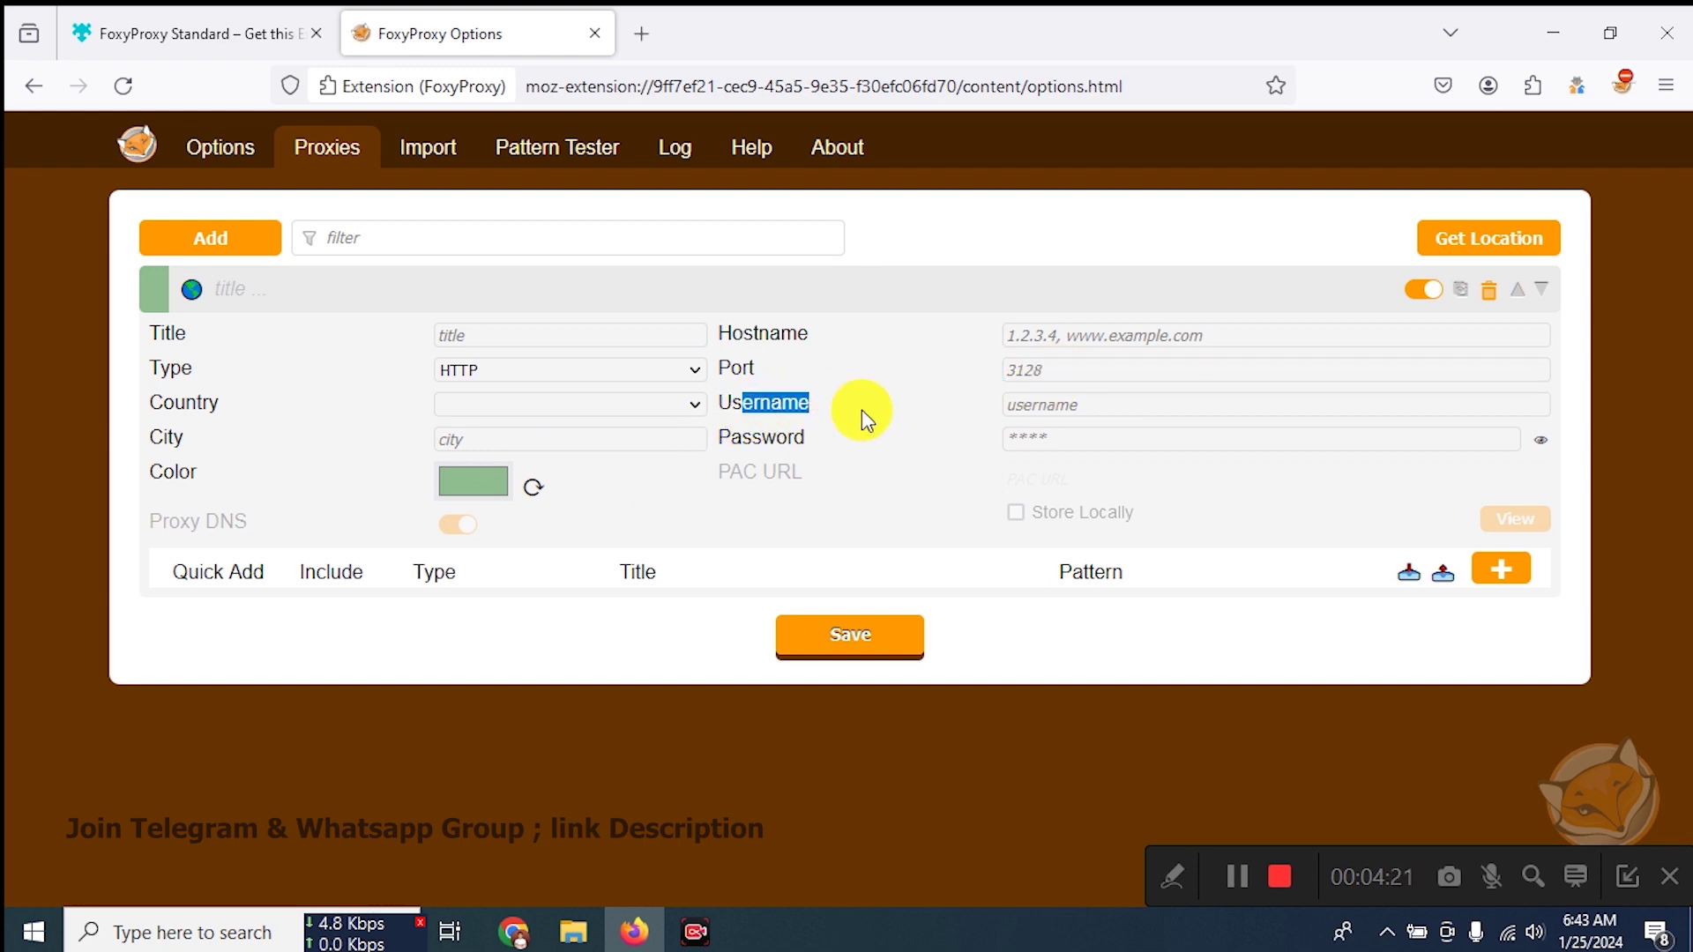
{"action": "left_click", "coordinate": [1058, 439]}
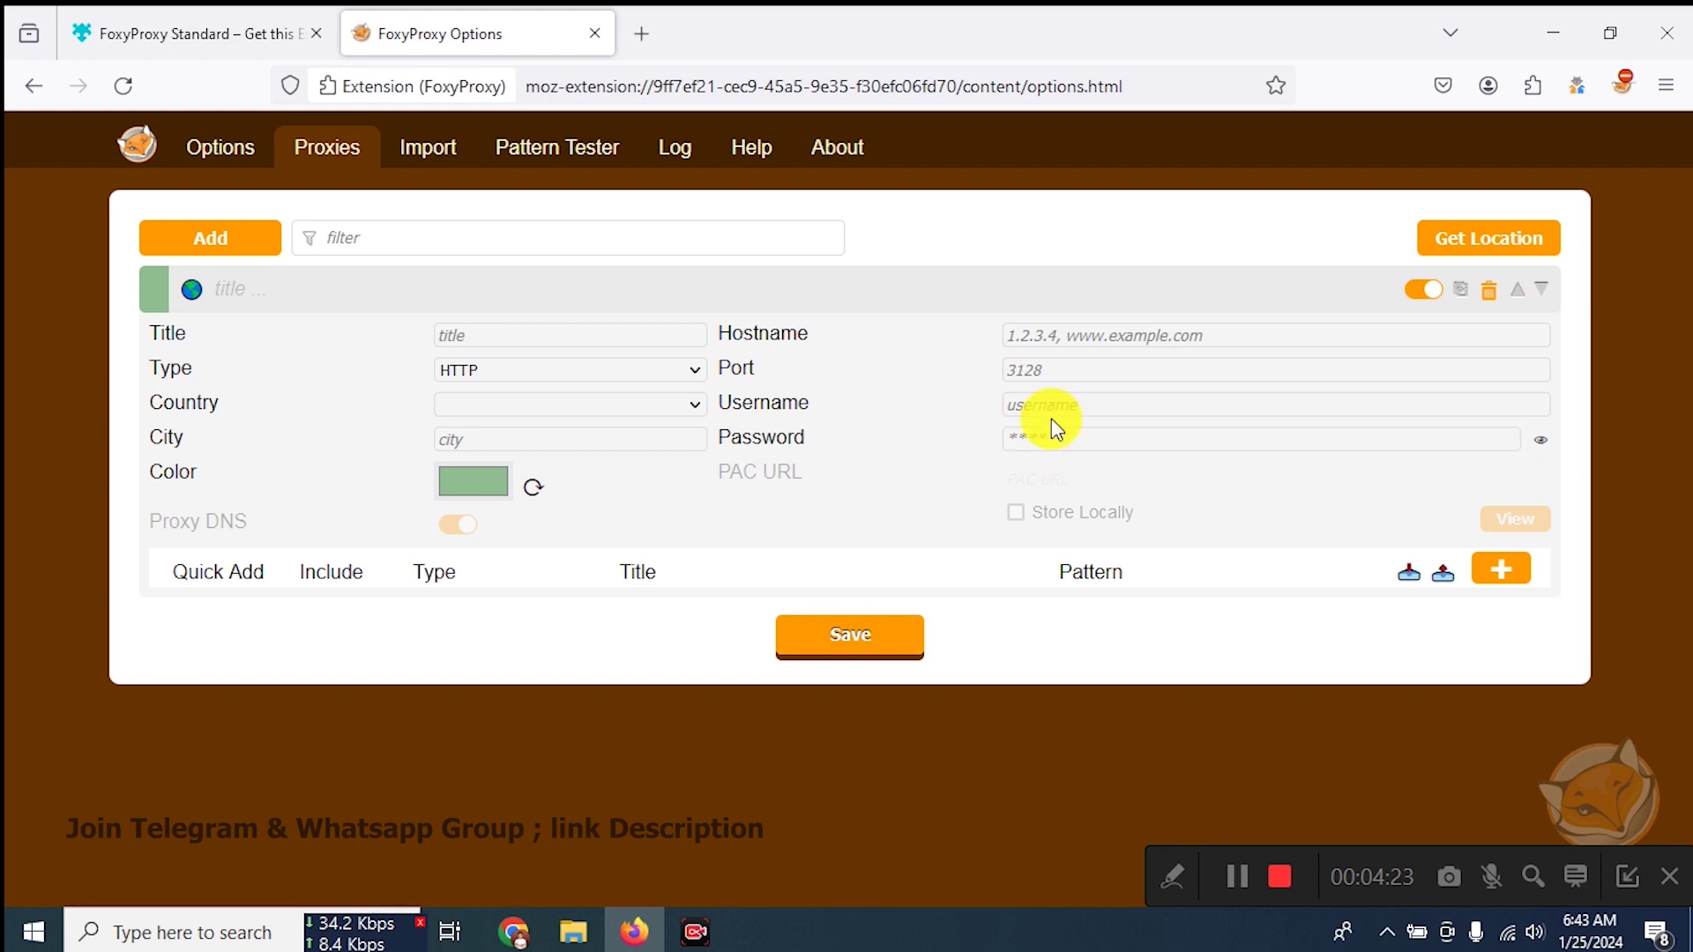
{"action": "left_click", "coordinate": [1023, 406]}
{"action": "left_click", "coordinate": [1015, 436]}
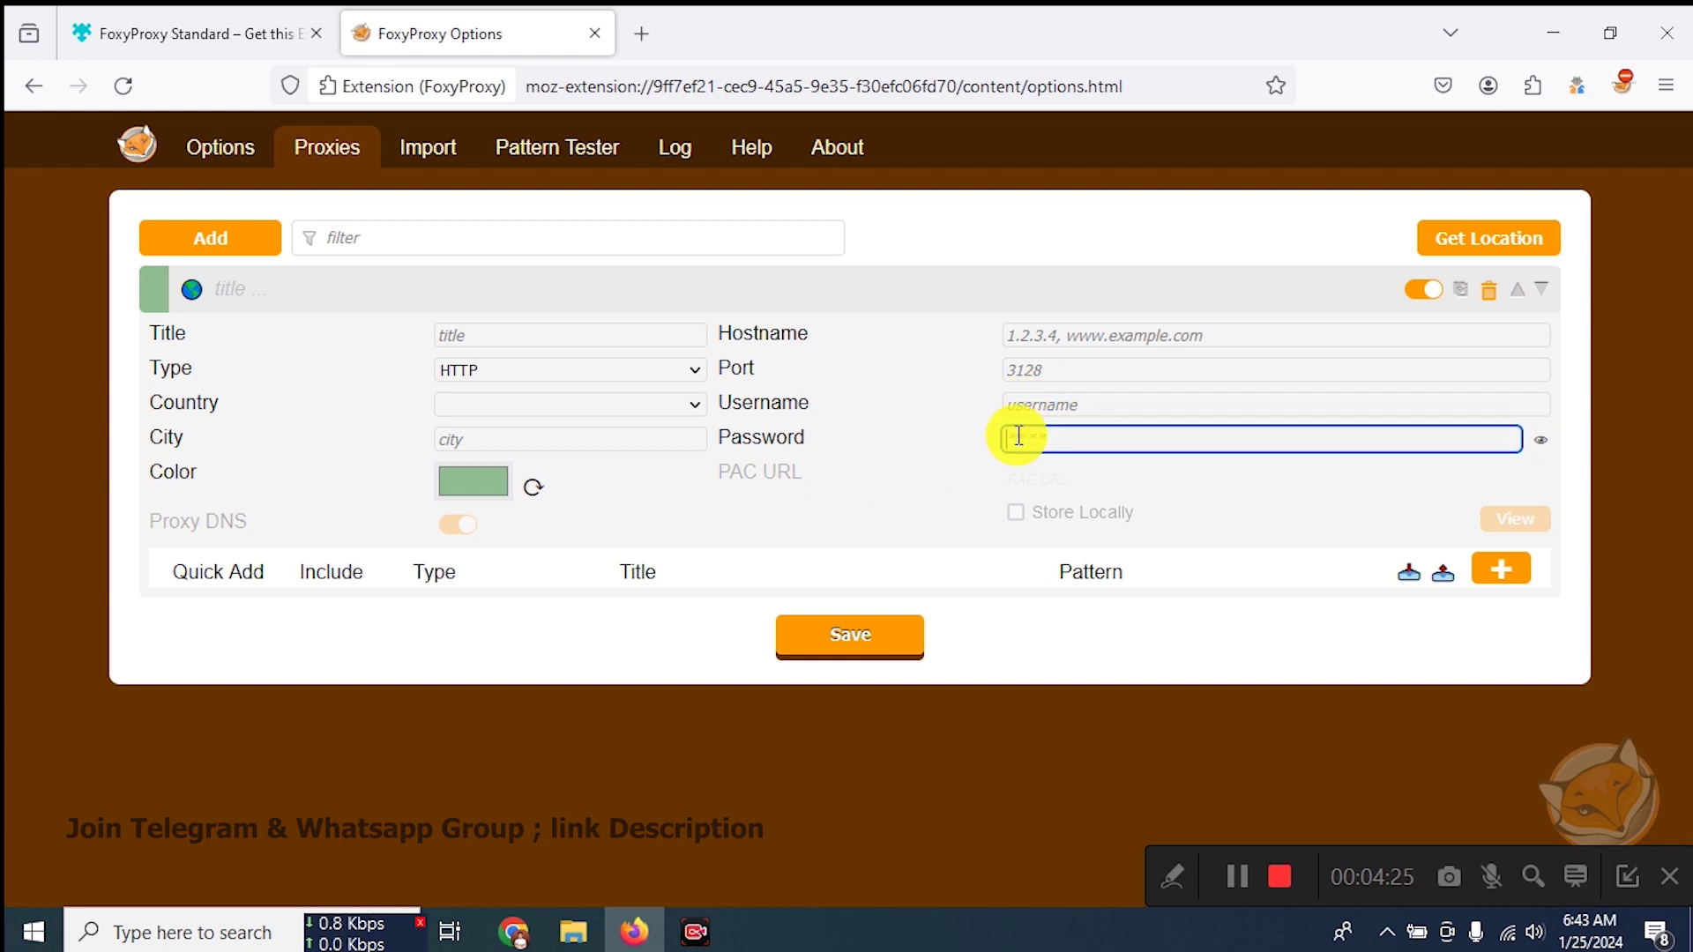
{"action": "left_click", "coordinate": [1028, 404]}
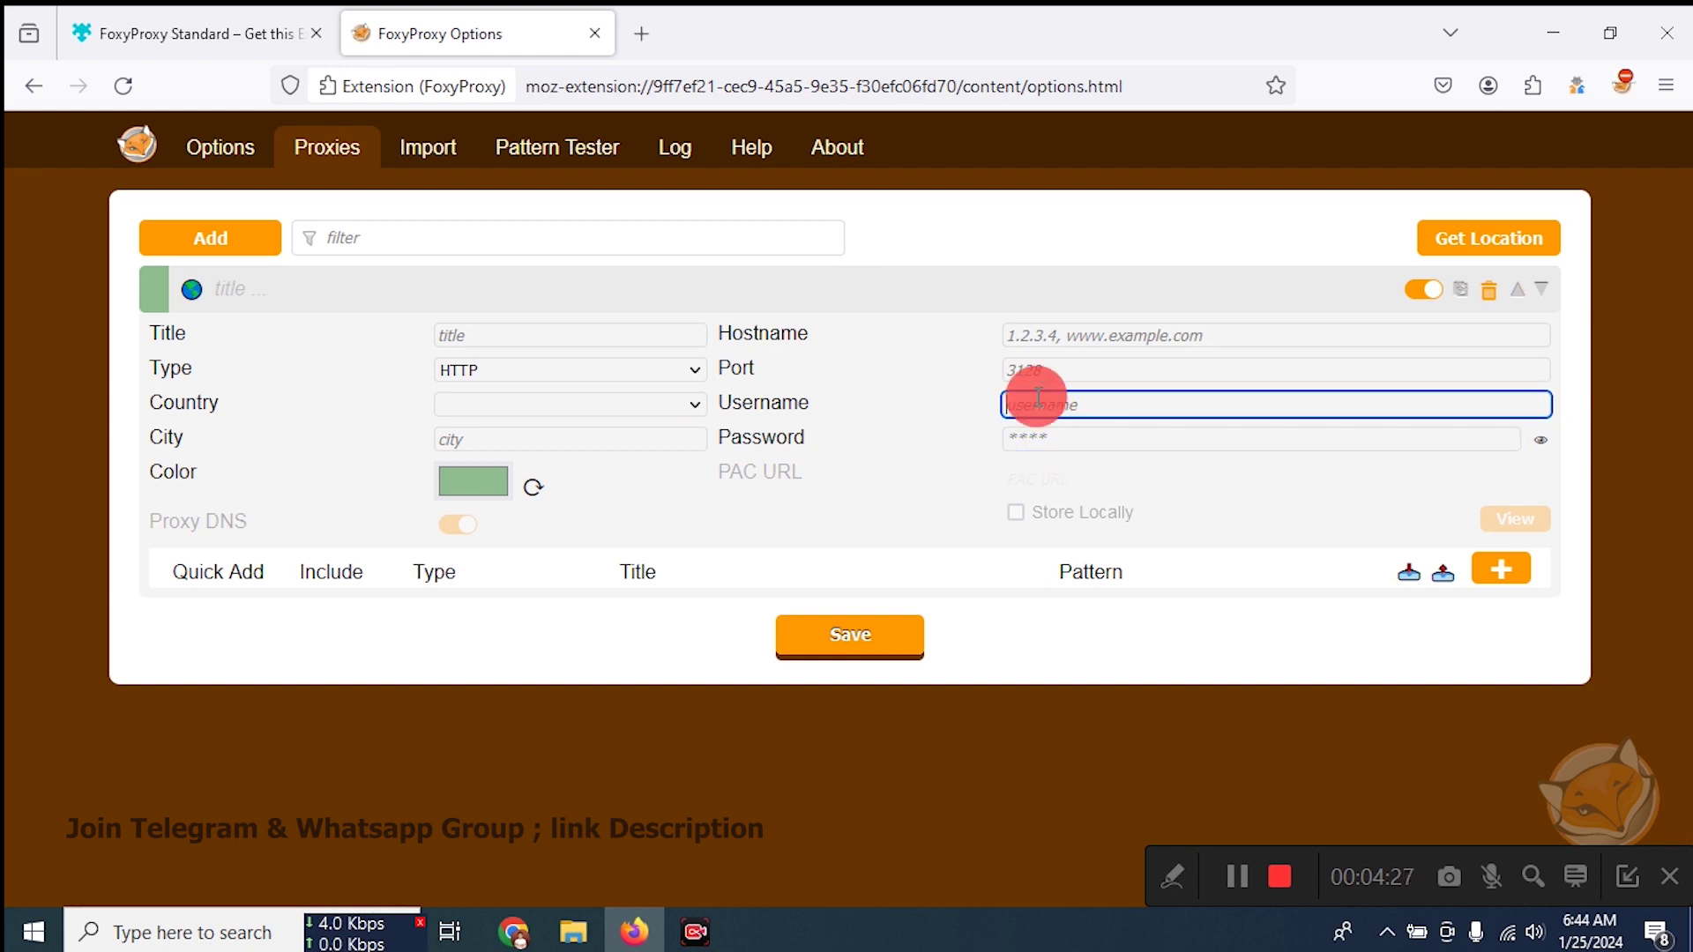
{"action": "left_click", "coordinate": [1027, 435]}
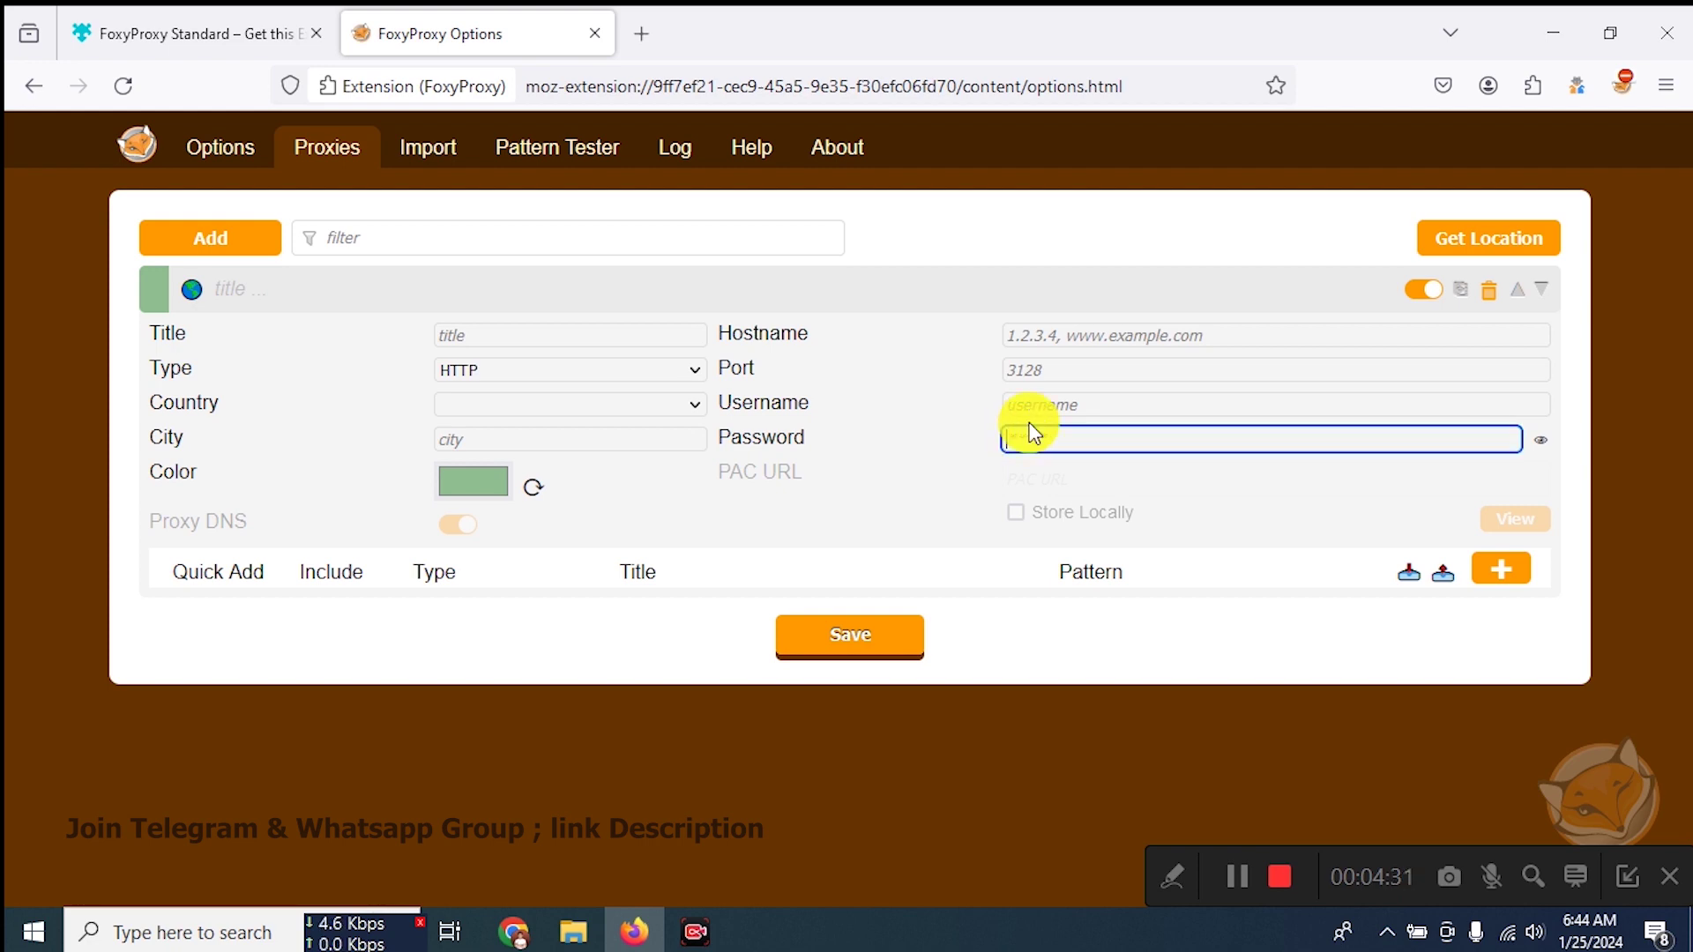
{"action": "left_click", "coordinate": [1058, 404]}
{"action": "left_click", "coordinate": [1043, 435]}
{"action": "left_click", "coordinate": [1046, 405]}
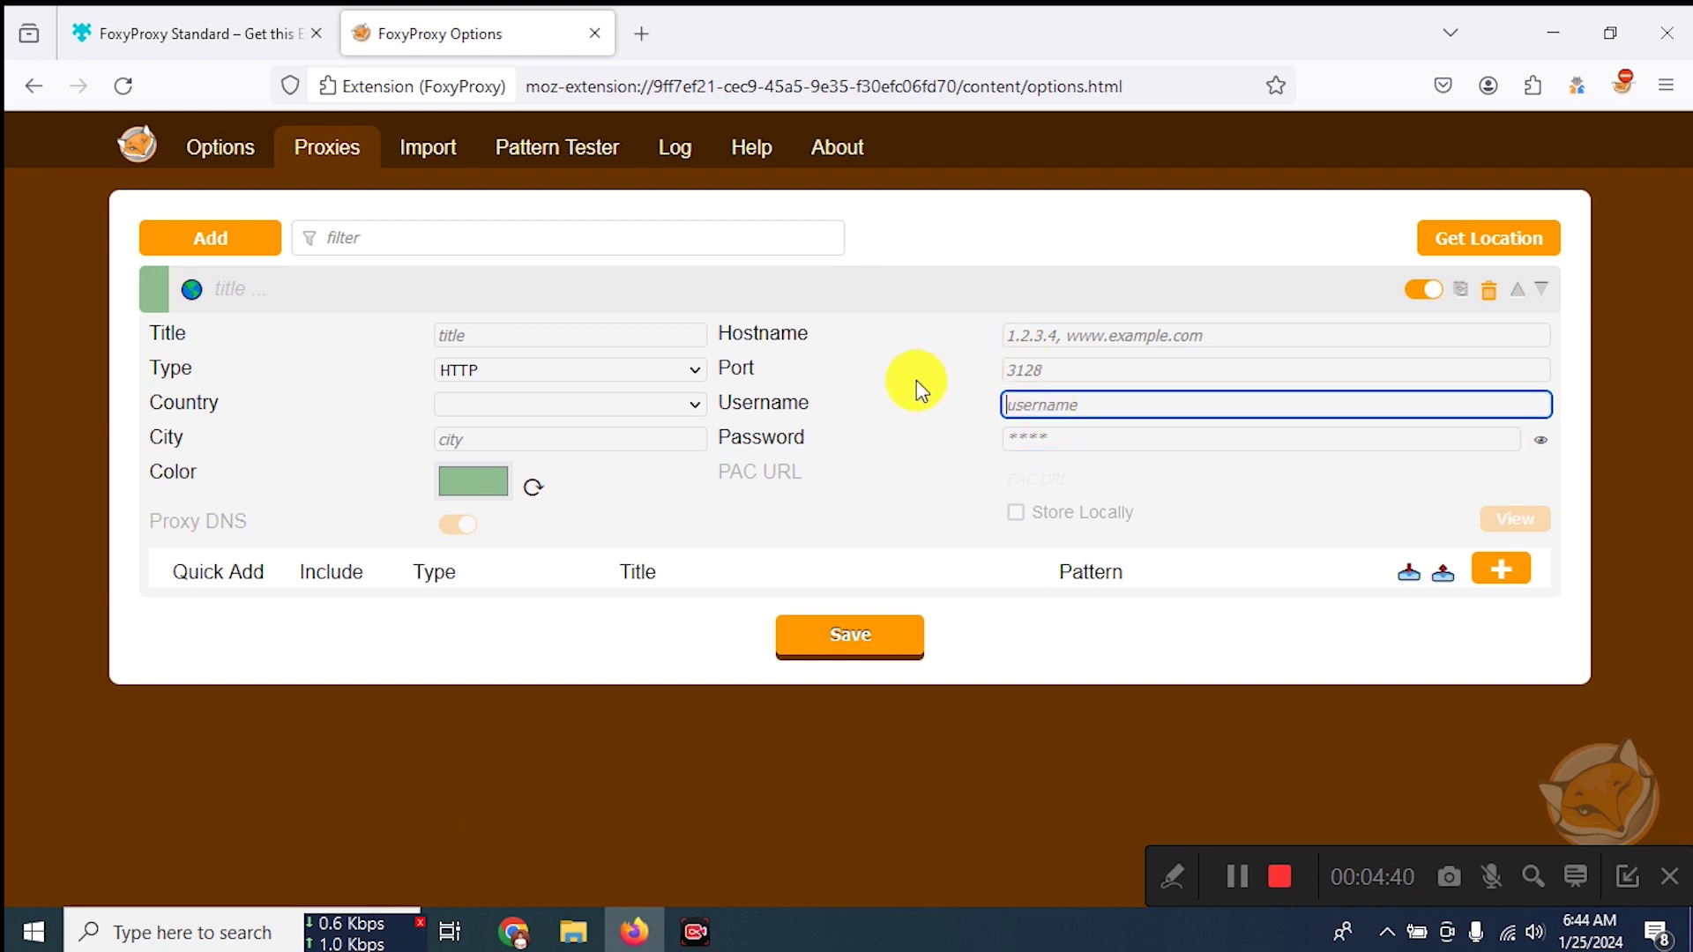
Step: Switch to the Dichvusocks list in Chrome and search for proxies in California, United States
{"action": "left_click", "coordinate": [514, 932]}
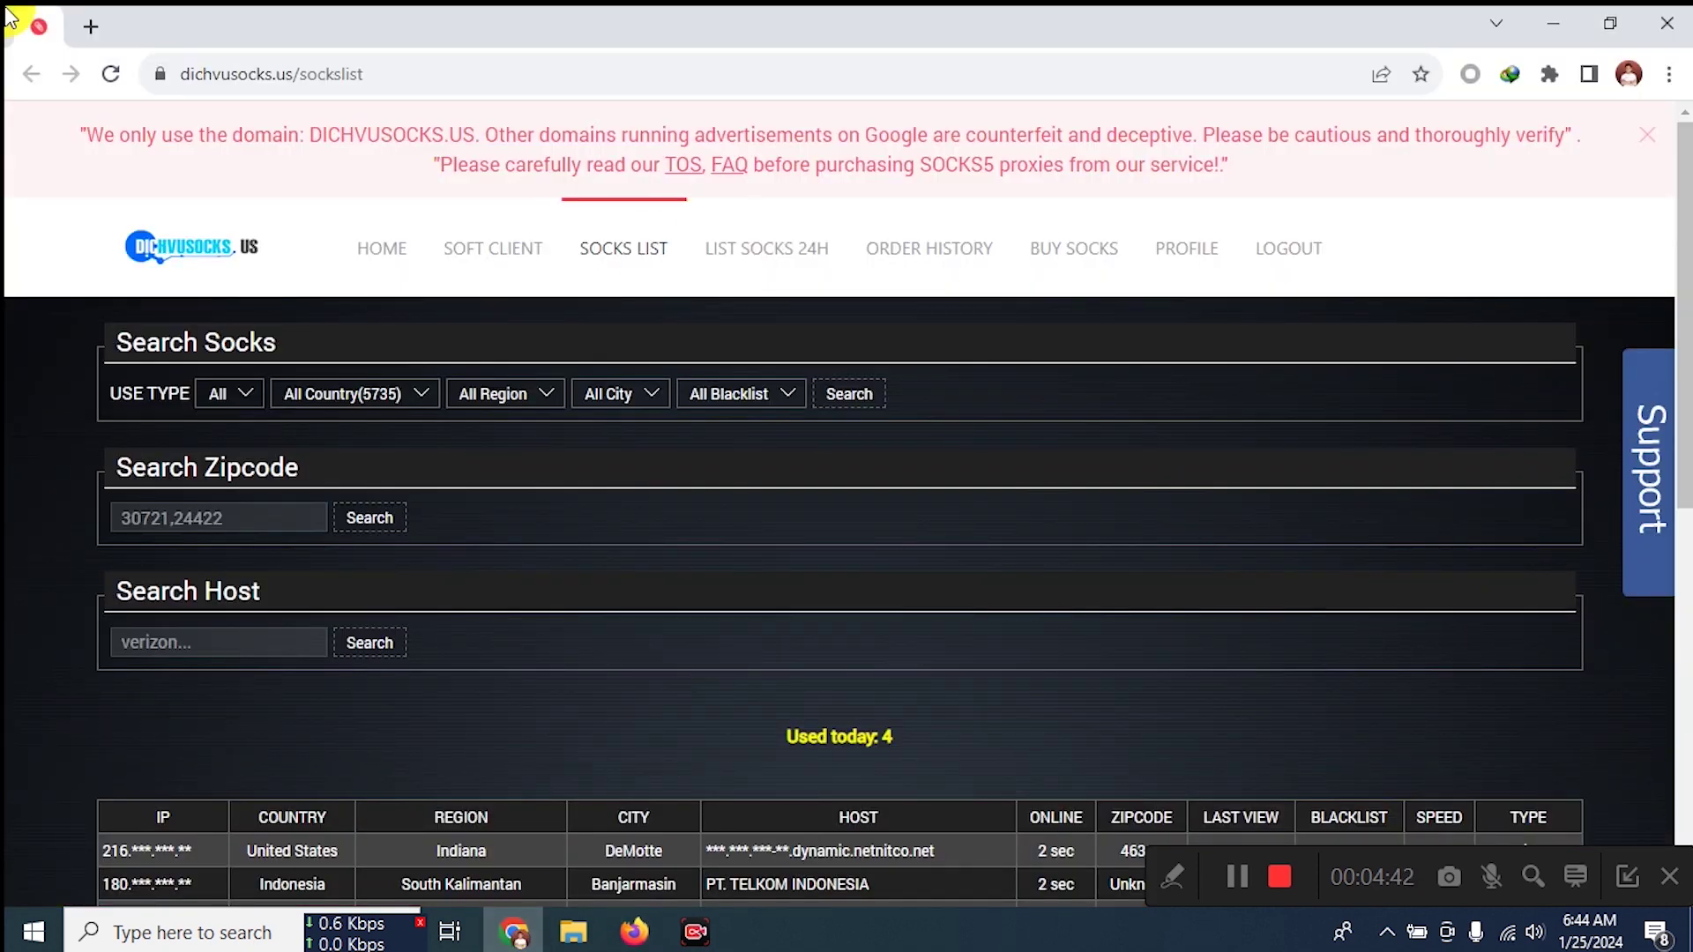
{"action": "left_click", "coordinate": [348, 394]}
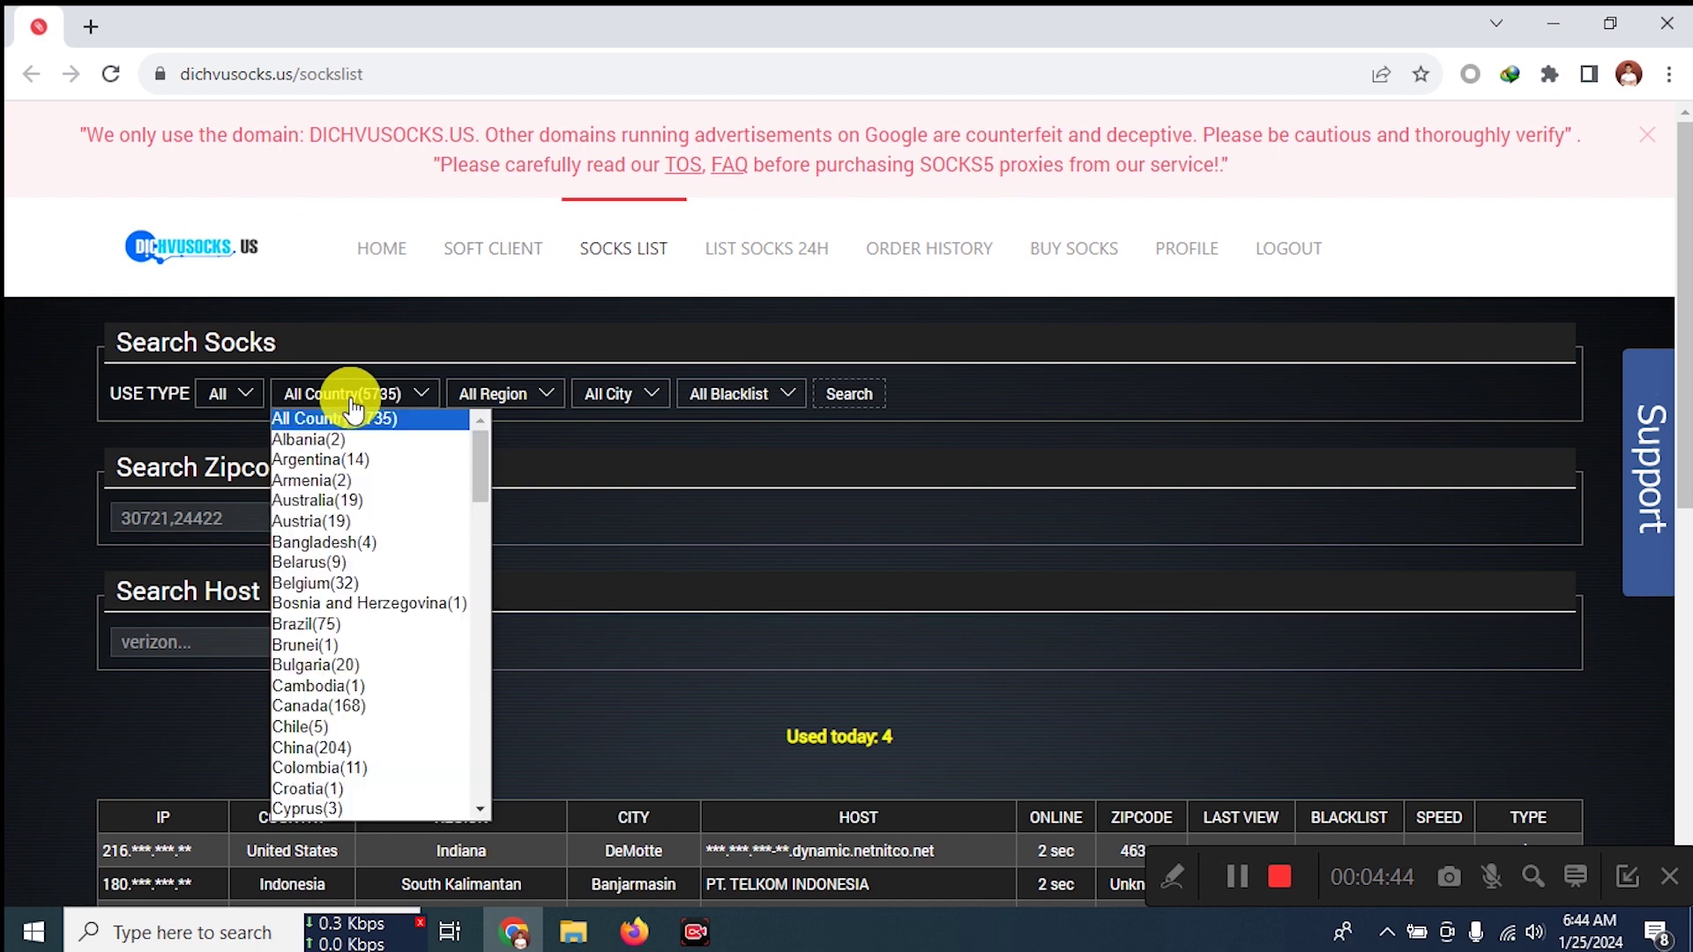
{"action": "scroll", "coordinate": [351, 623], "scroll_direction": "down", "scroll_amount": 20}
{"action": "left_click", "coordinate": [424, 727]}
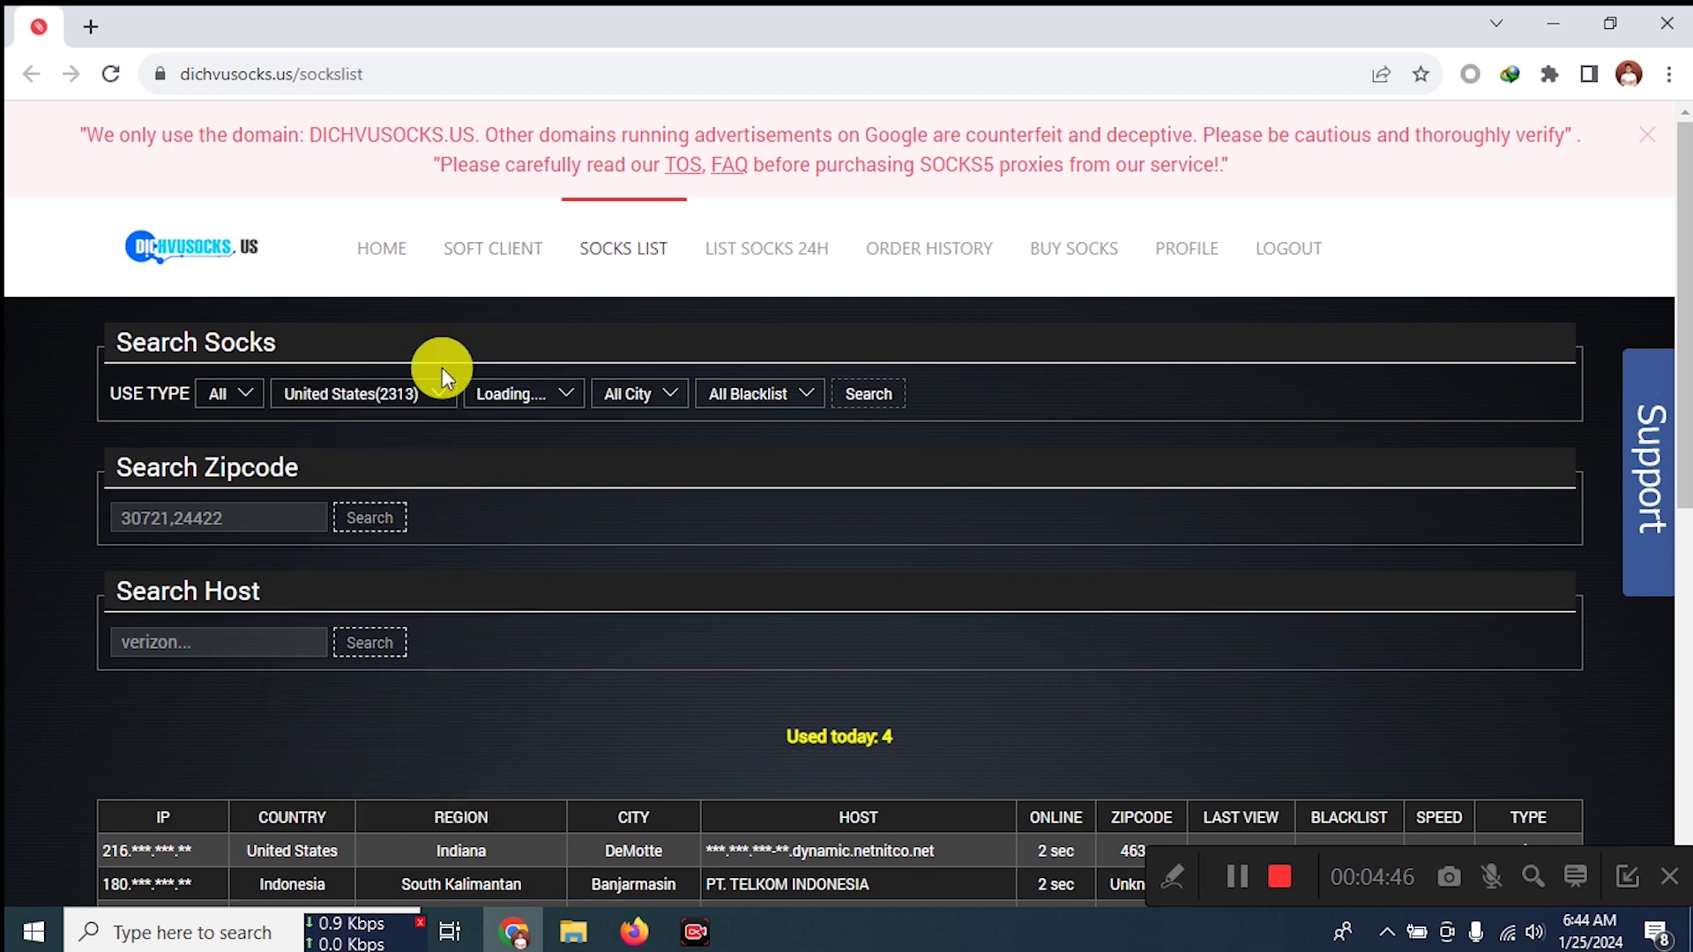
{"action": "left_click", "coordinate": [555, 393]}
{"action": "left_click", "coordinate": [558, 500]}
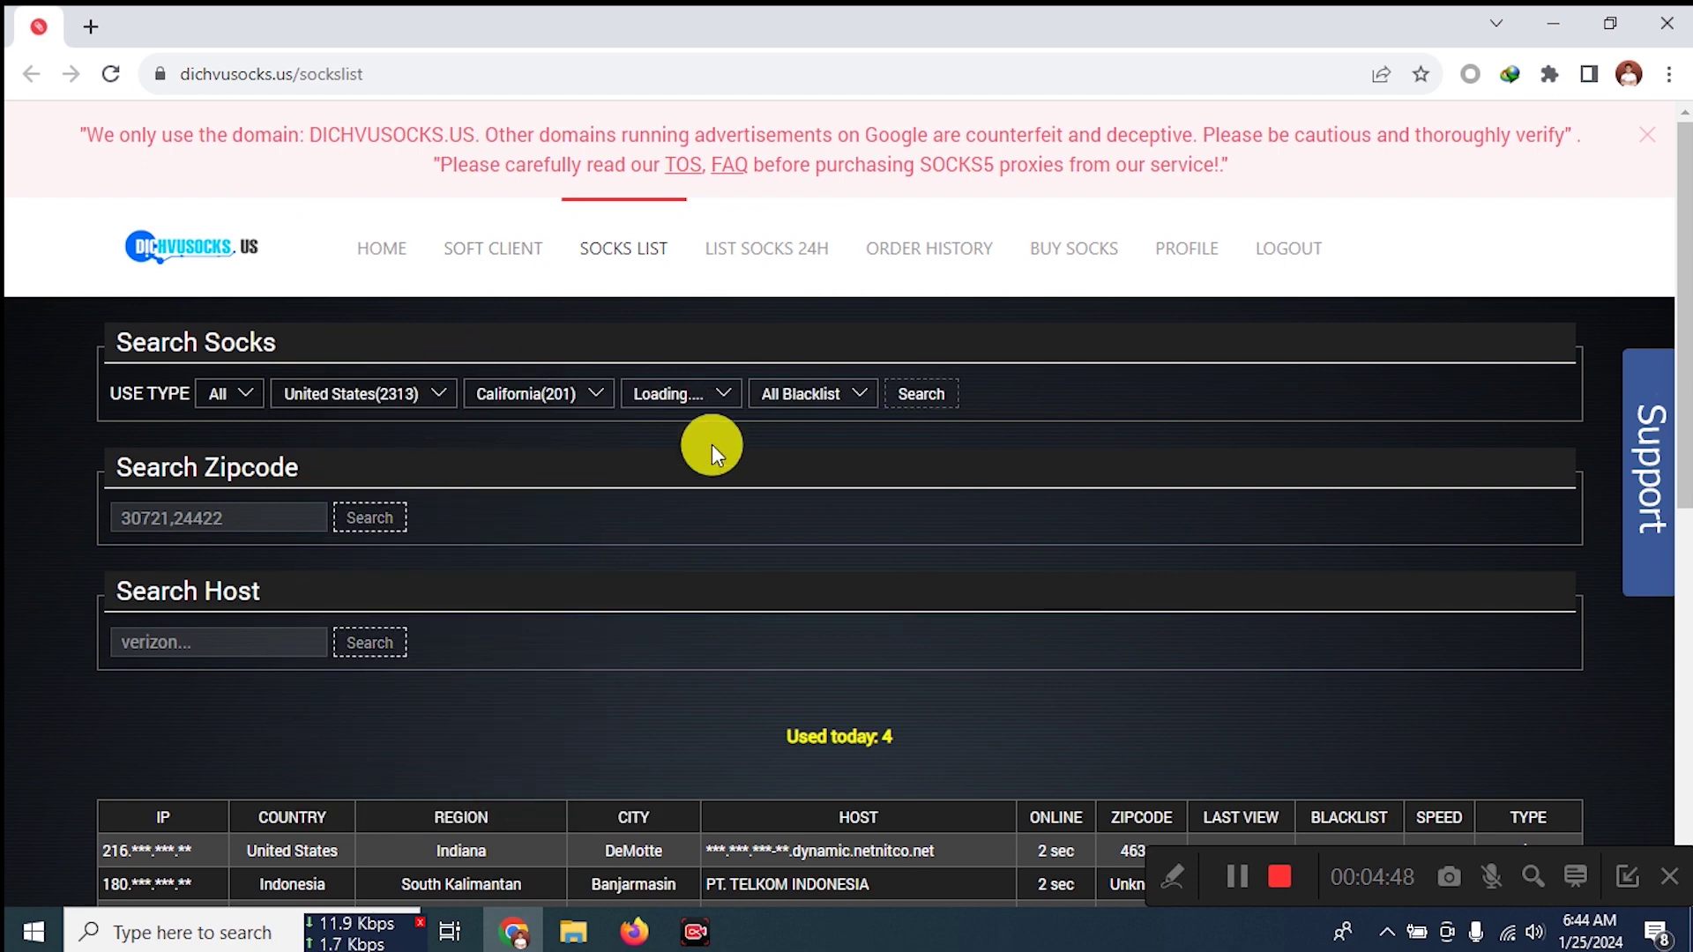
{"action": "left_click", "coordinate": [867, 408]}
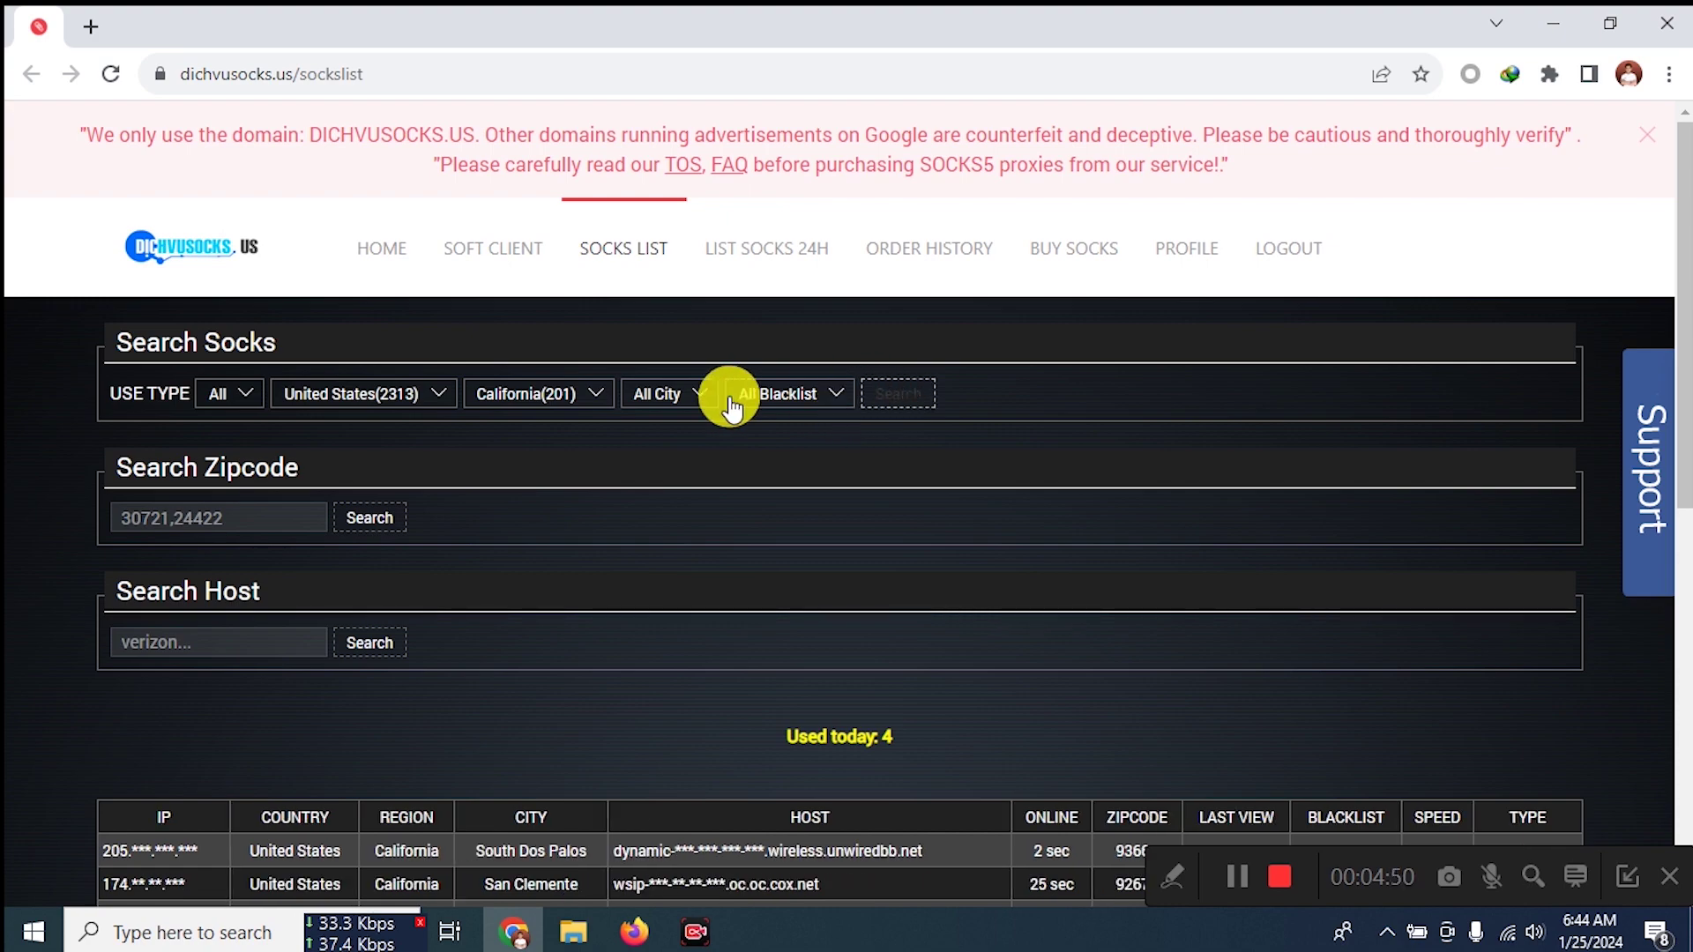
Step: Reveal the full IP address and port of the Valencia res.spectrum.com proxy on page 5 of the results
{"action": "scroll", "coordinate": [638, 453], "scroll_direction": "down", "scroll_amount": 9}
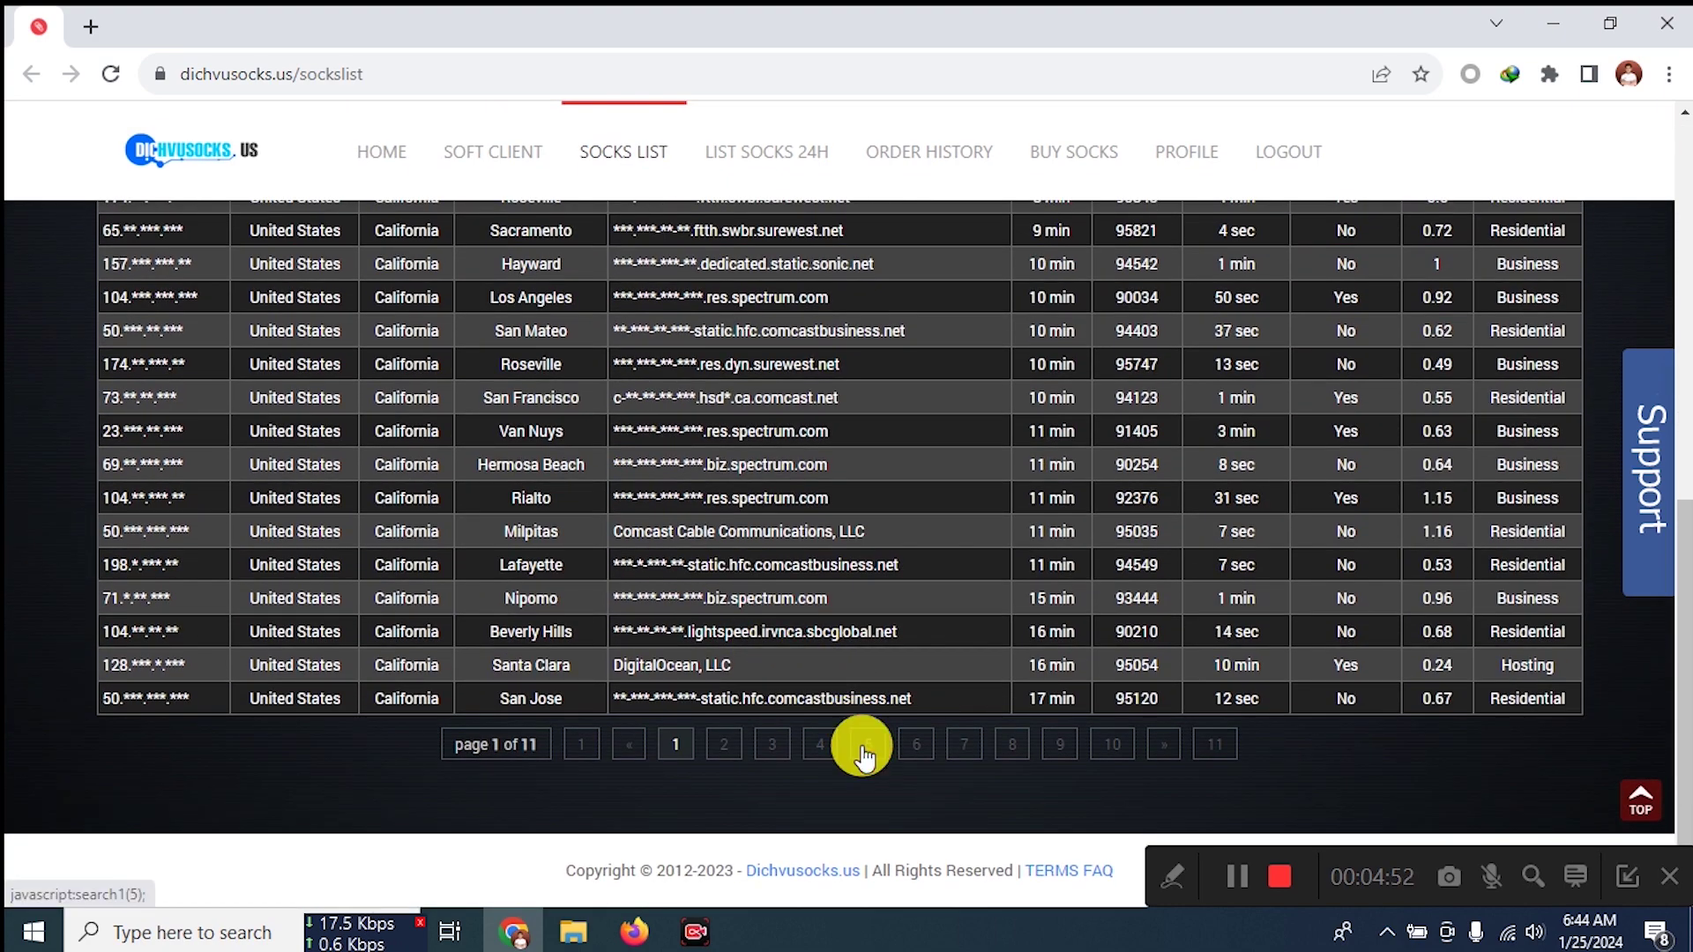
{"action": "left_click", "coordinate": [867, 745]}
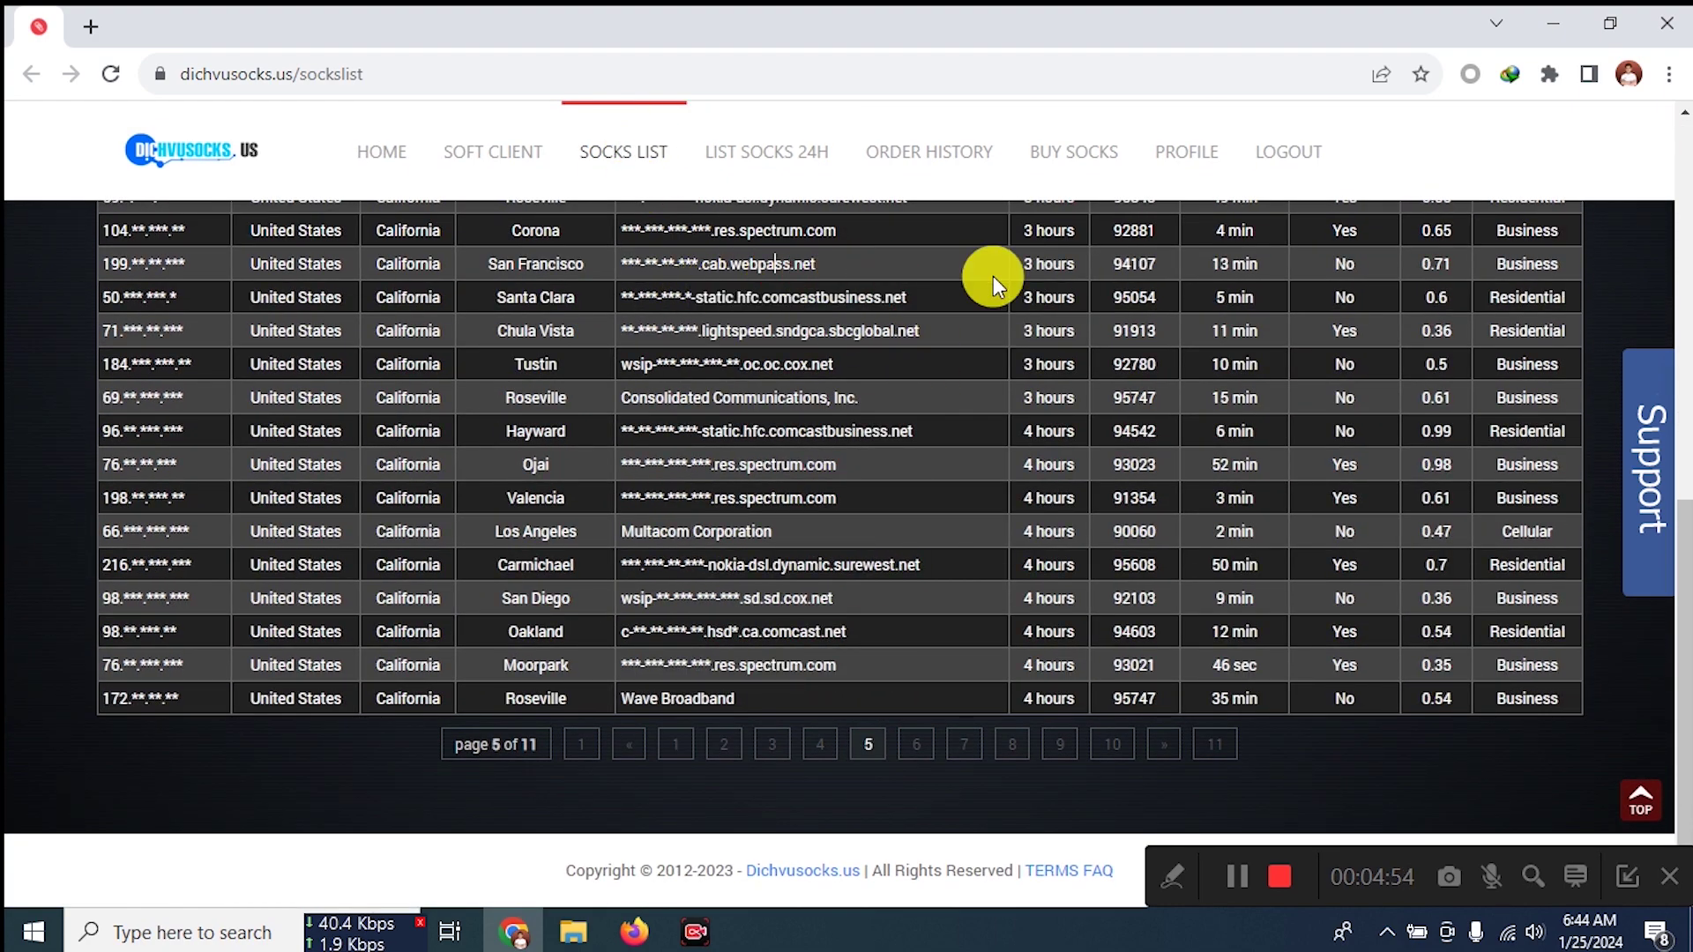
{"action": "left_click_drag", "start_coordinate": [1399, 265], "coordinate": [1137, 263]}
{"action": "scroll", "coordinate": [1314, 305], "scroll_direction": "up", "scroll_amount": 3}
{"action": "scroll", "coordinate": [1314, 305], "scroll_direction": "up", "scroll_amount": 2}
{"action": "scroll", "coordinate": [1045, 402], "scroll_direction": "down", "scroll_amount": 4}
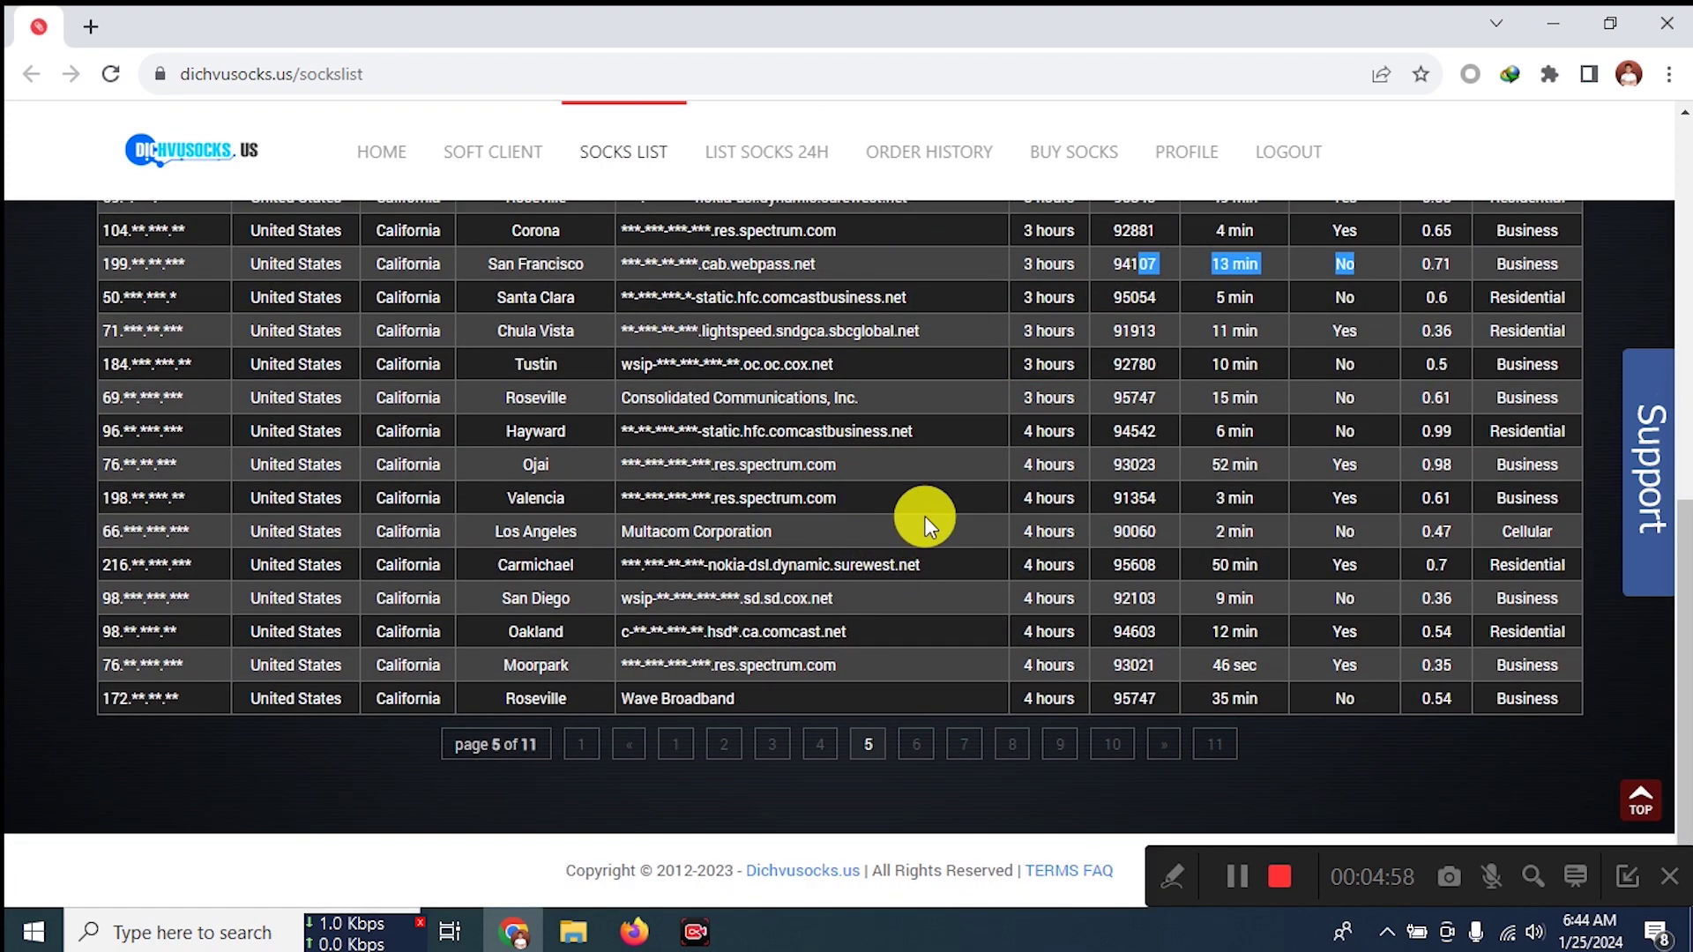
{"action": "left_click_drag", "start_coordinate": [836, 498], "coordinate": [776, 499]}
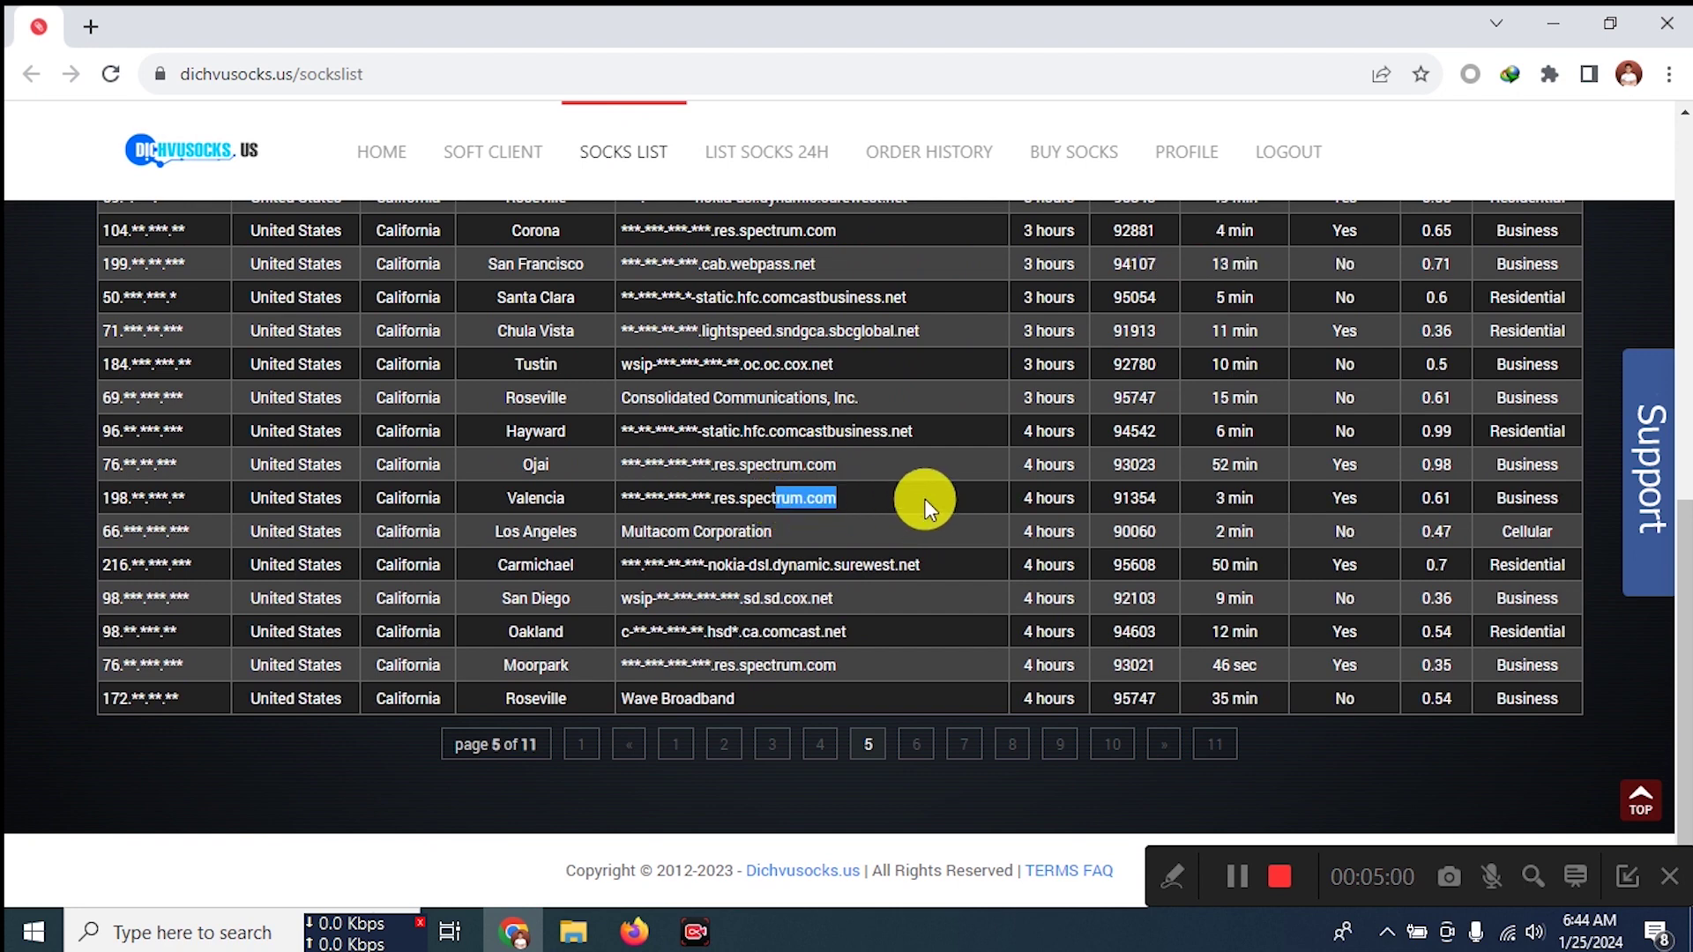
{"action": "left_click", "coordinate": [982, 494]}
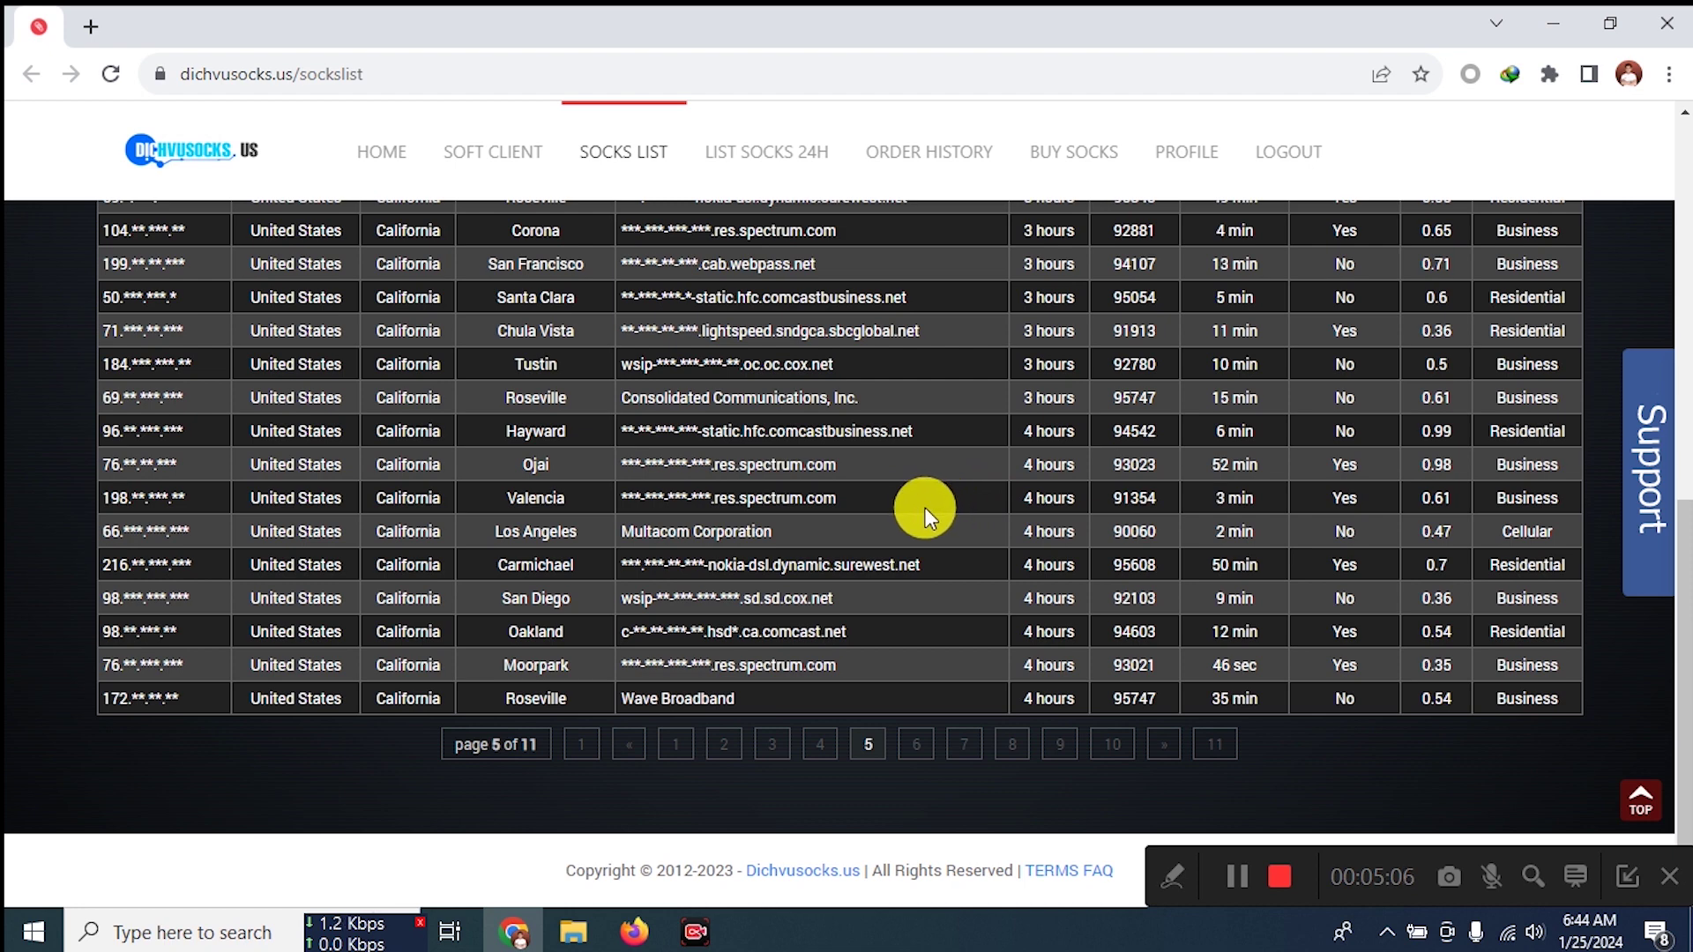
{"action": "left_click_drag", "start_coordinate": [698, 491], "coordinate": [168, 512]}
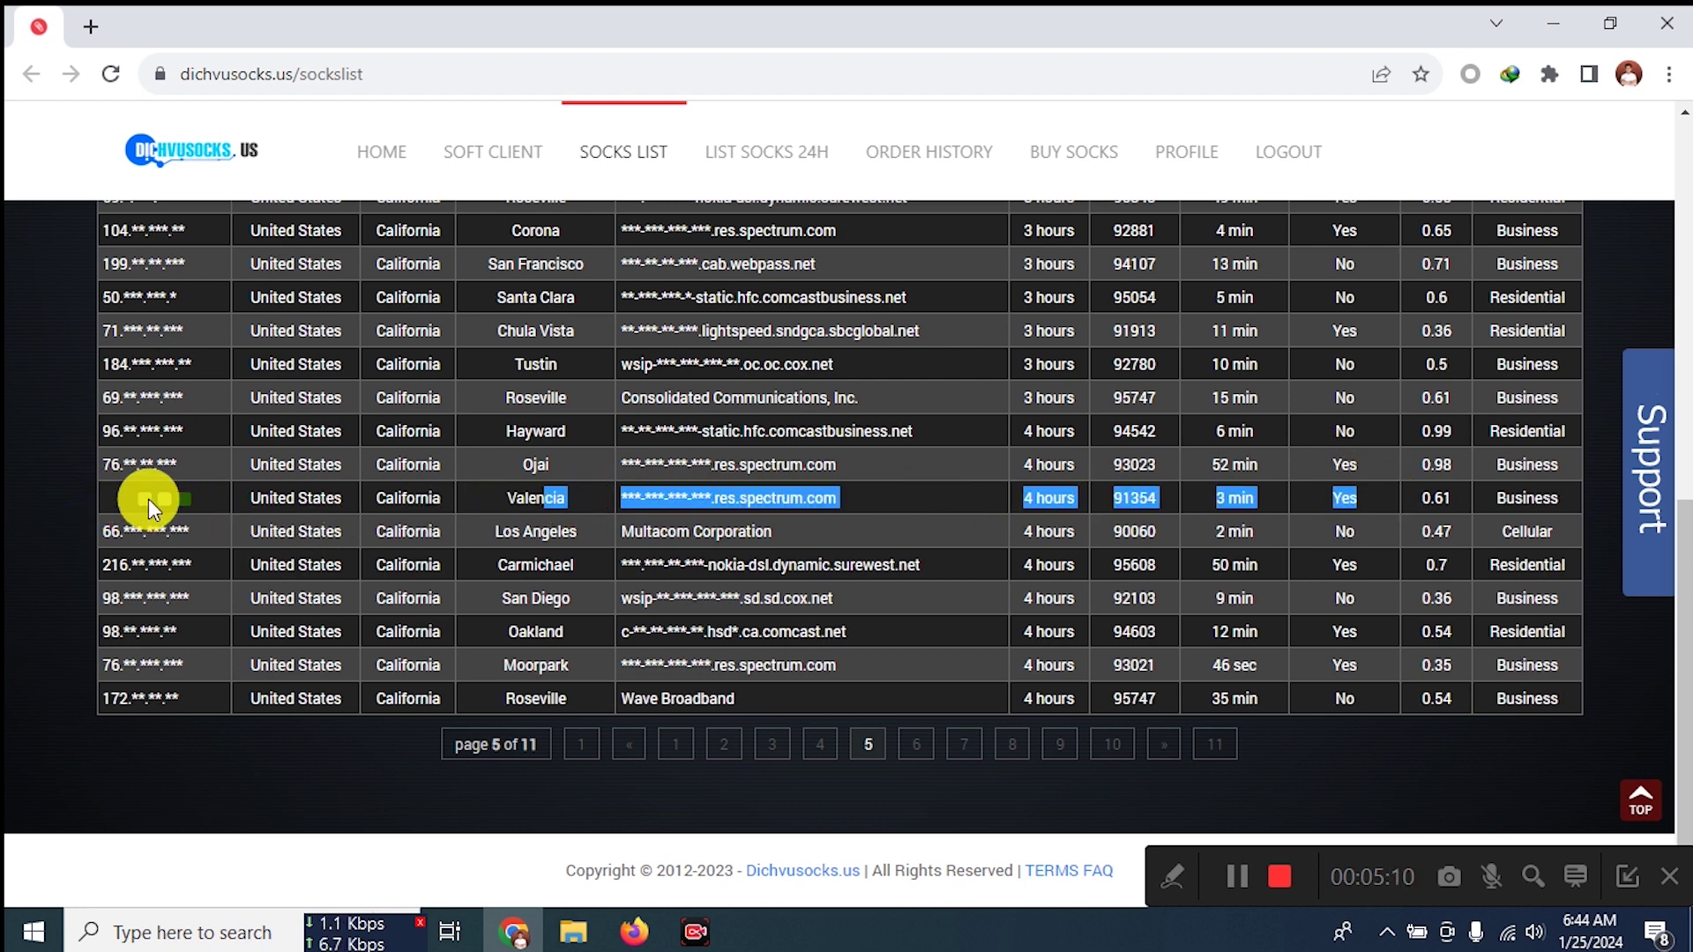
{"action": "left_click", "coordinate": [152, 499]}
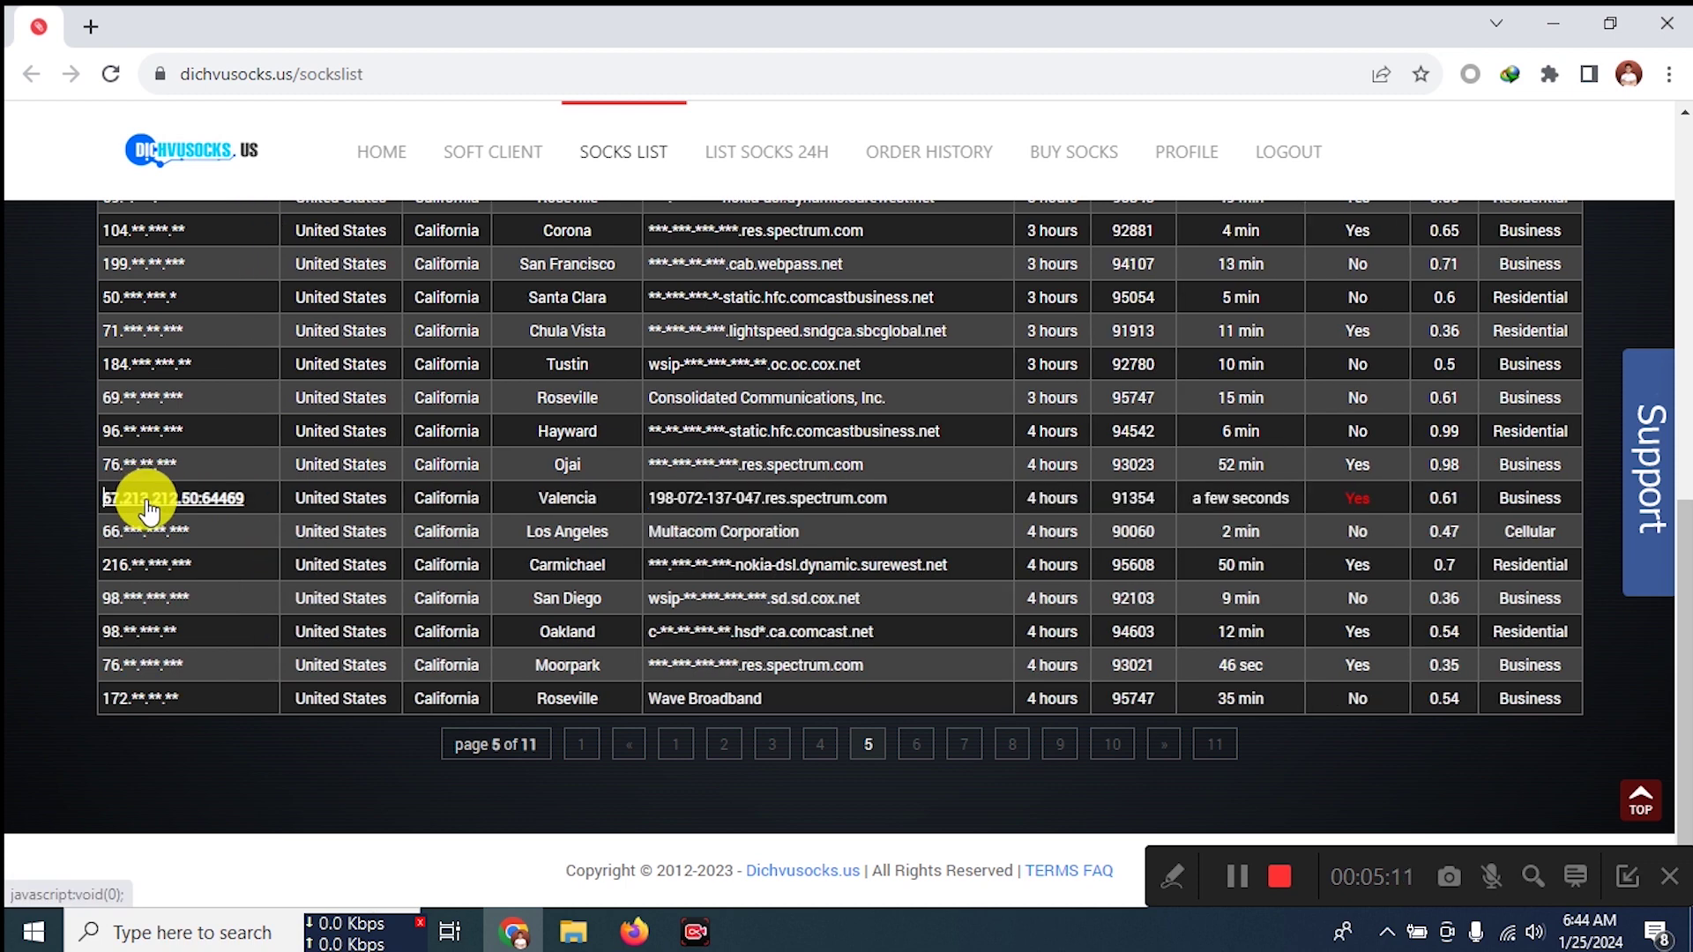
Step: Switch back to FoxyProxy in Firefox and set the new proxy's hostname to 67.213.212.50 and its port to 64469
{"action": "left_click", "coordinate": [631, 931]}
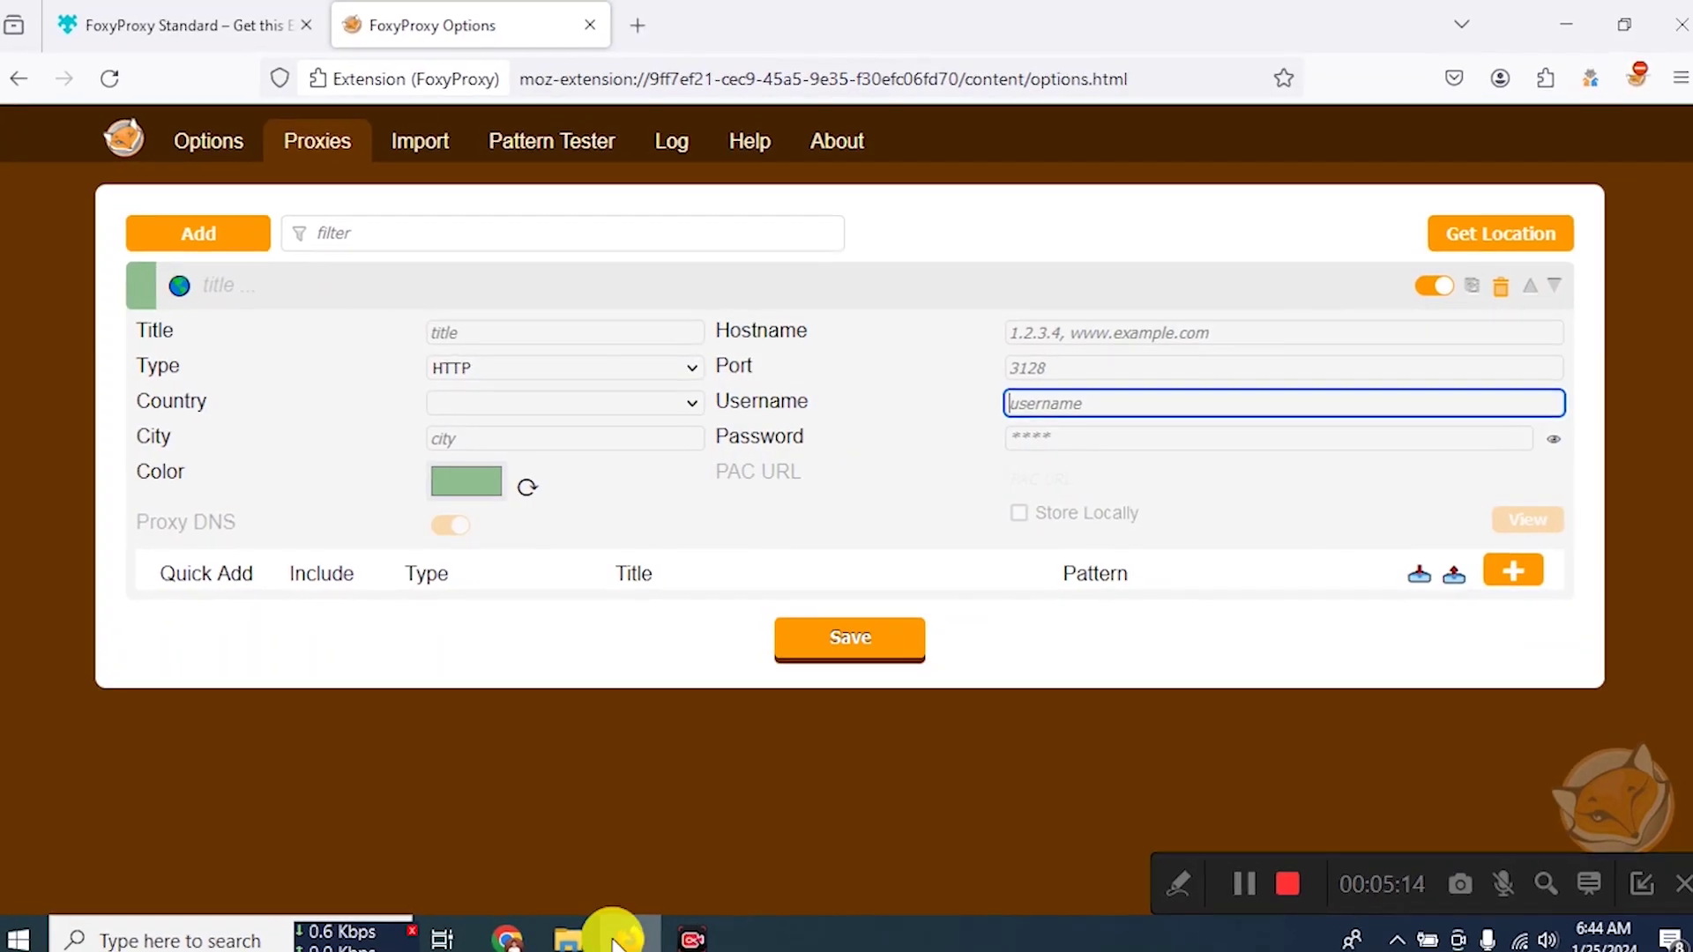
{"action": "left_click", "coordinate": [1137, 329]}
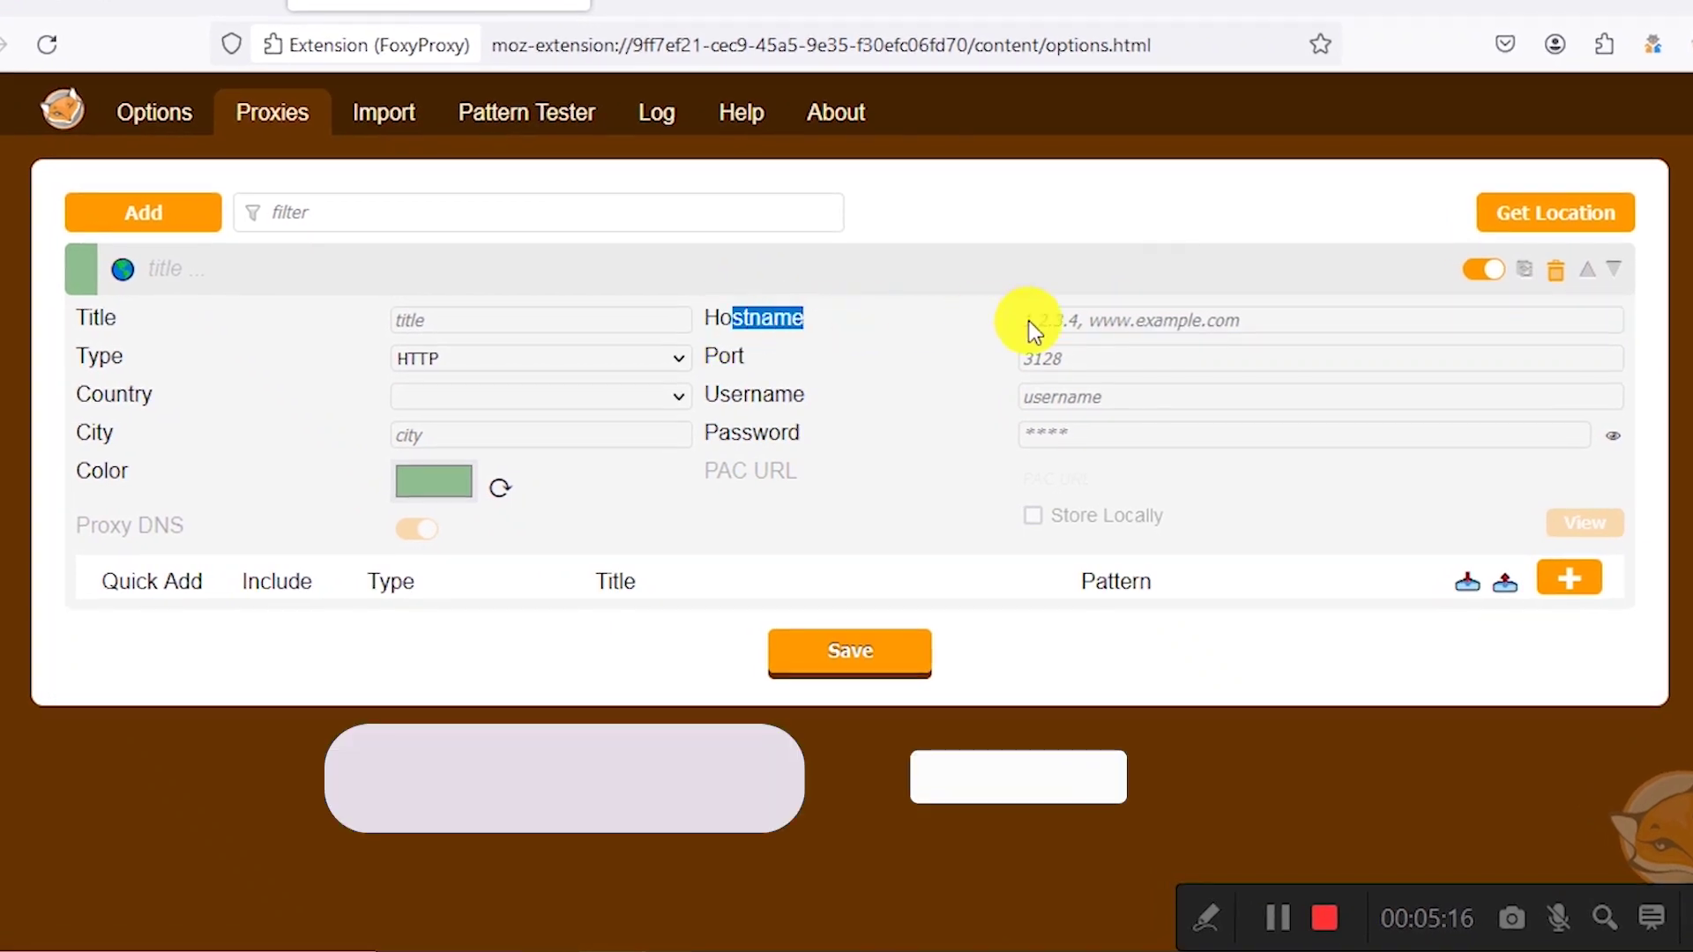
{"action": "type", "text": "67.213.212.50:64469"}
{"action": "key", "text": "shift+Left"}
{"action": "key", "text": "shift+Left"}
{"action": "key", "text": "shift+Left"}
{"action": "key", "text": "shift+Left"}
{"action": "key", "text": "shift+Left"}
{"action": "key", "text": "shift+Left"}
{"action": "key", "text": "BackSpace"}
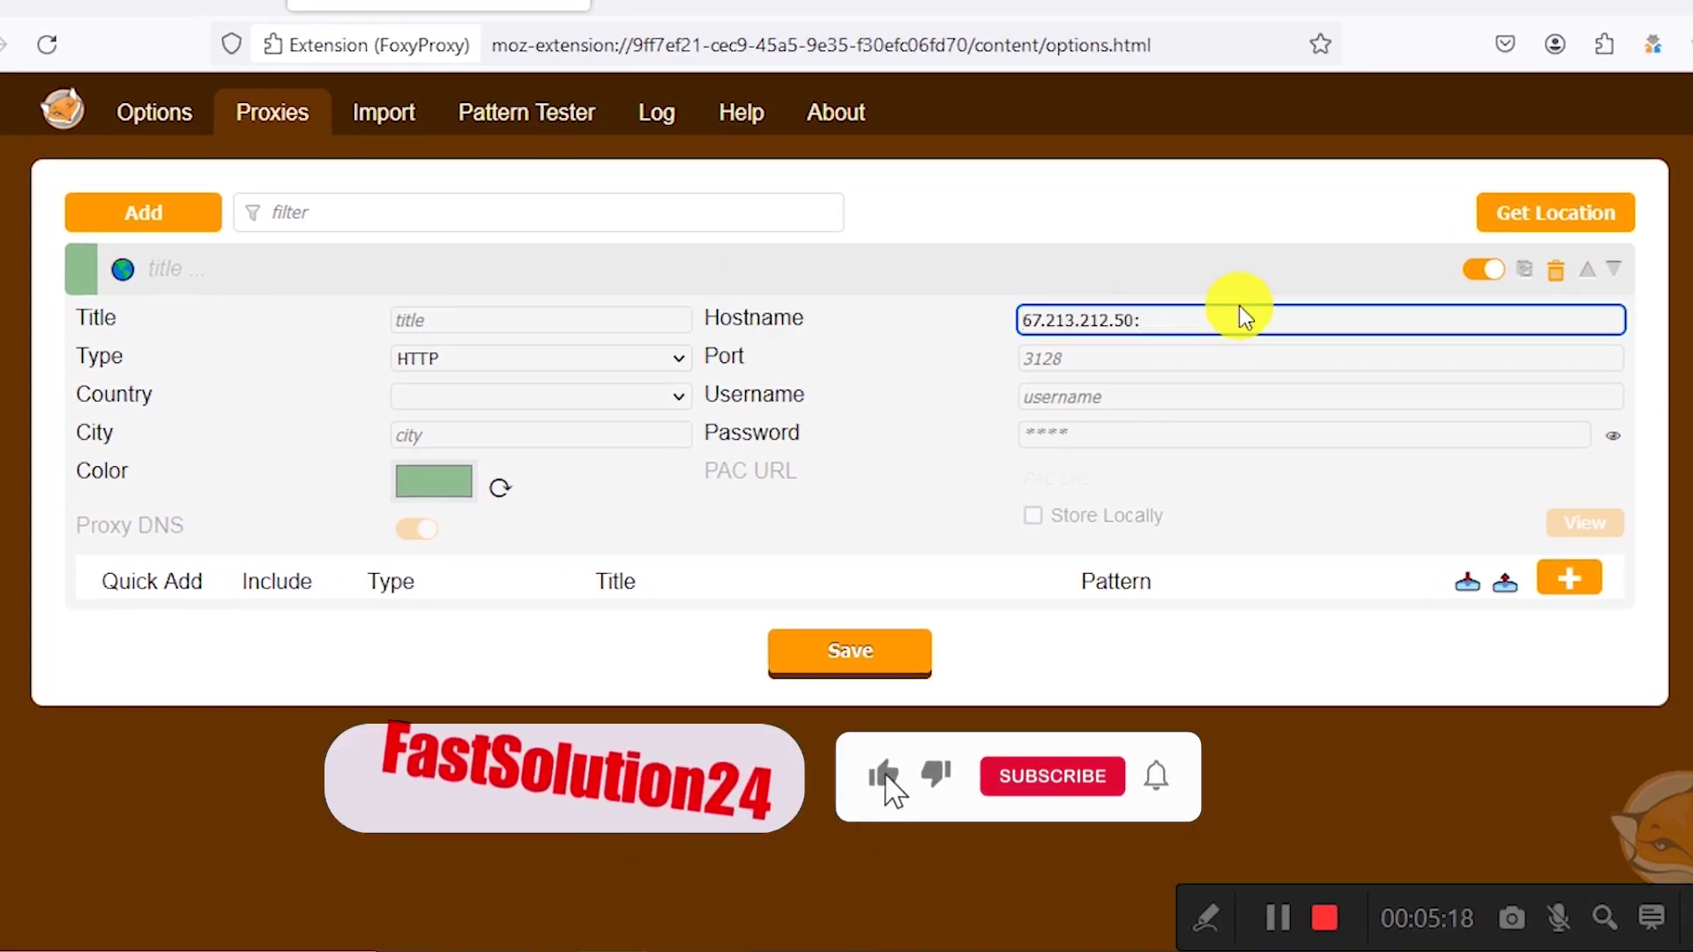
{"action": "left_click", "coordinate": [1146, 355]}
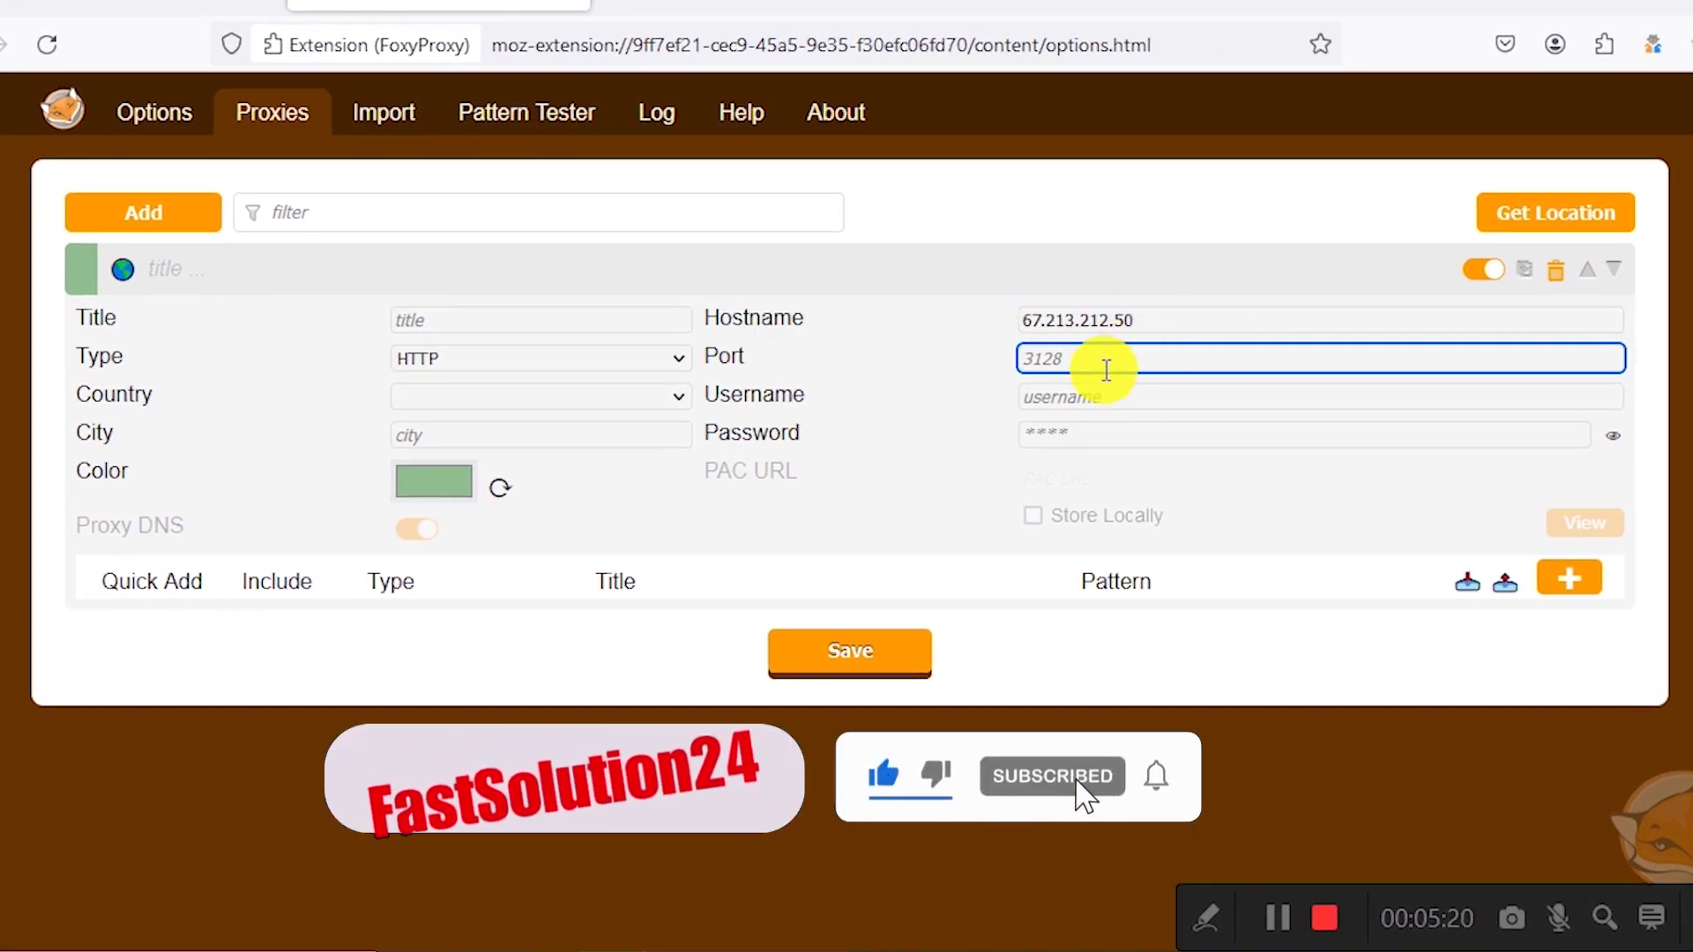
{"action": "type", "text": "64469"}
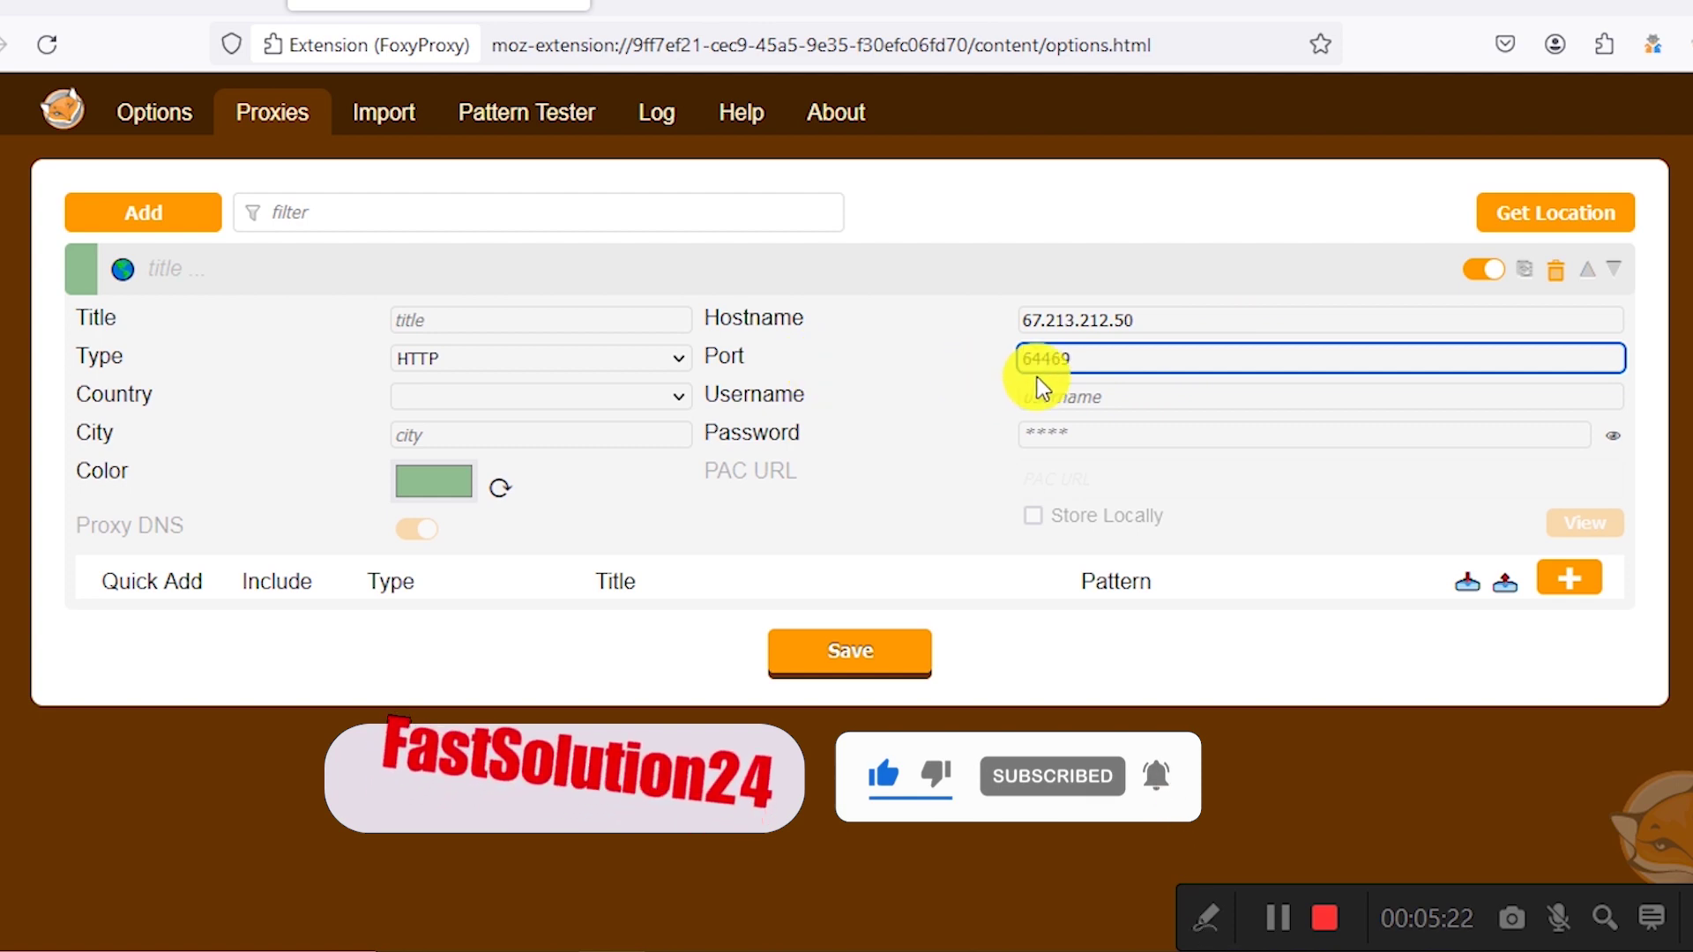
{"action": "left_click_drag", "start_coordinate": [806, 394], "coordinate": [775, 393]}
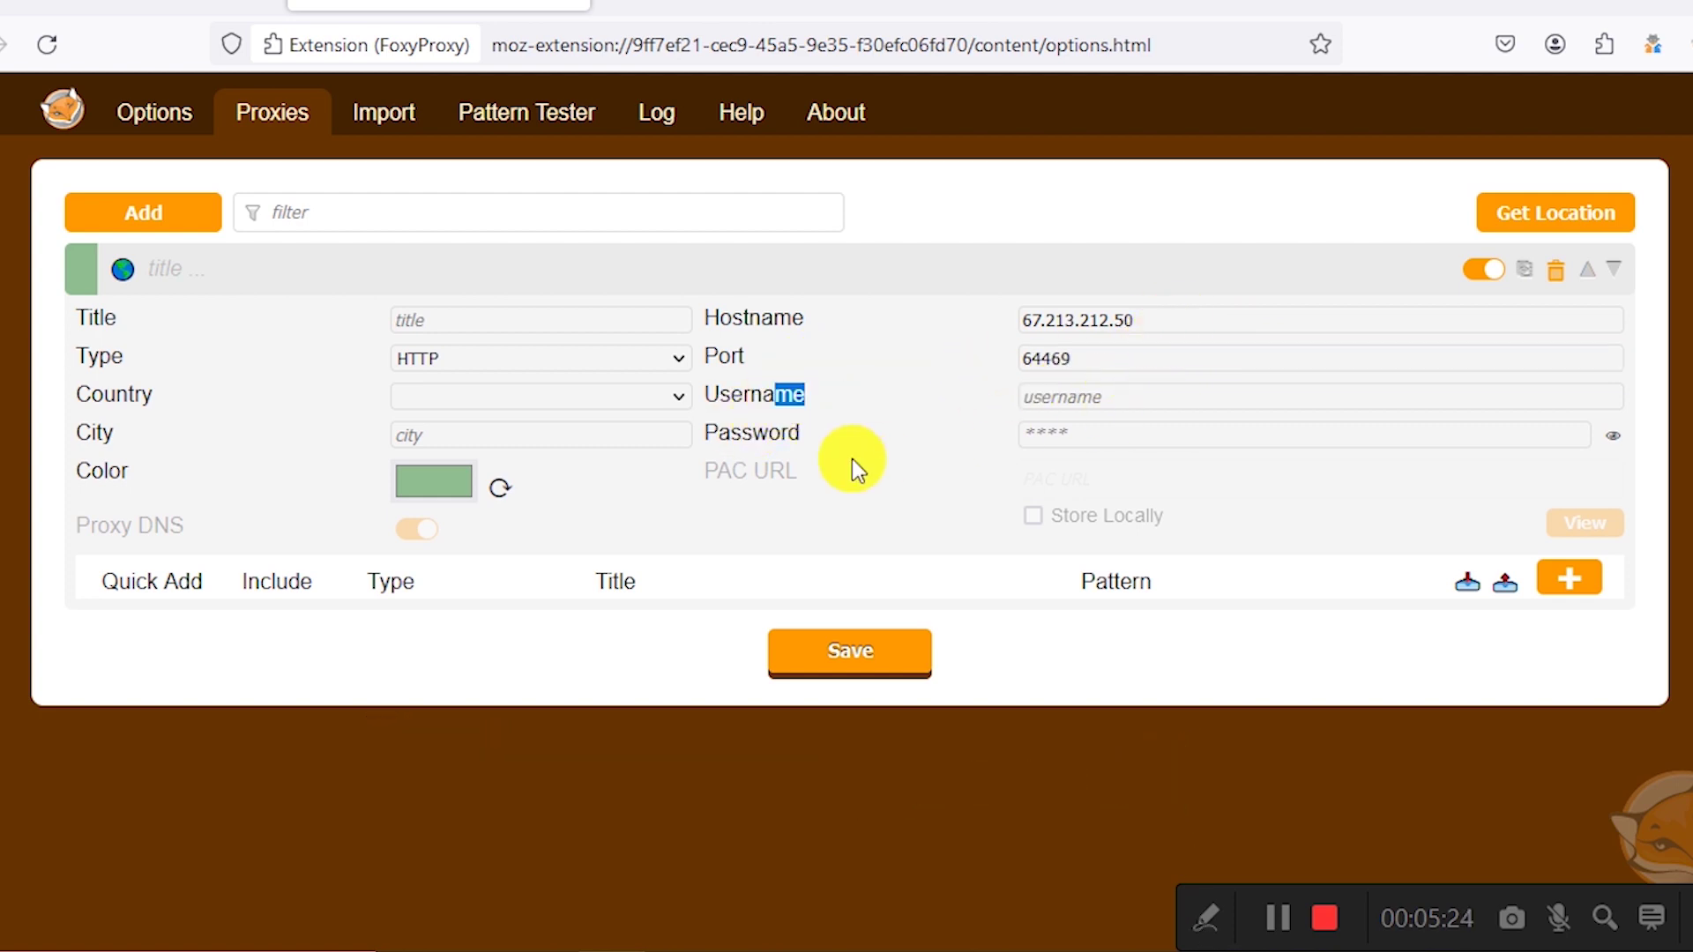
{"action": "left_click", "coordinate": [1077, 395]}
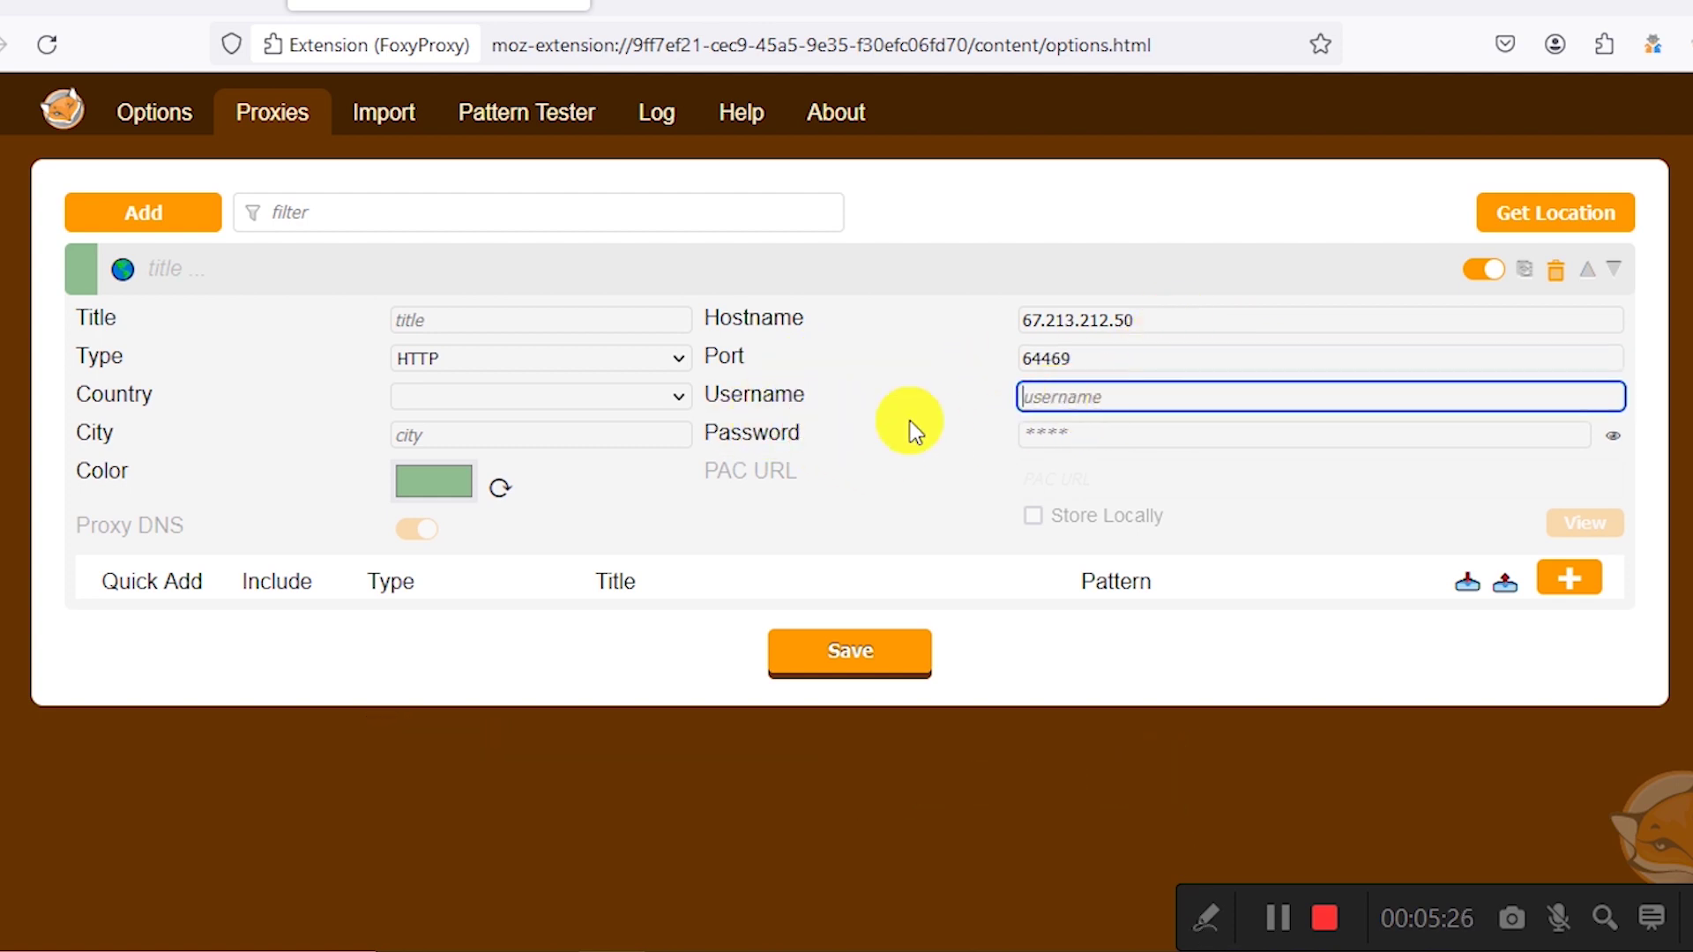
{"action": "left_click", "coordinate": [917, 429]}
{"action": "left_click", "coordinate": [1068, 393]}
{"action": "left_click", "coordinate": [886, 397]}
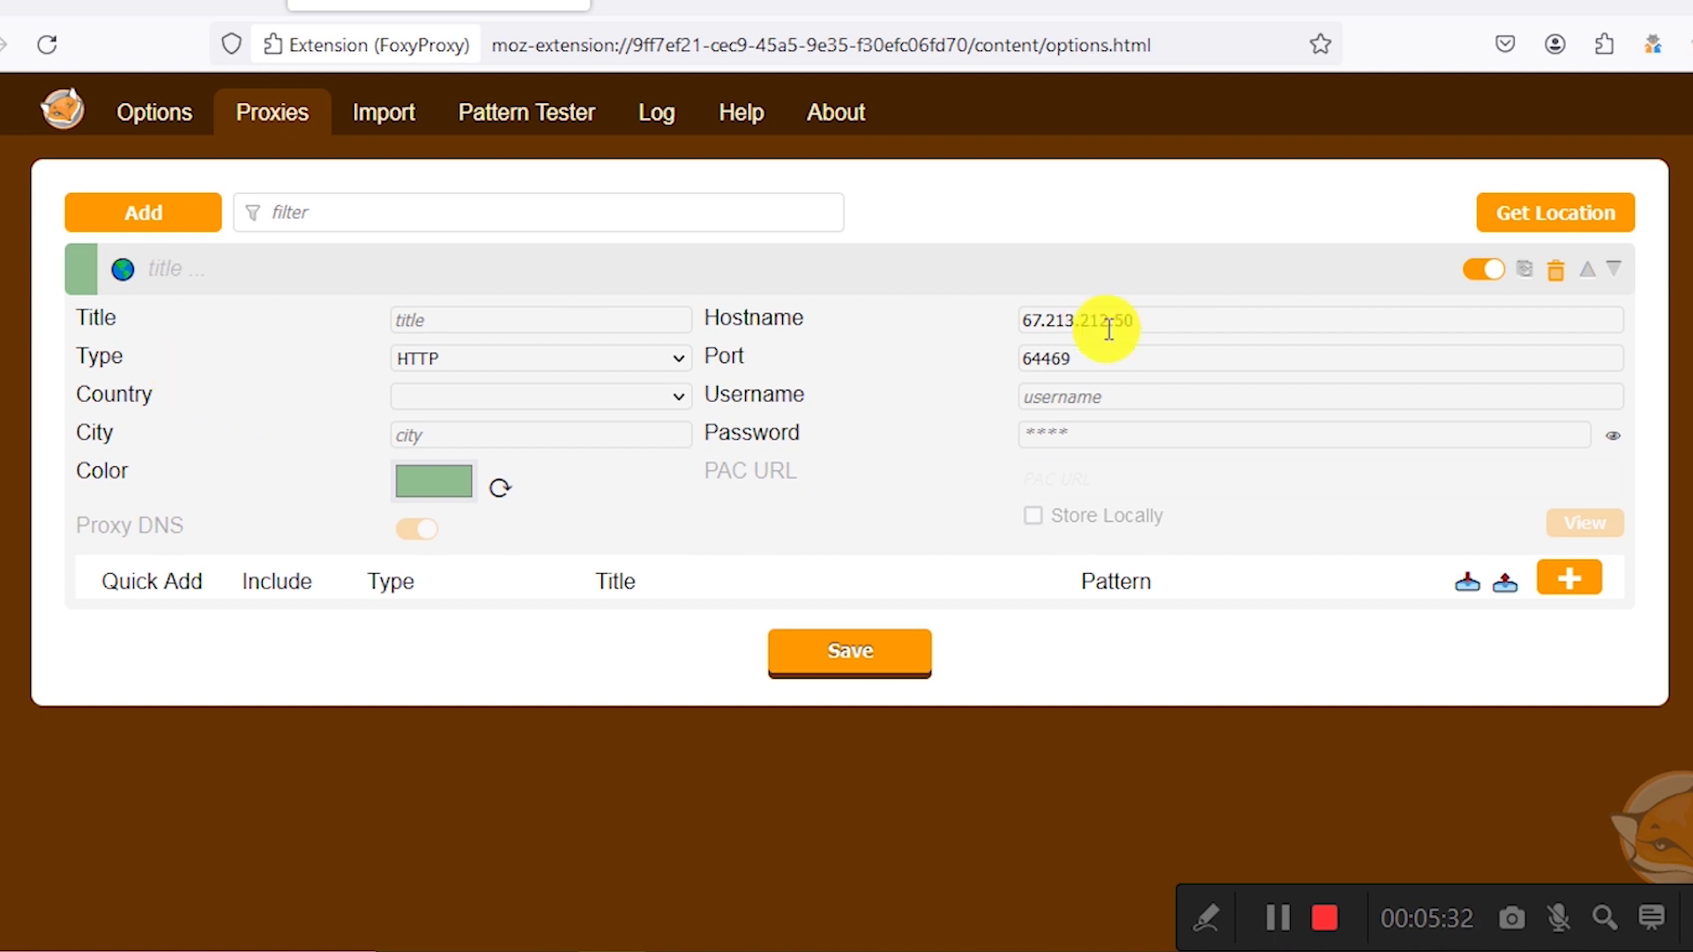
Step: Set the new proxy's type to SOCKS5, title it us, and save the entry
{"action": "left_click", "coordinate": [433, 367]}
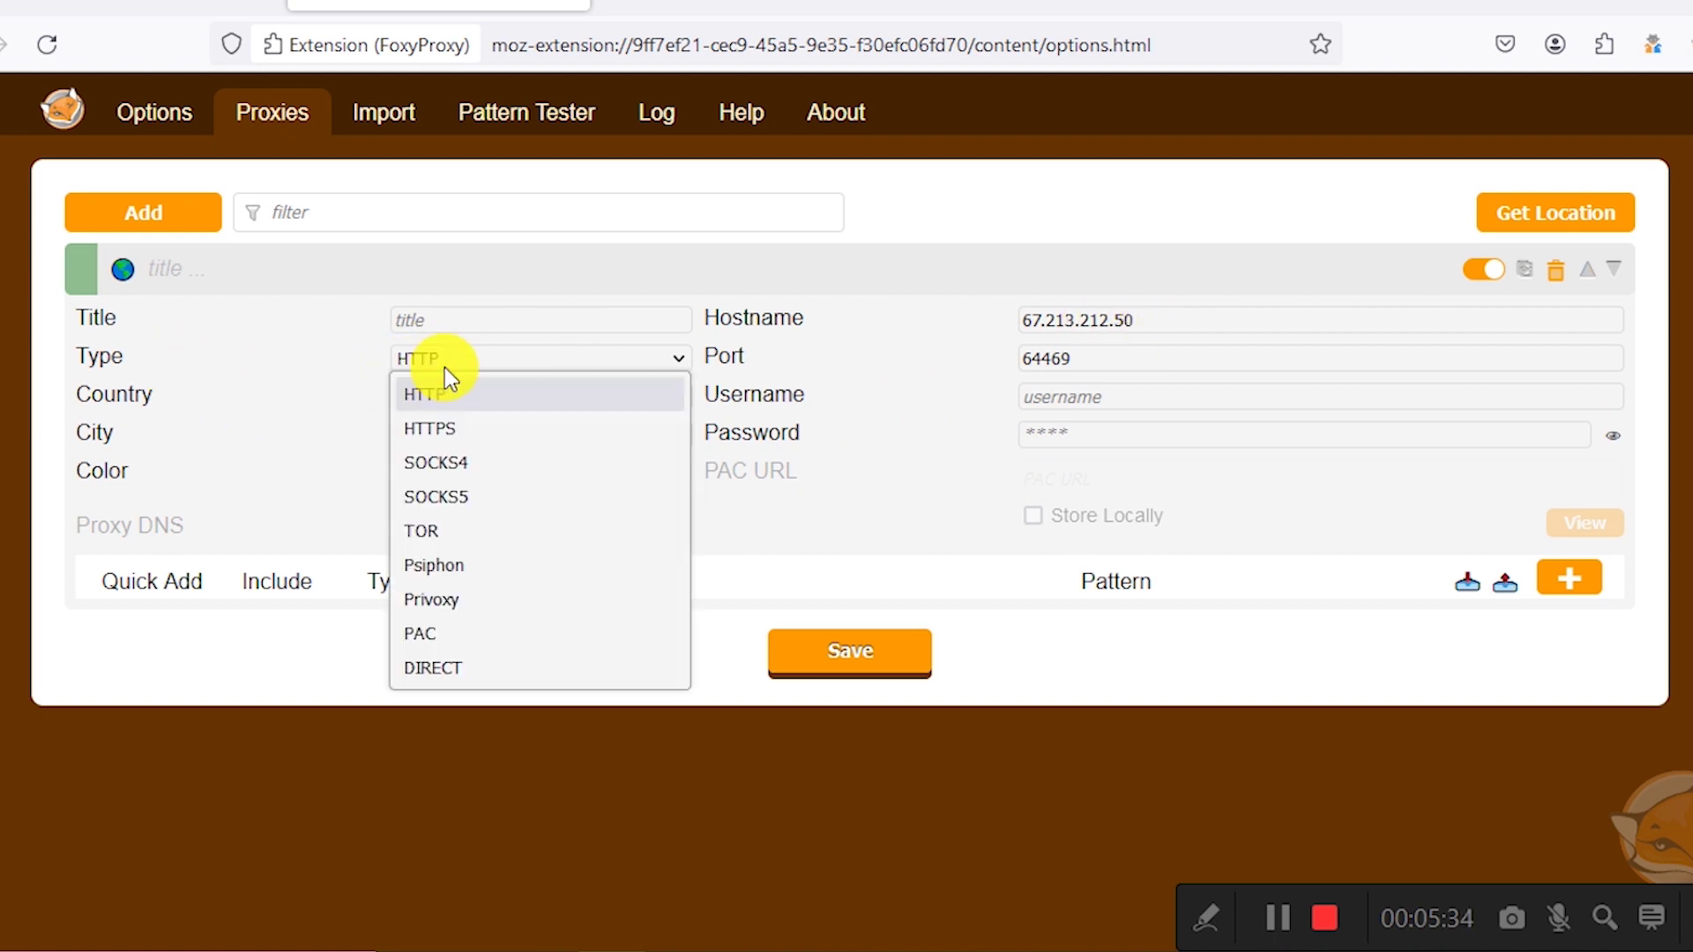
{"action": "left_click", "coordinate": [426, 499]}
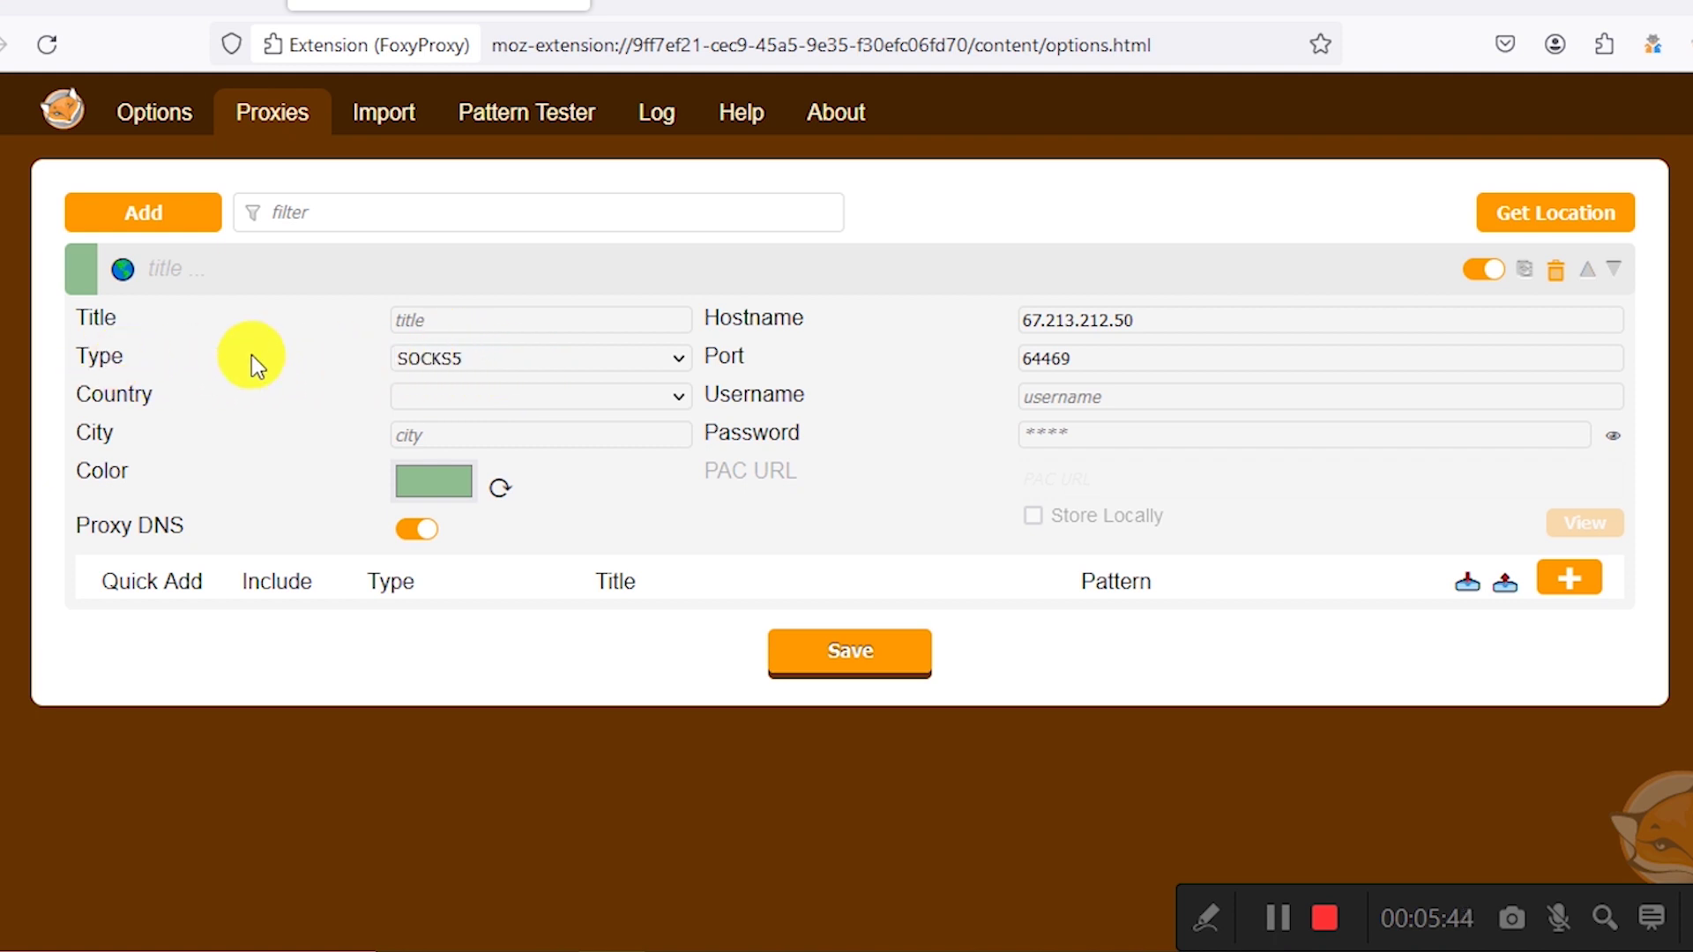
{"action": "left_click", "coordinate": [1134, 319]}
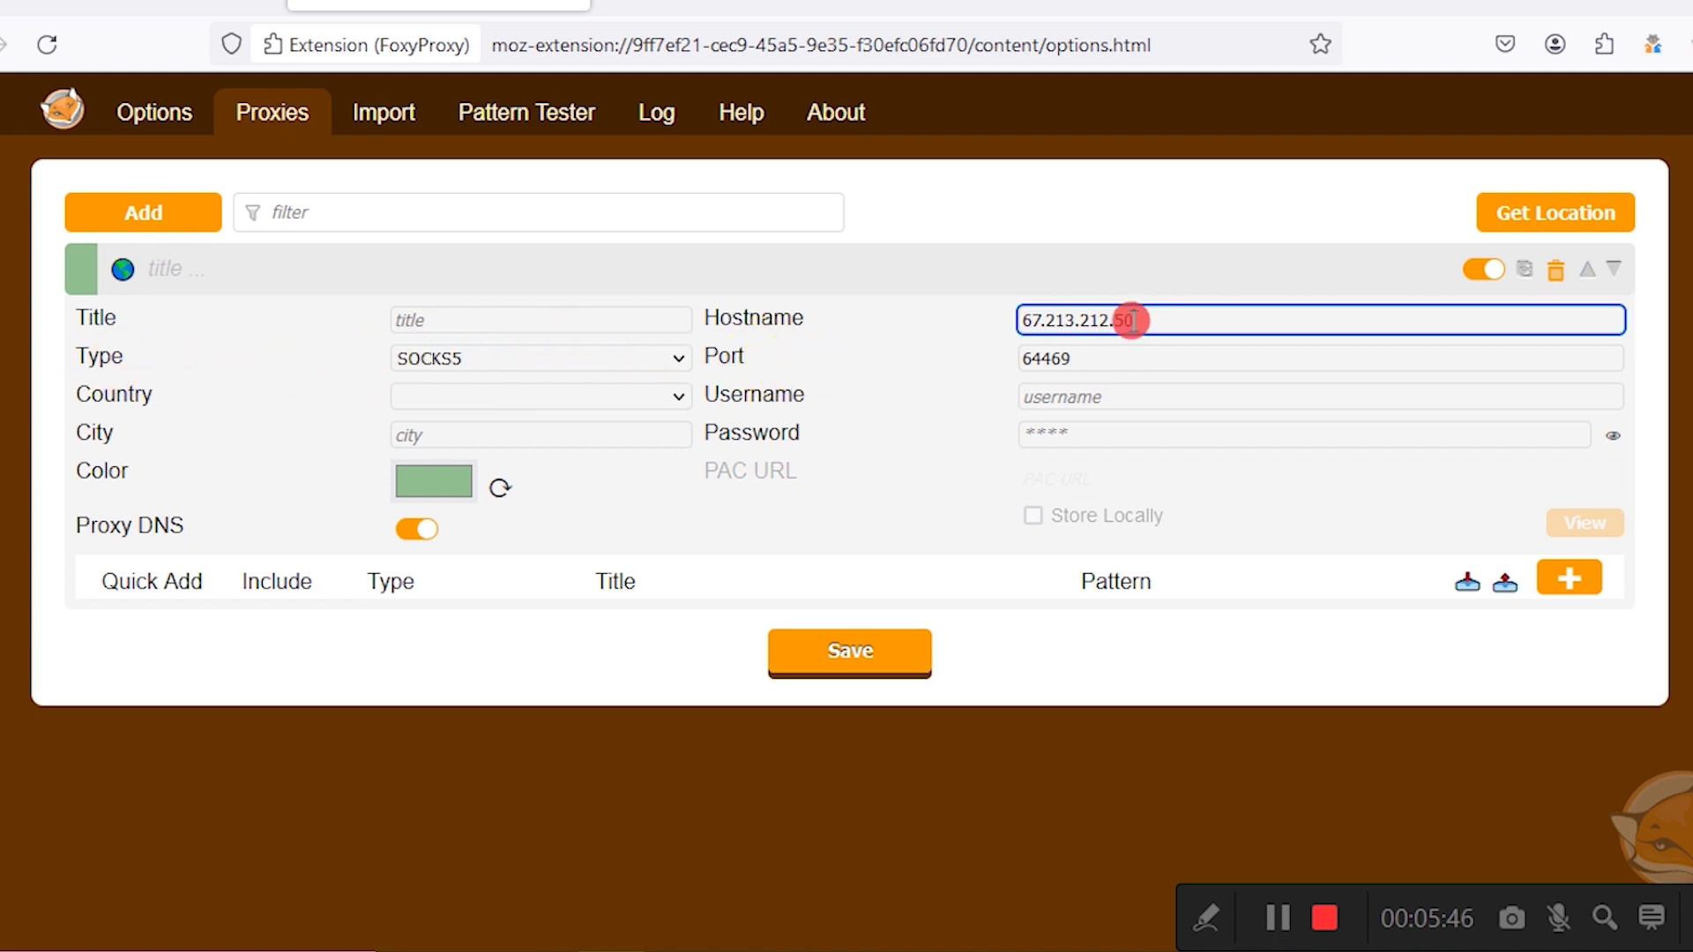
{"action": "left_click", "coordinate": [1127, 357]}
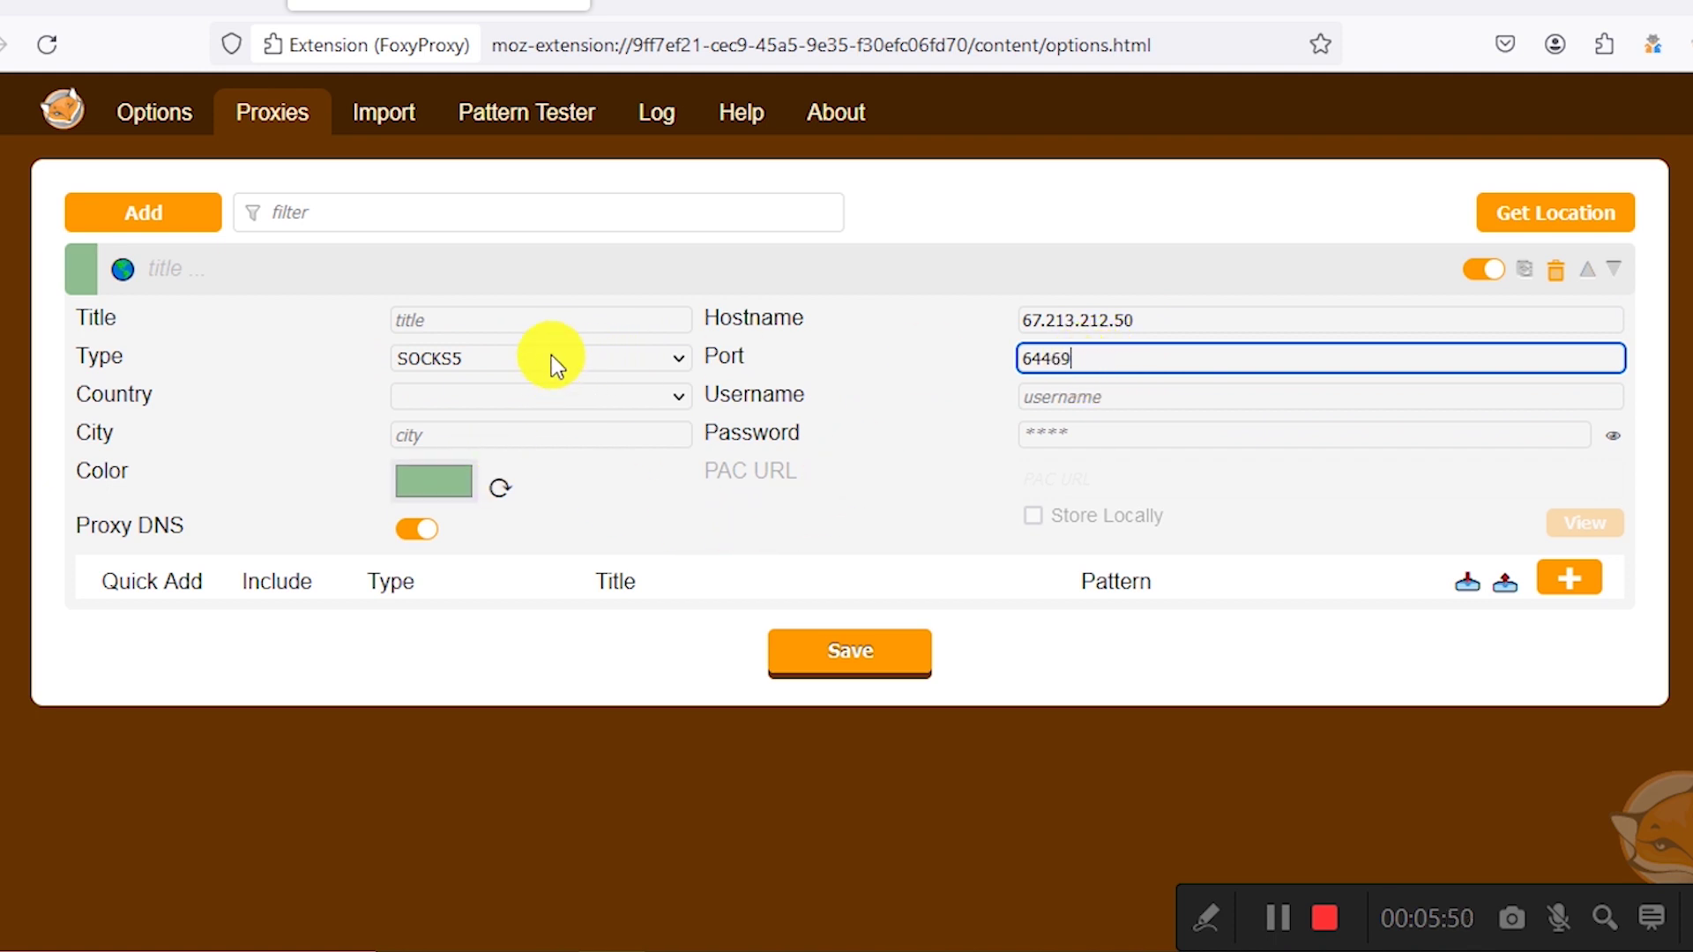
{"action": "left_click", "coordinate": [496, 322]}
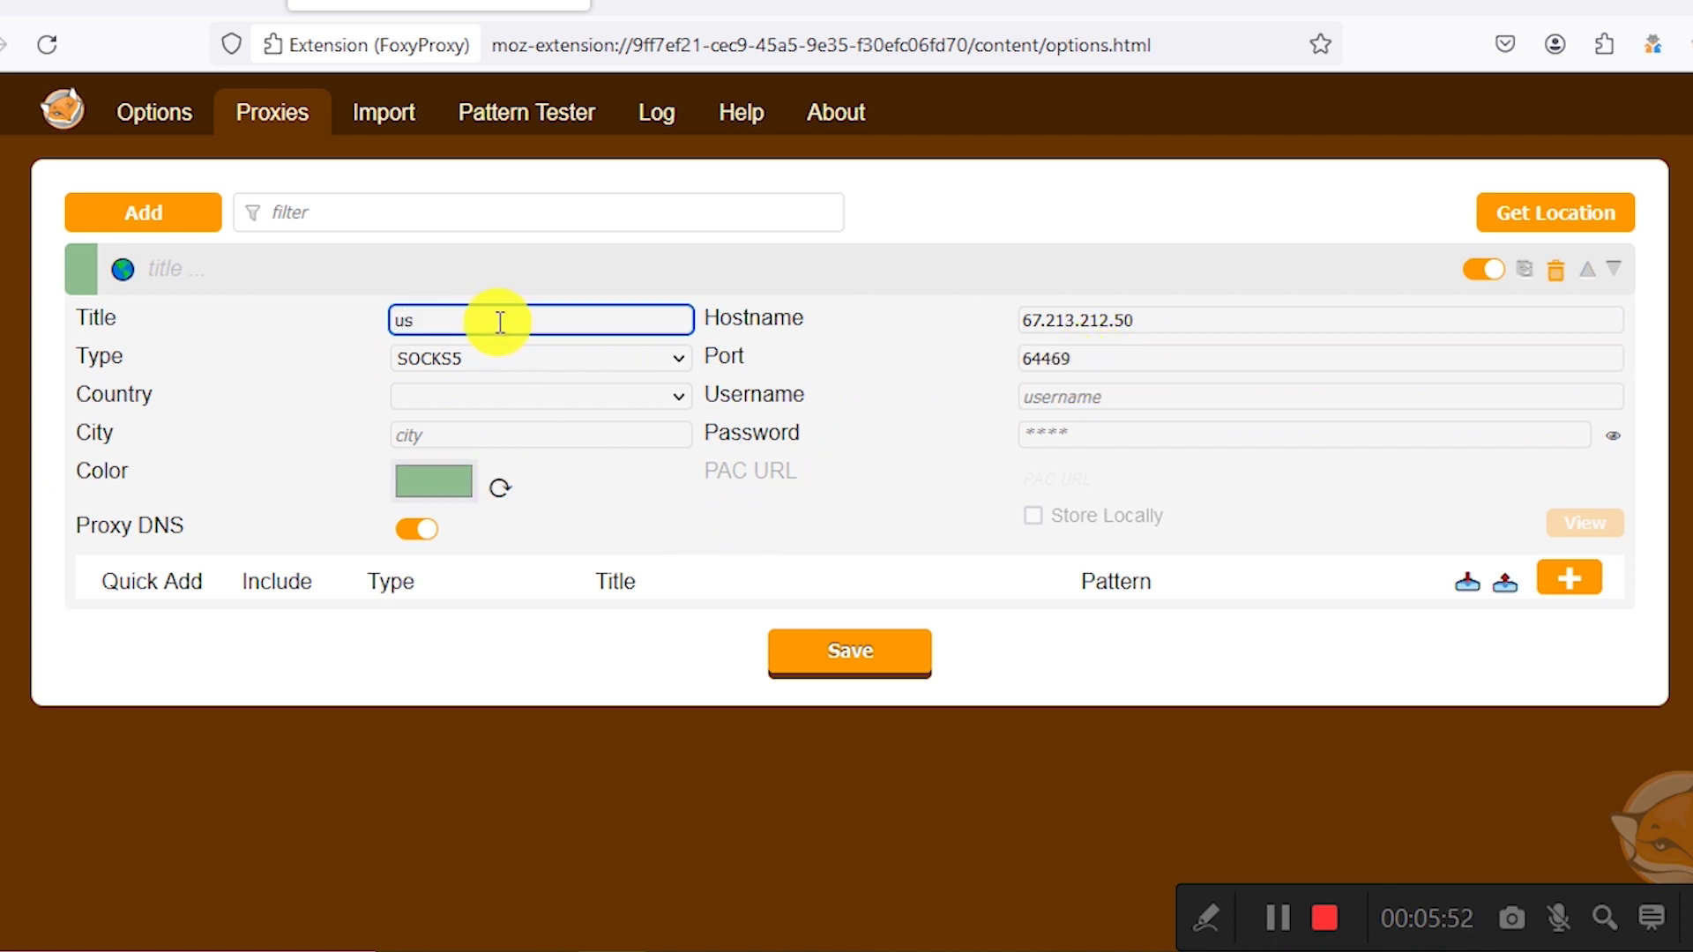
{"action": "left_click", "coordinate": [852, 652]}
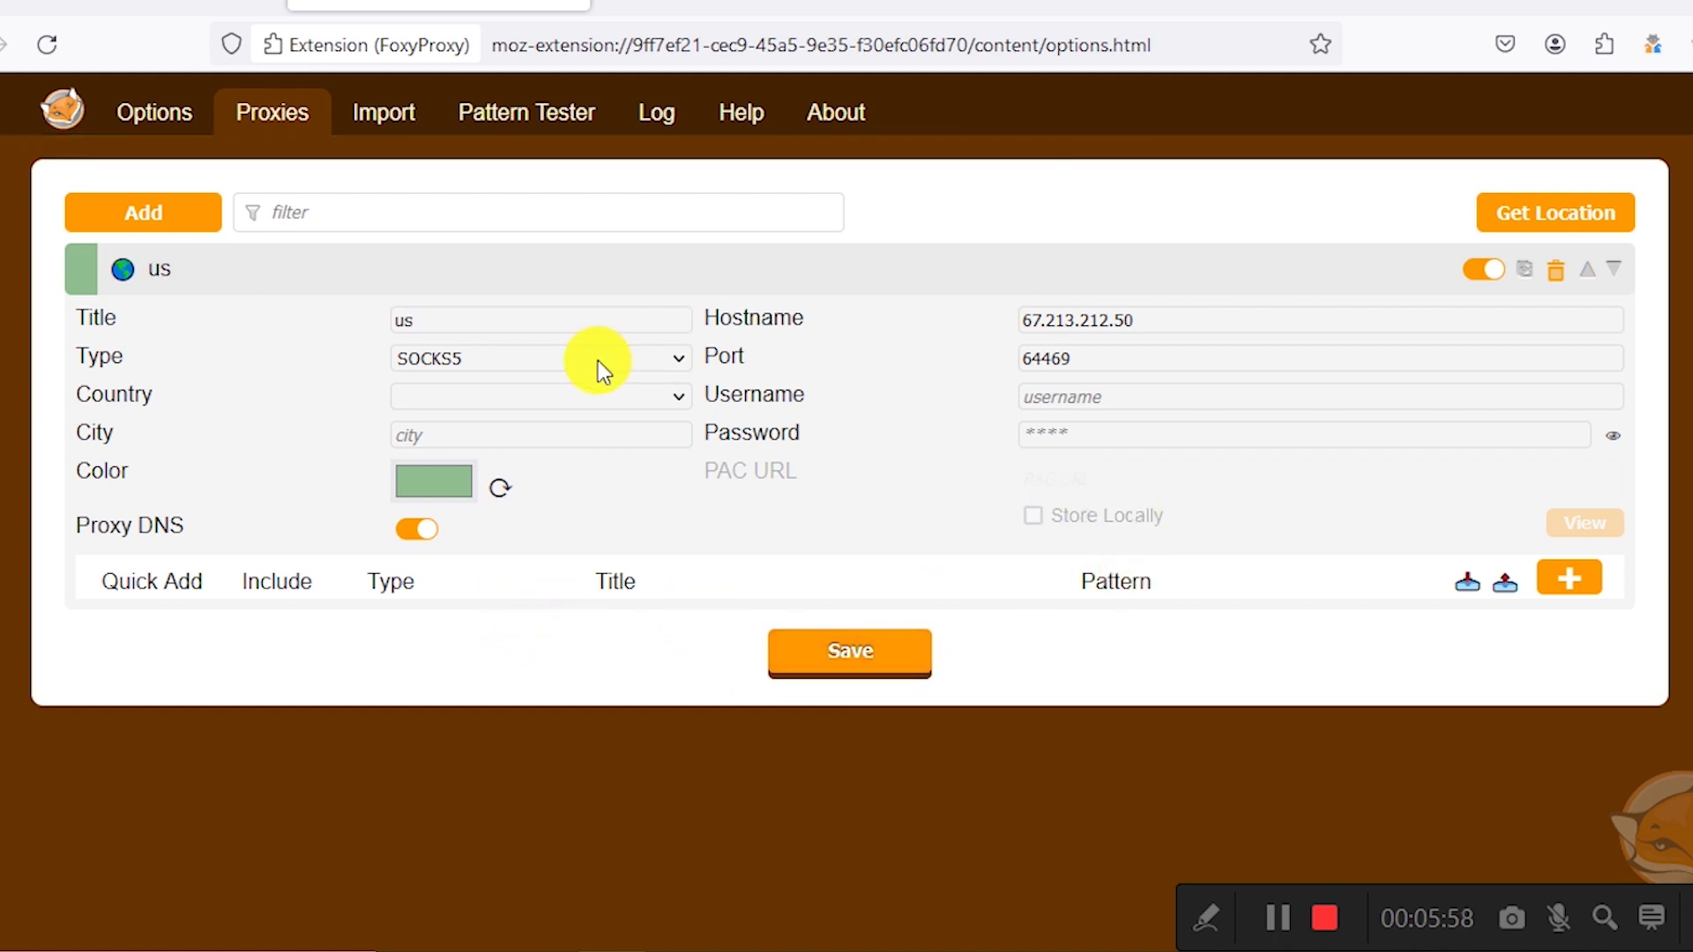
Step: Add two blank proxy entries below us, then expand the us entry again to show its settings
{"action": "left_click", "coordinate": [485, 285]}
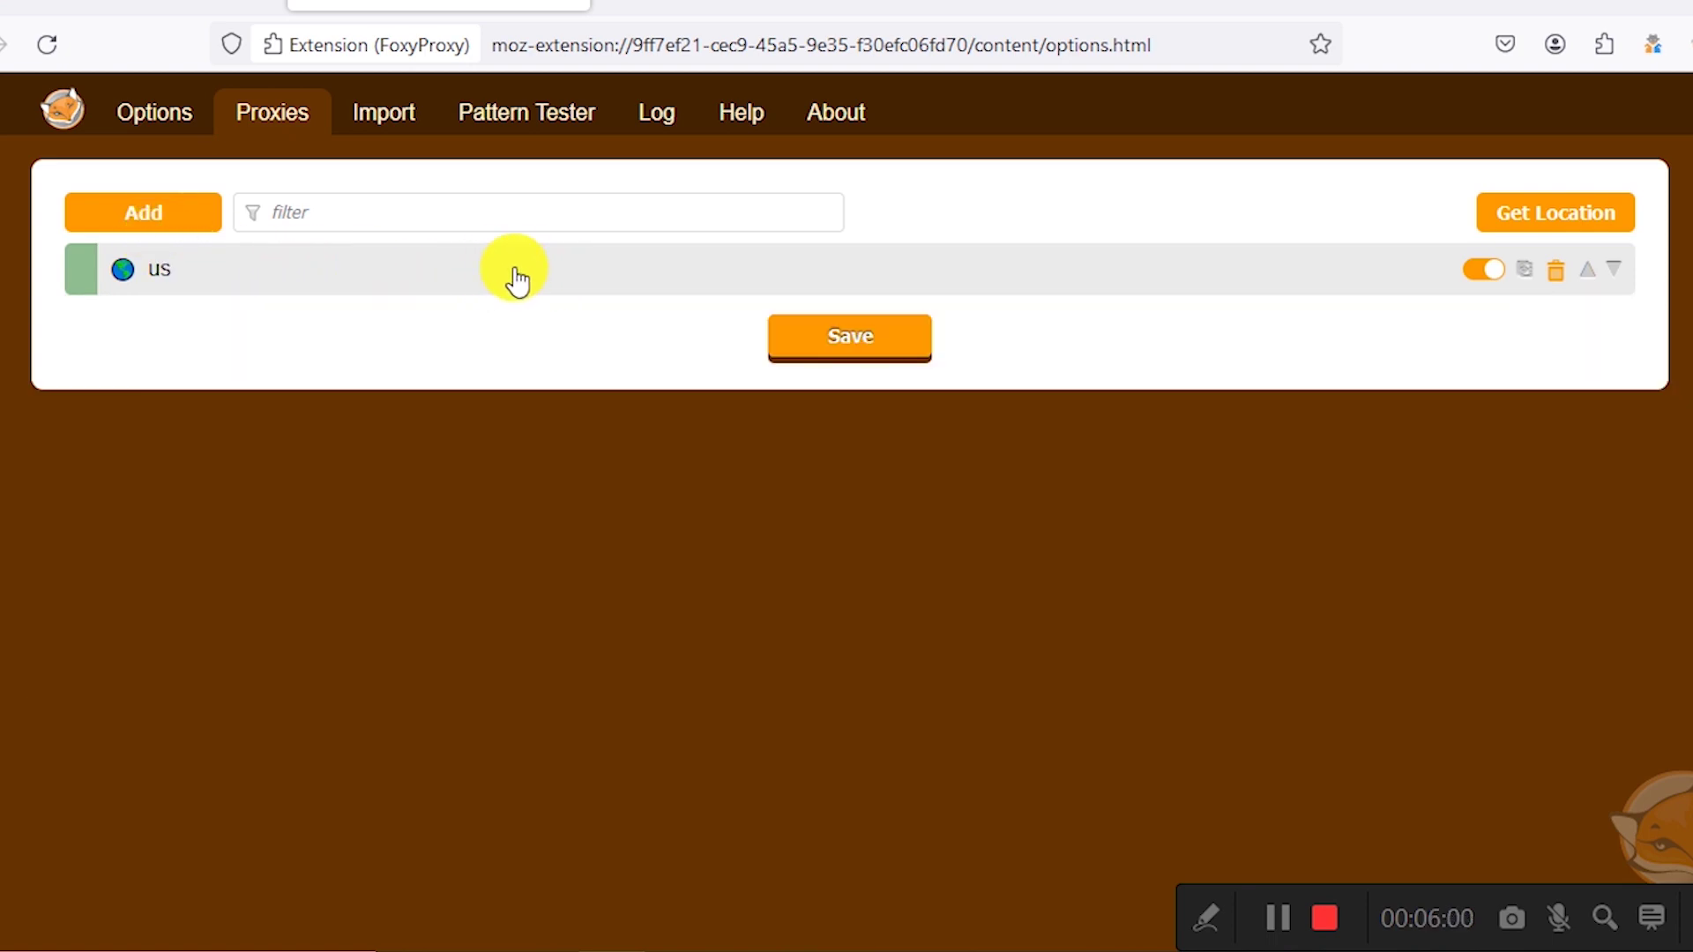
{"action": "left_click", "coordinate": [548, 257]}
{"action": "left_click", "coordinate": [543, 258]}
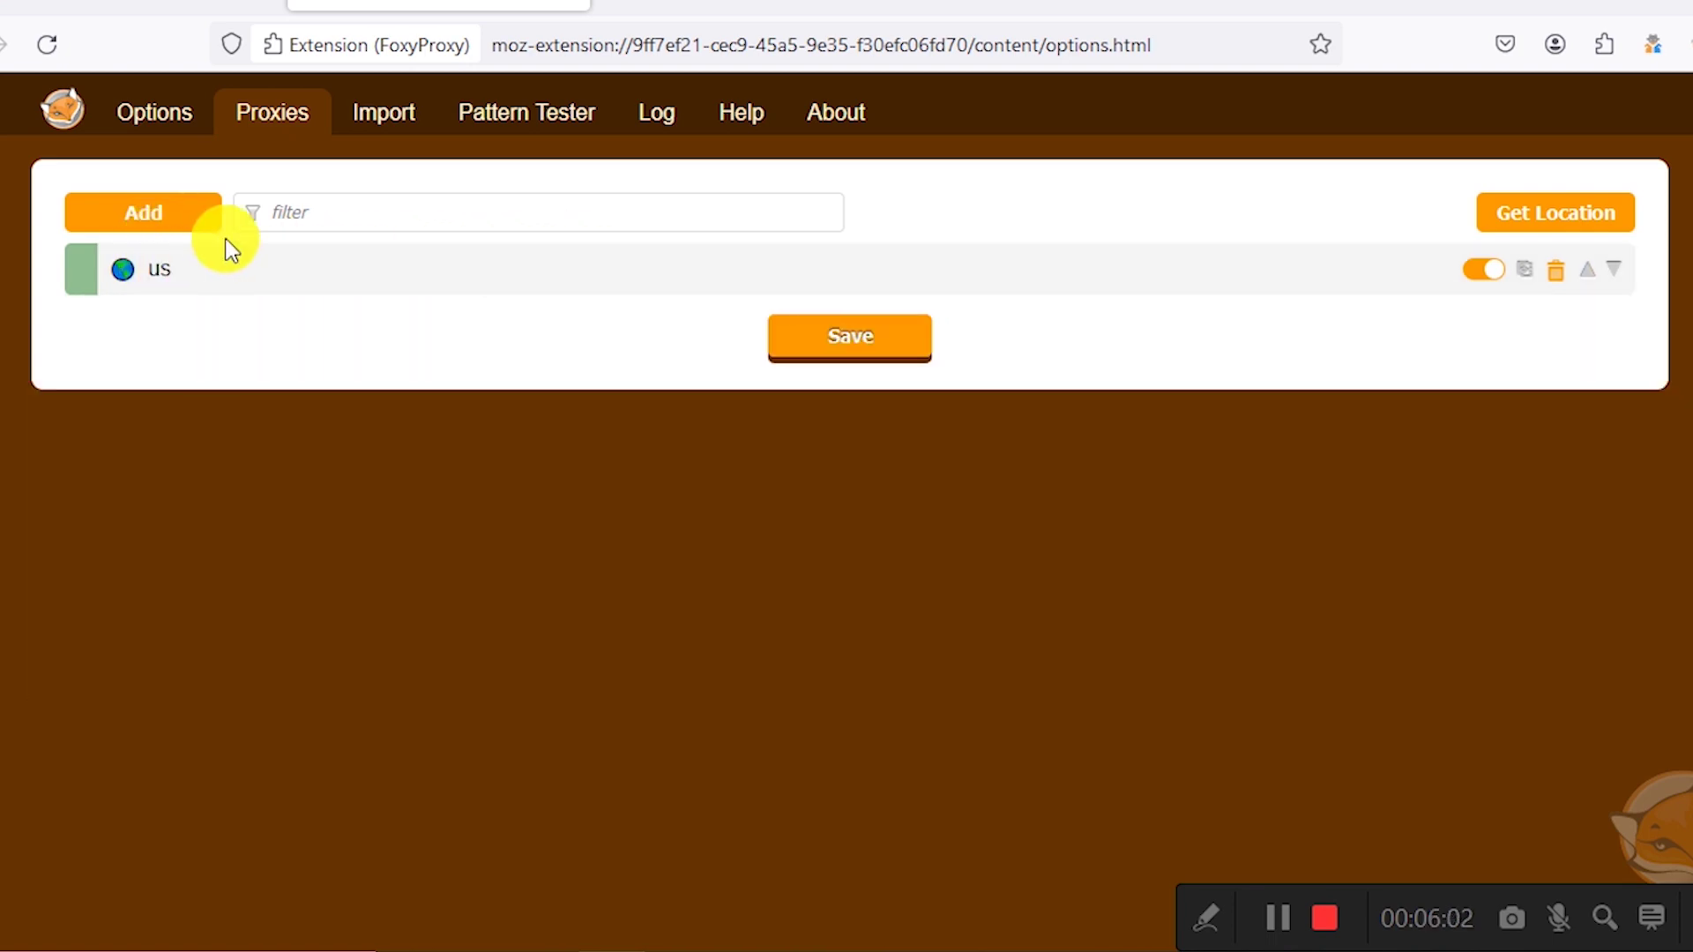
{"action": "left_click", "coordinate": [196, 220]}
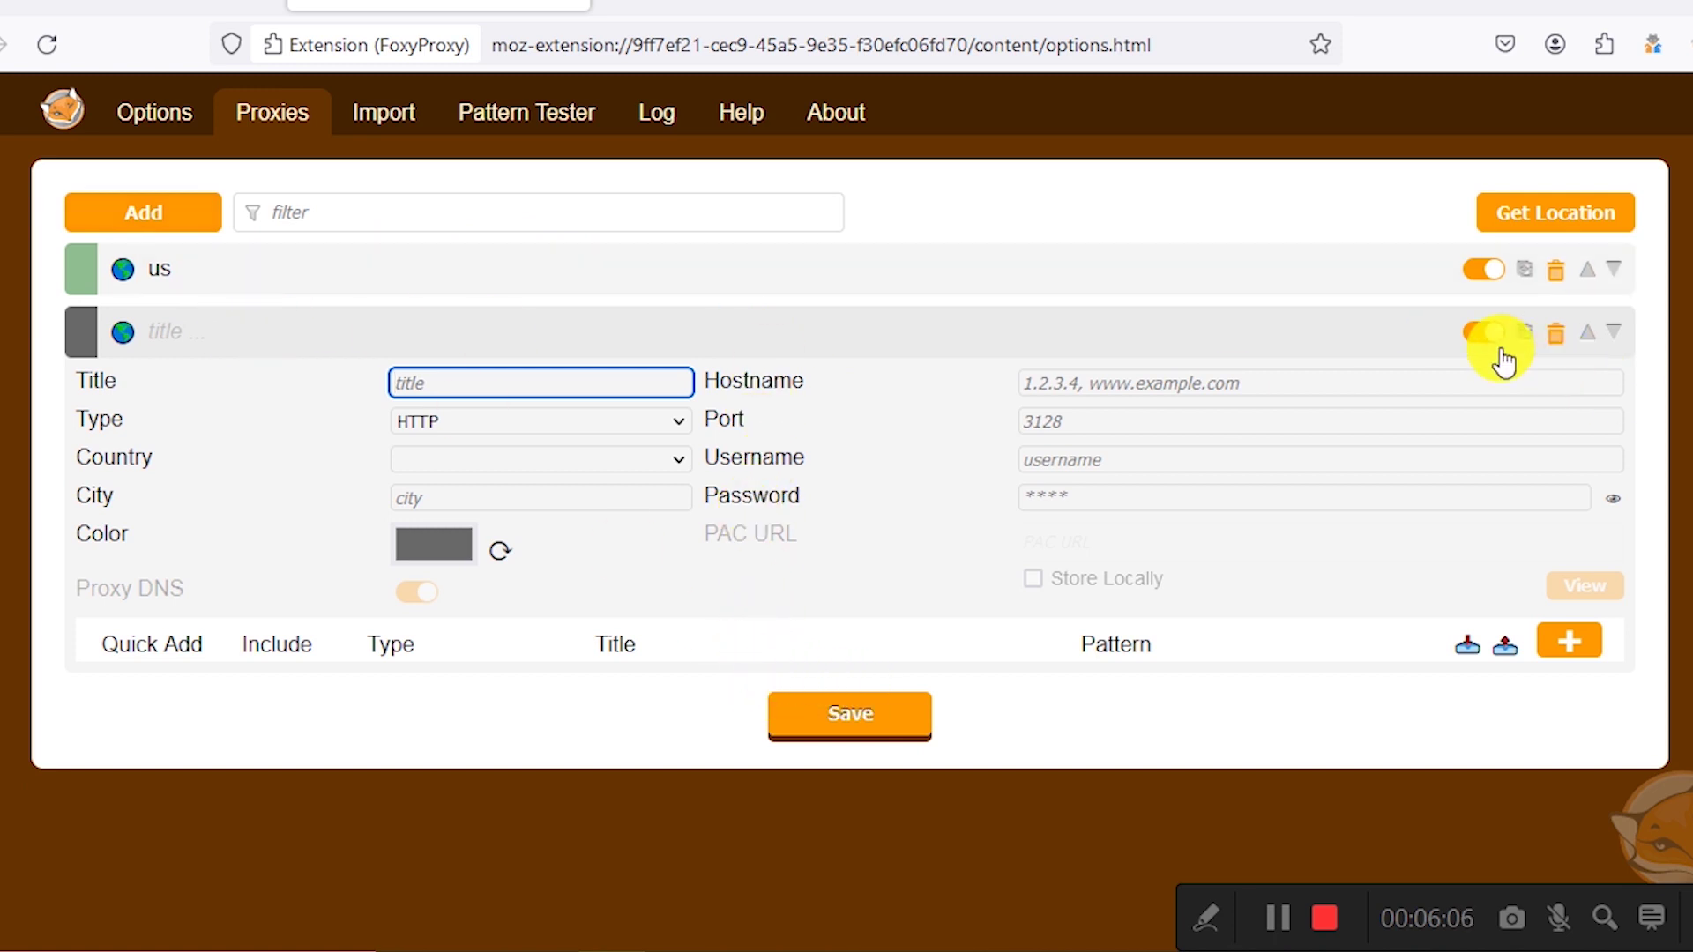
{"action": "left_click", "coordinate": [1144, 350]}
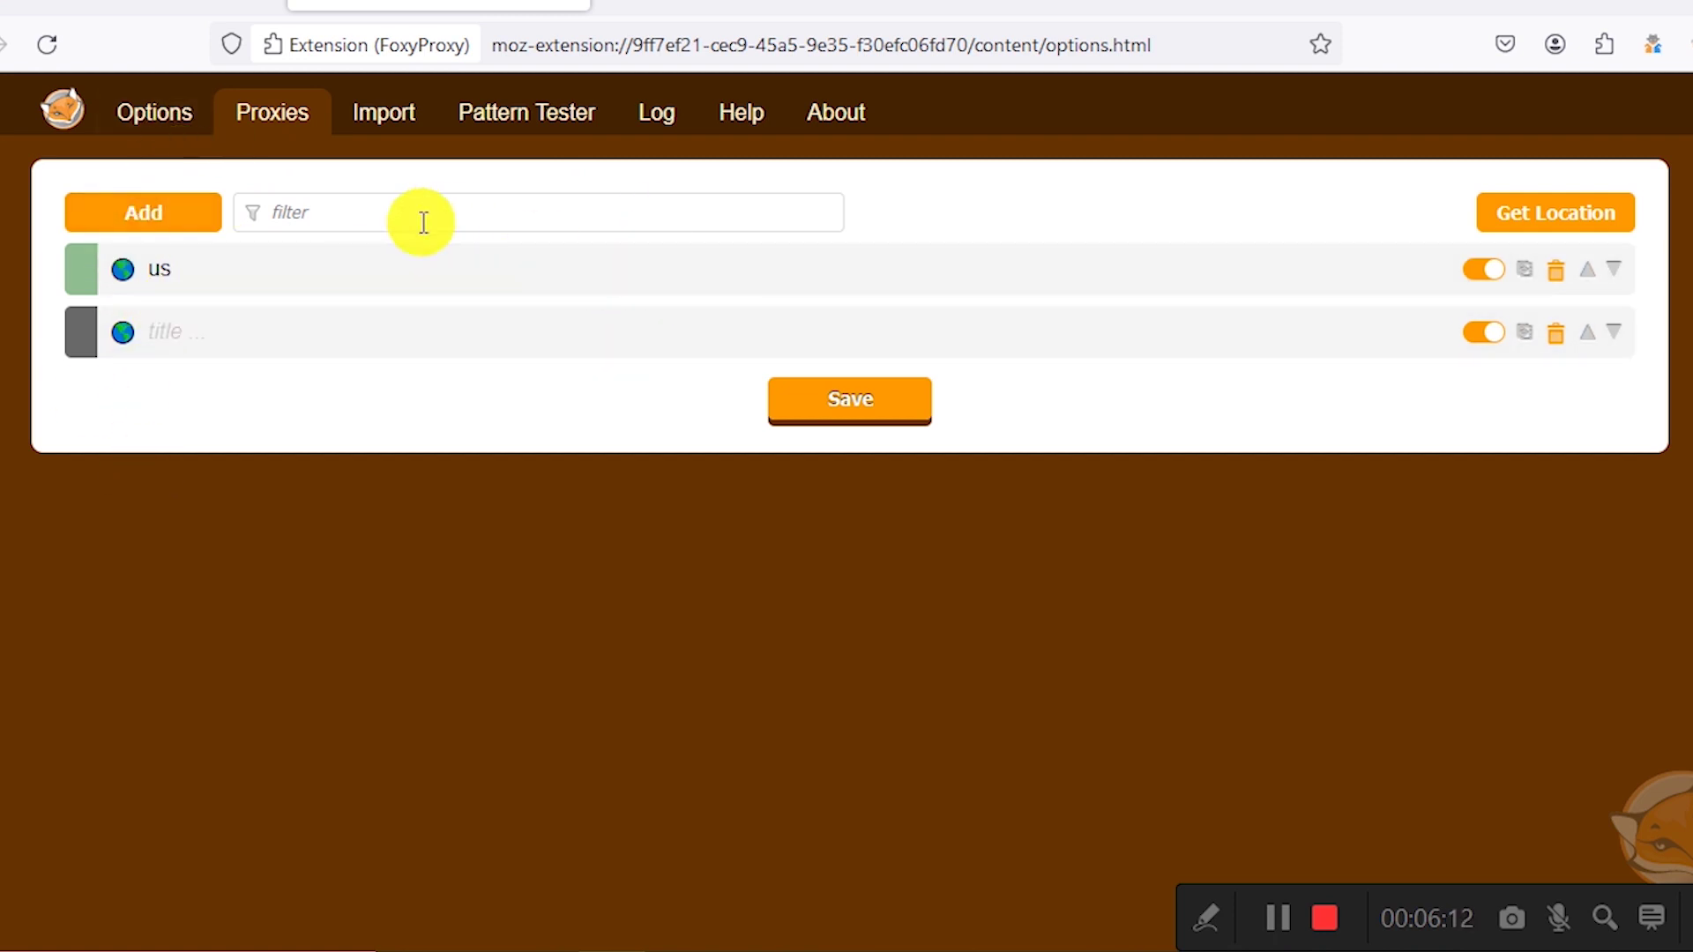
{"action": "left_click", "coordinate": [166, 209]}
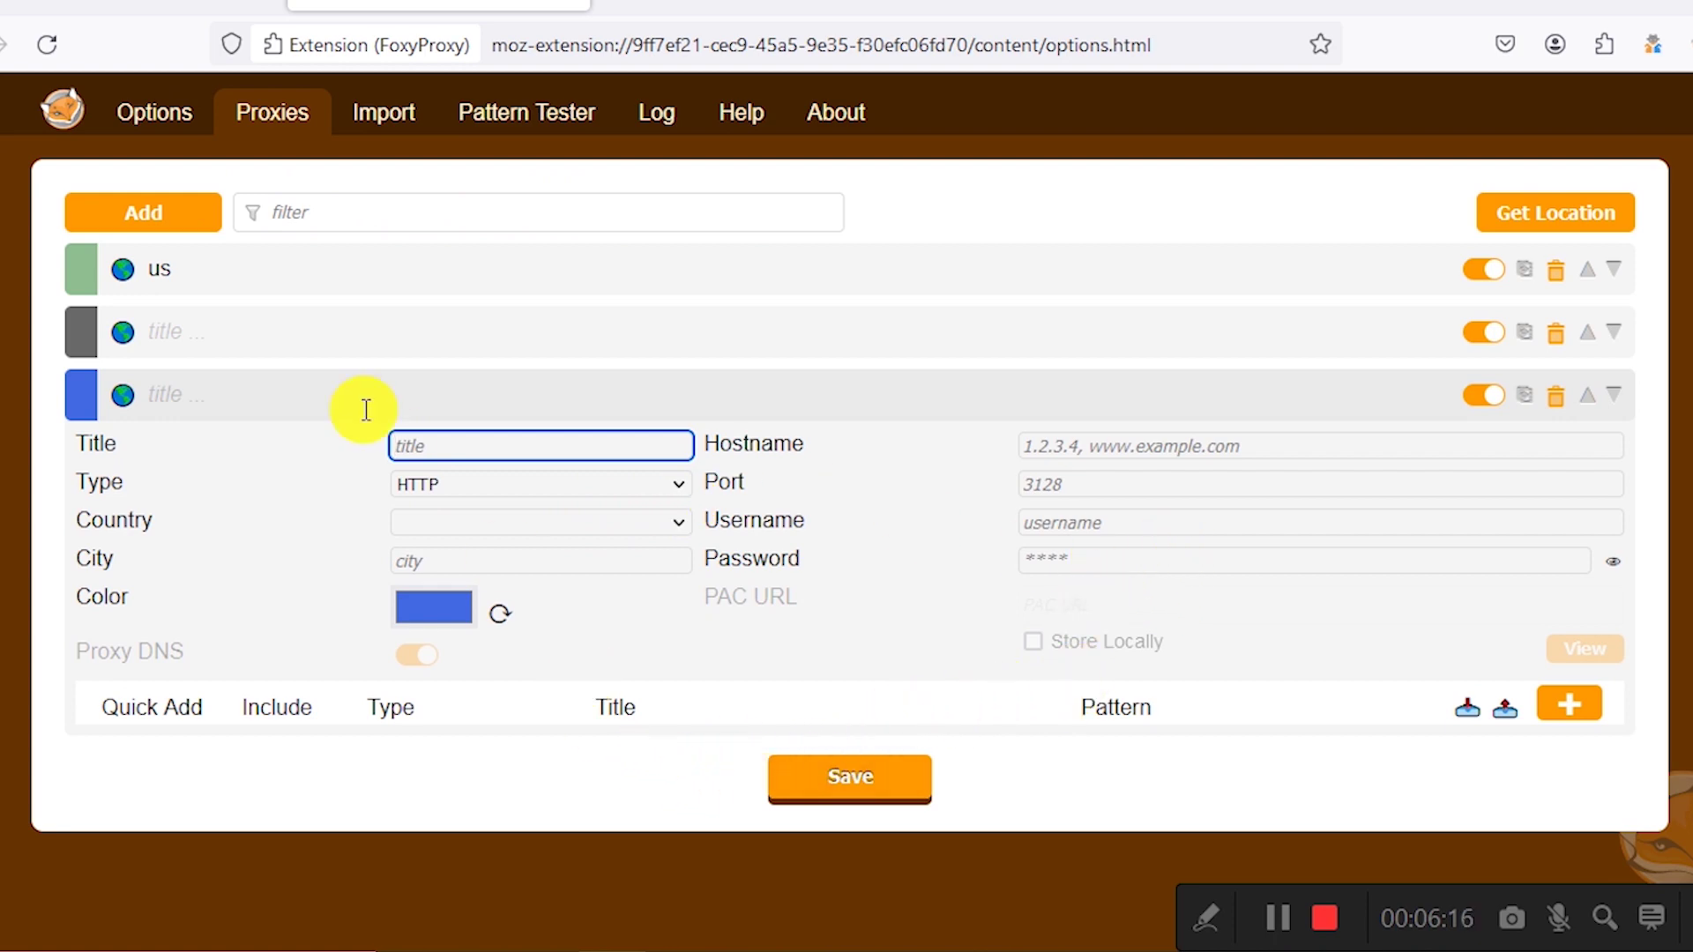
{"action": "left_click", "coordinate": [183, 176]}
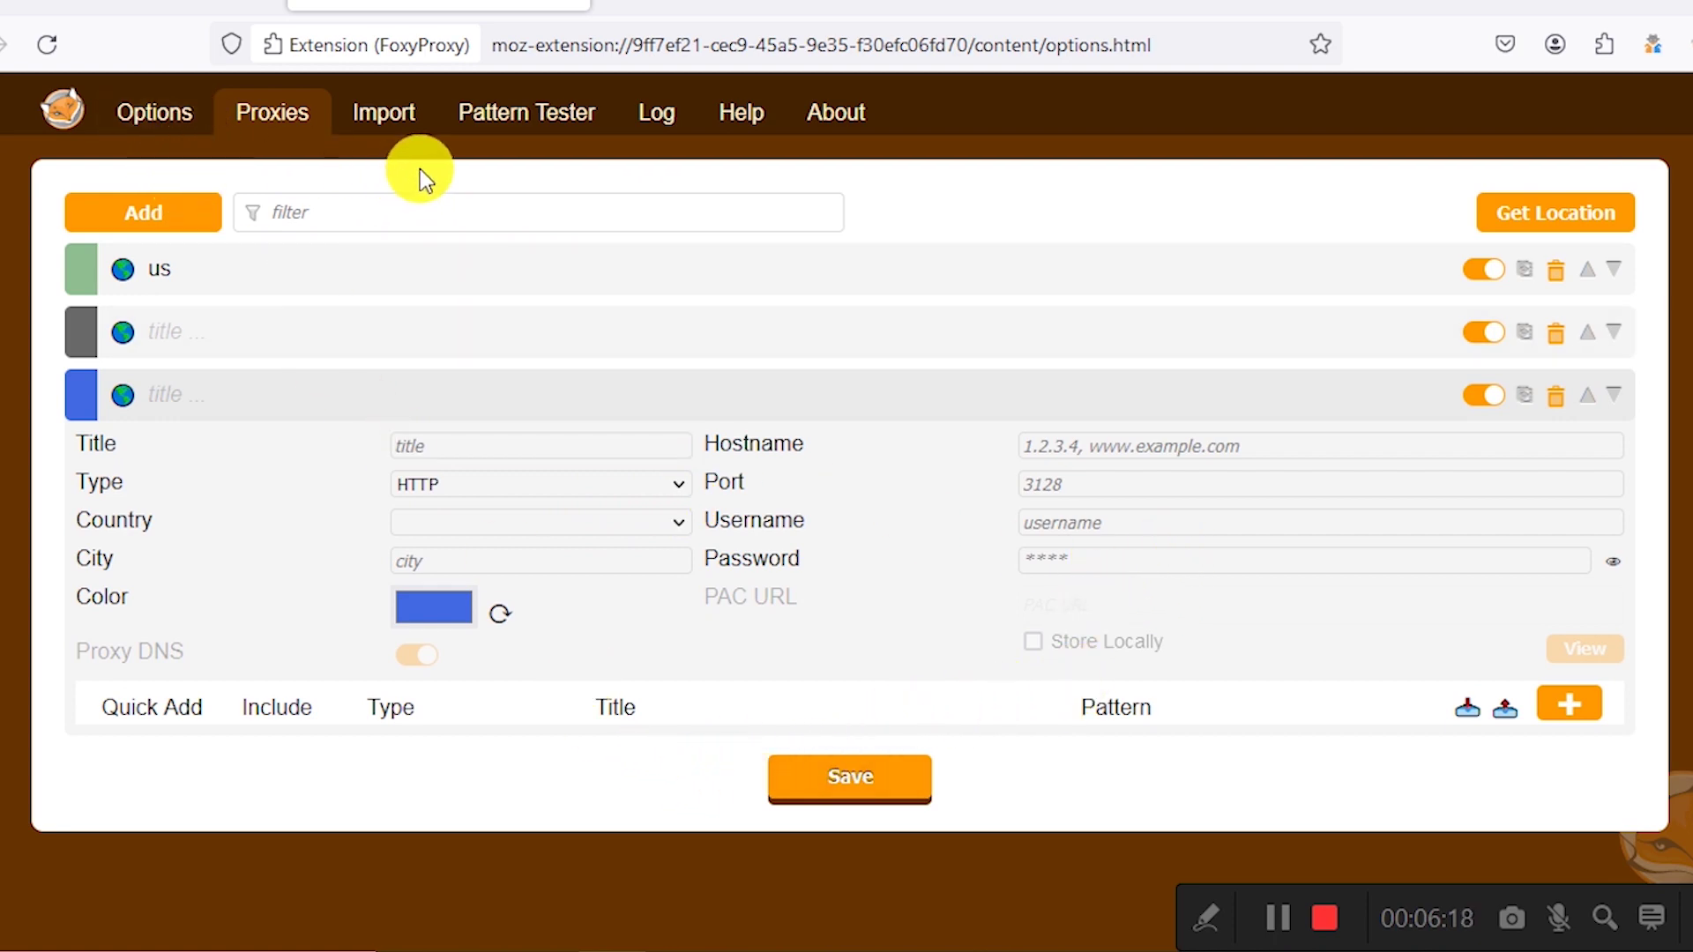
{"action": "left_click", "coordinate": [291, 266]}
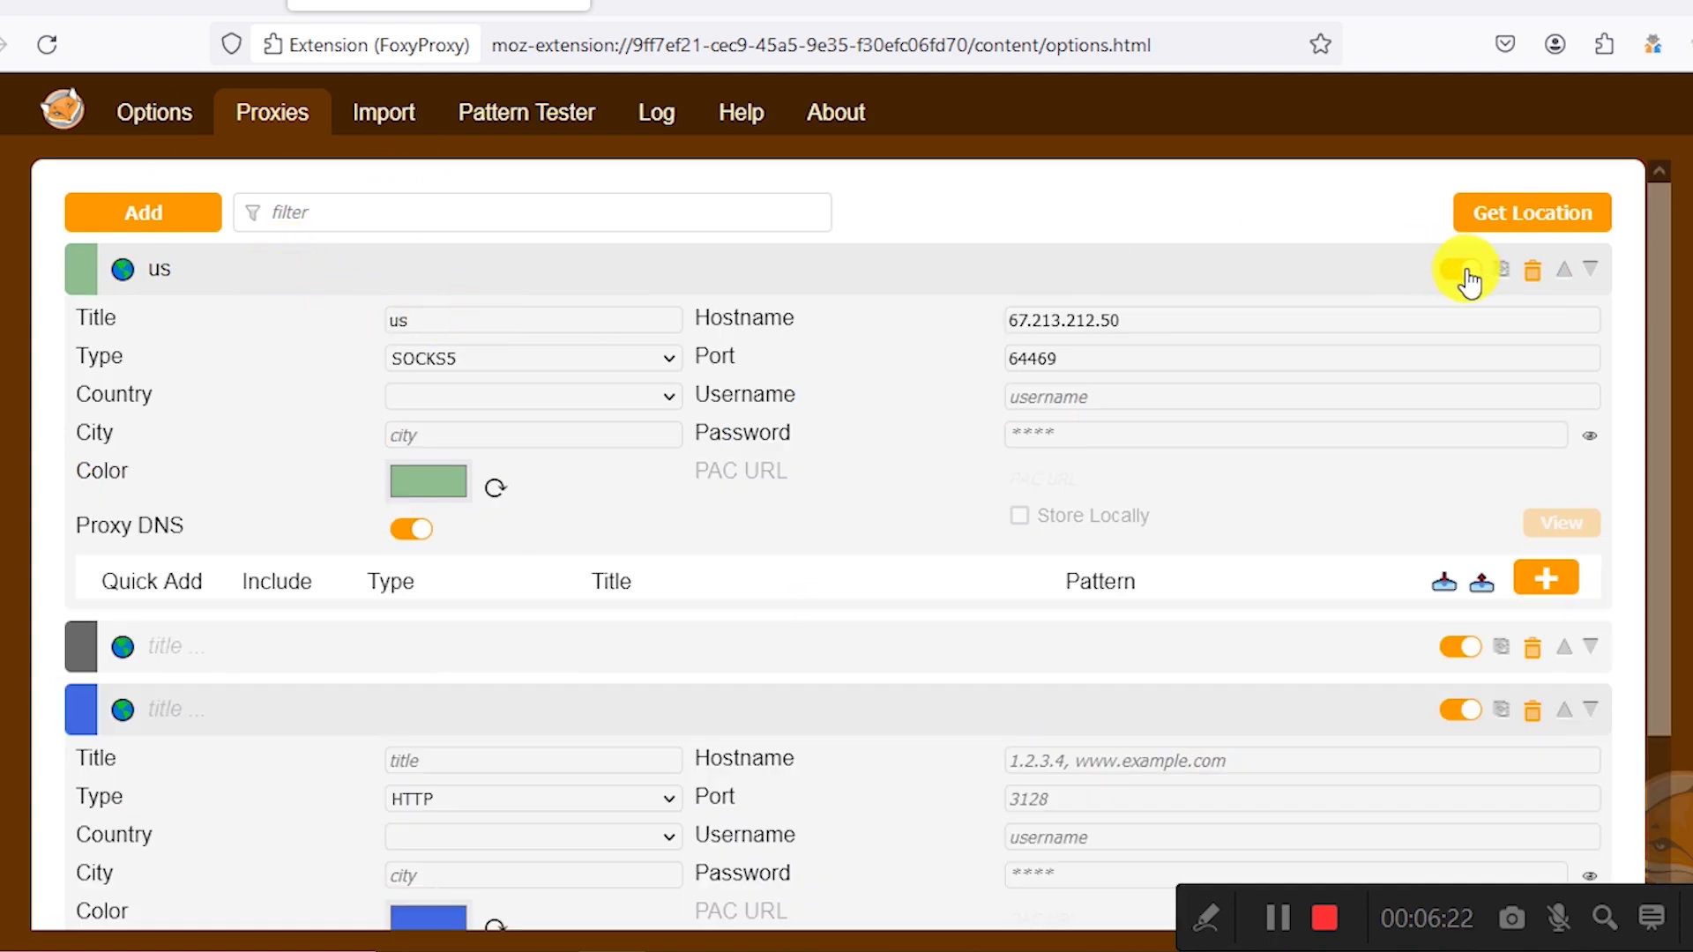
Step: Open the bookmarked whoer.net IP check in a new tab and examine the IP address and location before enabling the proxy
{"action": "key", "text": "ctrl+t"}
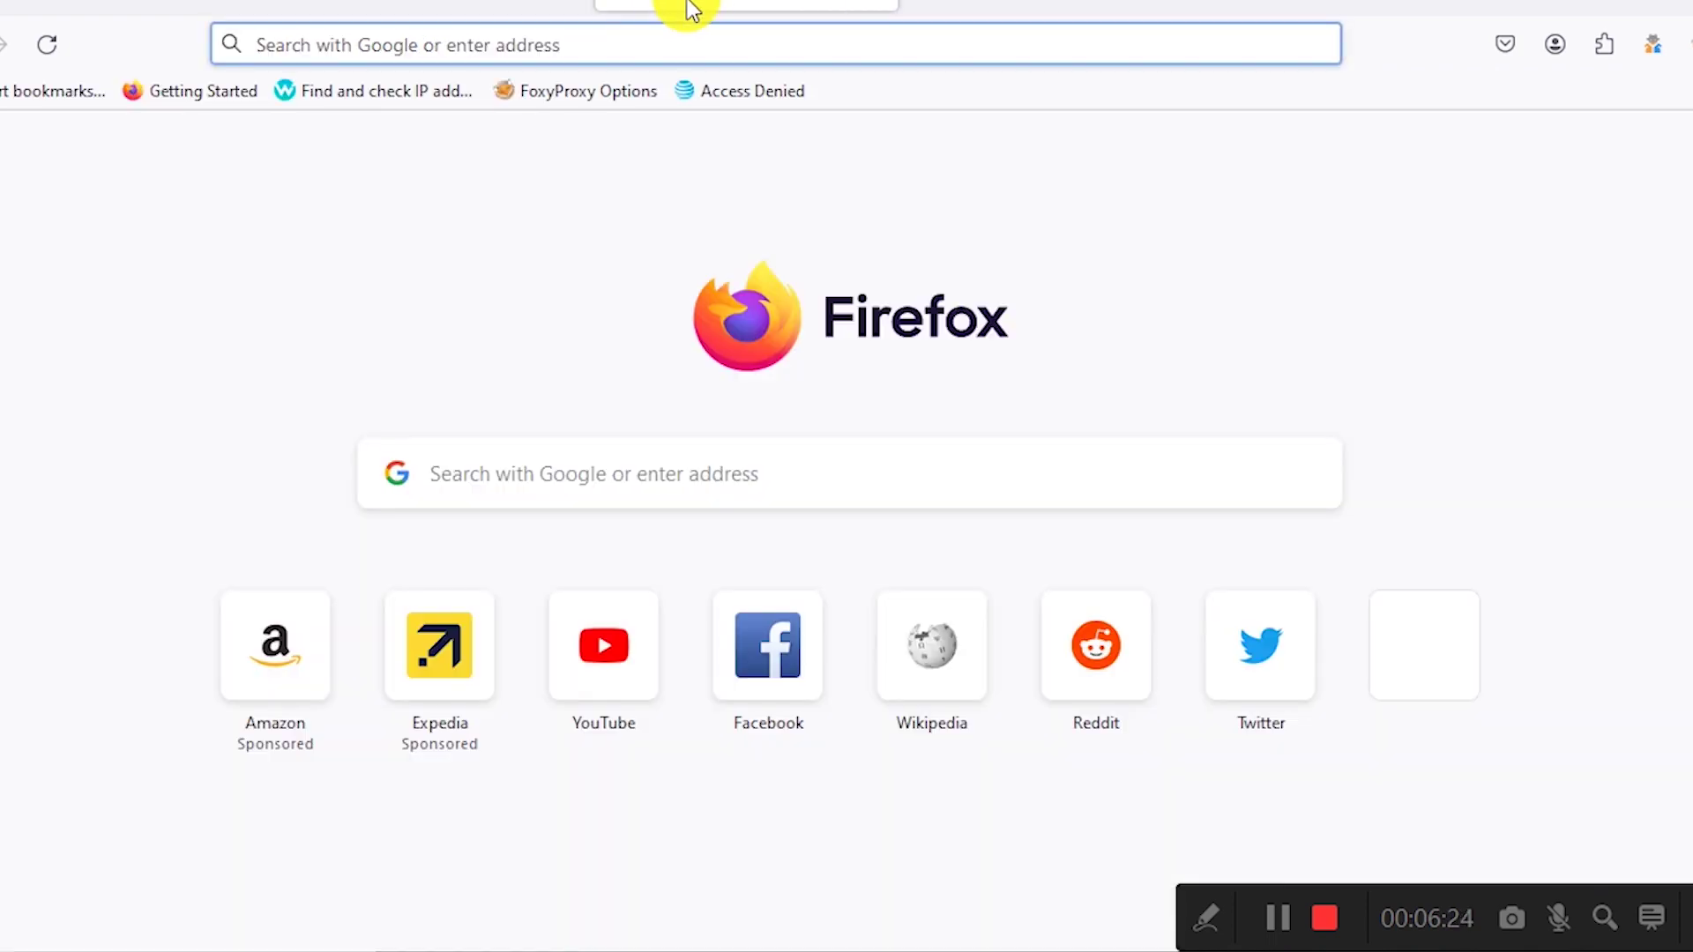
{"action": "left_click", "coordinate": [401, 95]}
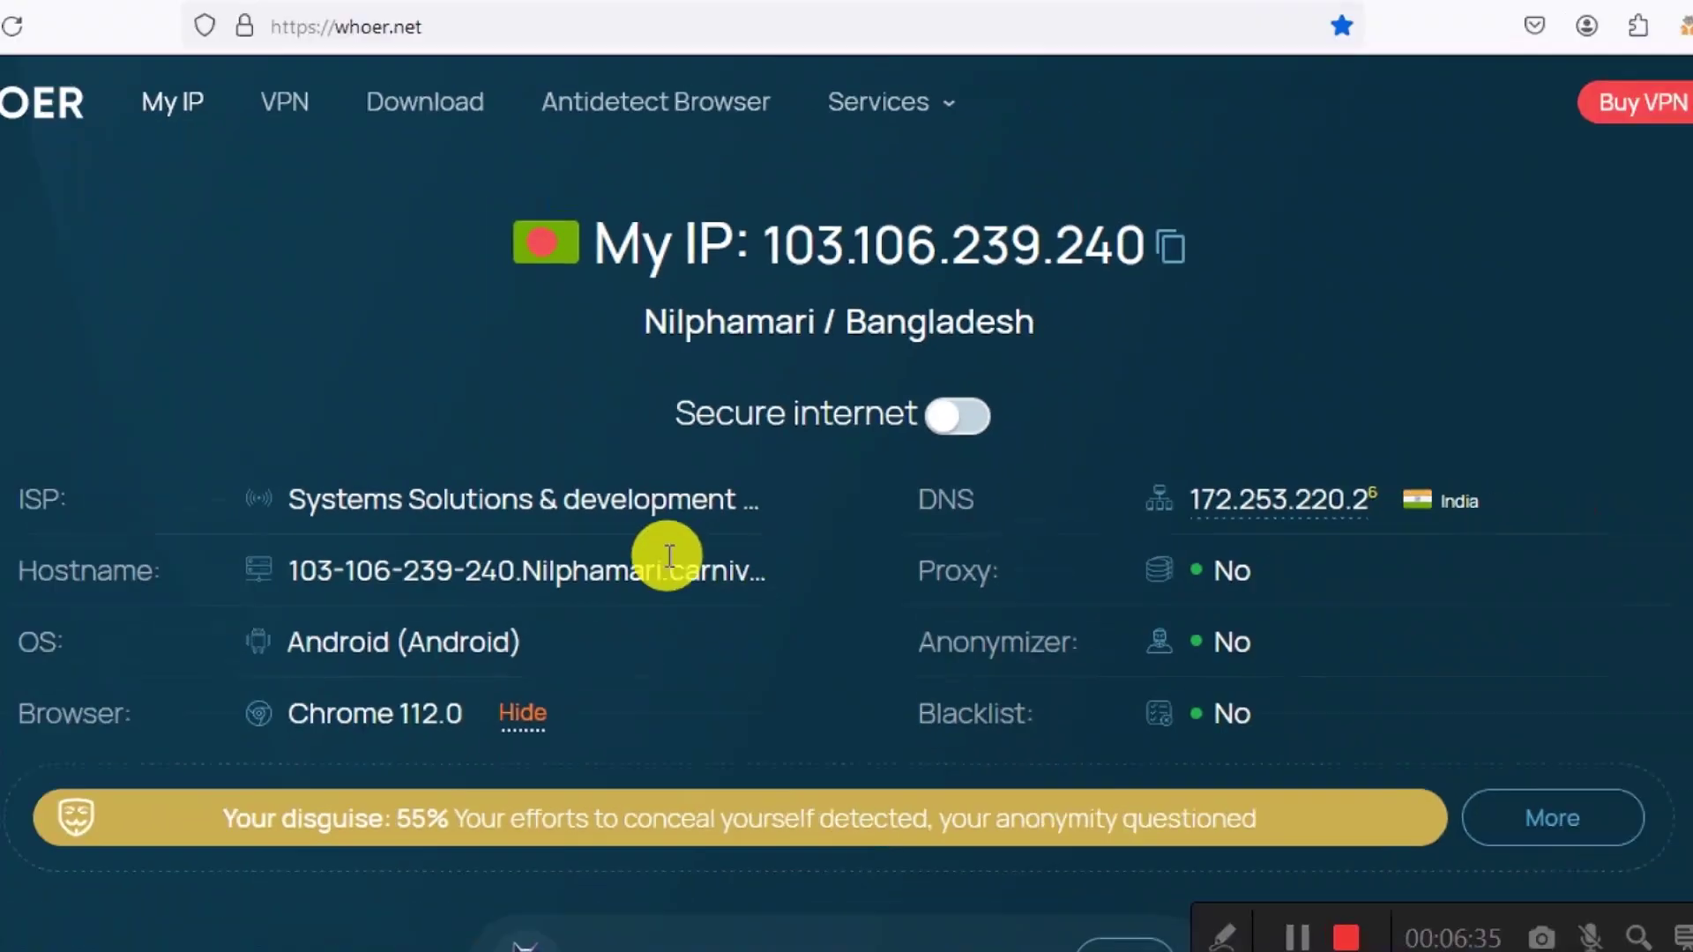
{"action": "scroll", "coordinate": [670, 578], "scroll_direction": "down", "scroll_amount": 10}
{"action": "scroll", "coordinate": [671, 578], "scroll_direction": "down", "scroll_amount": 10}
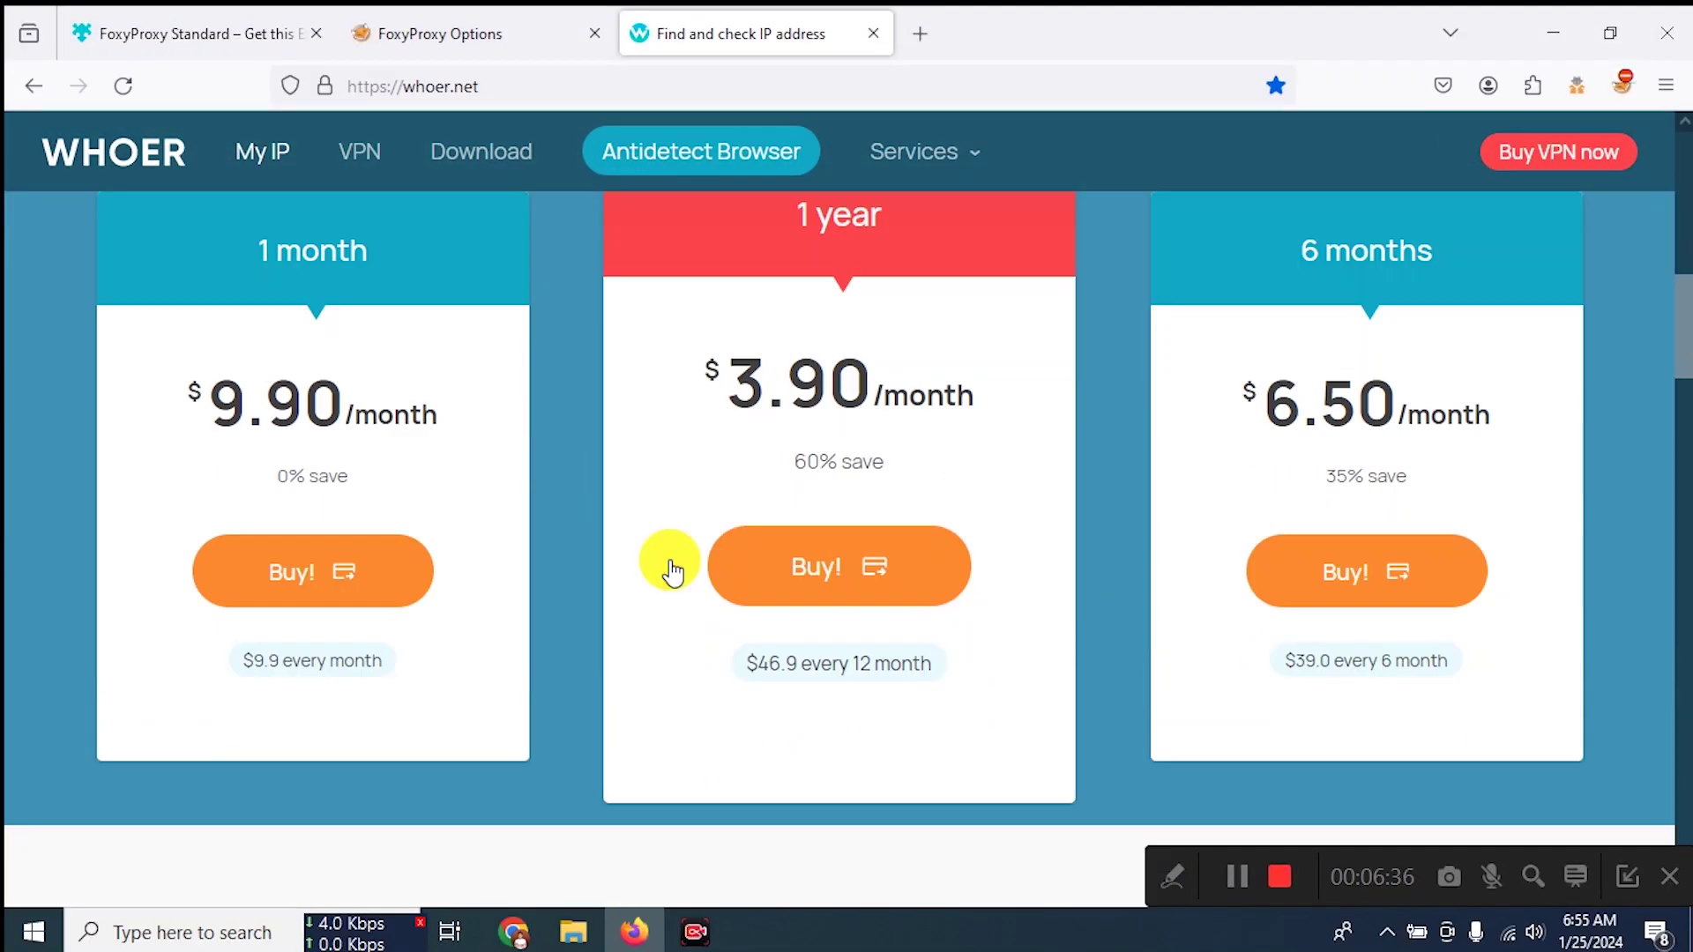
{"action": "scroll", "coordinate": [686, 575], "scroll_direction": "up", "scroll_amount": 15}
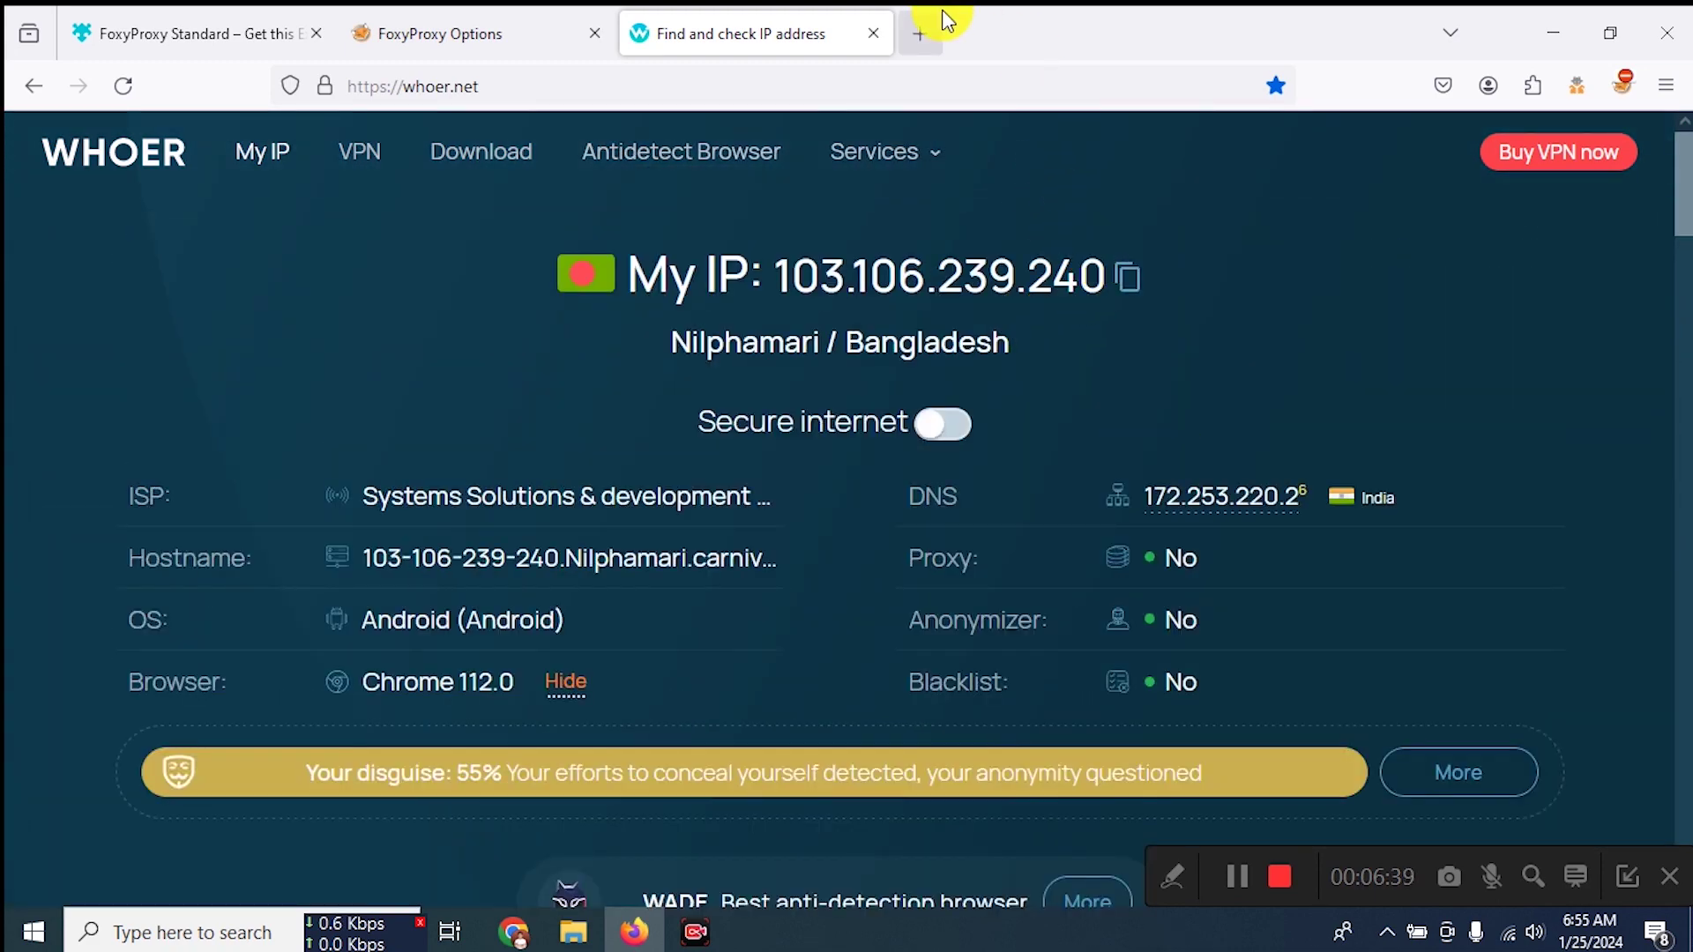
Step: Open another new tab and activate the us proxy in FoxyProxy
{"action": "left_click", "coordinate": [919, 33]}
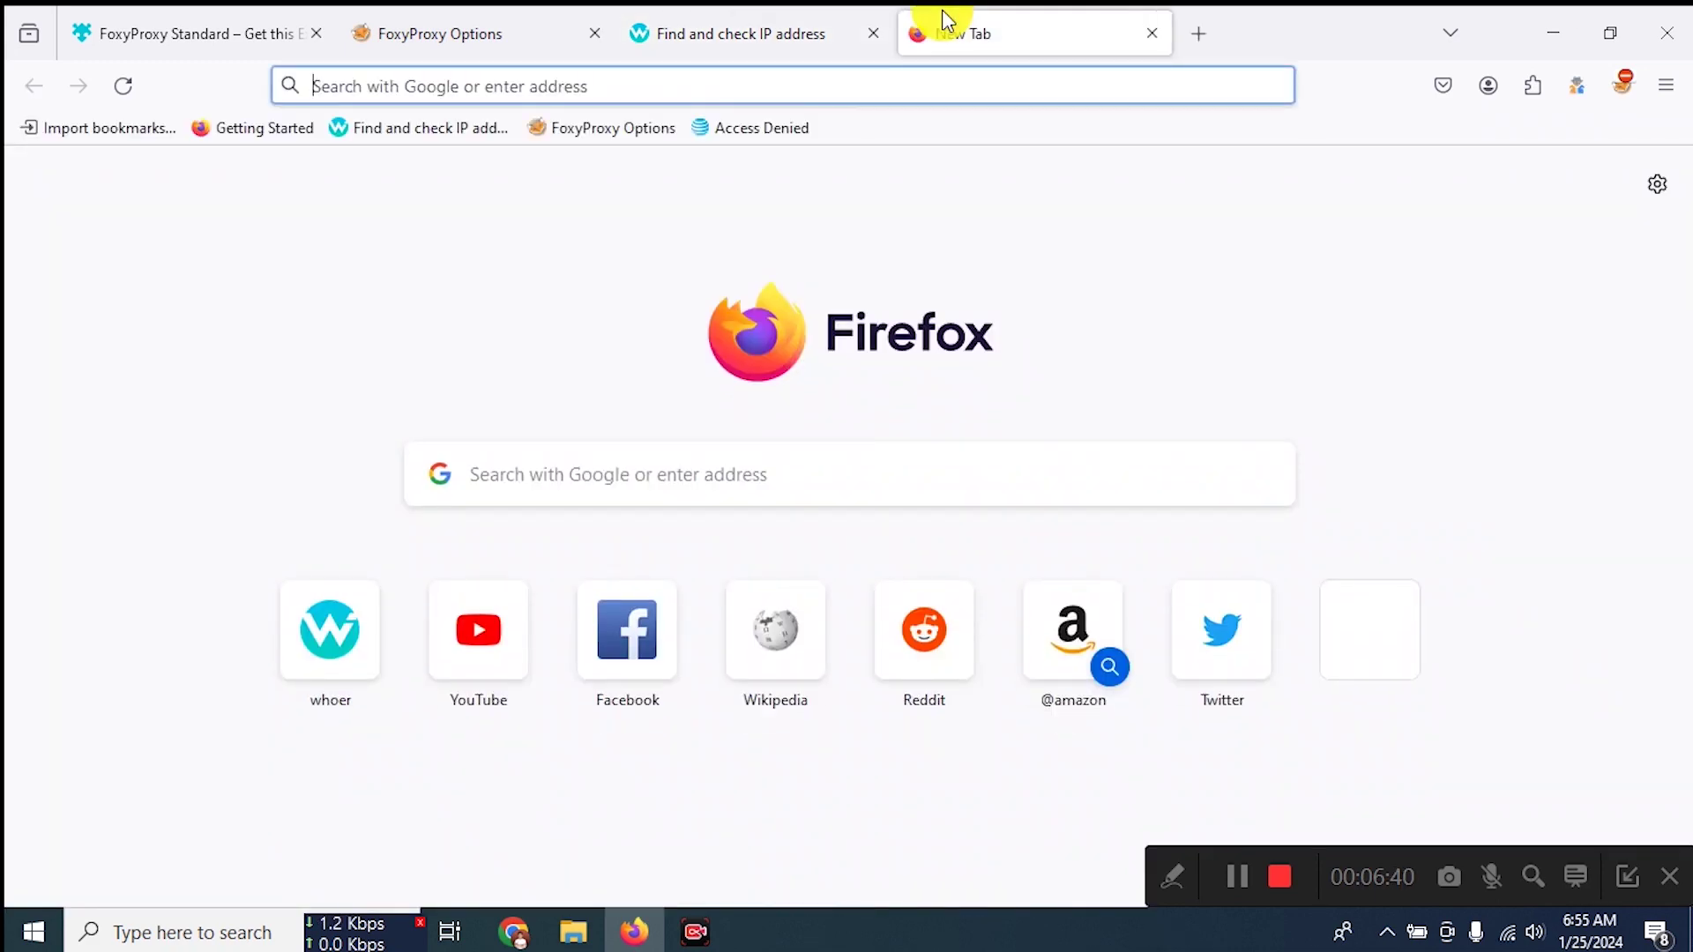
{"action": "left_click", "coordinate": [1625, 89]}
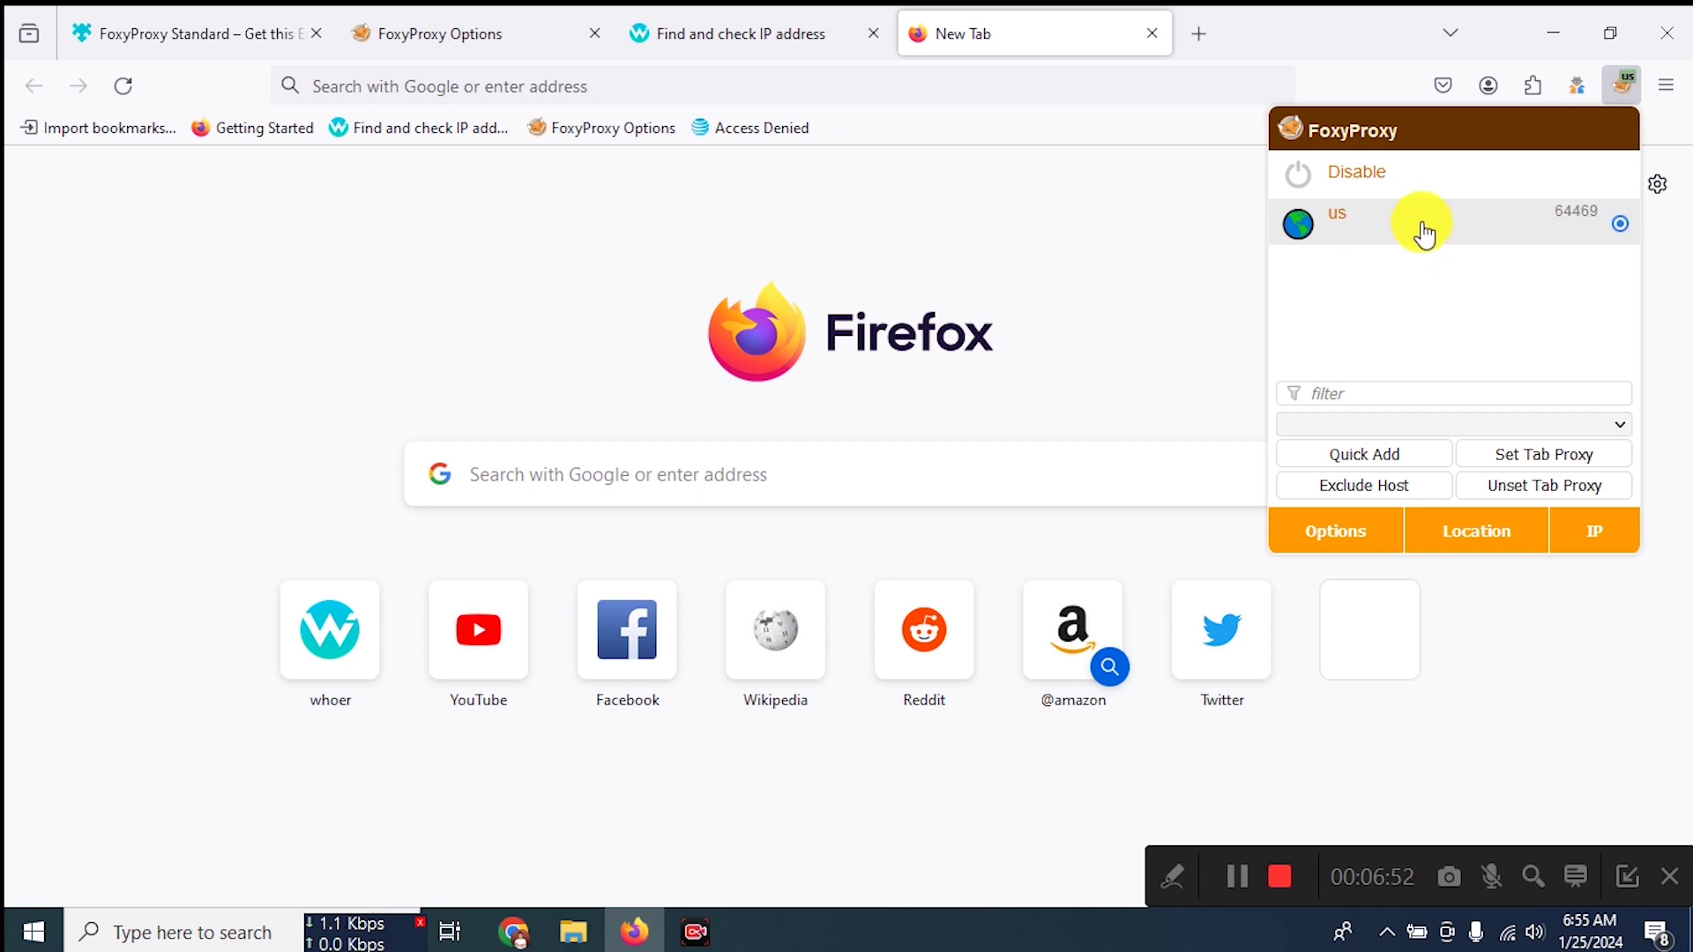
{"action": "left_click", "coordinate": [1136, 251]}
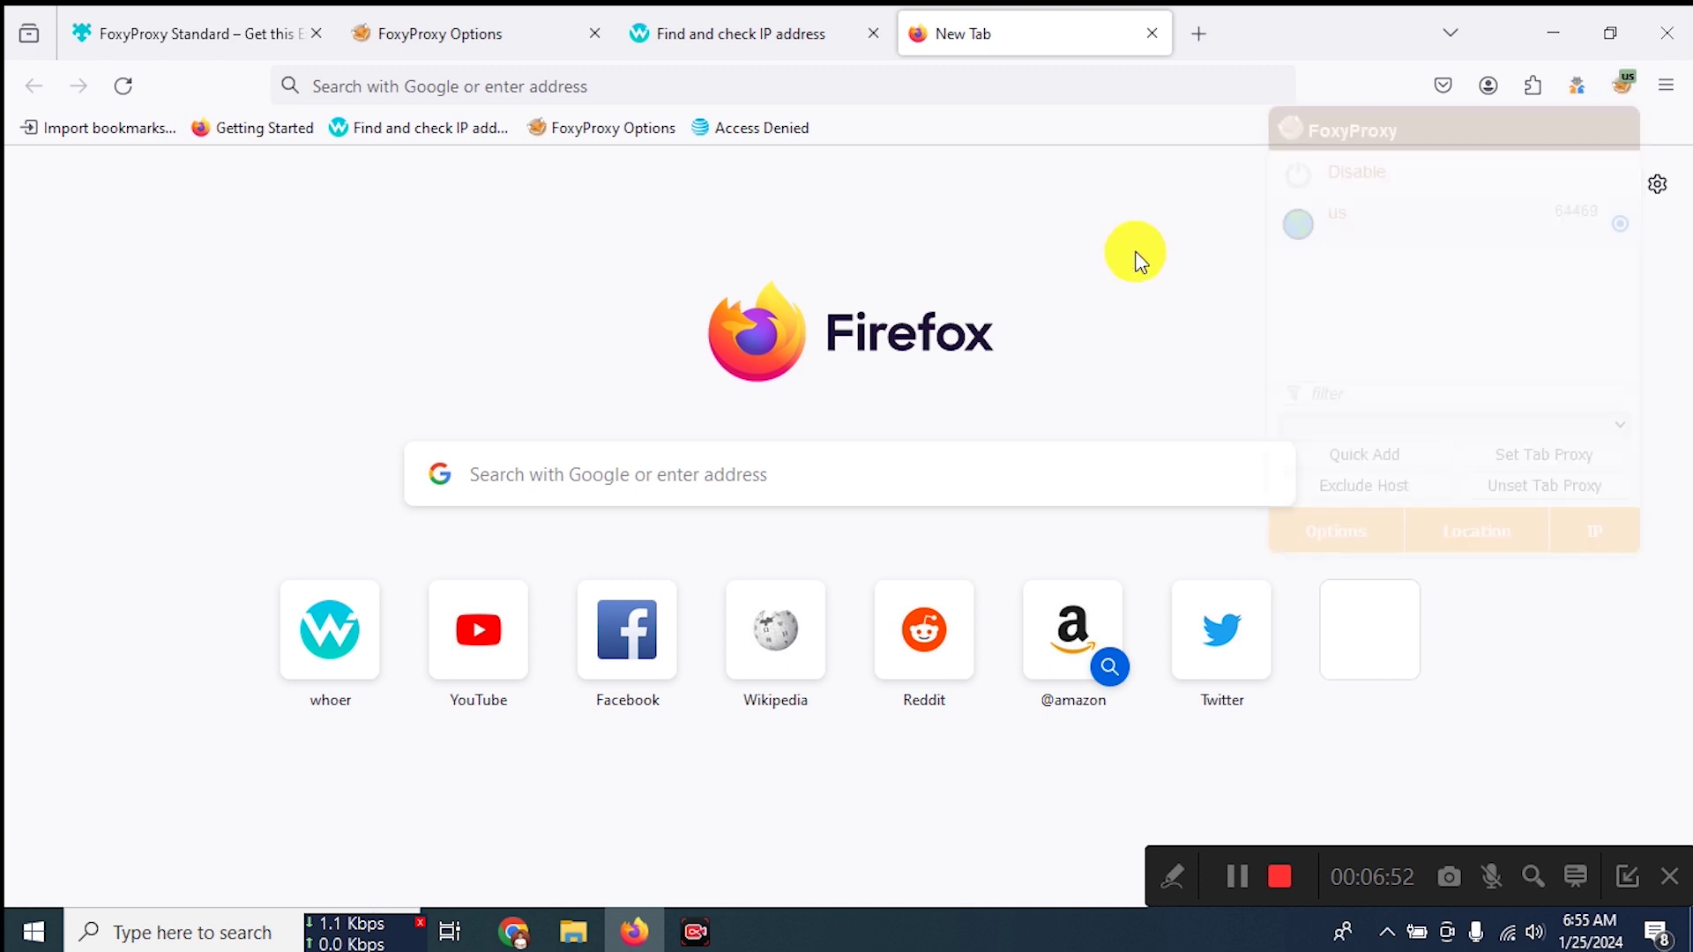
{"action": "left_click", "coordinate": [1627, 93]}
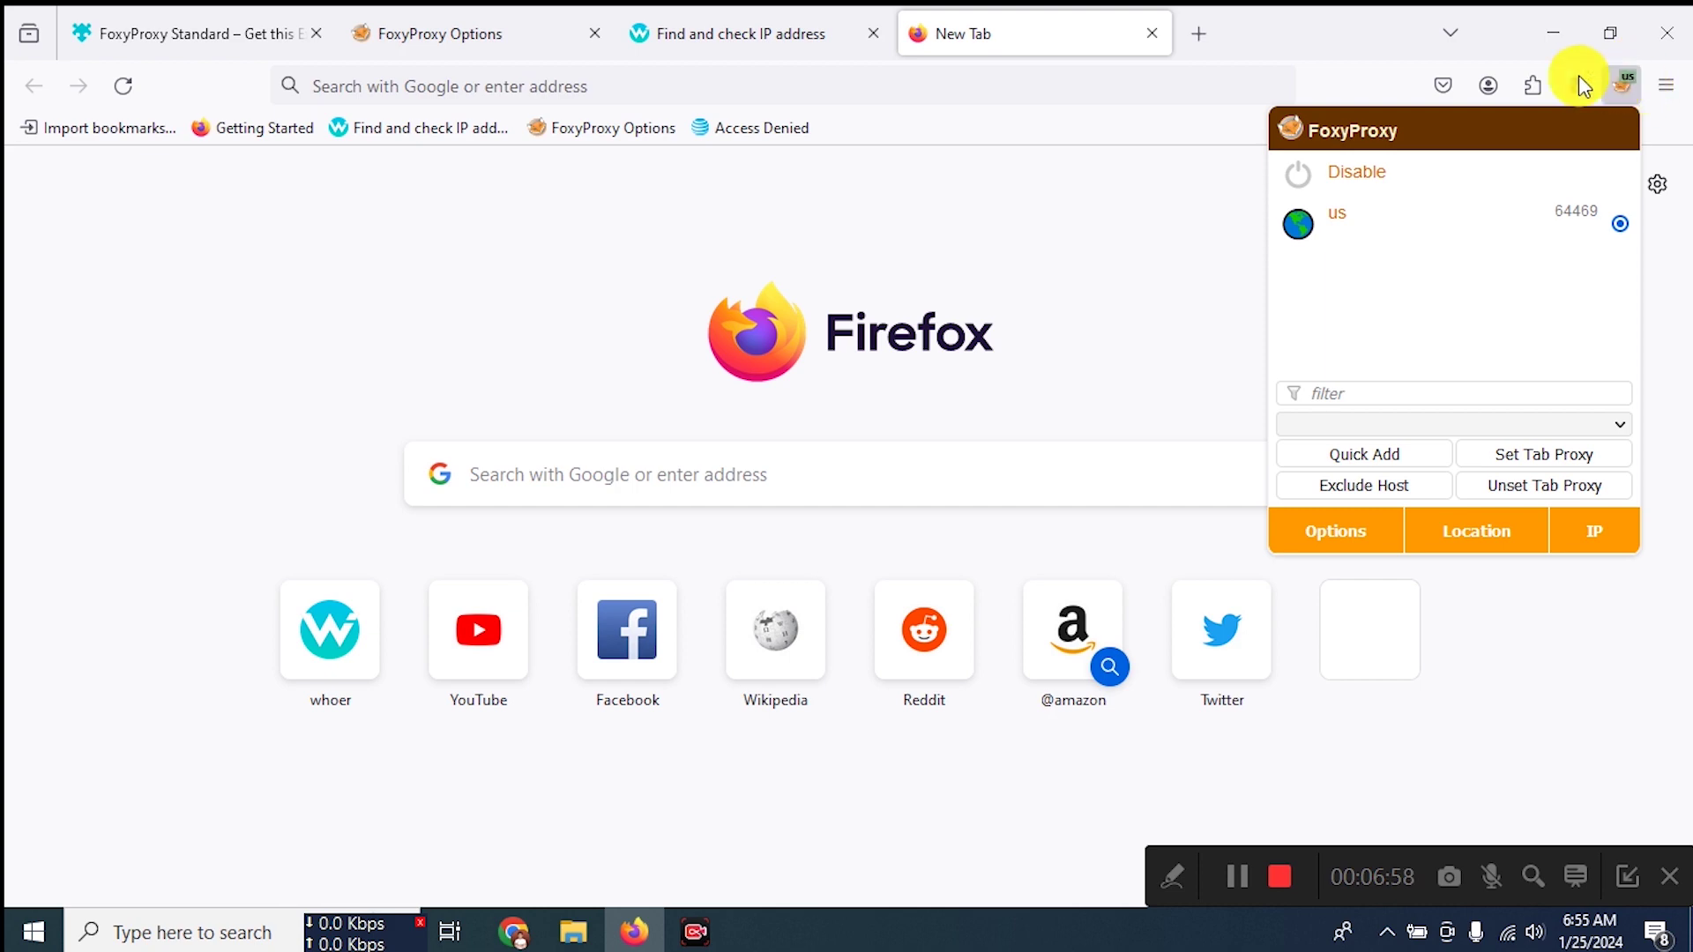
{"action": "left_click", "coordinate": [1329, 46]}
Step: Load the whoer IP check in the new tab to examine the IP address with the us proxy active
{"action": "left_click", "coordinate": [697, 32]}
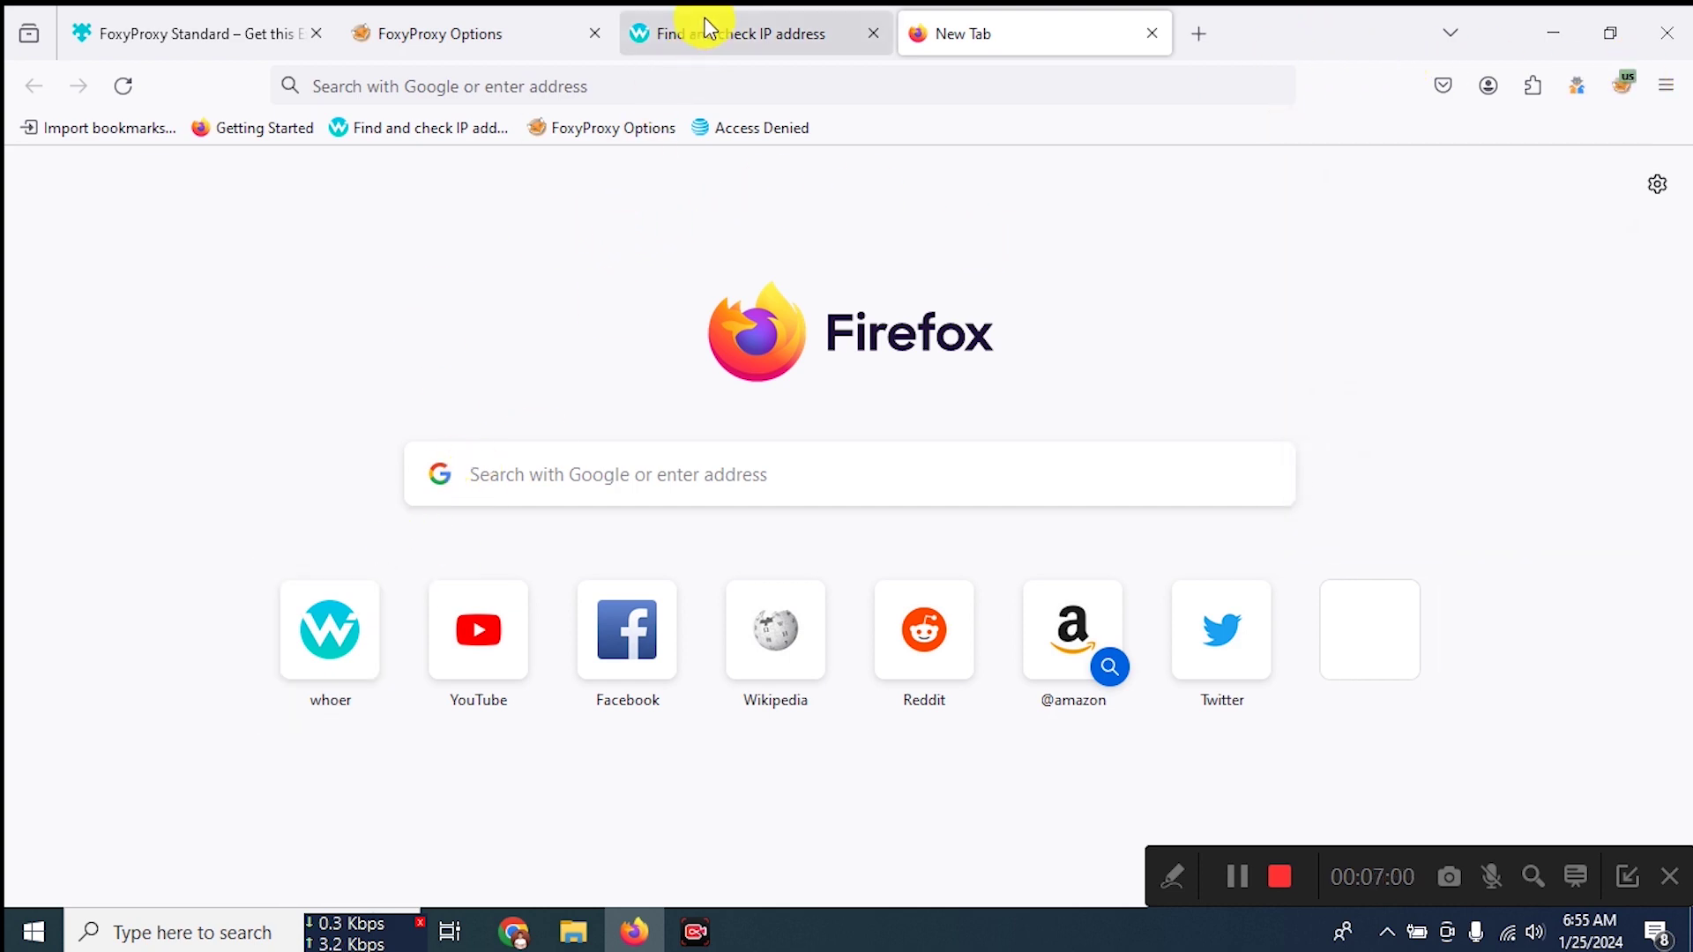
{"action": "left_click", "coordinate": [945, 23]}
{"action": "left_click", "coordinate": [711, 79]}
{"action": "left_click", "coordinate": [343, 635]}
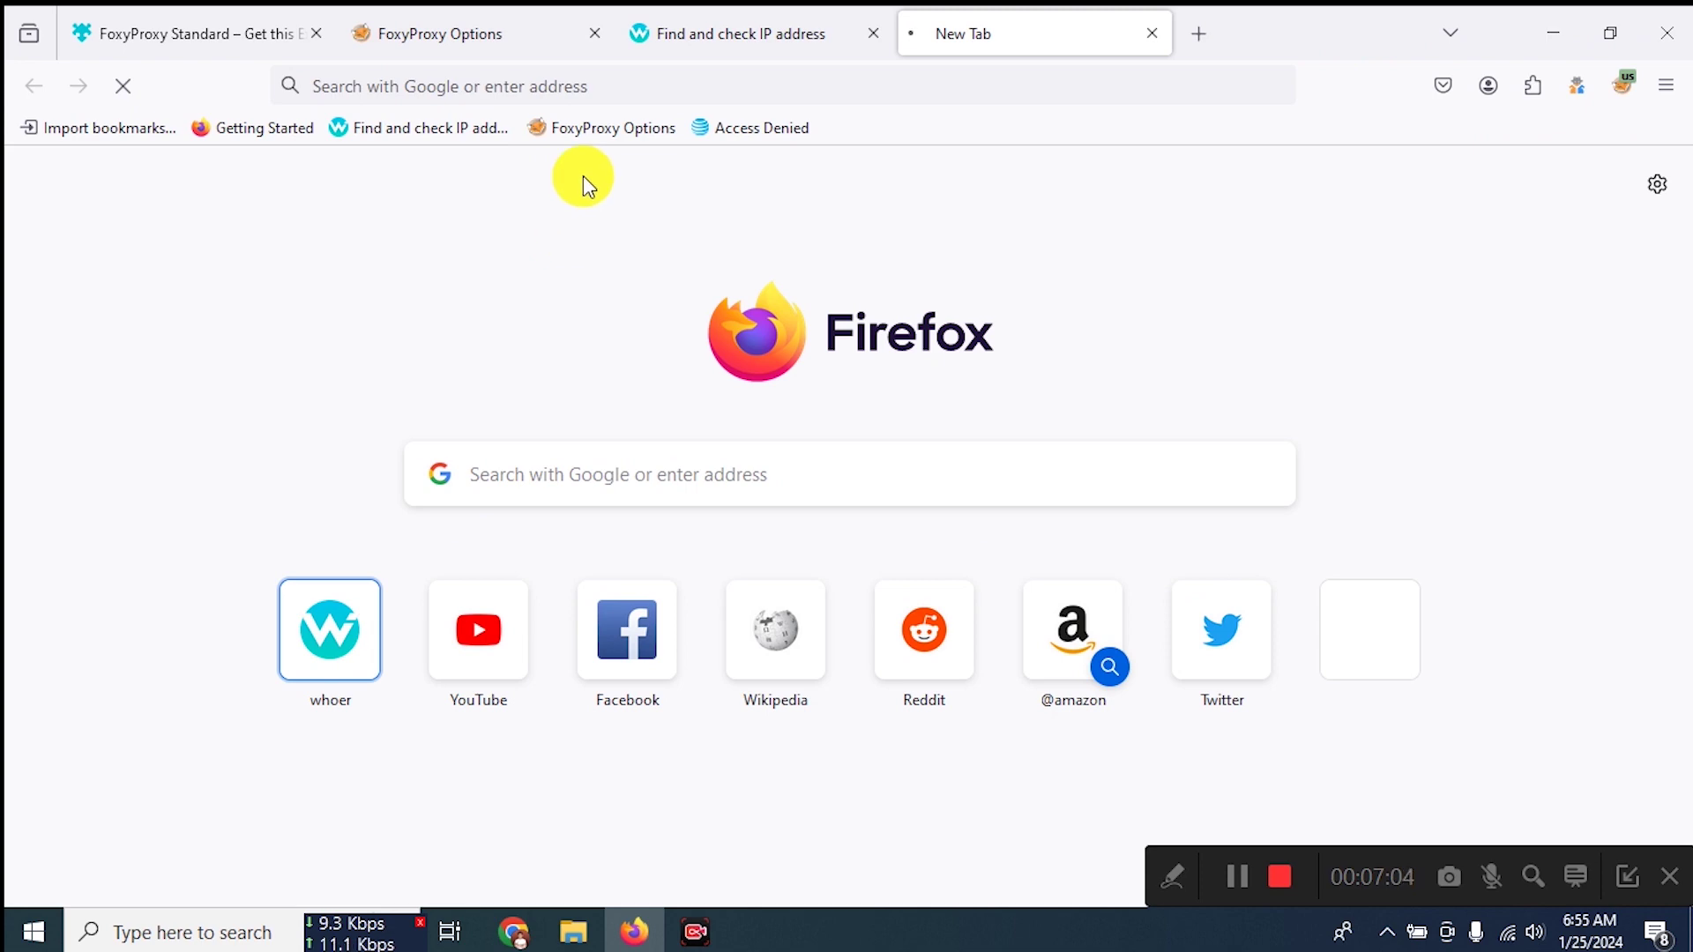
{"action": "left_click", "coordinate": [663, 25]}
{"action": "left_click", "coordinate": [990, 25]}
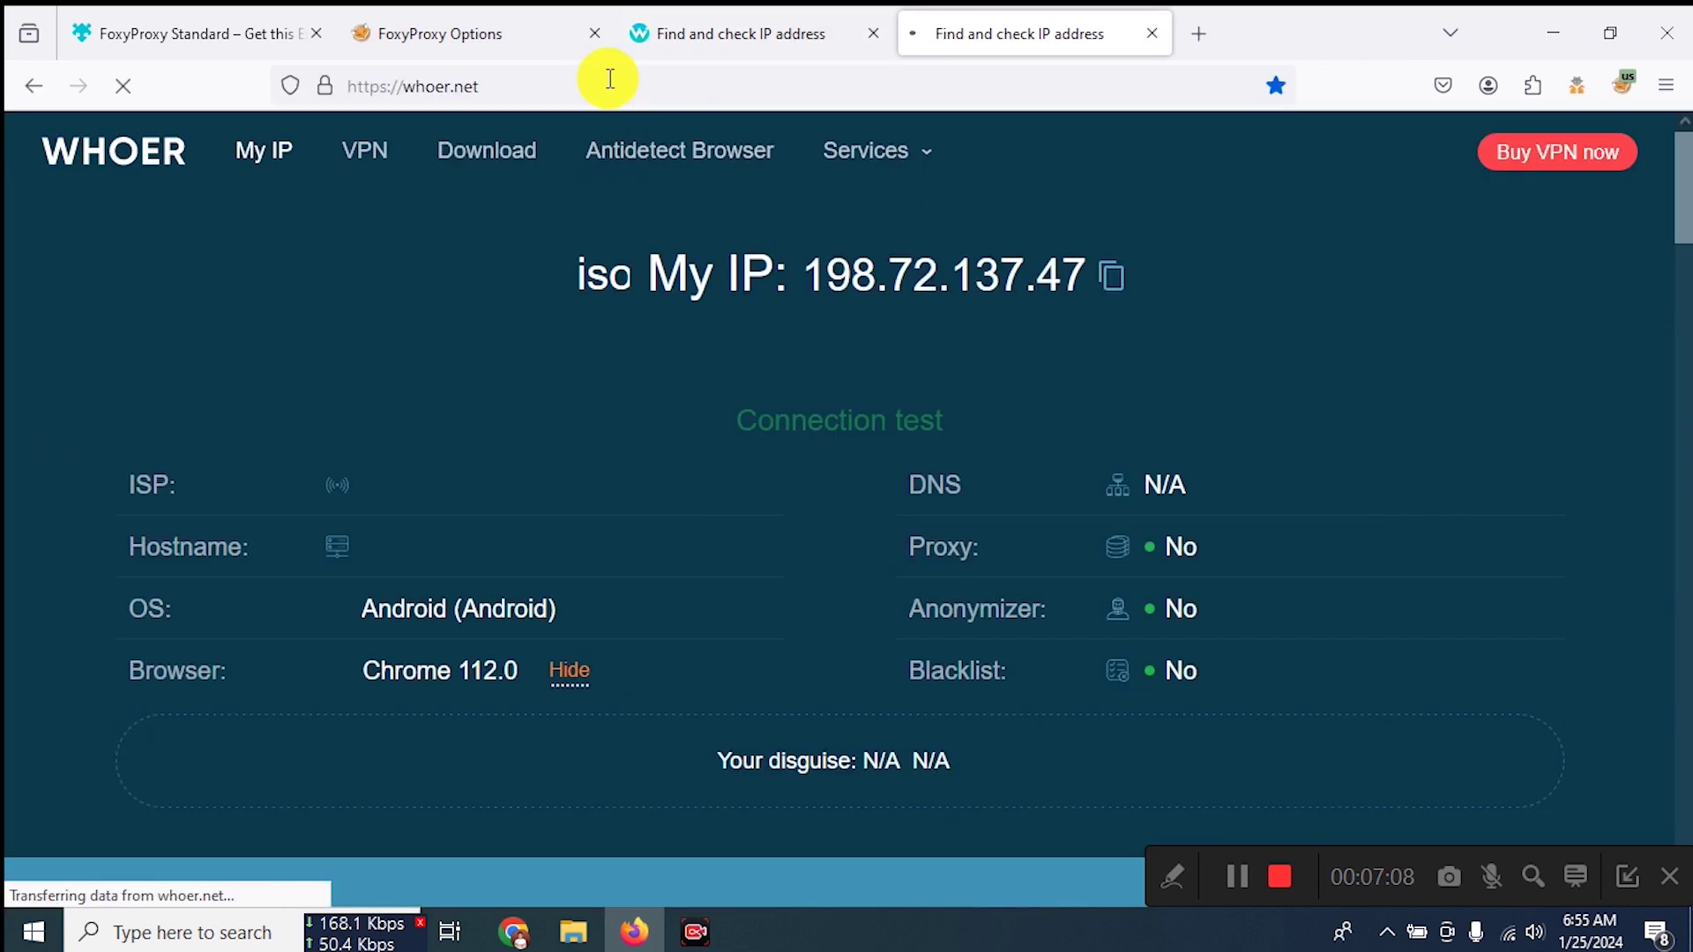
{"action": "left_click", "coordinate": [614, 89]}
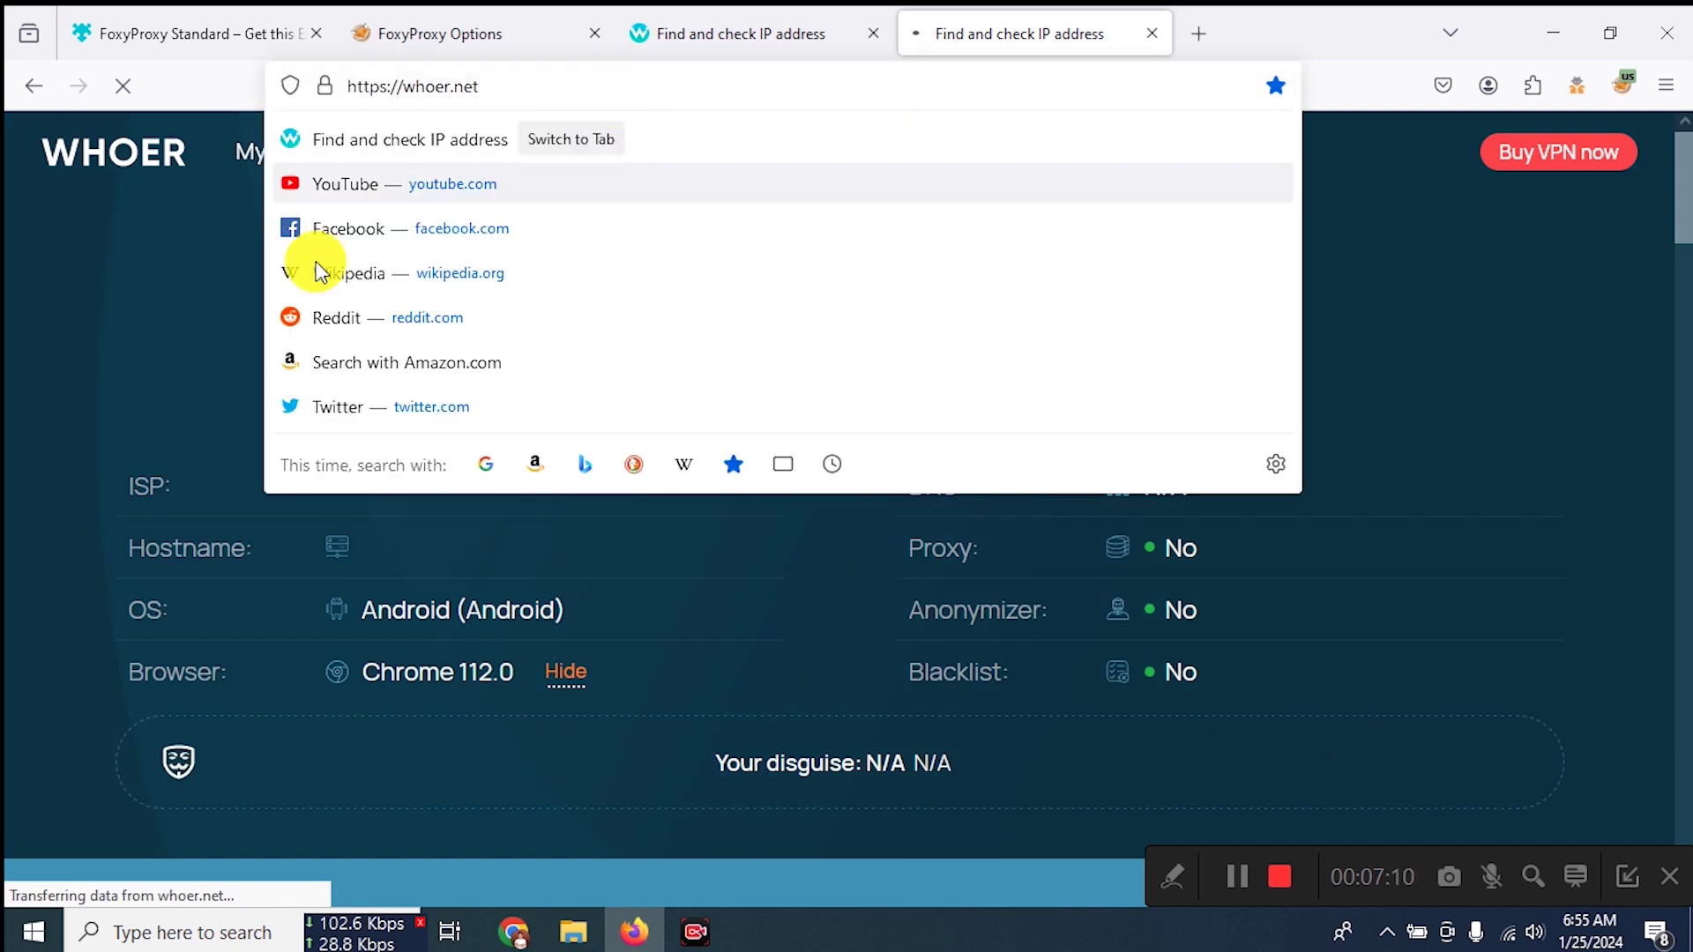
{"action": "left_click", "coordinate": [60, 399]}
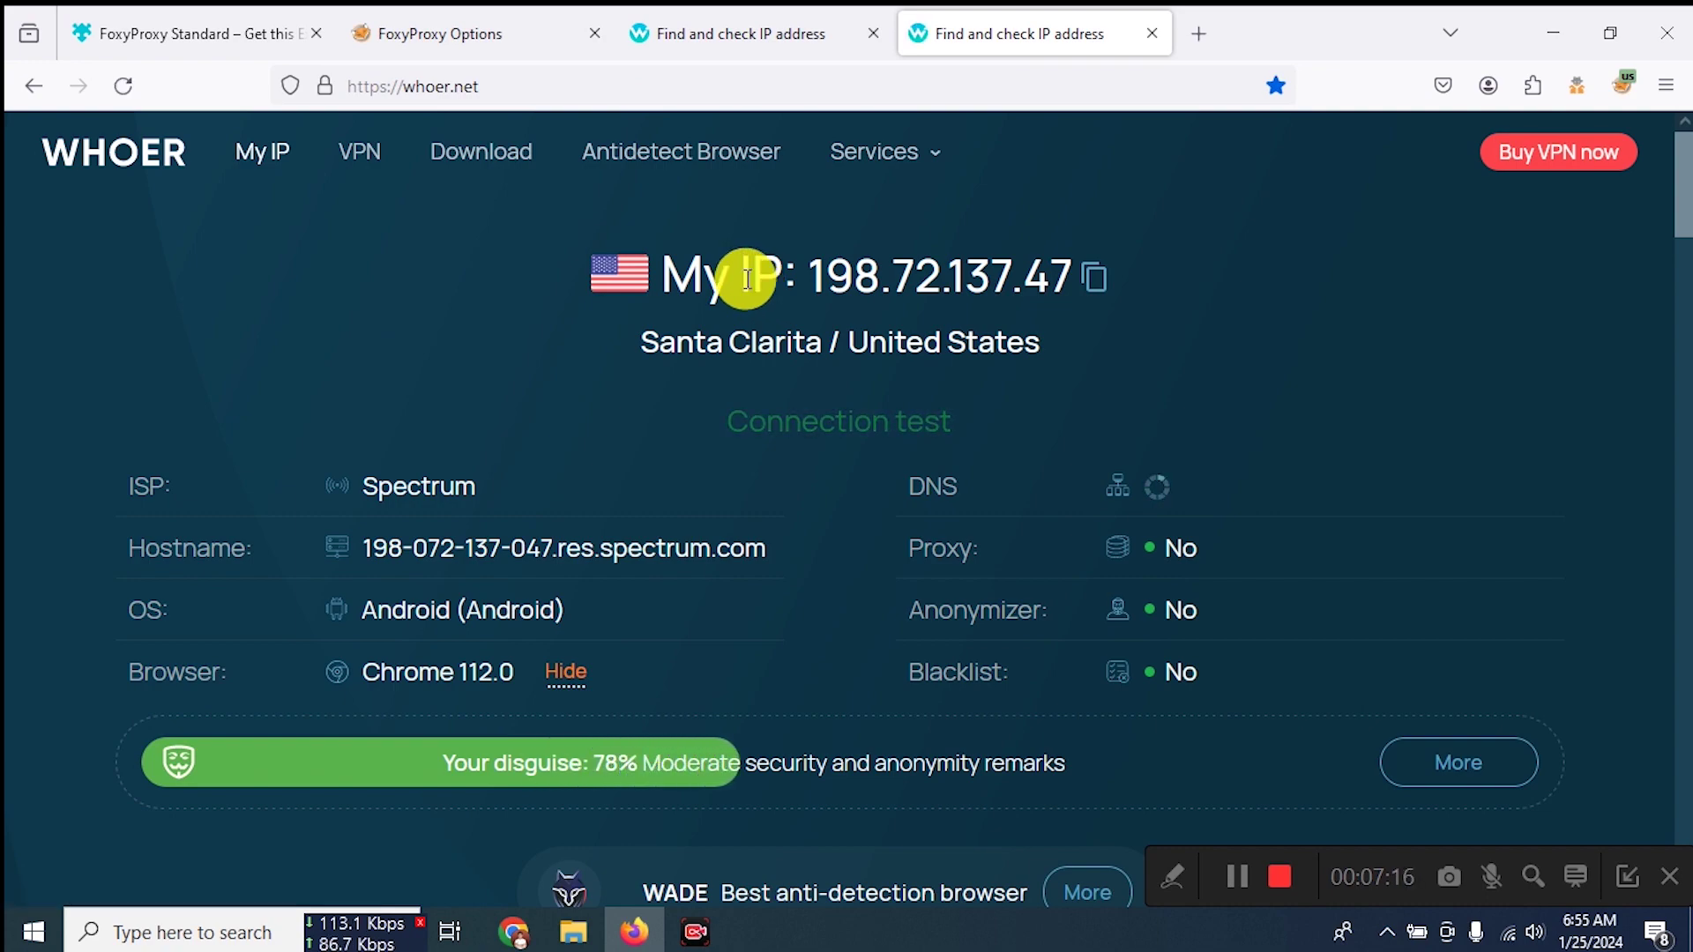
Step: Examine the IP summary and the region, city and ZIP in the location details of the whoer page
{"action": "scroll", "coordinate": [748, 279], "scroll_direction": "down", "scroll_amount": 8}
{"action": "scroll", "coordinate": [742, 276], "scroll_direction": "up", "scroll_amount": 8}
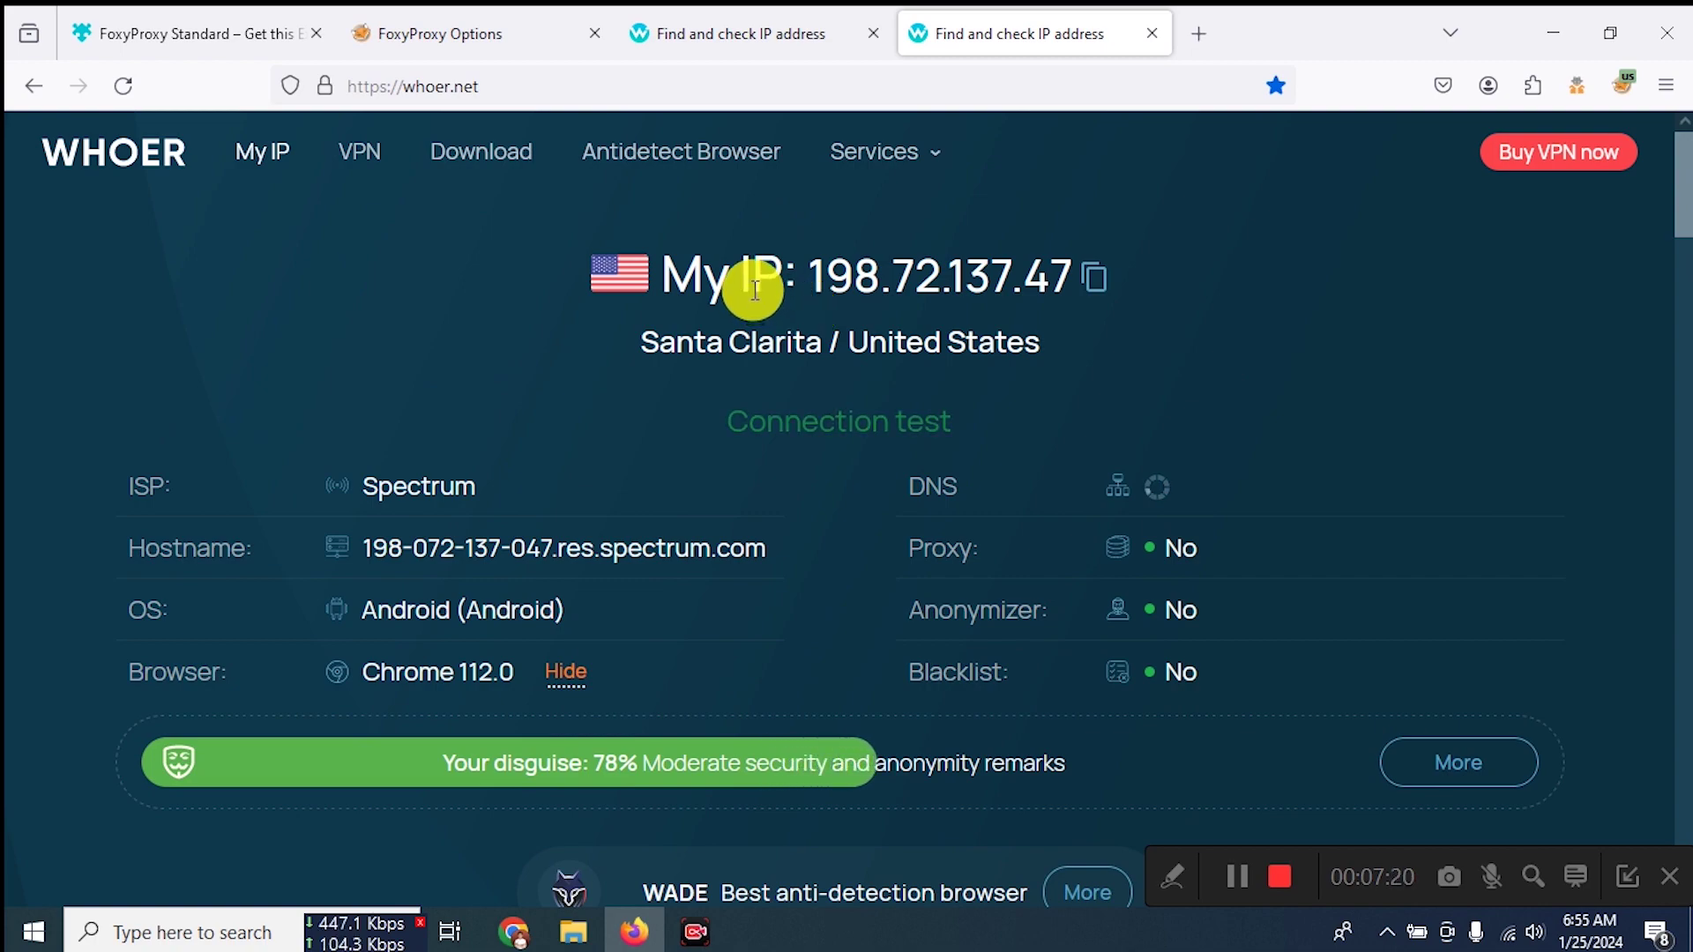
{"action": "scroll", "coordinate": [820, 397], "scroll_direction": "down", "scroll_amount": 10}
{"action": "scroll", "coordinate": [832, 561], "scroll_direction": "up", "scroll_amount": 3}
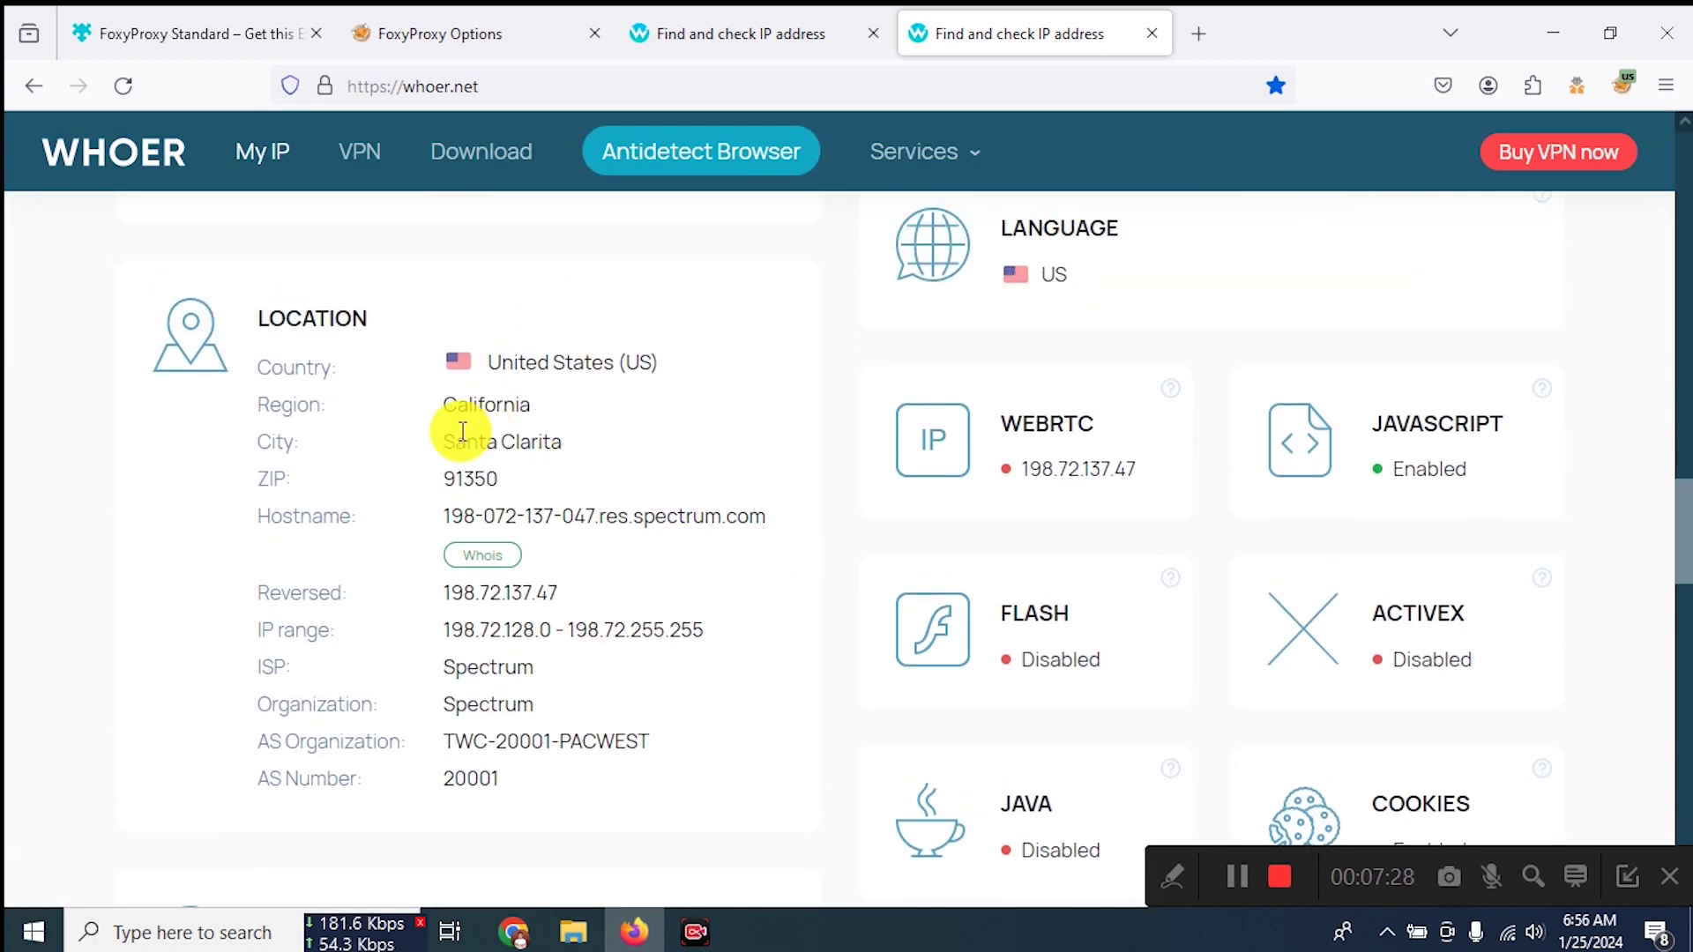
{"action": "left_click_drag", "start_coordinate": [537, 446], "coordinate": [579, 509]}
{"action": "left_click", "coordinate": [578, 509]}
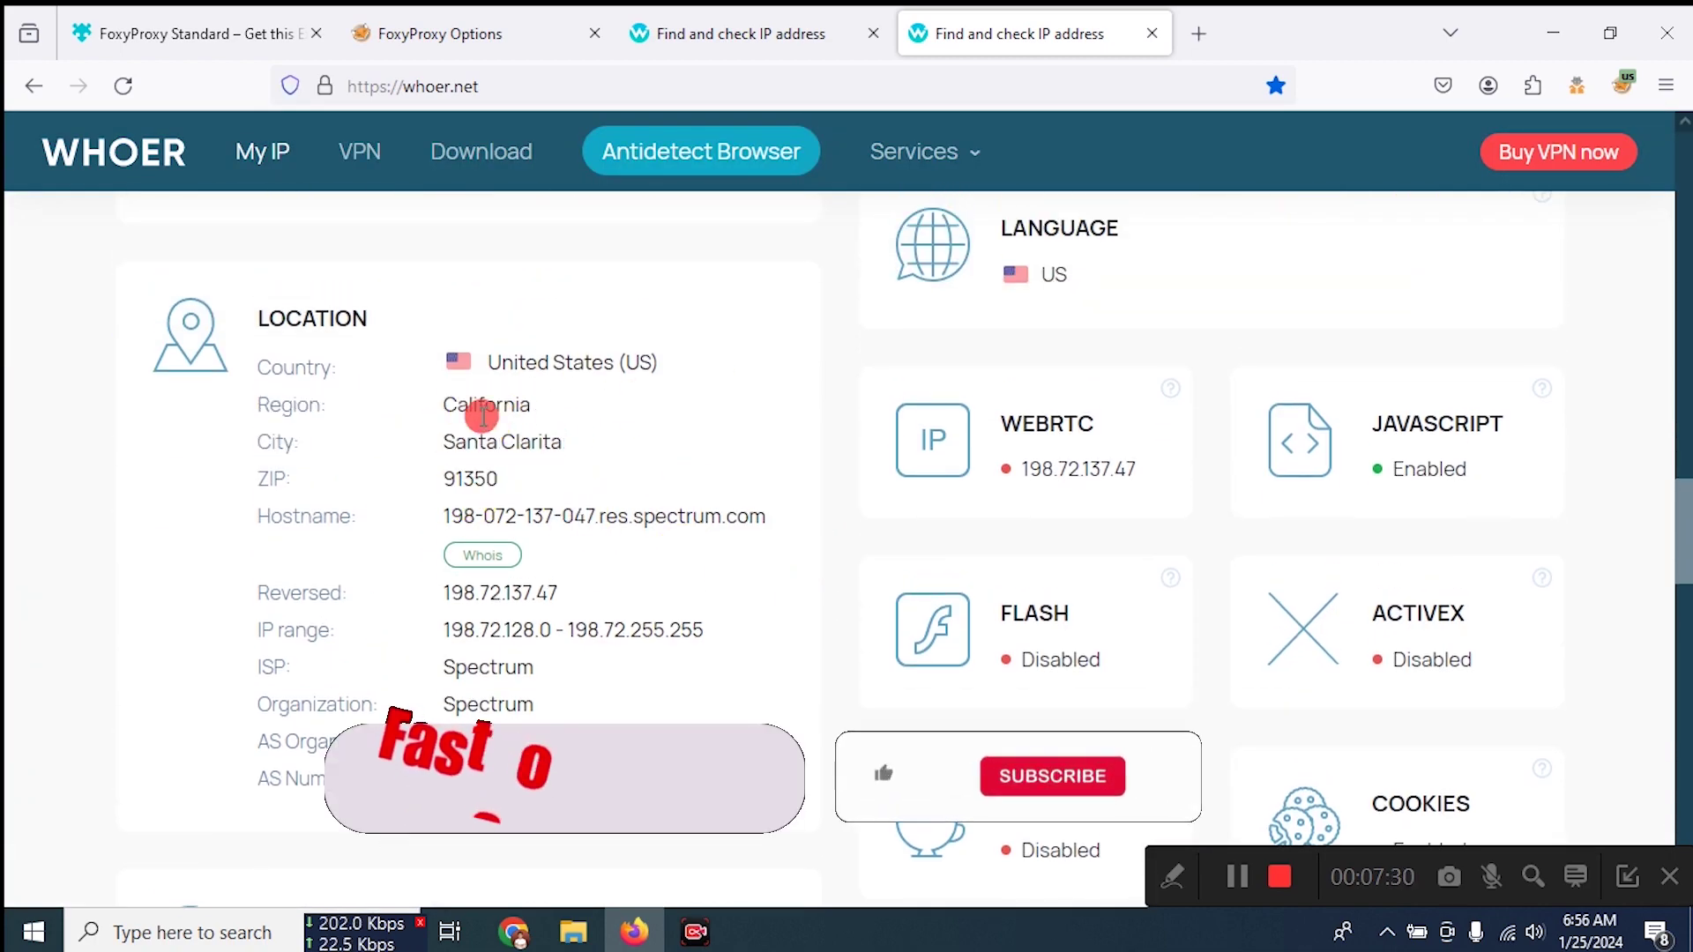
{"action": "scroll", "coordinate": [865, 423], "scroll_direction": "up", "scroll_amount": 10}
{"action": "scroll", "coordinate": [944, 388], "scroll_direction": "up", "scroll_amount": 6}
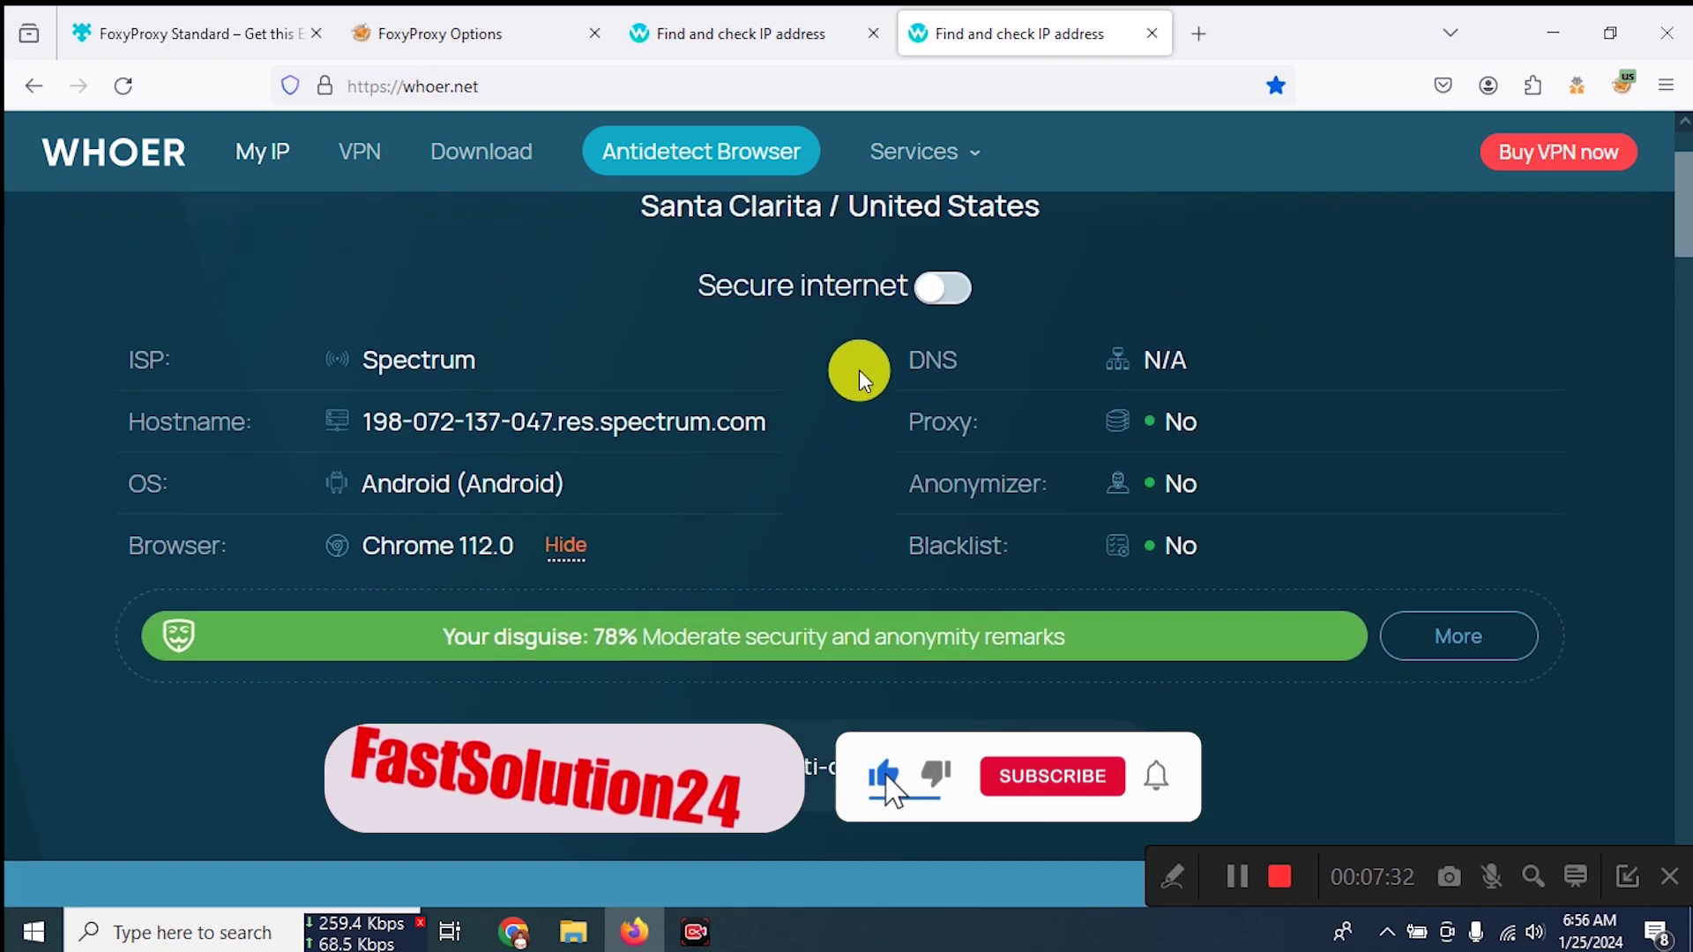
Step: Expand the details of the whoer disguise rating and examine the anonymity remarks, especially the system time difference
{"action": "left_click", "coordinate": [1490, 641]}
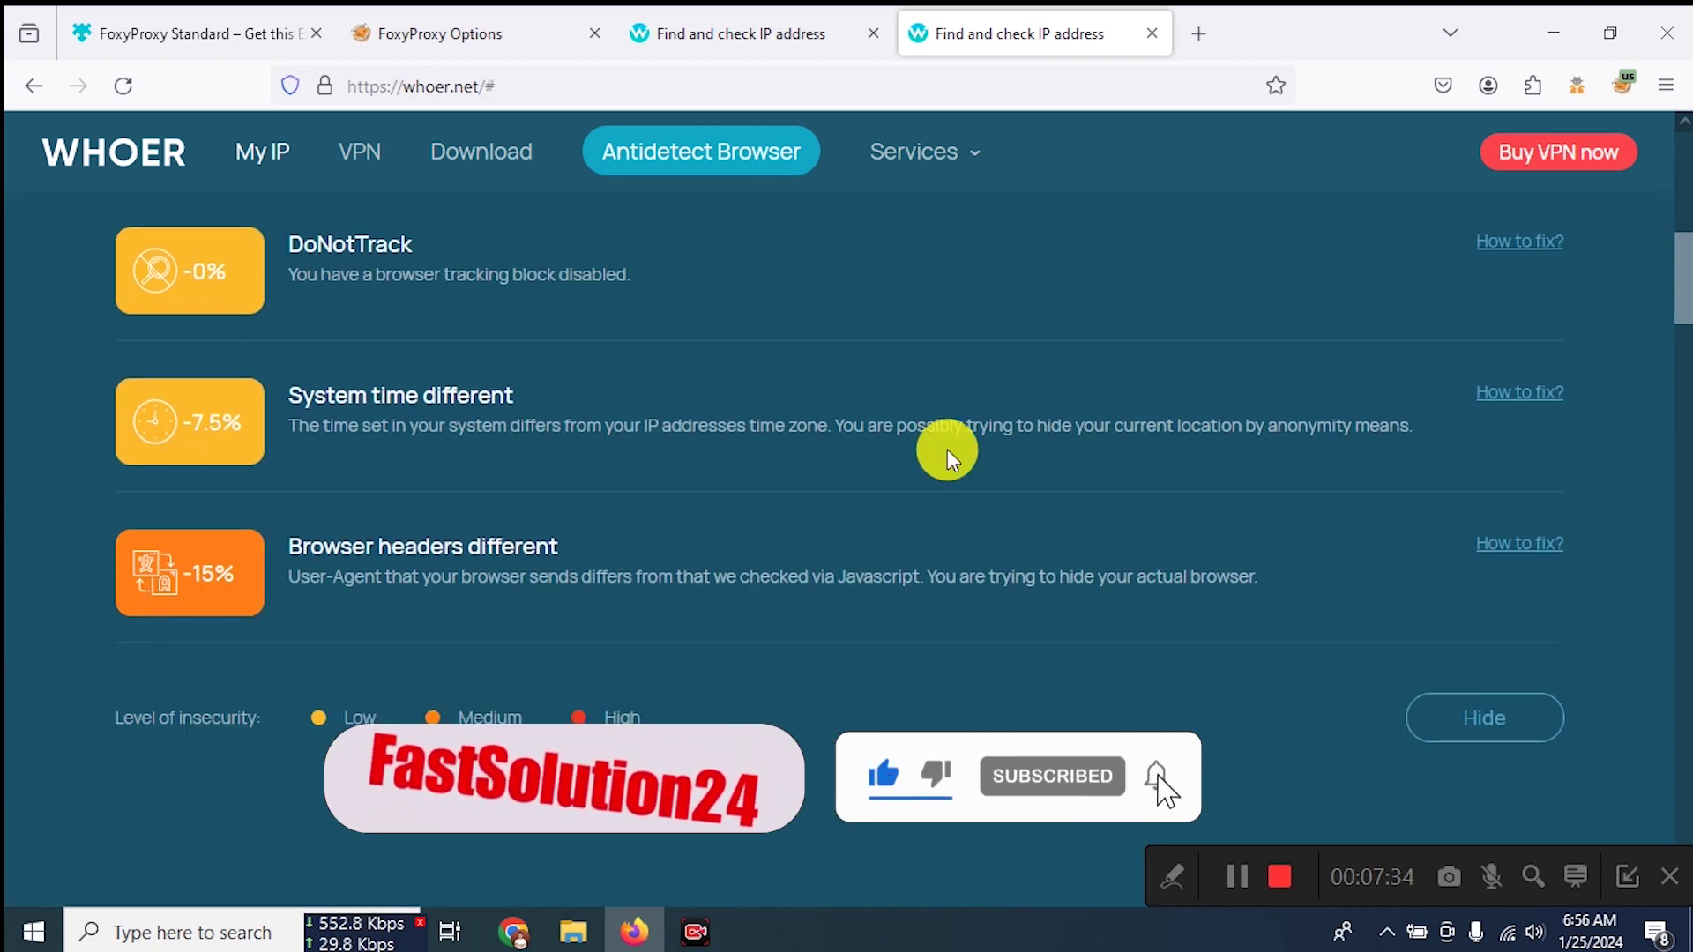
{"action": "left_click_drag", "start_coordinate": [295, 397], "coordinate": [775, 399]}
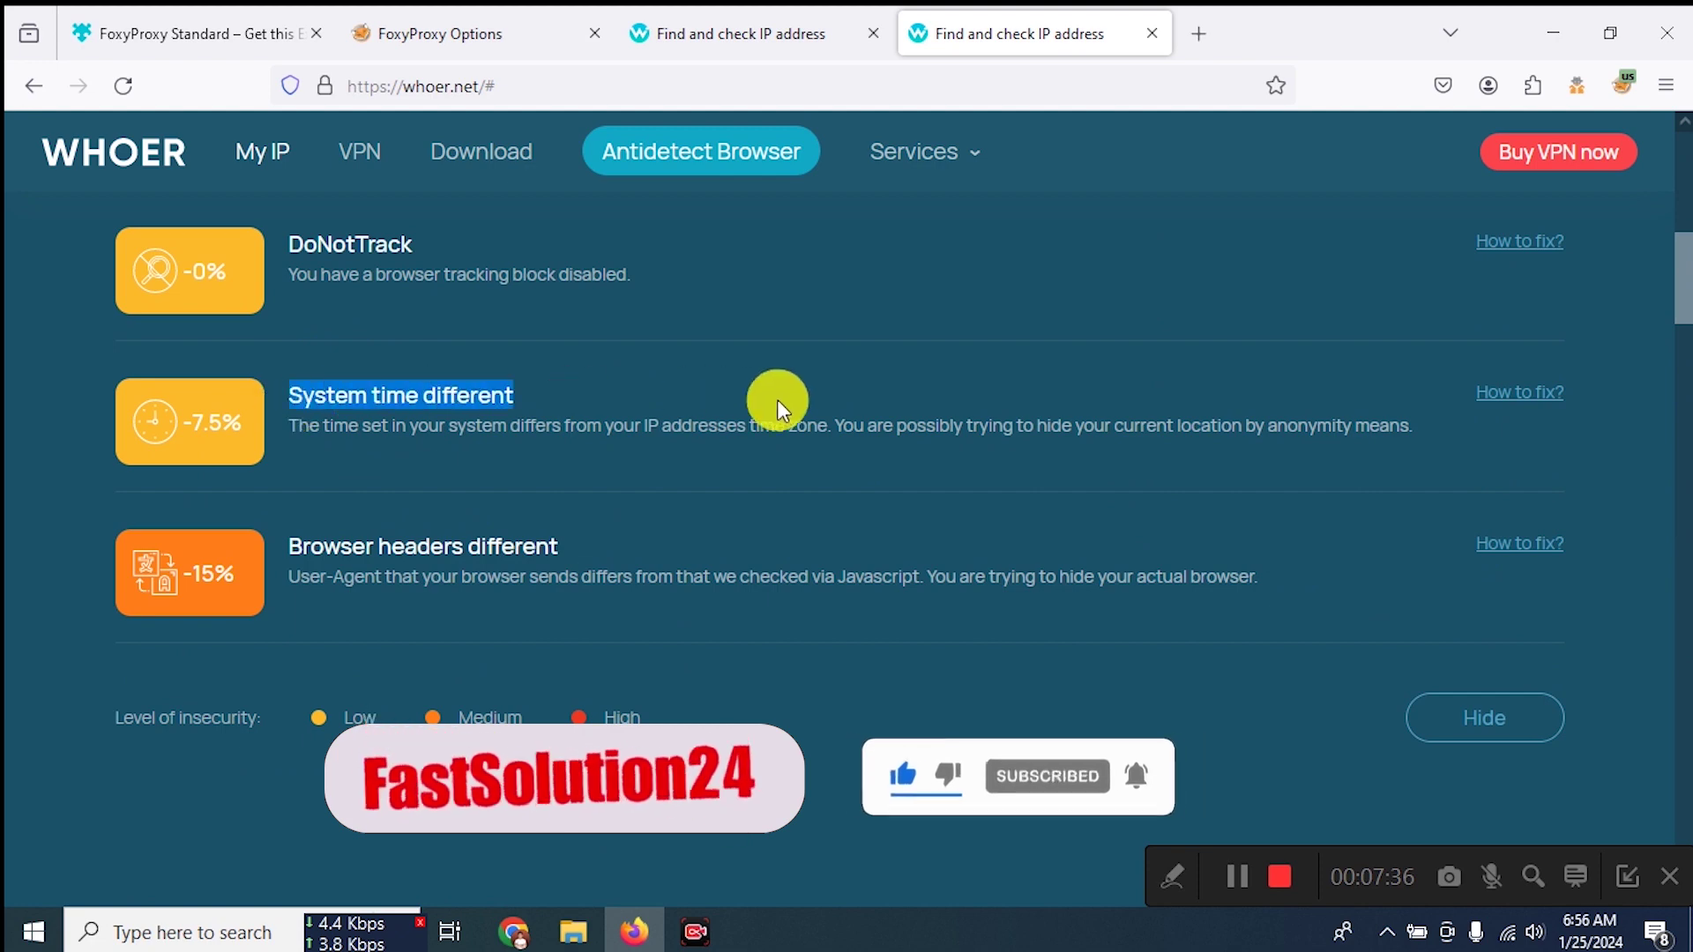
{"action": "scroll", "coordinate": [321, 571], "scroll_direction": "up", "scroll_amount": 5}
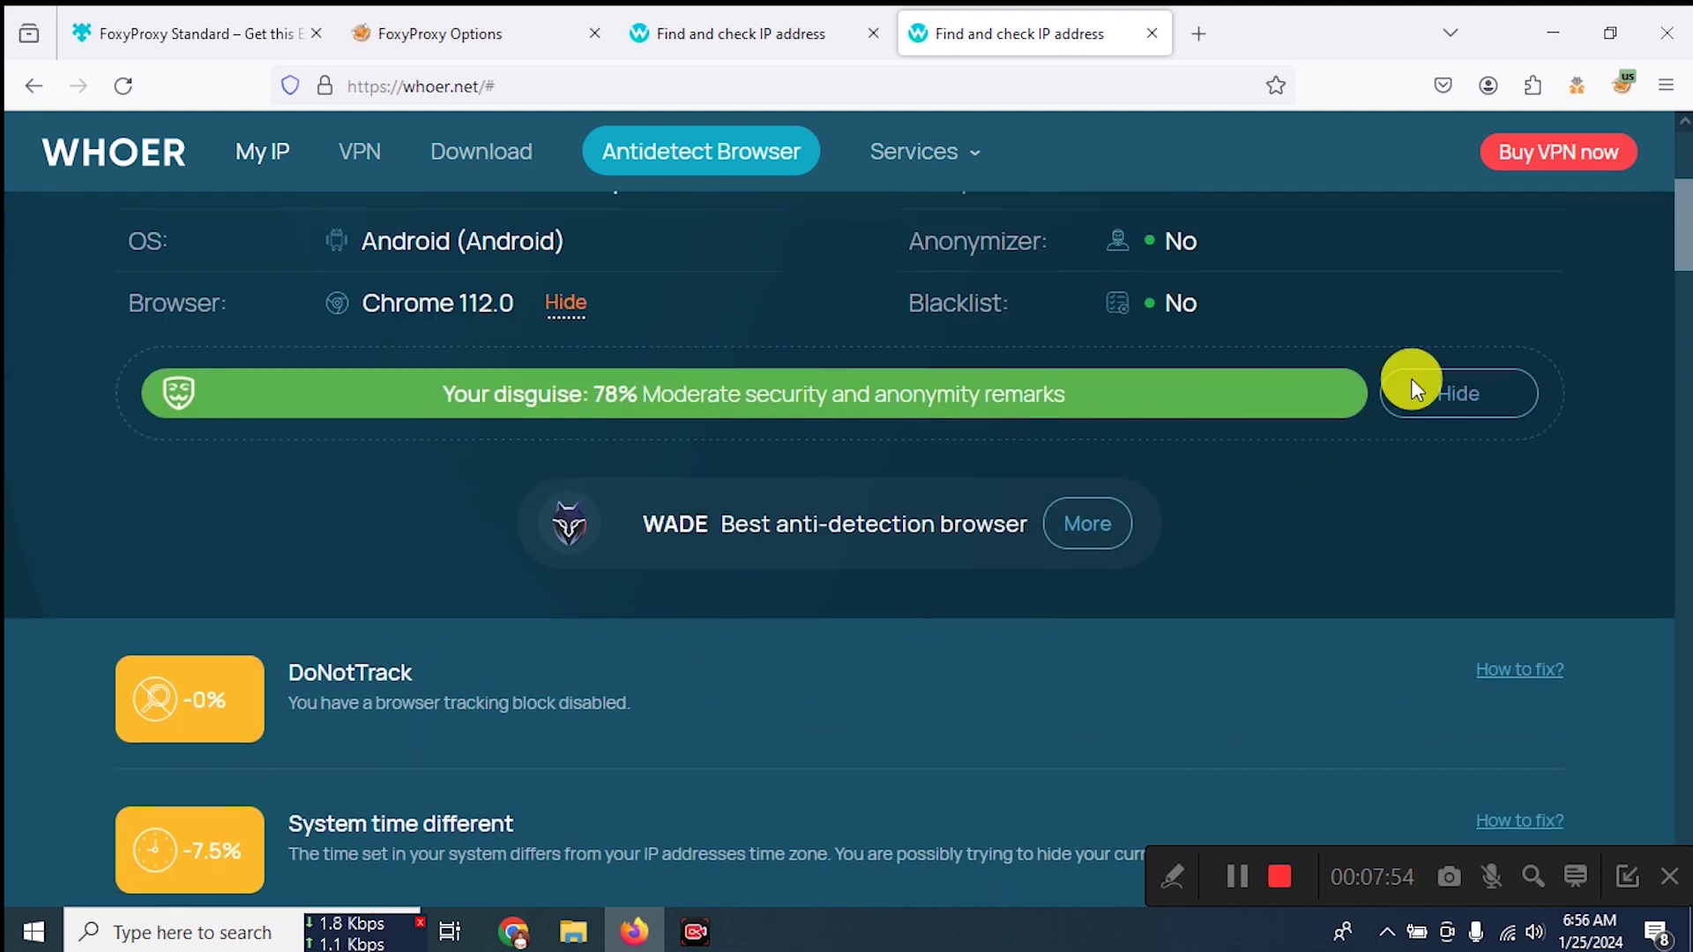
{"action": "left_click", "coordinate": [1495, 395]}
{"action": "scroll", "coordinate": [1358, 405], "scroll_direction": "up", "scroll_amount": 4}
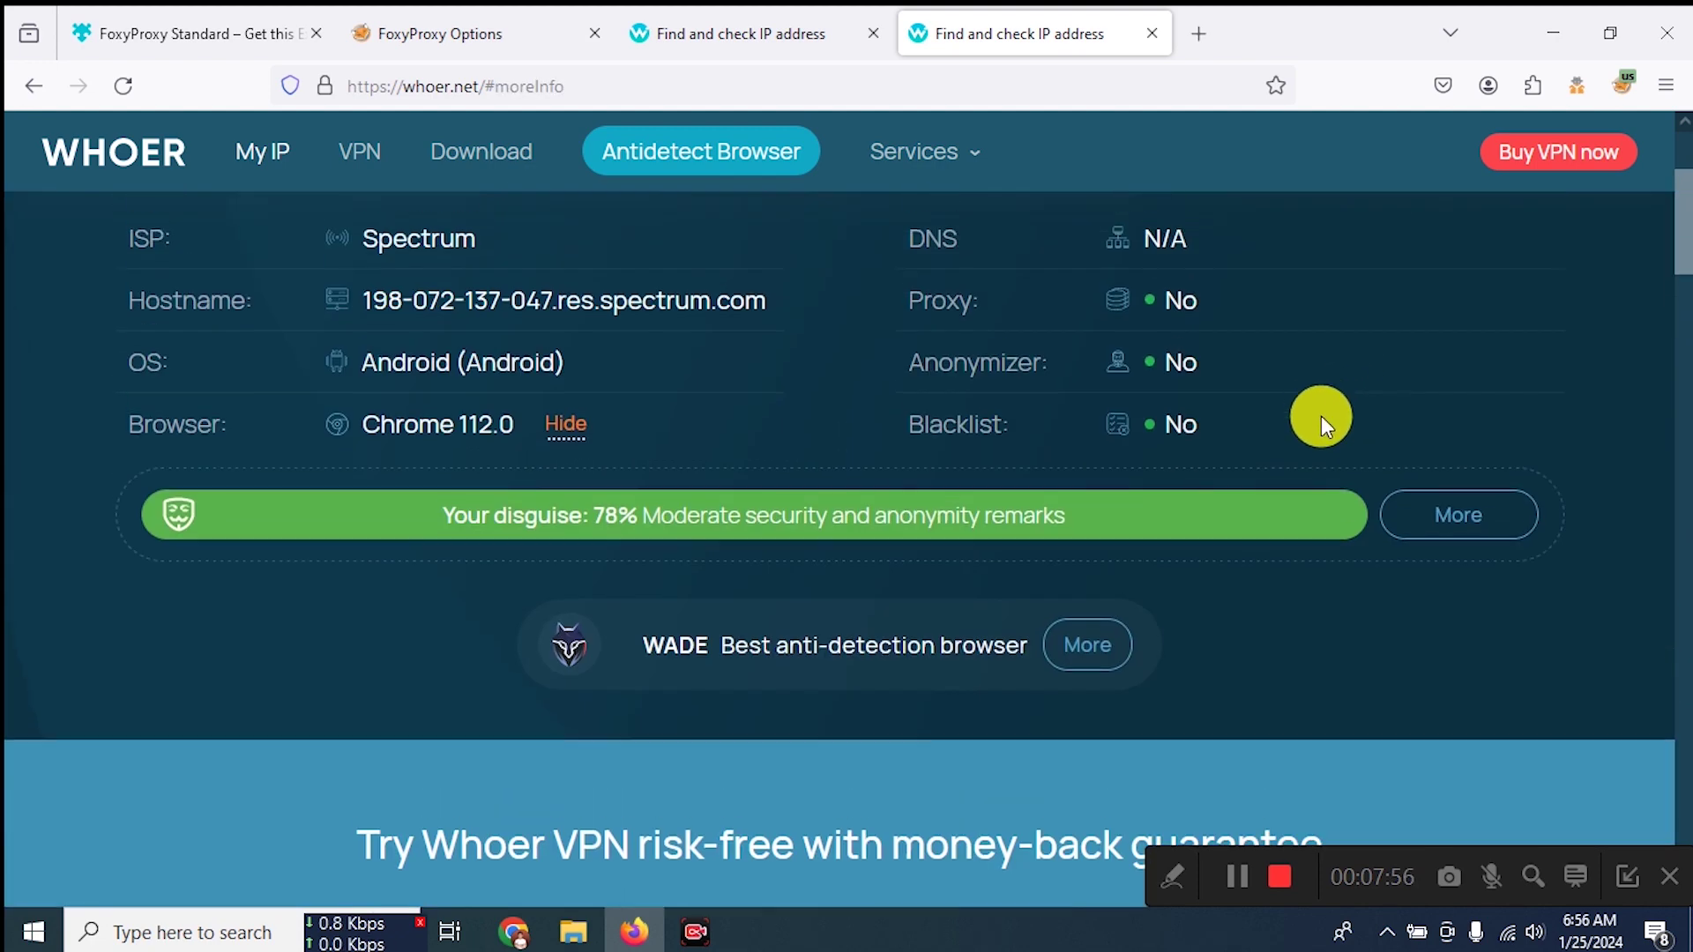
{"action": "left_click", "coordinate": [1411, 510]}
{"action": "scroll", "coordinate": [1234, 511], "scroll_direction": "down", "scroll_amount": 7}
{"action": "scroll", "coordinate": [584, 501], "scroll_direction": "up", "scroll_amount": 3}
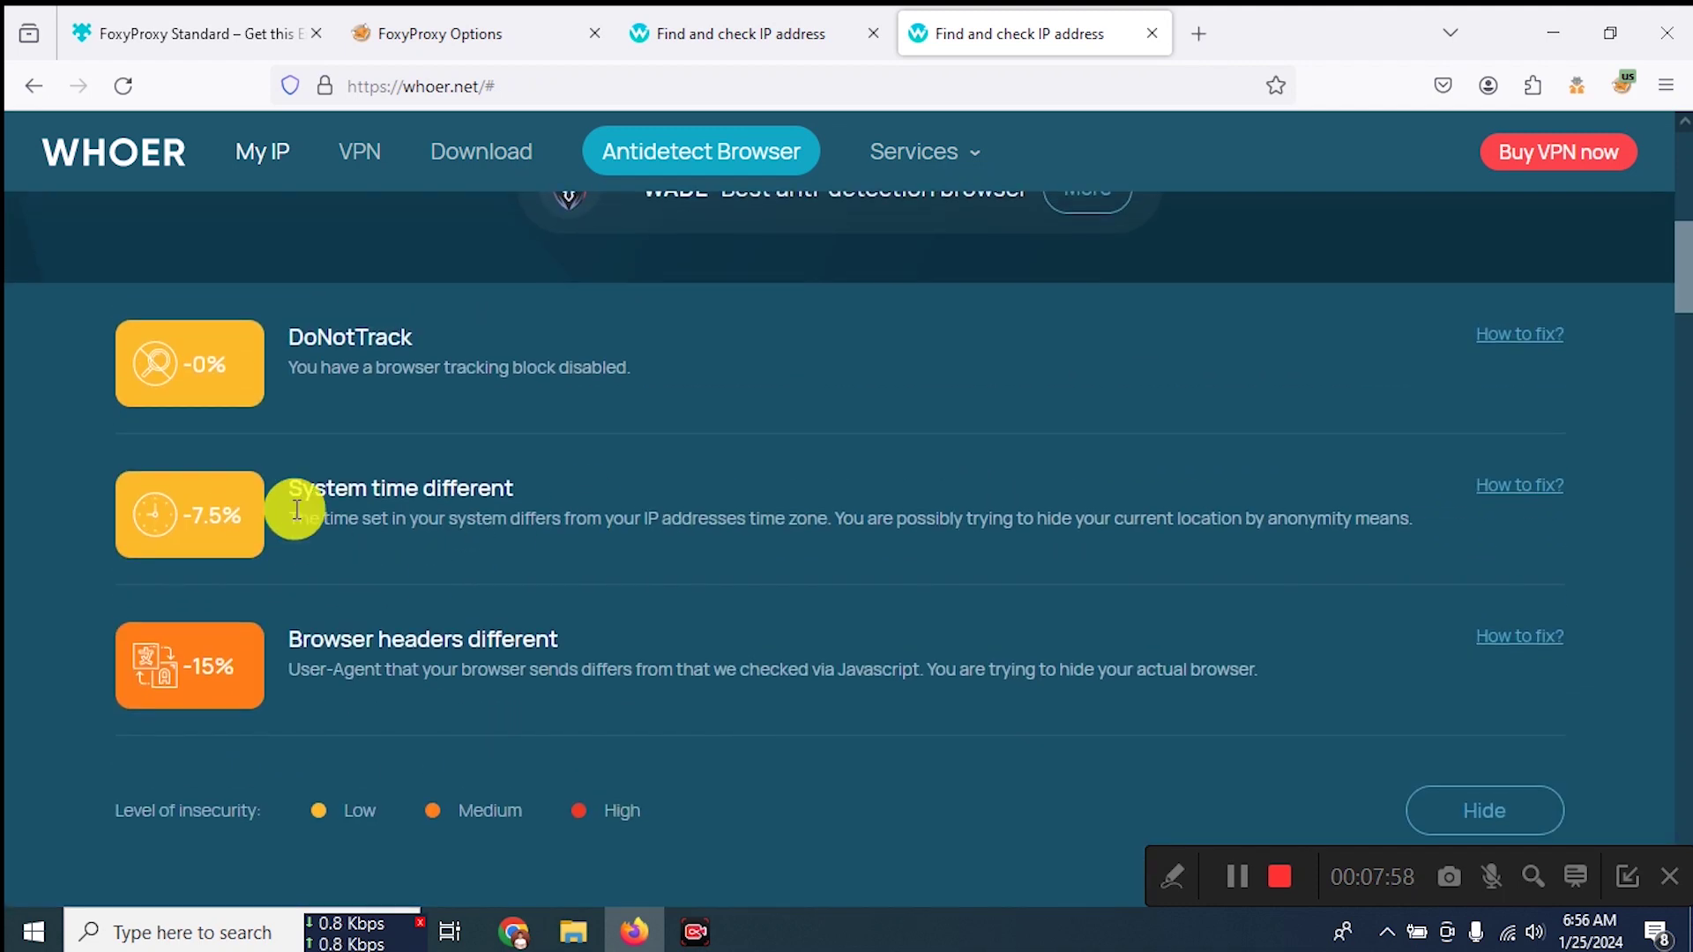
Step: Examine the system time remark and compare the zone, local time and system time in the whoer time details
{"action": "left_click_drag", "start_coordinate": [297, 509], "coordinate": [1406, 518]}
{"action": "left_click", "coordinate": [1393, 527]}
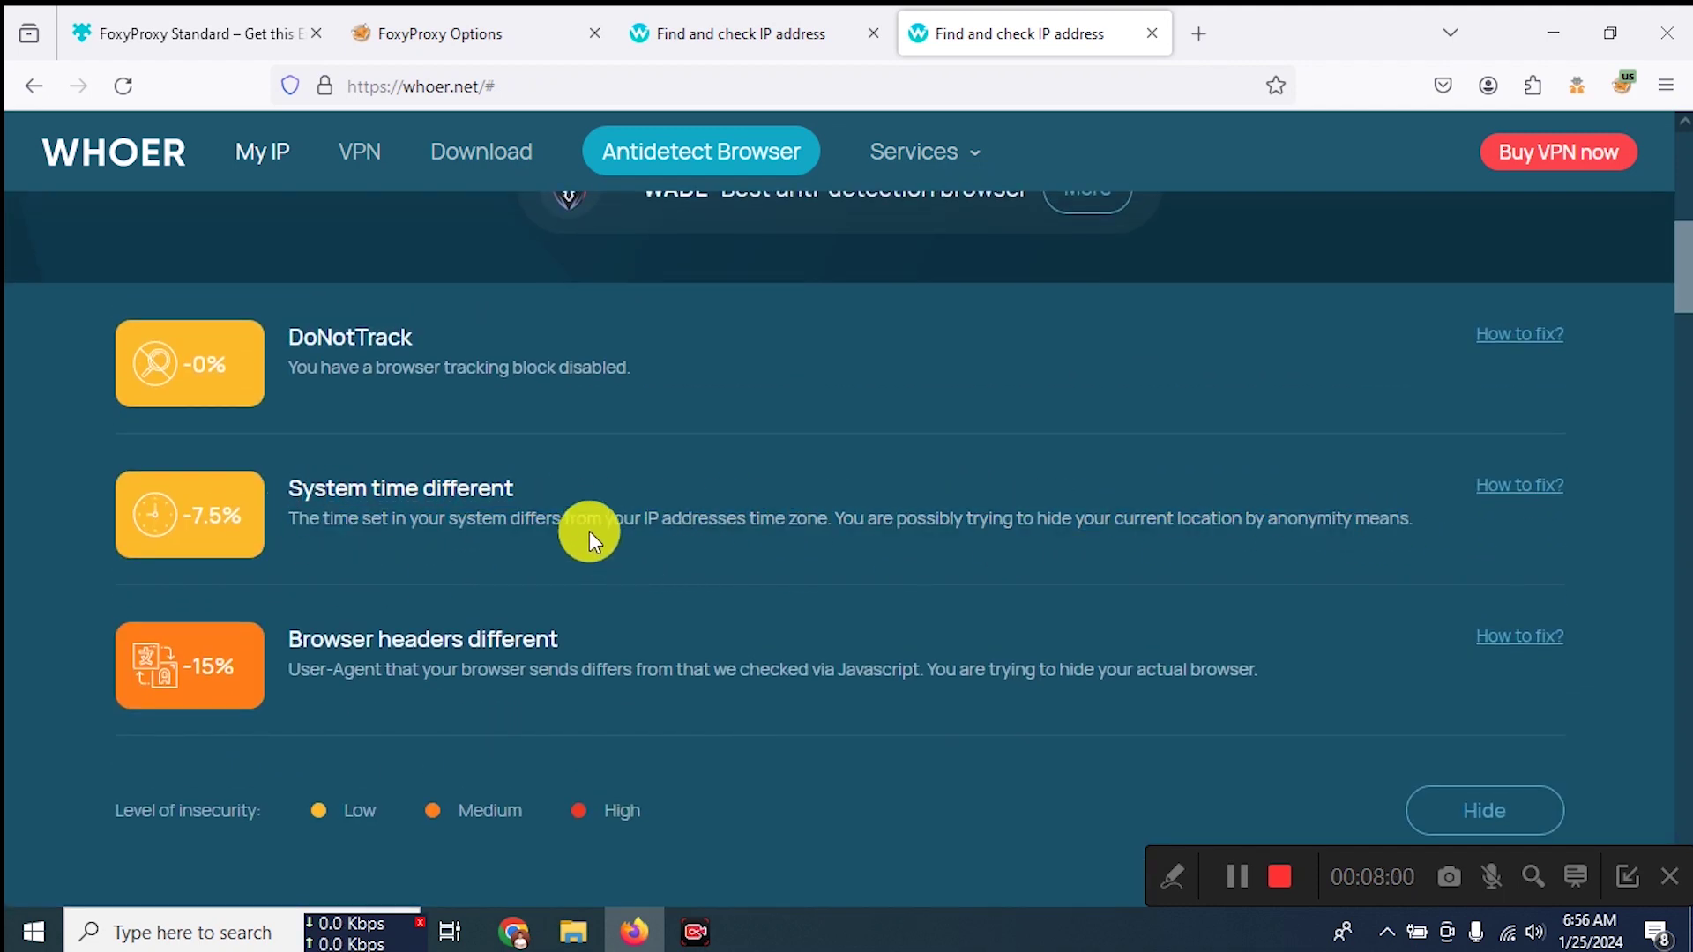
{"action": "scroll", "coordinate": [797, 605], "scroll_direction": "down", "scroll_amount": 15}
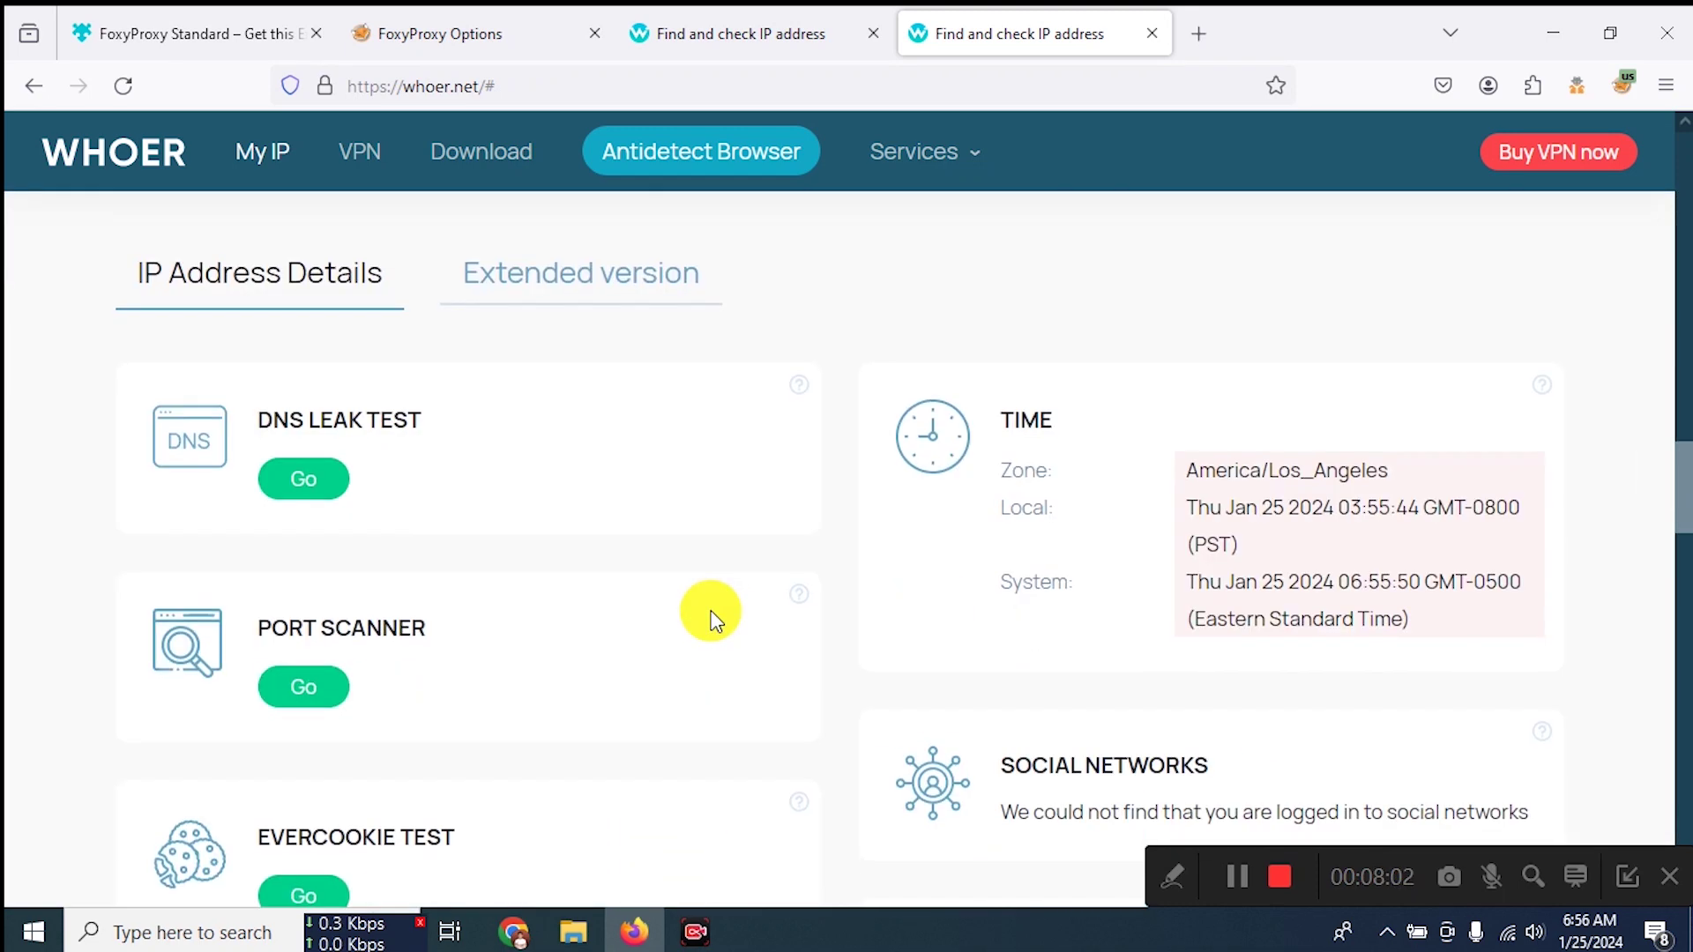
{"action": "scroll", "coordinate": [804, 573], "scroll_direction": "up", "scroll_amount": 4}
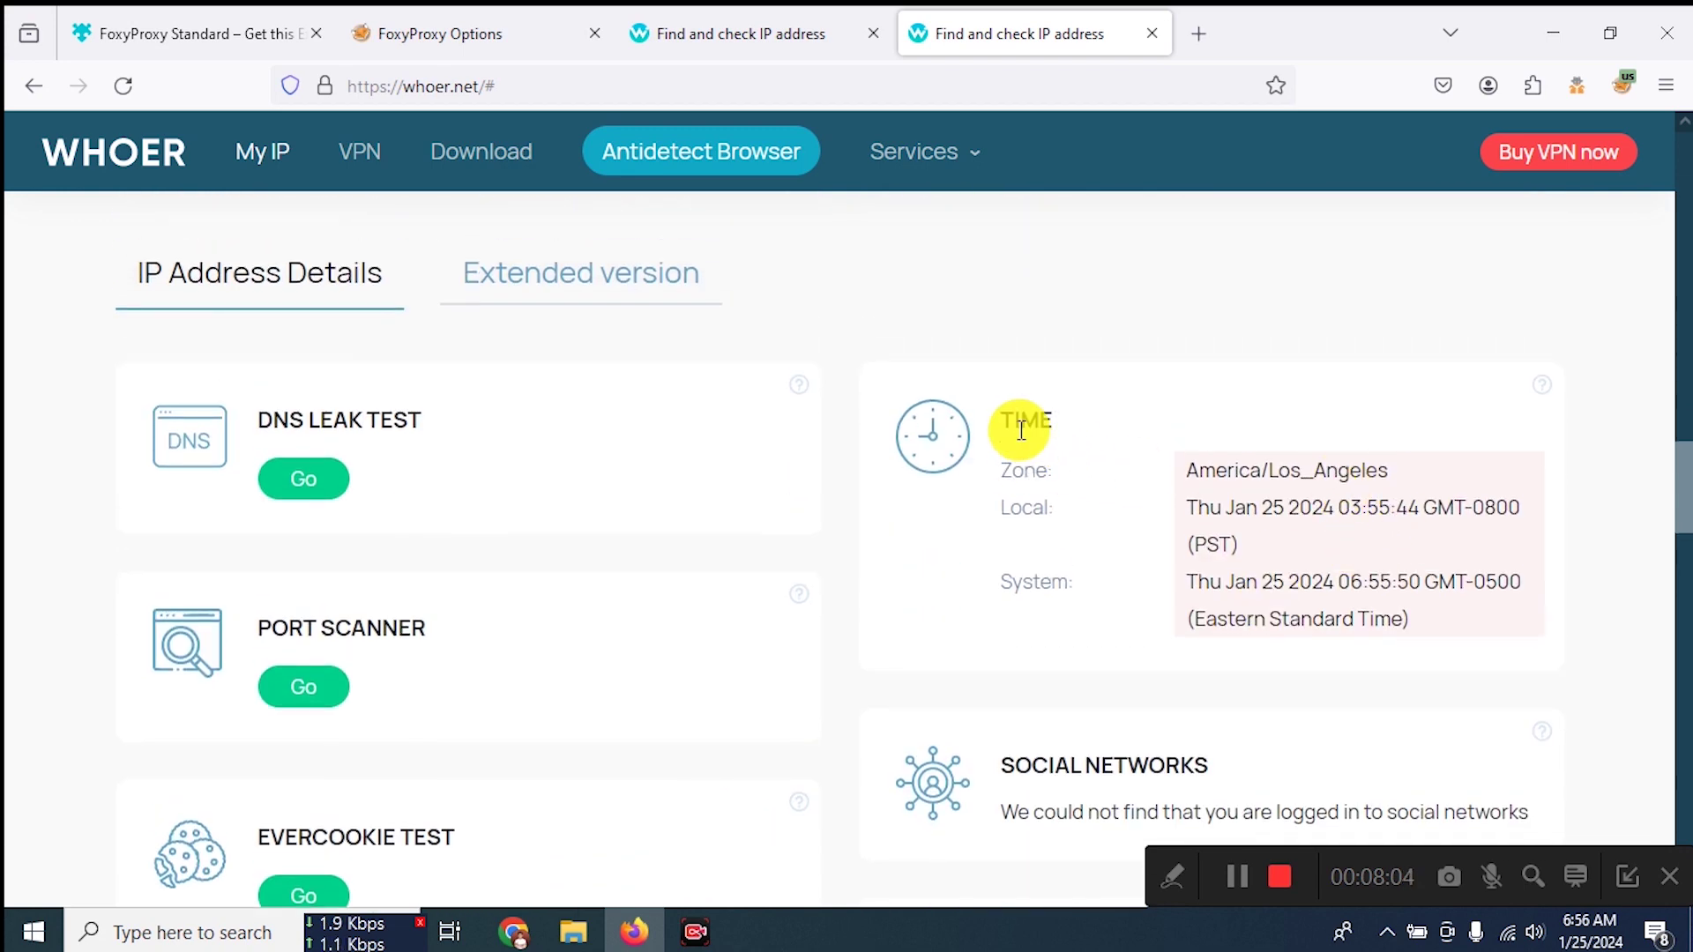
{"action": "left_click_drag", "start_coordinate": [1021, 431], "coordinate": [1341, 586]}
{"action": "left_click", "coordinate": [1190, 548]}
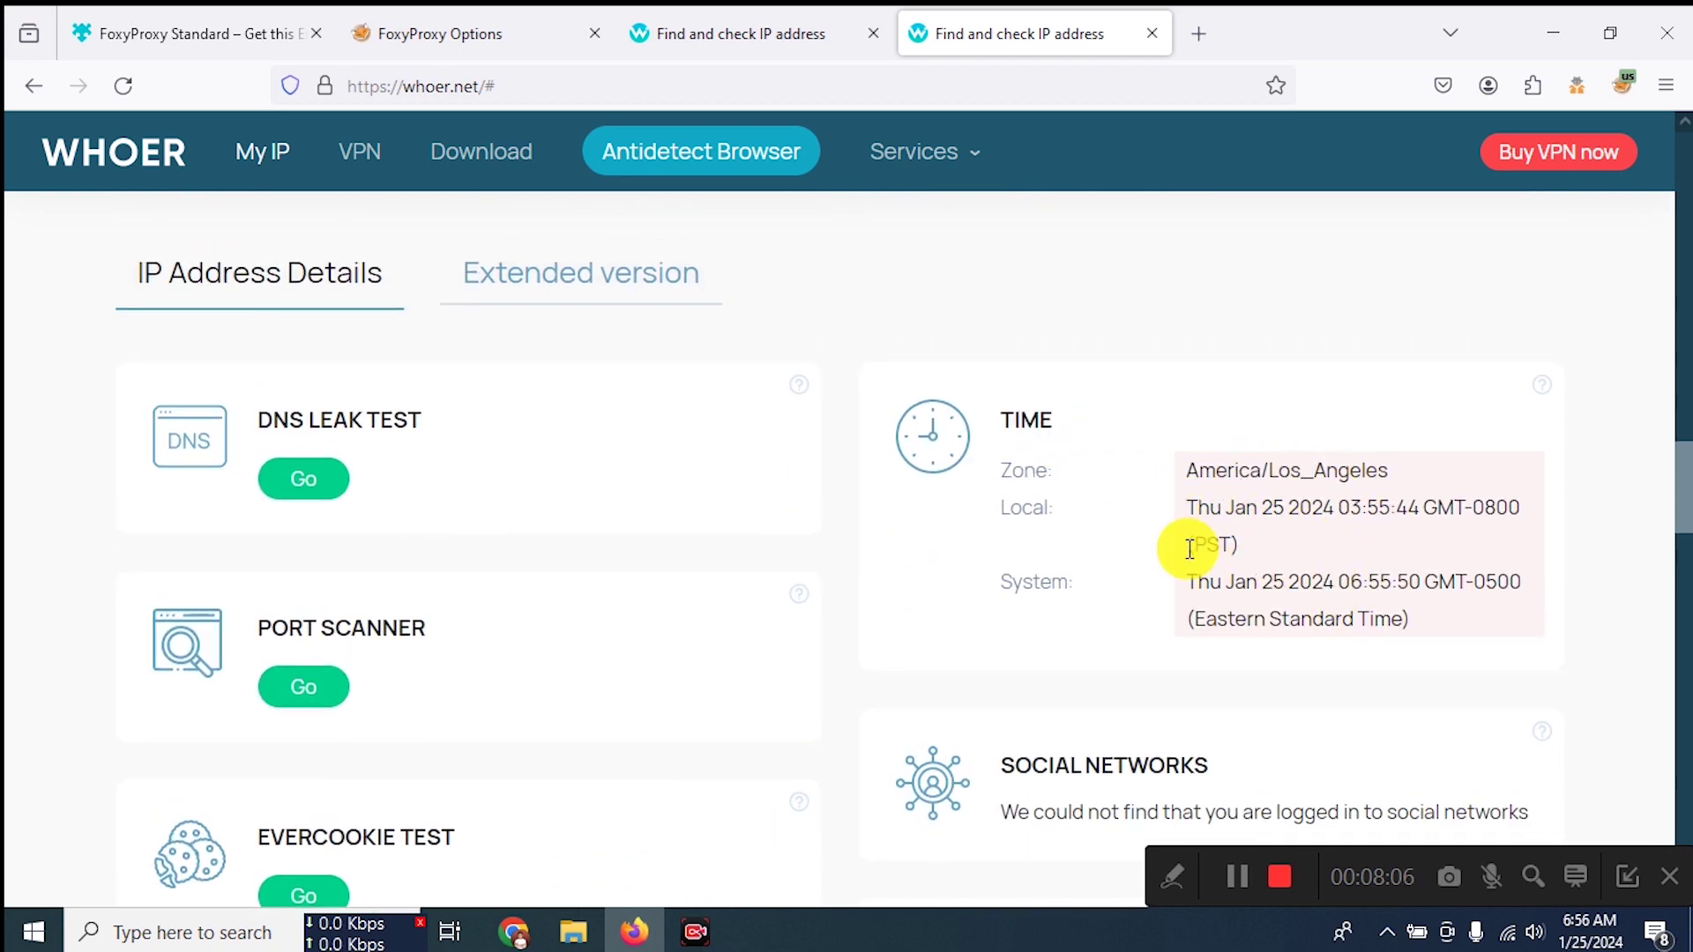
{"action": "left_click_drag", "start_coordinate": [1002, 509], "coordinate": [1414, 520]}
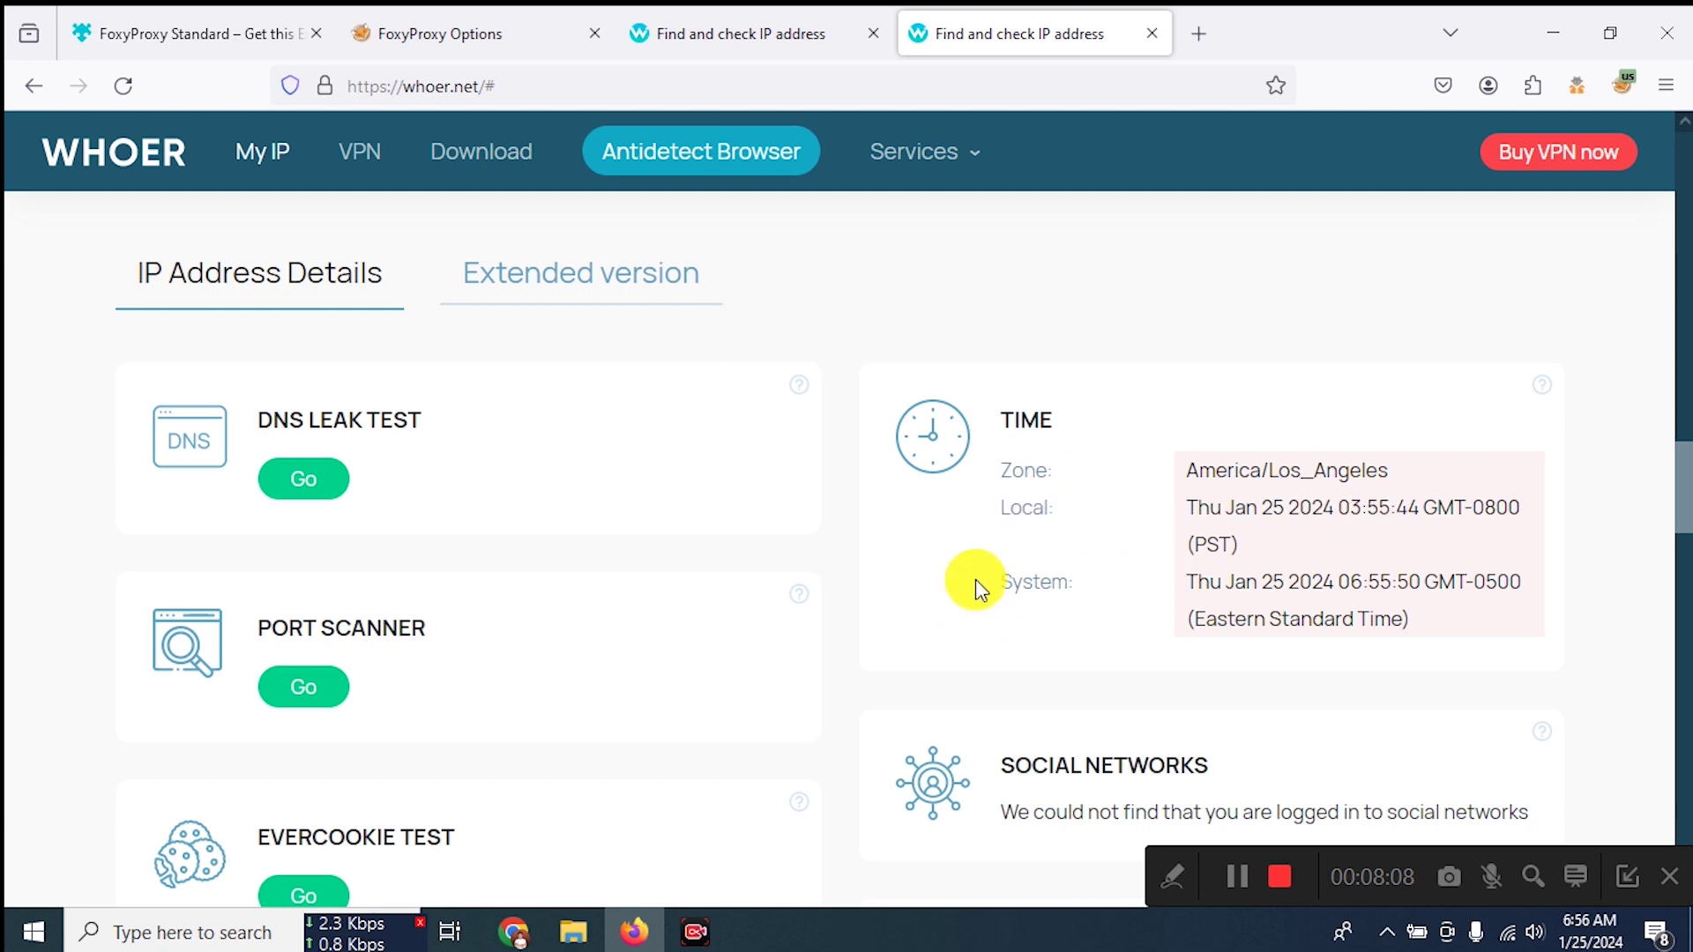
{"action": "left_click_drag", "start_coordinate": [975, 582], "coordinate": [1229, 616]}
{"action": "left_click", "coordinate": [1254, 615]}
{"action": "double_click", "coordinate": [1254, 615]}
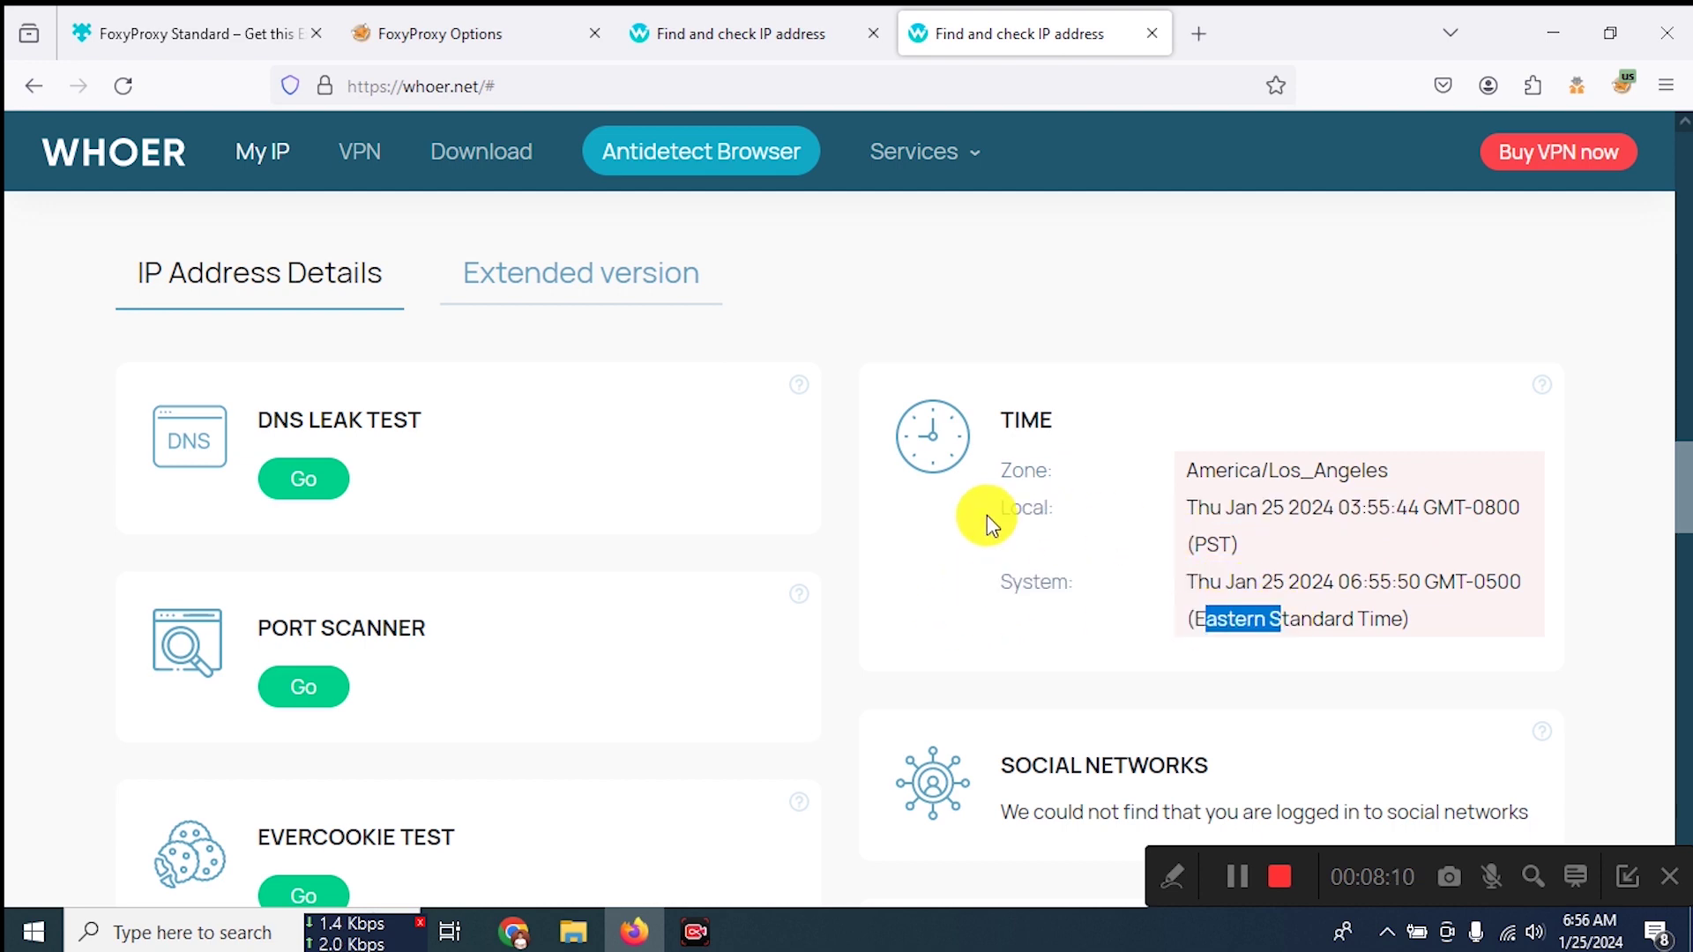
{"action": "left_click_drag", "start_coordinate": [979, 514], "coordinate": [1252, 623]}
{"action": "left_click", "coordinate": [1227, 547]}
{"action": "left_click", "coordinate": [1252, 622]}
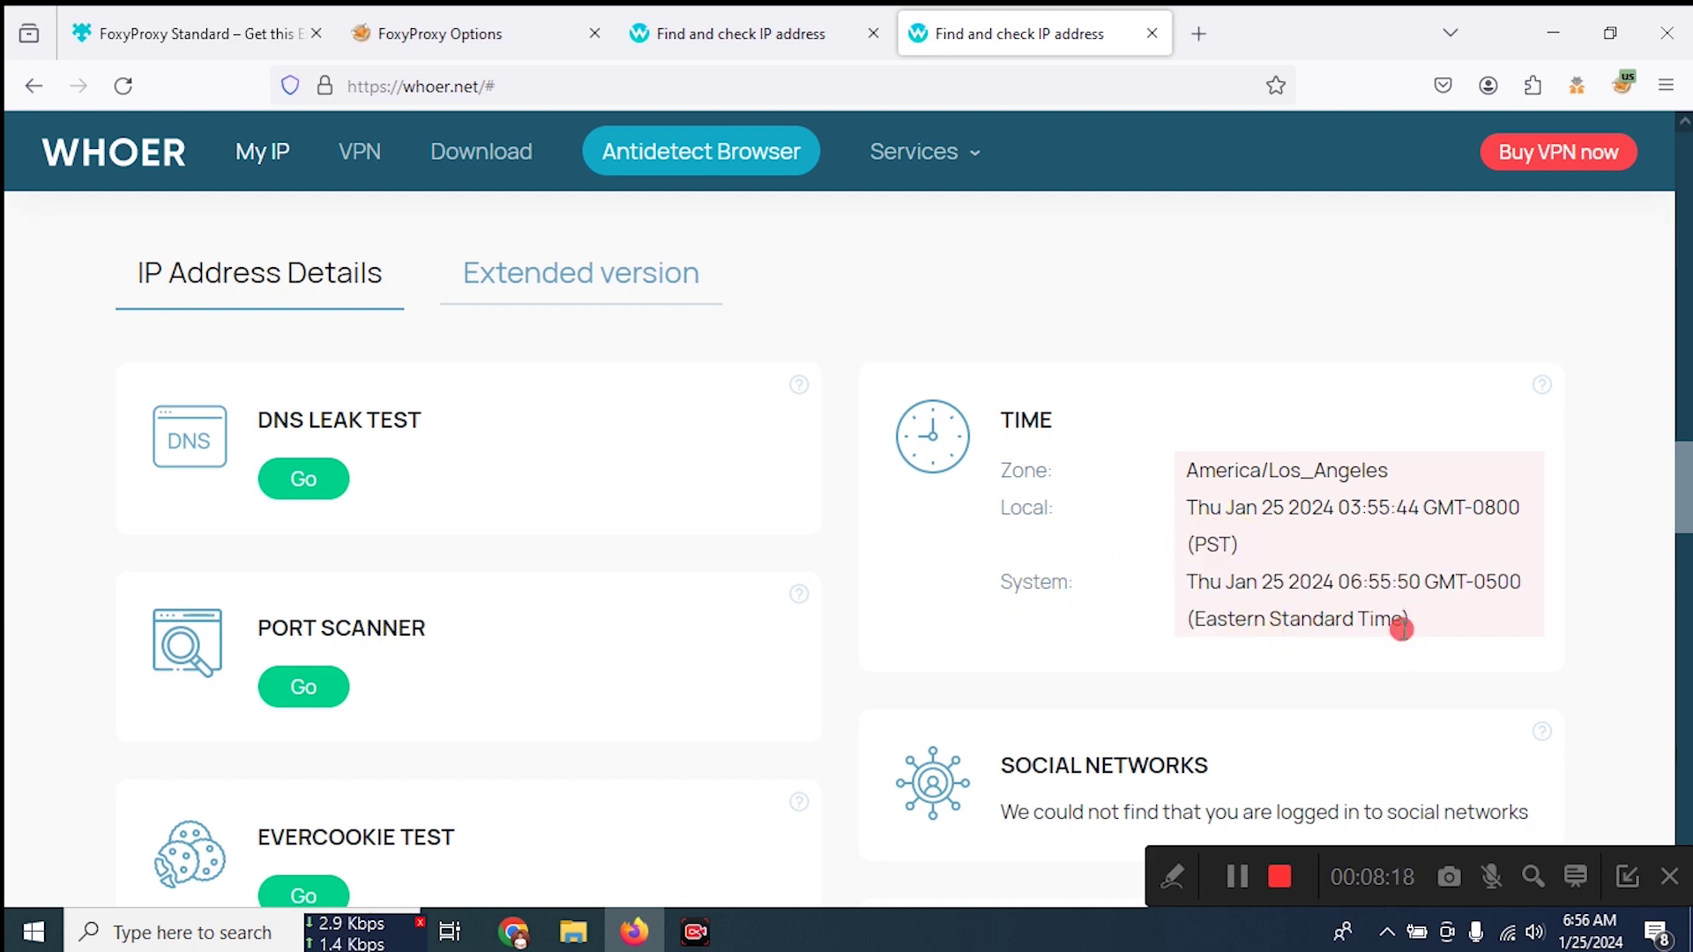
{"action": "left_click_drag", "start_coordinate": [1402, 622], "coordinate": [1207, 573]}
{"action": "double_click", "coordinate": [1212, 544]}
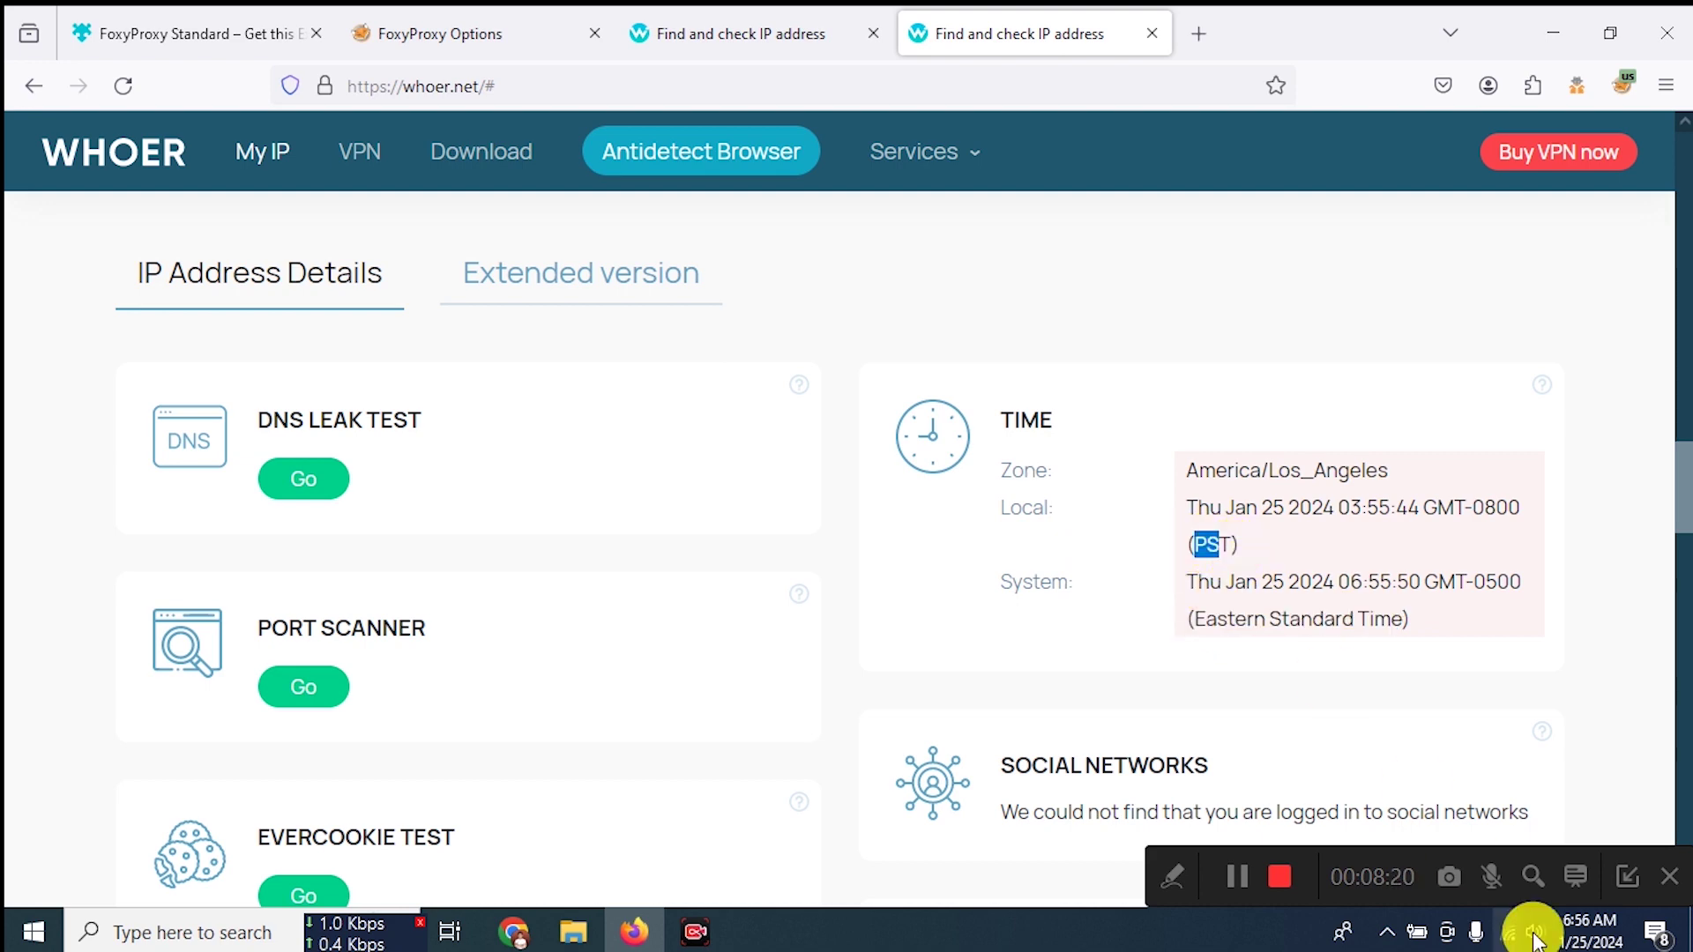
Step: Set the Windows time zone to (UTC-08:00) Pacific Time (US & Canada) in the date and time settings and close them
{"action": "right_click", "coordinate": [1587, 938]}
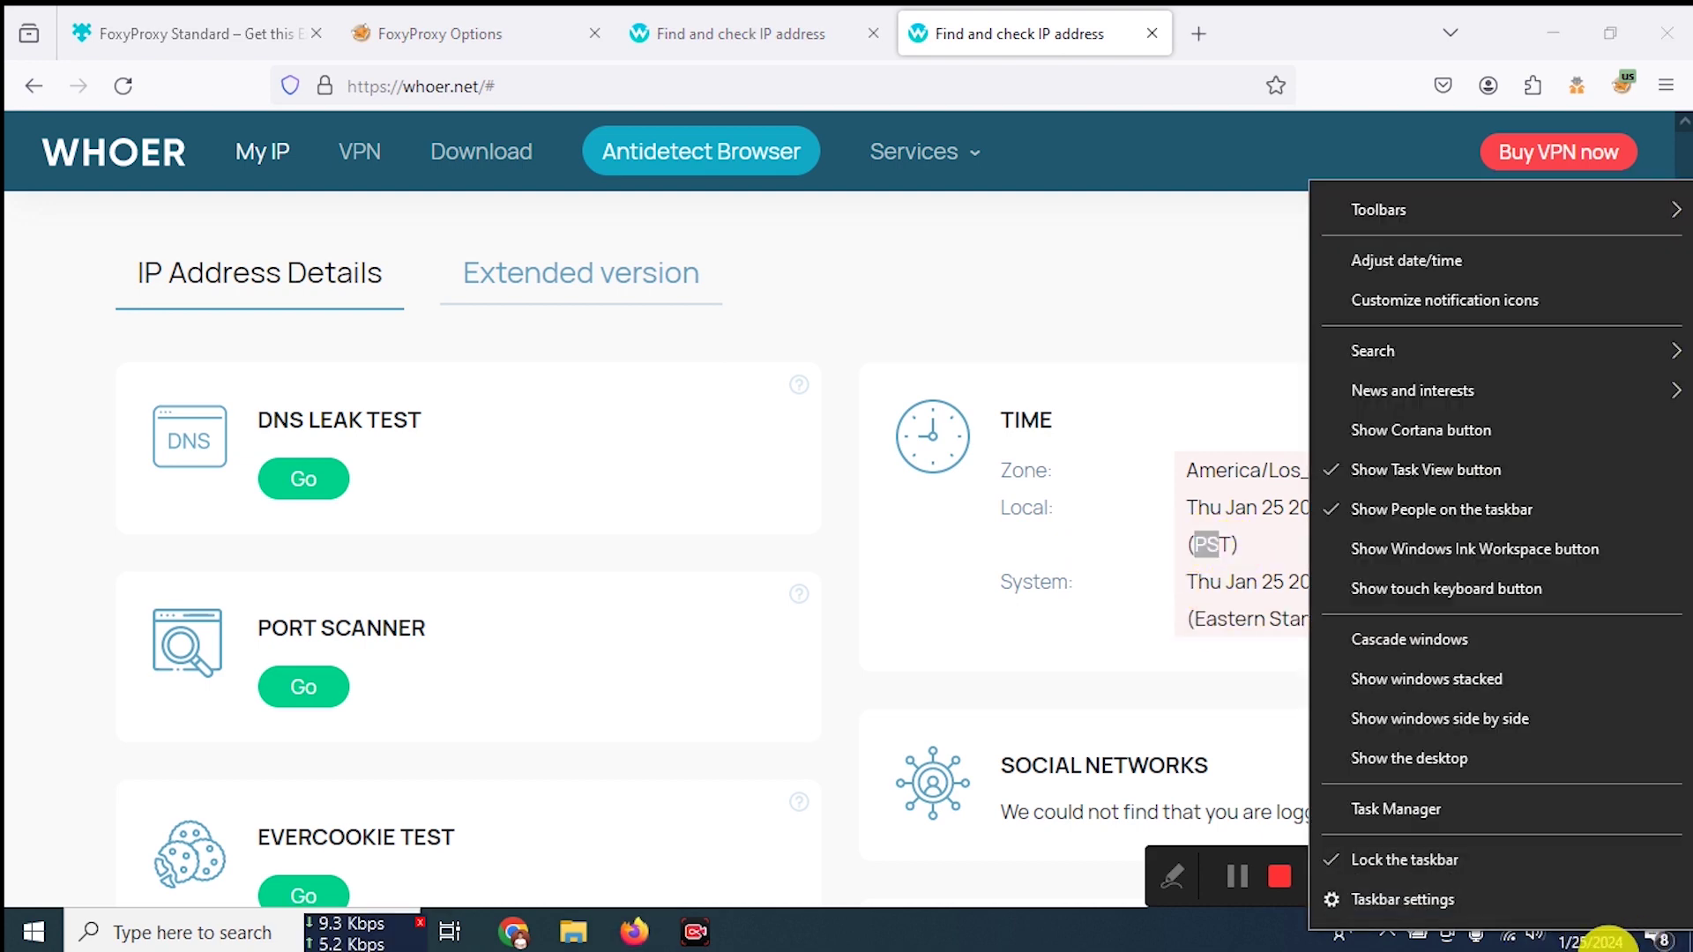
{"action": "left_click", "coordinate": [1399, 262]}
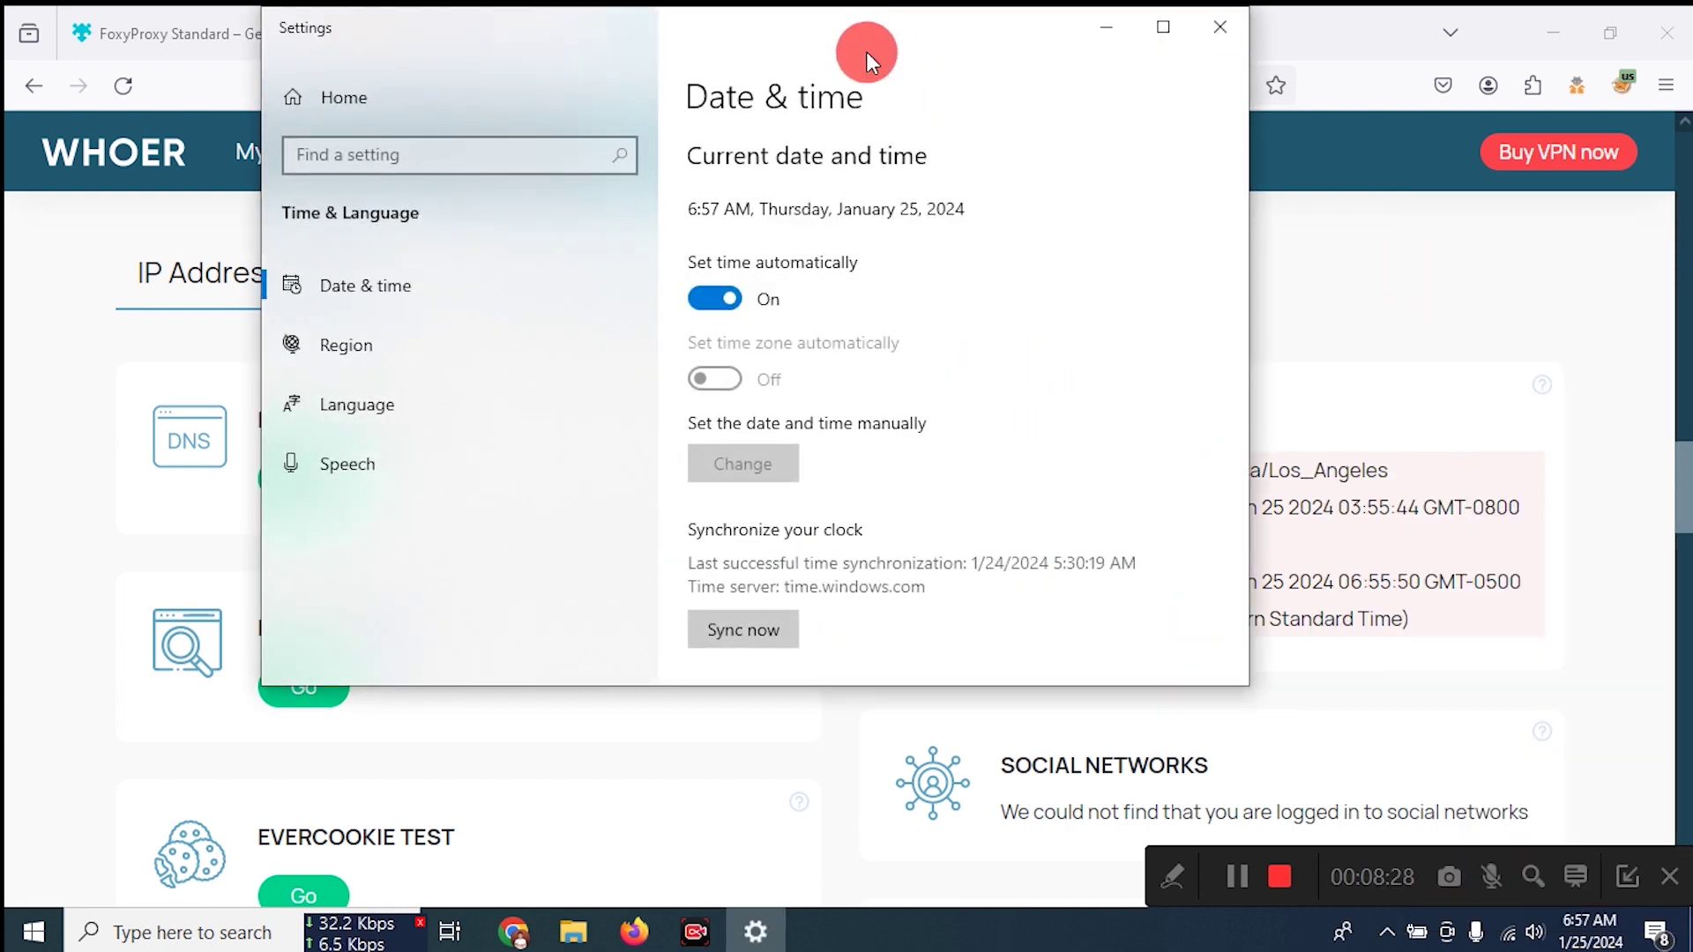
{"action": "left_click_drag", "start_coordinate": [872, 37], "coordinate": [615, 71]}
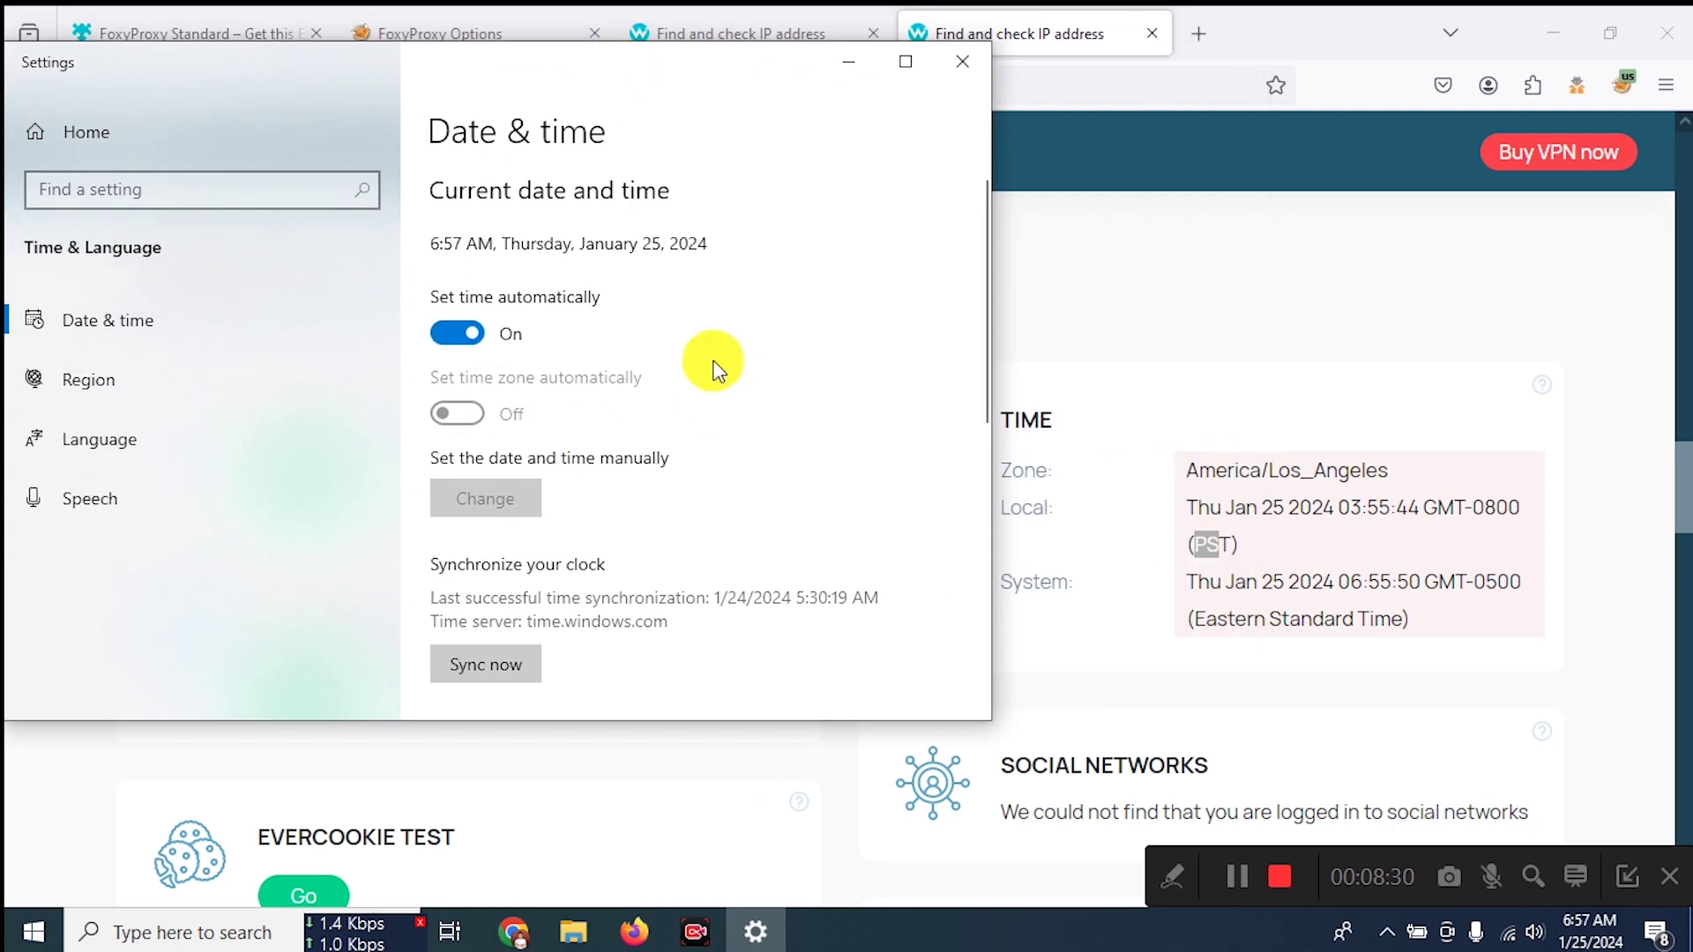
{"action": "scroll", "coordinate": [714, 366], "scroll_direction": "down", "scroll_amount": 3}
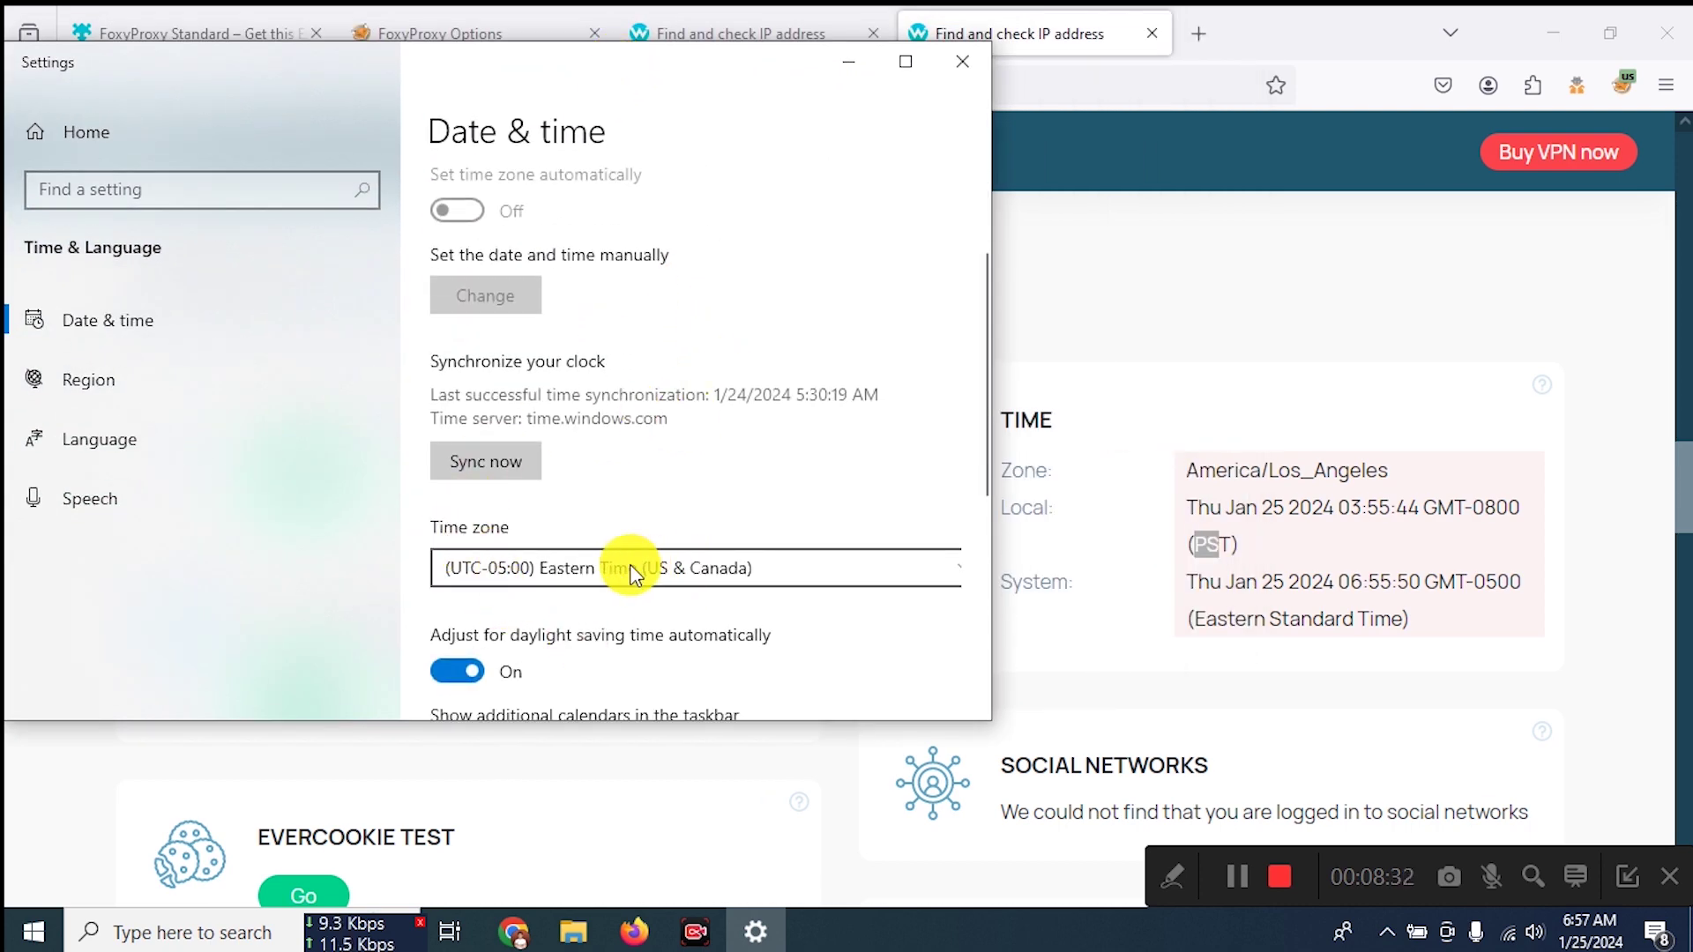
{"action": "scroll", "coordinate": [629, 569], "scroll_direction": "down", "scroll_amount": 1}
{"action": "left_click", "coordinate": [626, 471]}
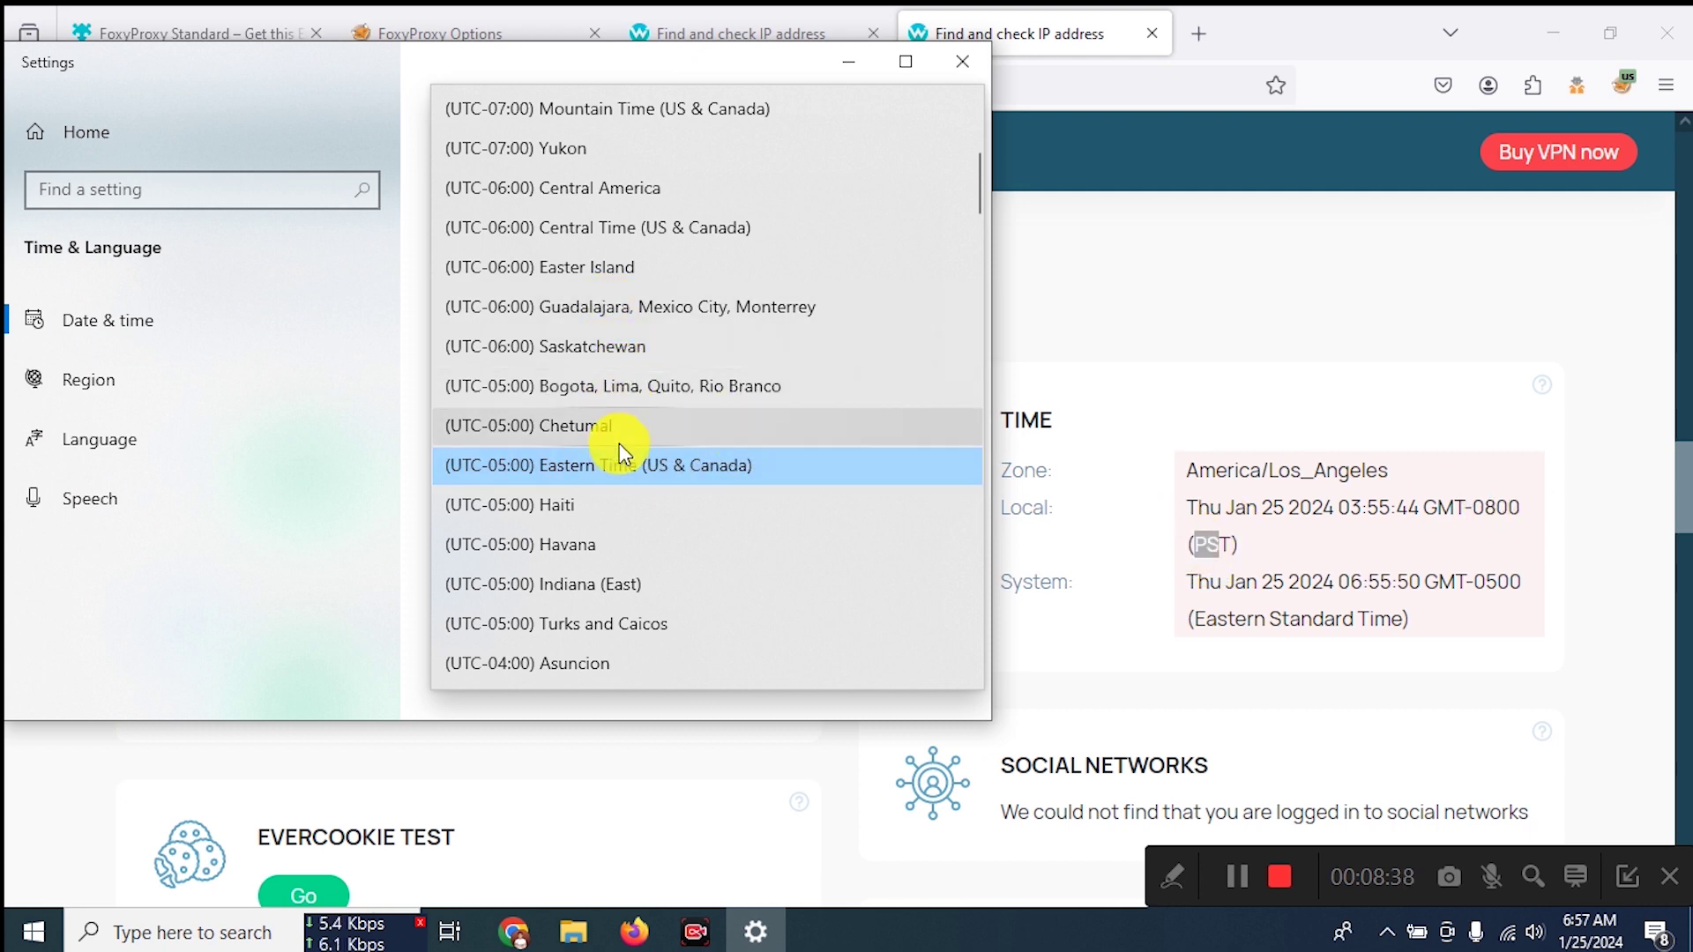
{"action": "scroll", "coordinate": [596, 388], "scroll_direction": "up", "scroll_amount": 2}
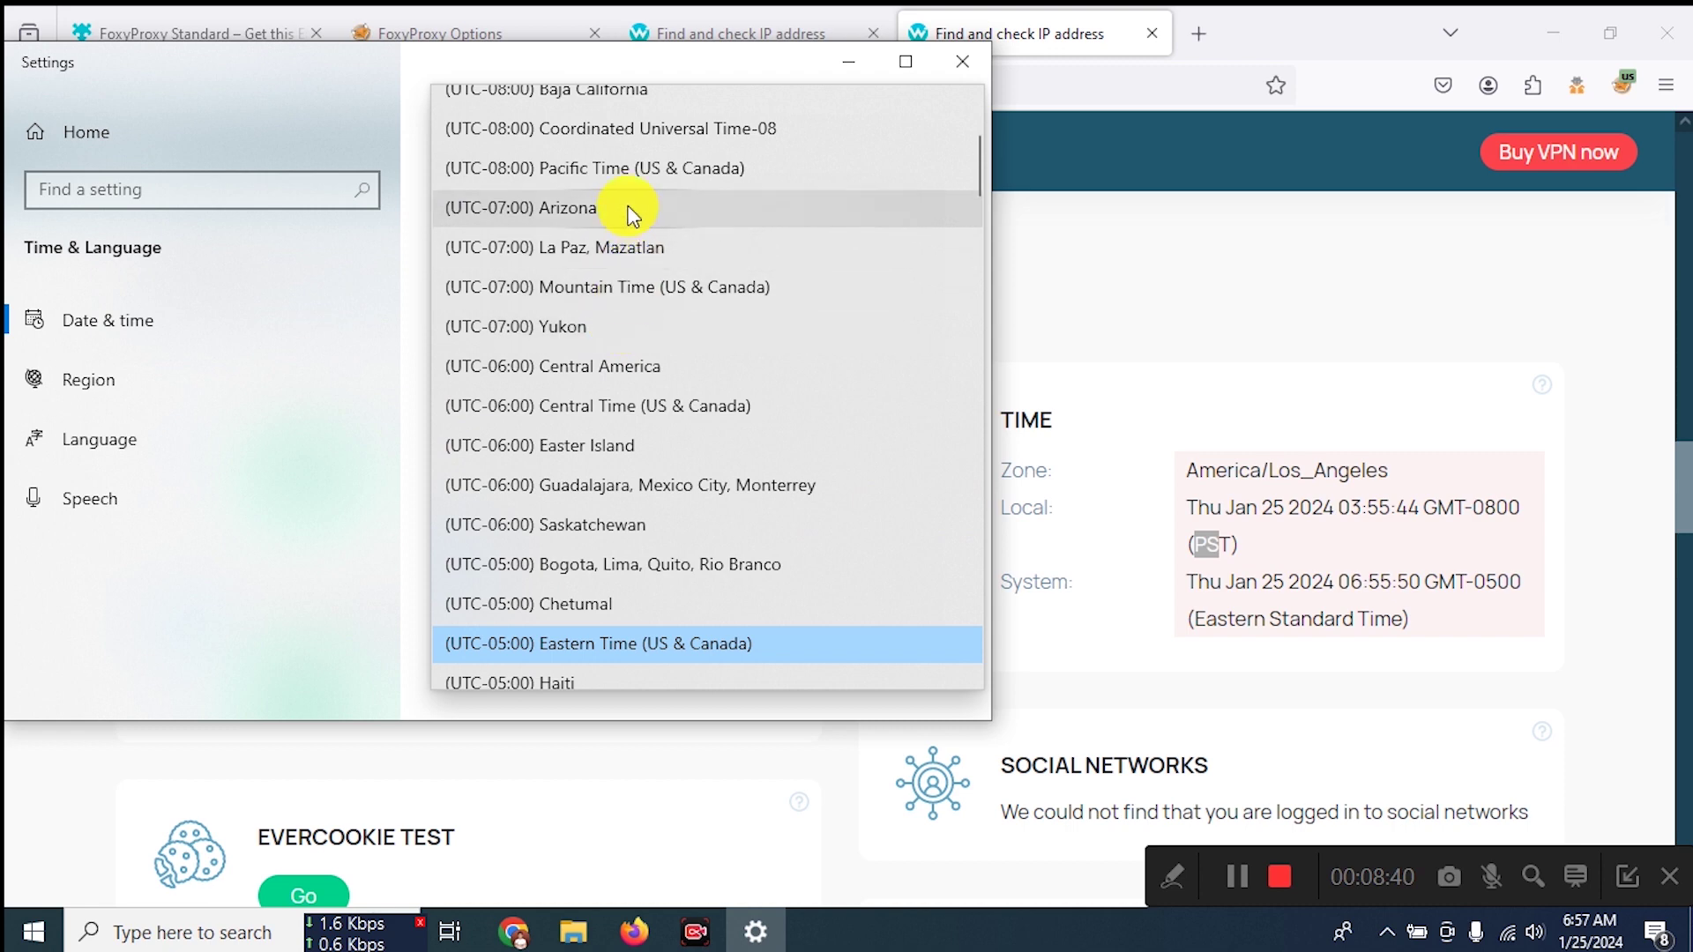
{"action": "left_click", "coordinate": [621, 169]}
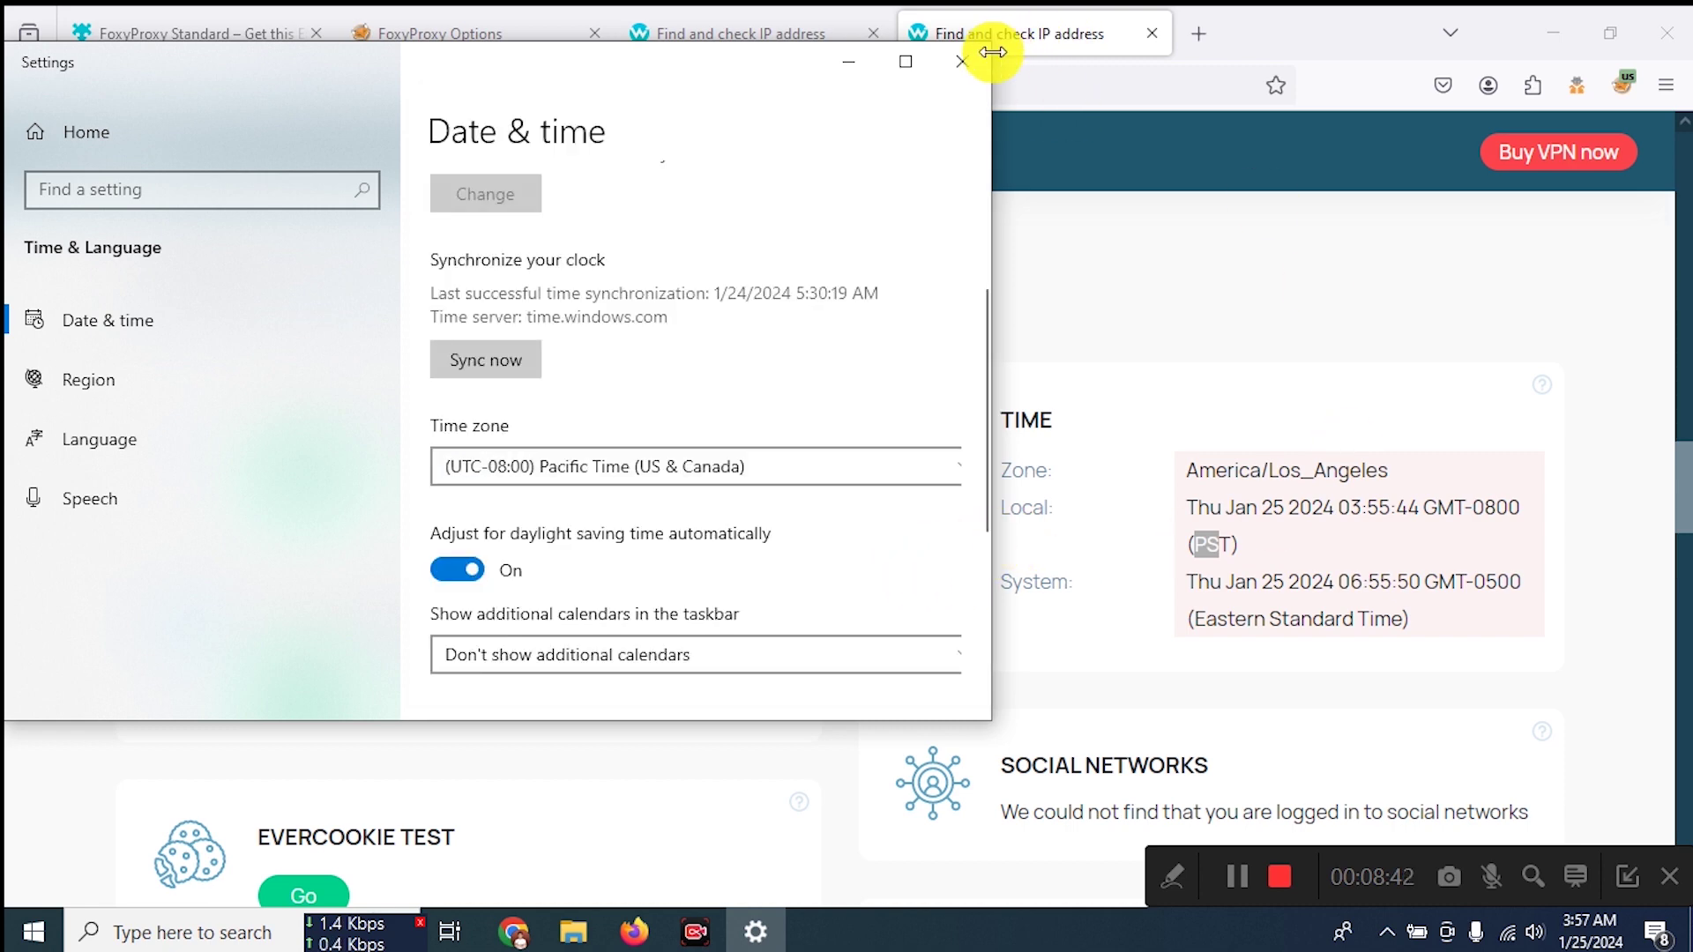
{"action": "scroll", "coordinate": [740, 335], "scroll_direction": "down", "scroll_amount": 3}
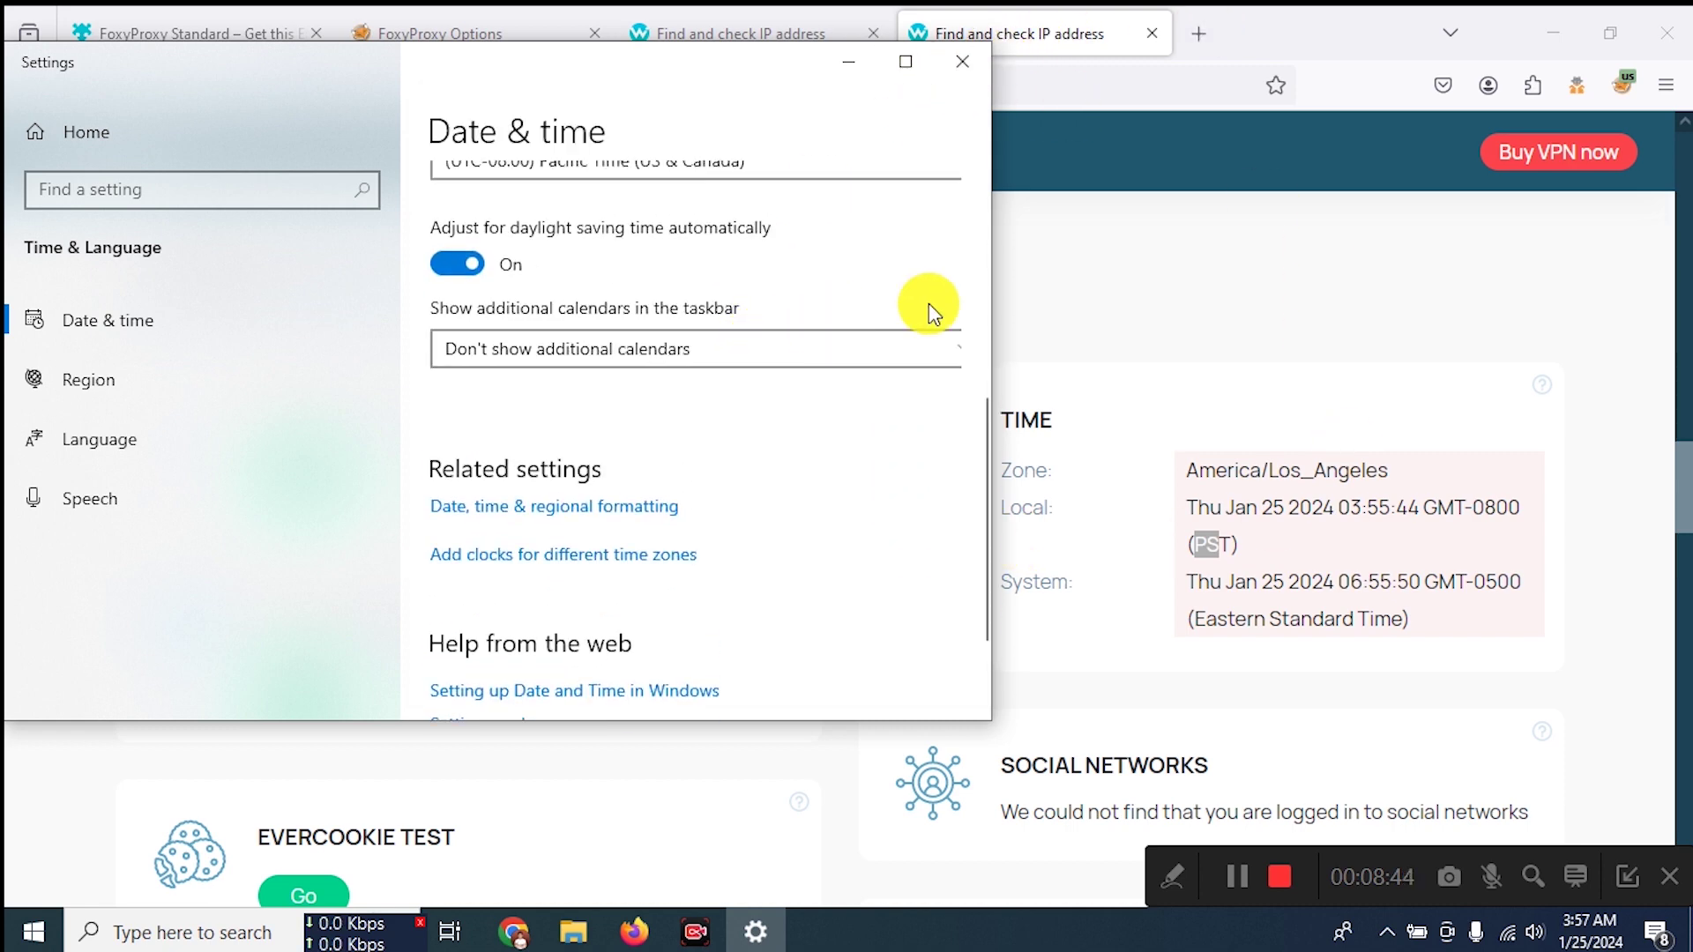
{"action": "left_click", "coordinate": [1067, 35]}
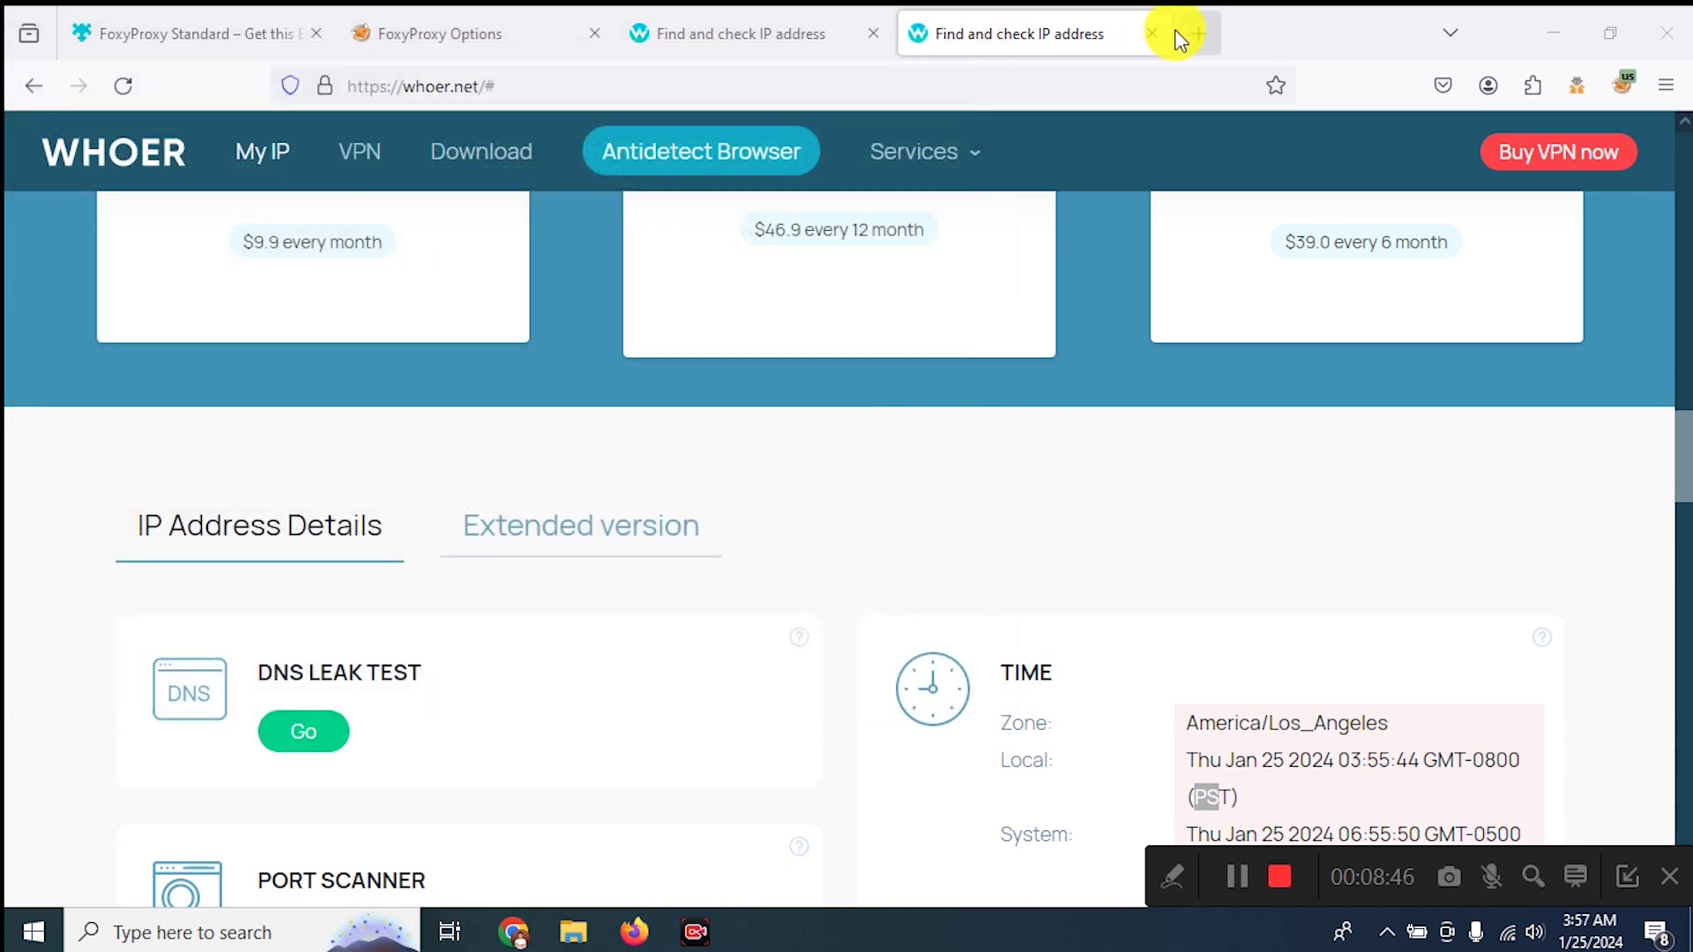
Step: Load whoer.net again in the same tab and check the IP summary and disguise rating
{"action": "left_click", "coordinate": [1180, 35]}
{"action": "left_click", "coordinate": [1076, 37]}
{"action": "left_click", "coordinate": [480, 134]}
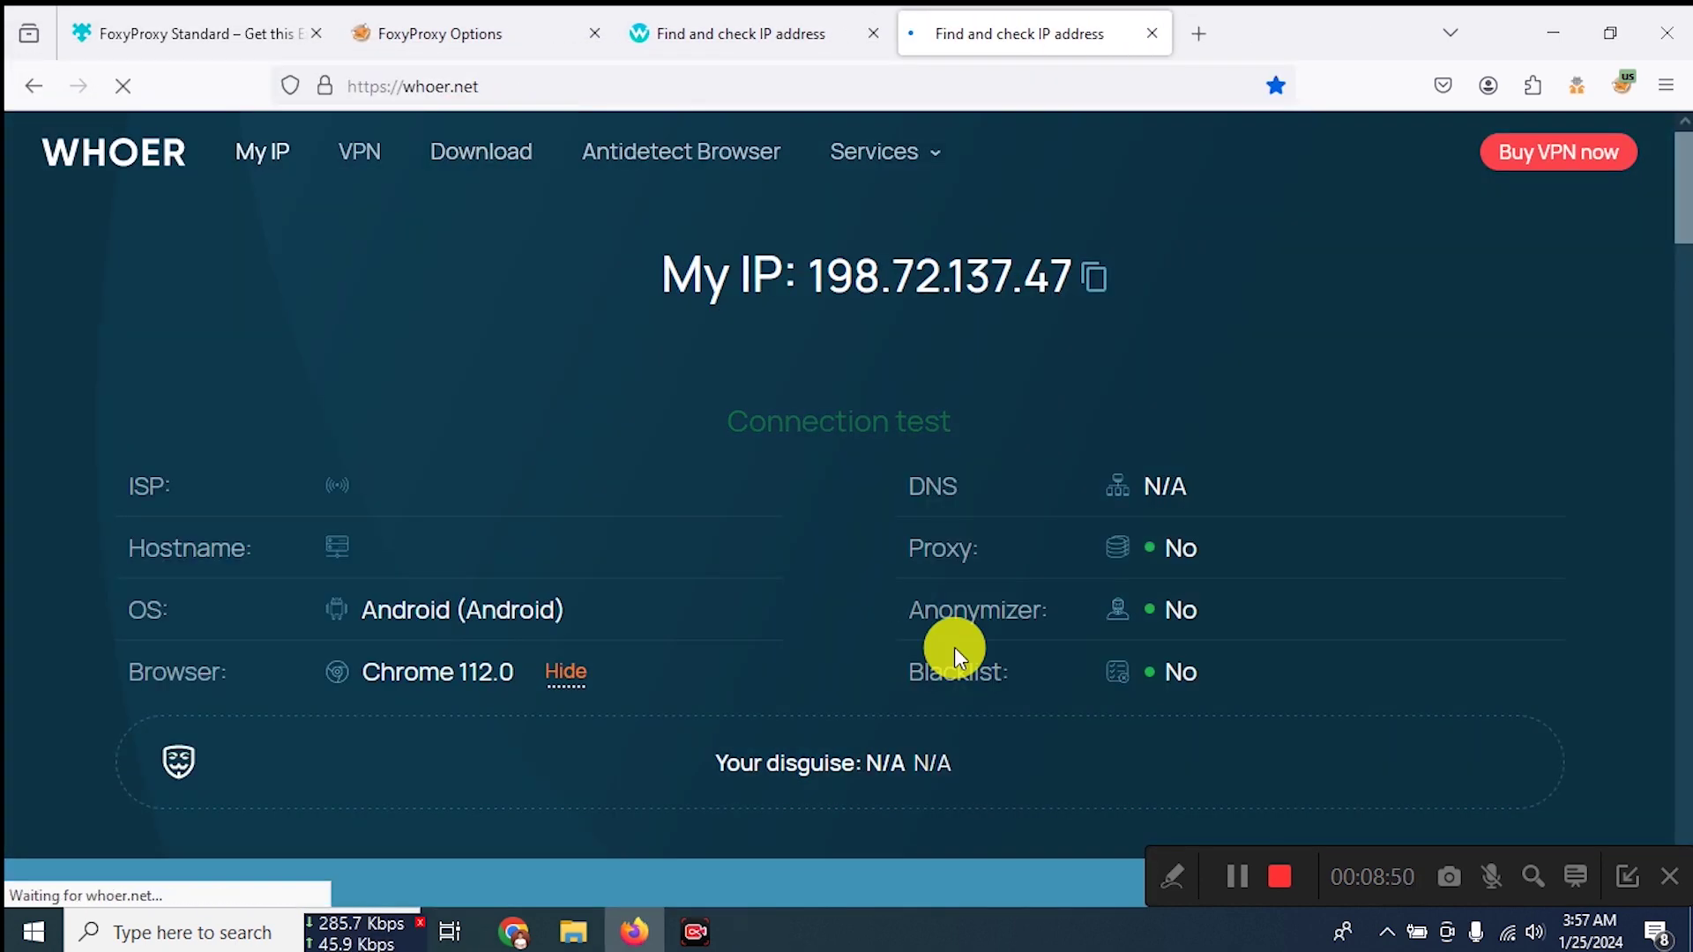
{"action": "scroll", "coordinate": [575, 674], "scroll_direction": "down", "scroll_amount": 3}
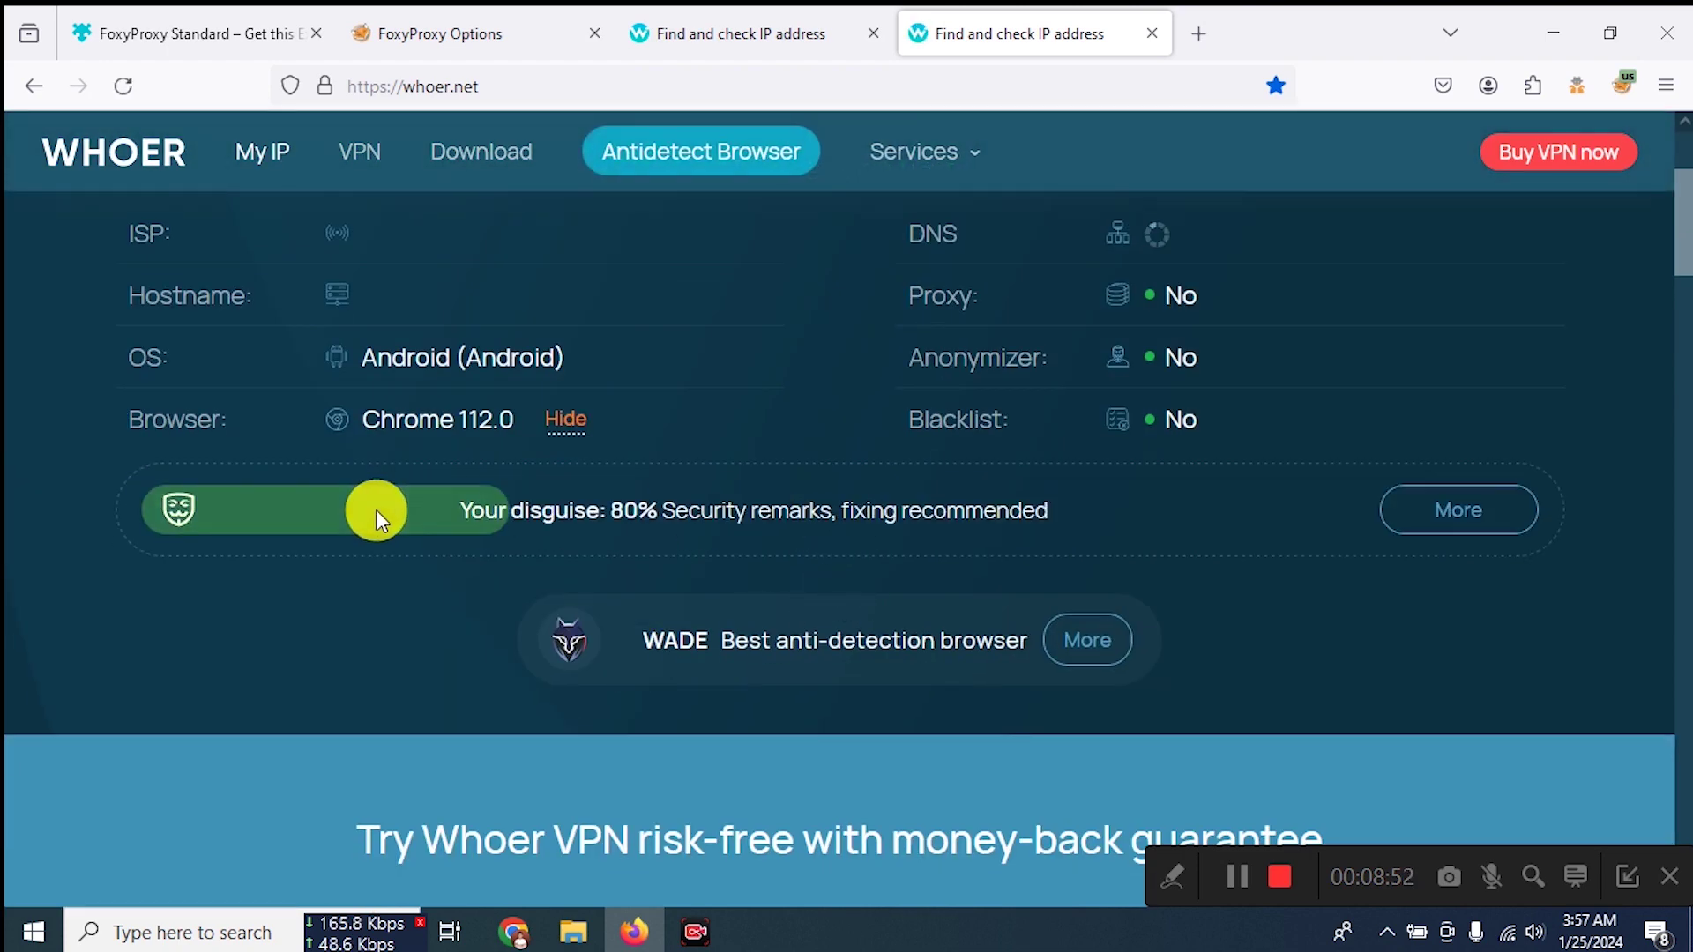
{"action": "scroll", "coordinate": [624, 352], "scroll_direction": "up", "scroll_amount": 3}
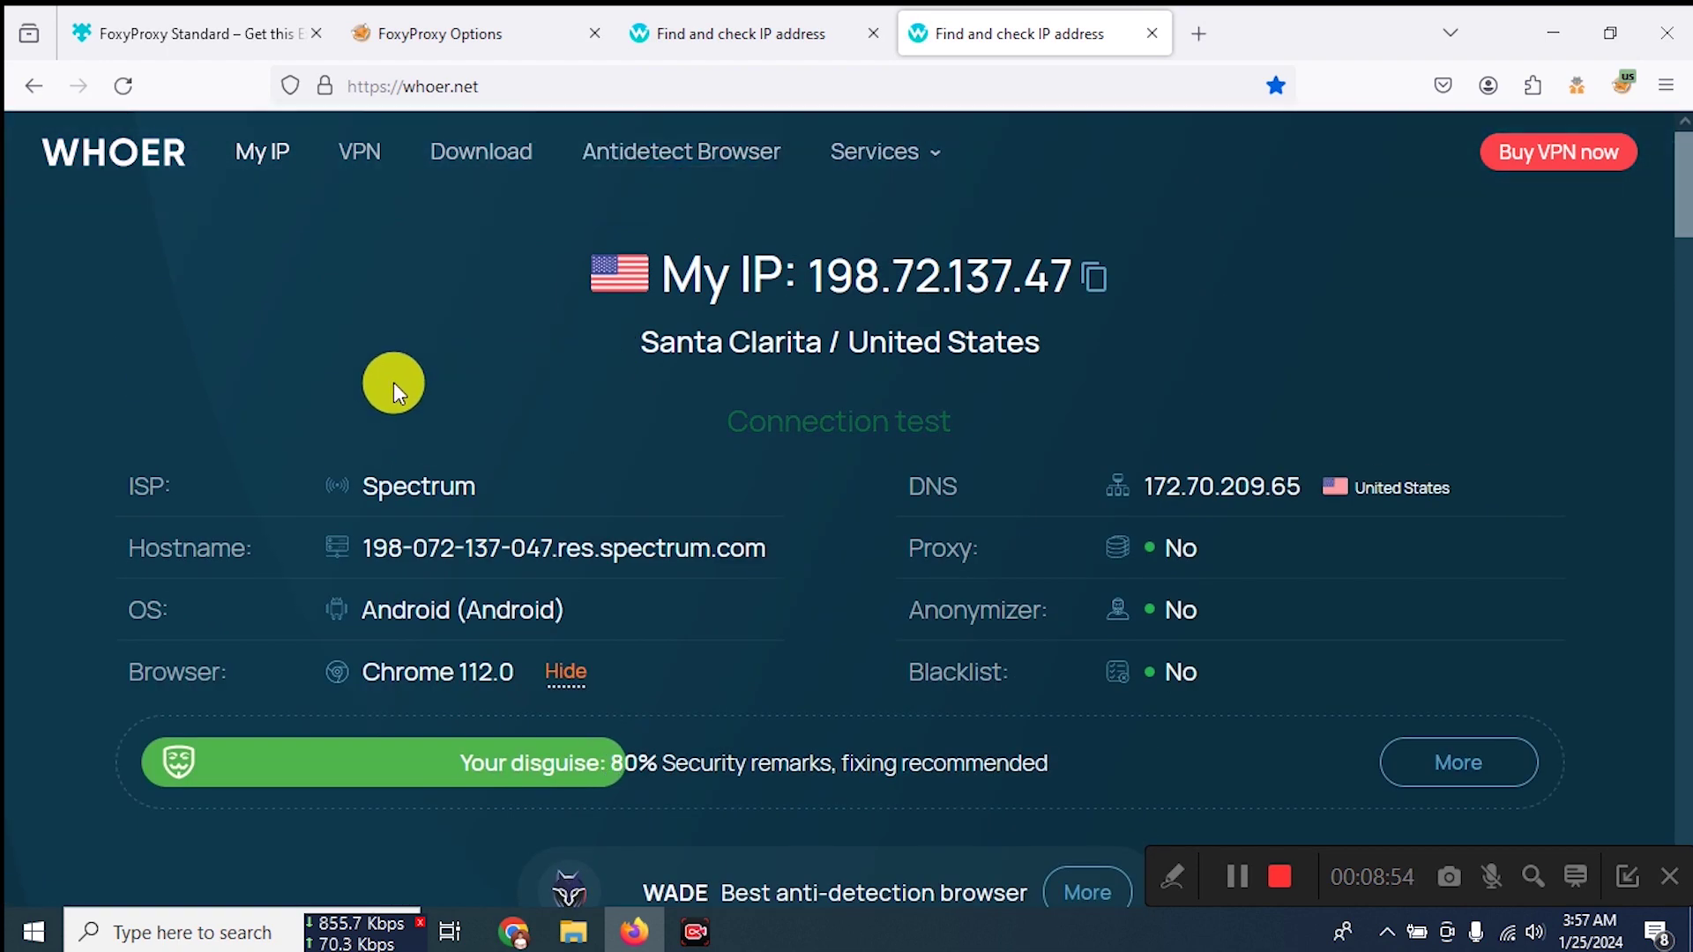
Step: Compare the local and system time again in the time details of the reloaded whoer page
{"action": "scroll", "coordinate": [961, 368], "scroll_direction": "down", "scroll_amount": 4}
{"action": "scroll", "coordinate": [665, 431], "scroll_direction": "down", "scroll_amount": 15}
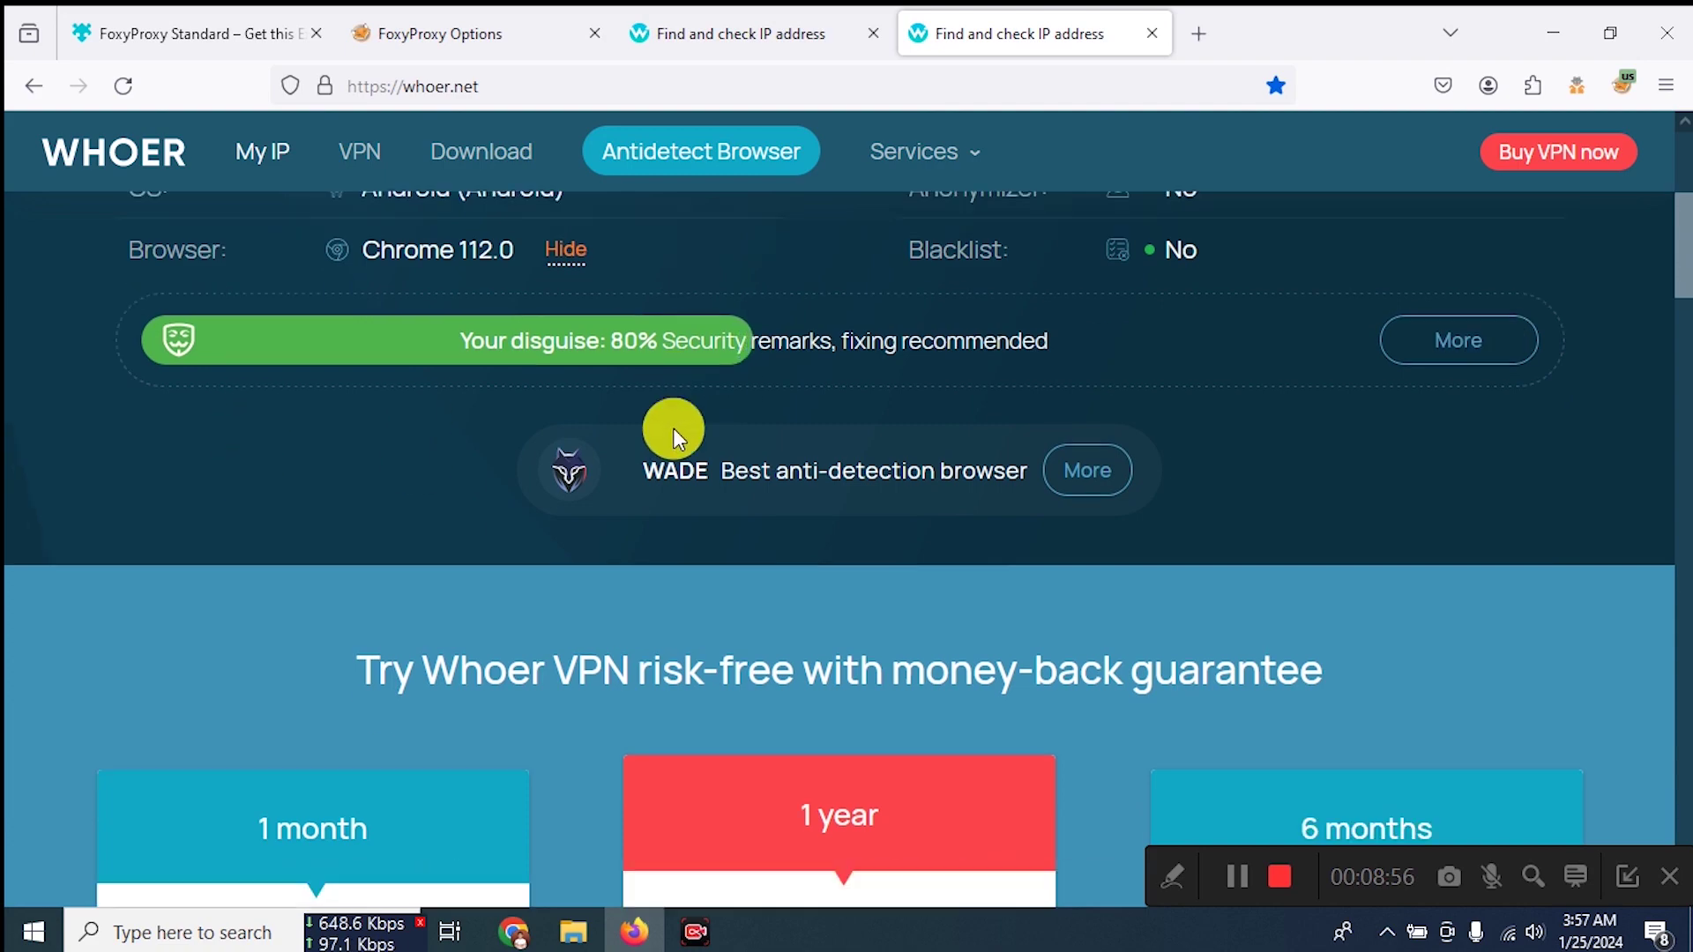
{"action": "scroll", "coordinate": [1178, 470], "scroll_direction": "up", "scroll_amount": 5}
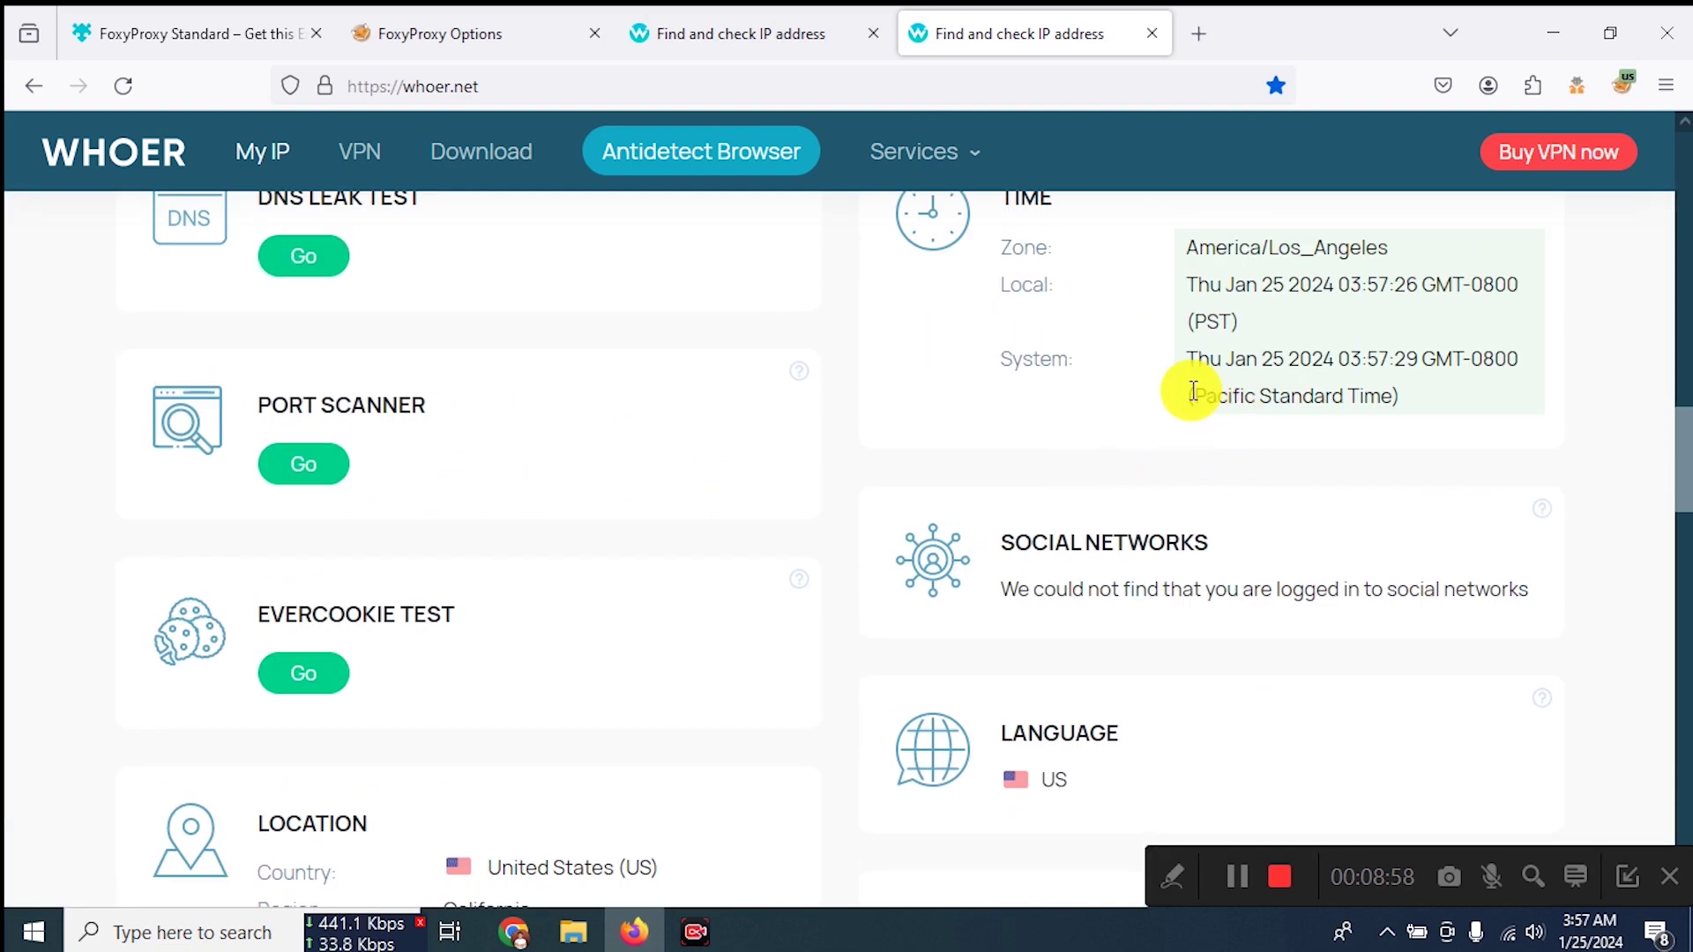
{"action": "mouse_move", "coordinate": [1182, 389]}
{"action": "left_mouse_down"}
{"action": "mouse_move", "coordinate": [1221, 340]}
{"action": "mouse_move", "coordinate": [1201, 328]}
{"action": "mouse_move", "coordinate": [1180, 388]}
{"action": "left_mouse_up"}
Step: Expand the disguise rating details and examine the DoNotTrack and browser headers remarks
{"action": "scroll", "coordinate": [1173, 393], "scroll_direction": "up", "scroll_amount": 15}
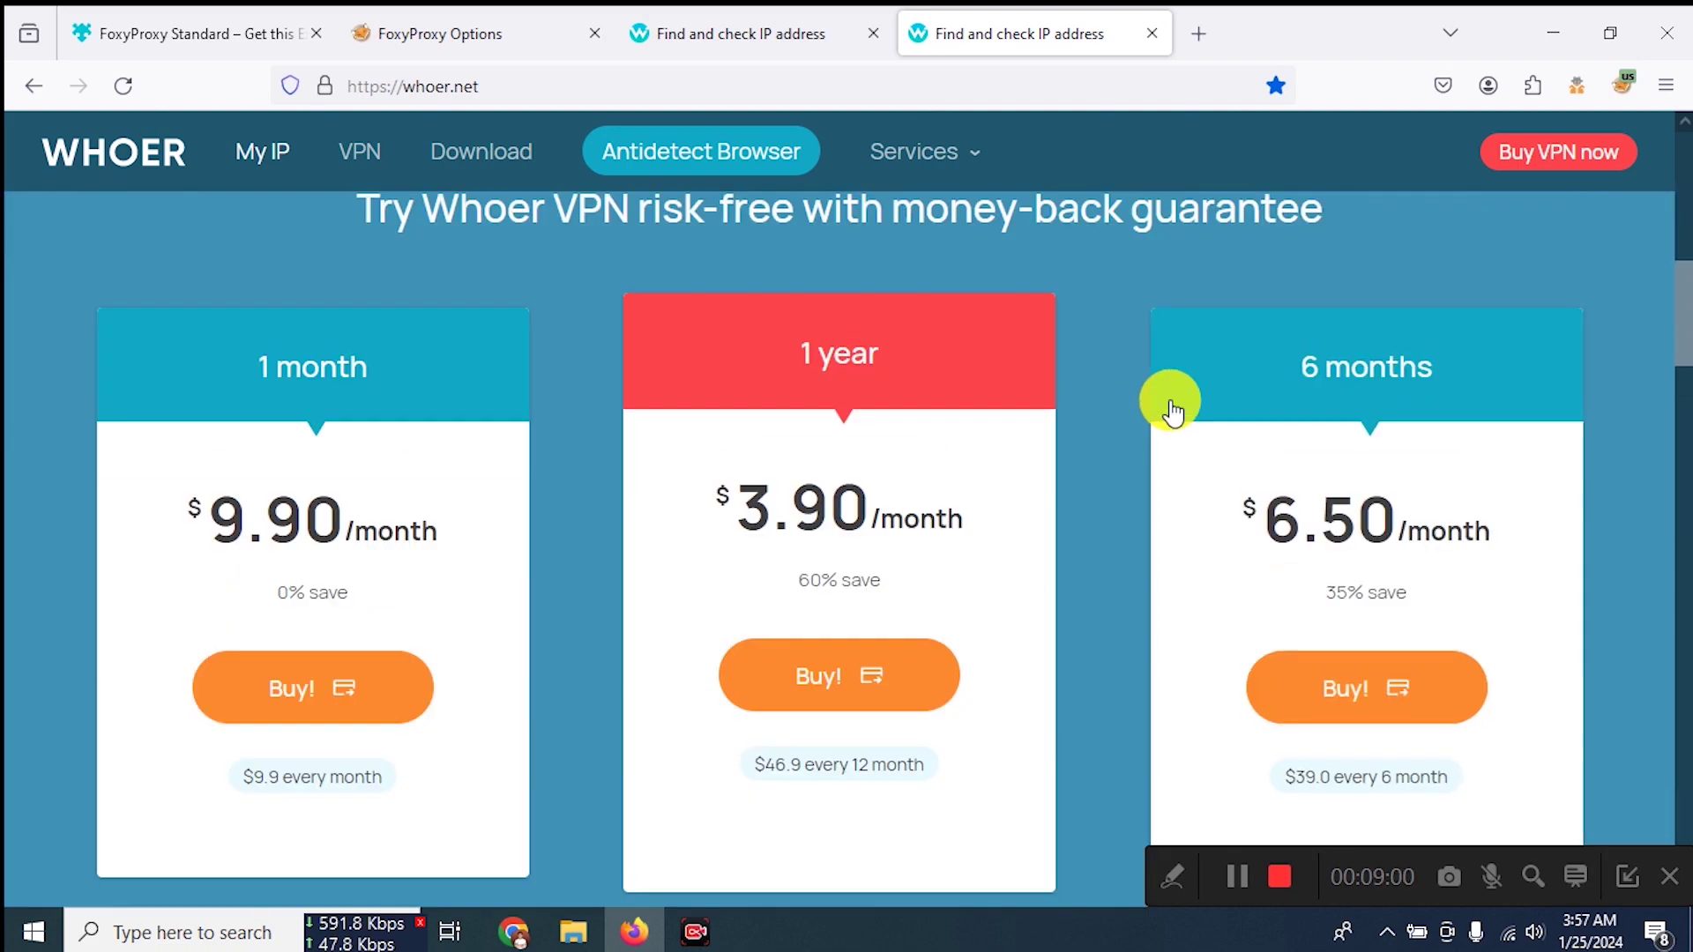
{"action": "scroll", "coordinate": [500, 395], "scroll_direction": "down", "scroll_amount": 5}
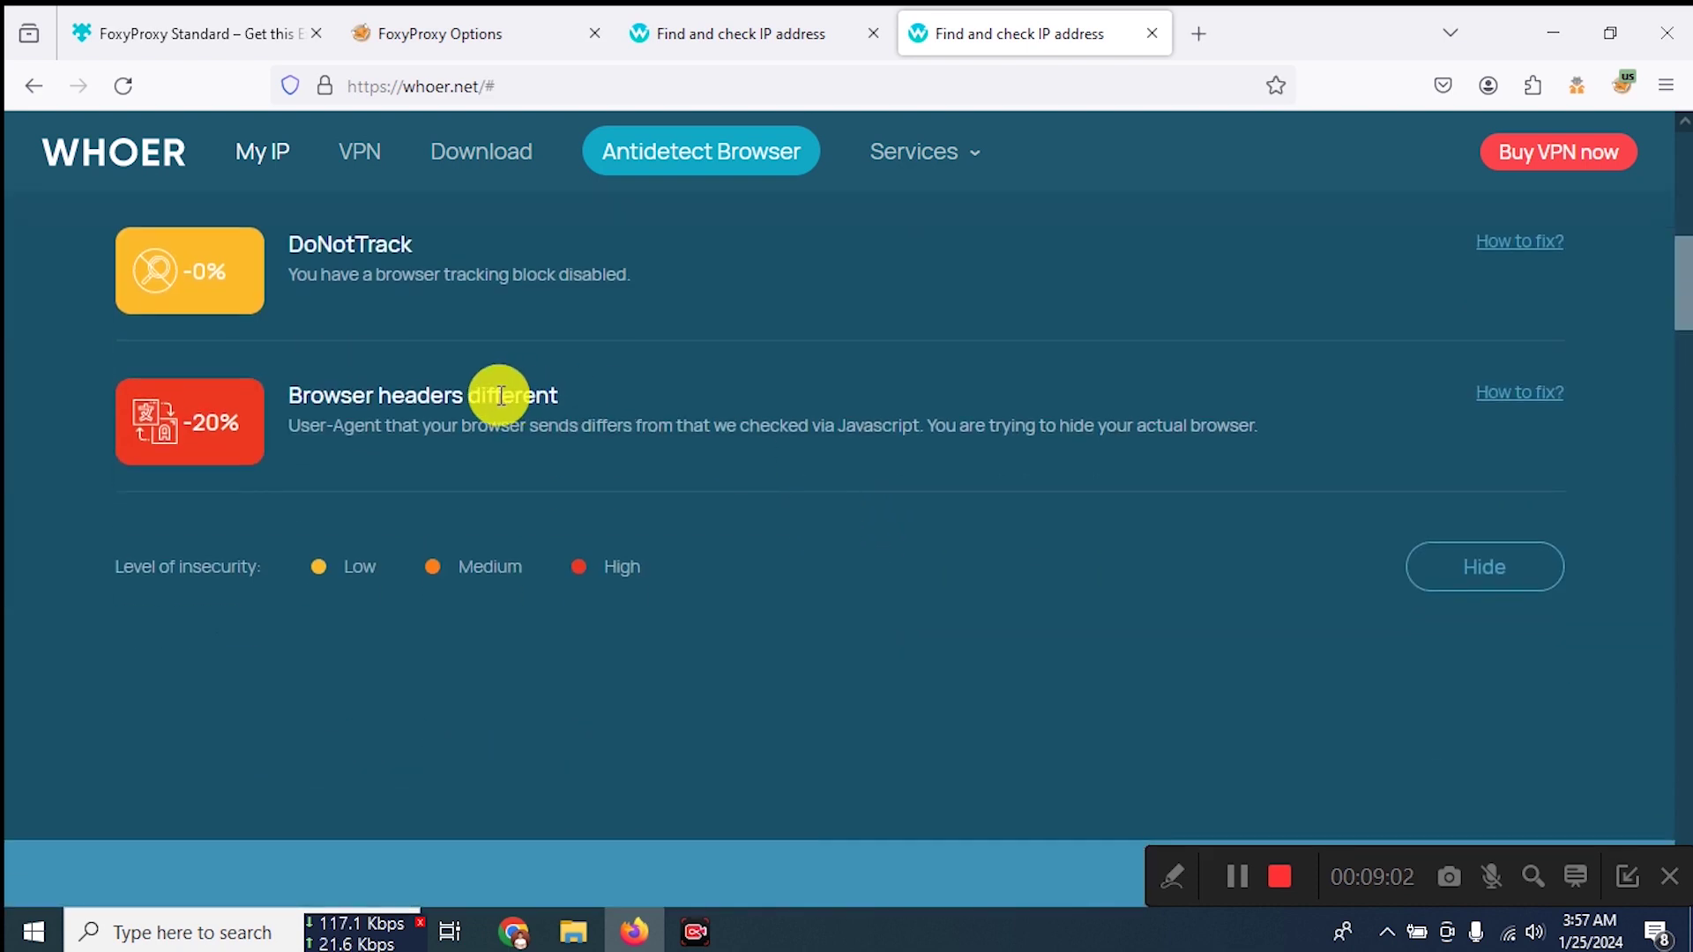
{"action": "double_click", "coordinate": [328, 241]}
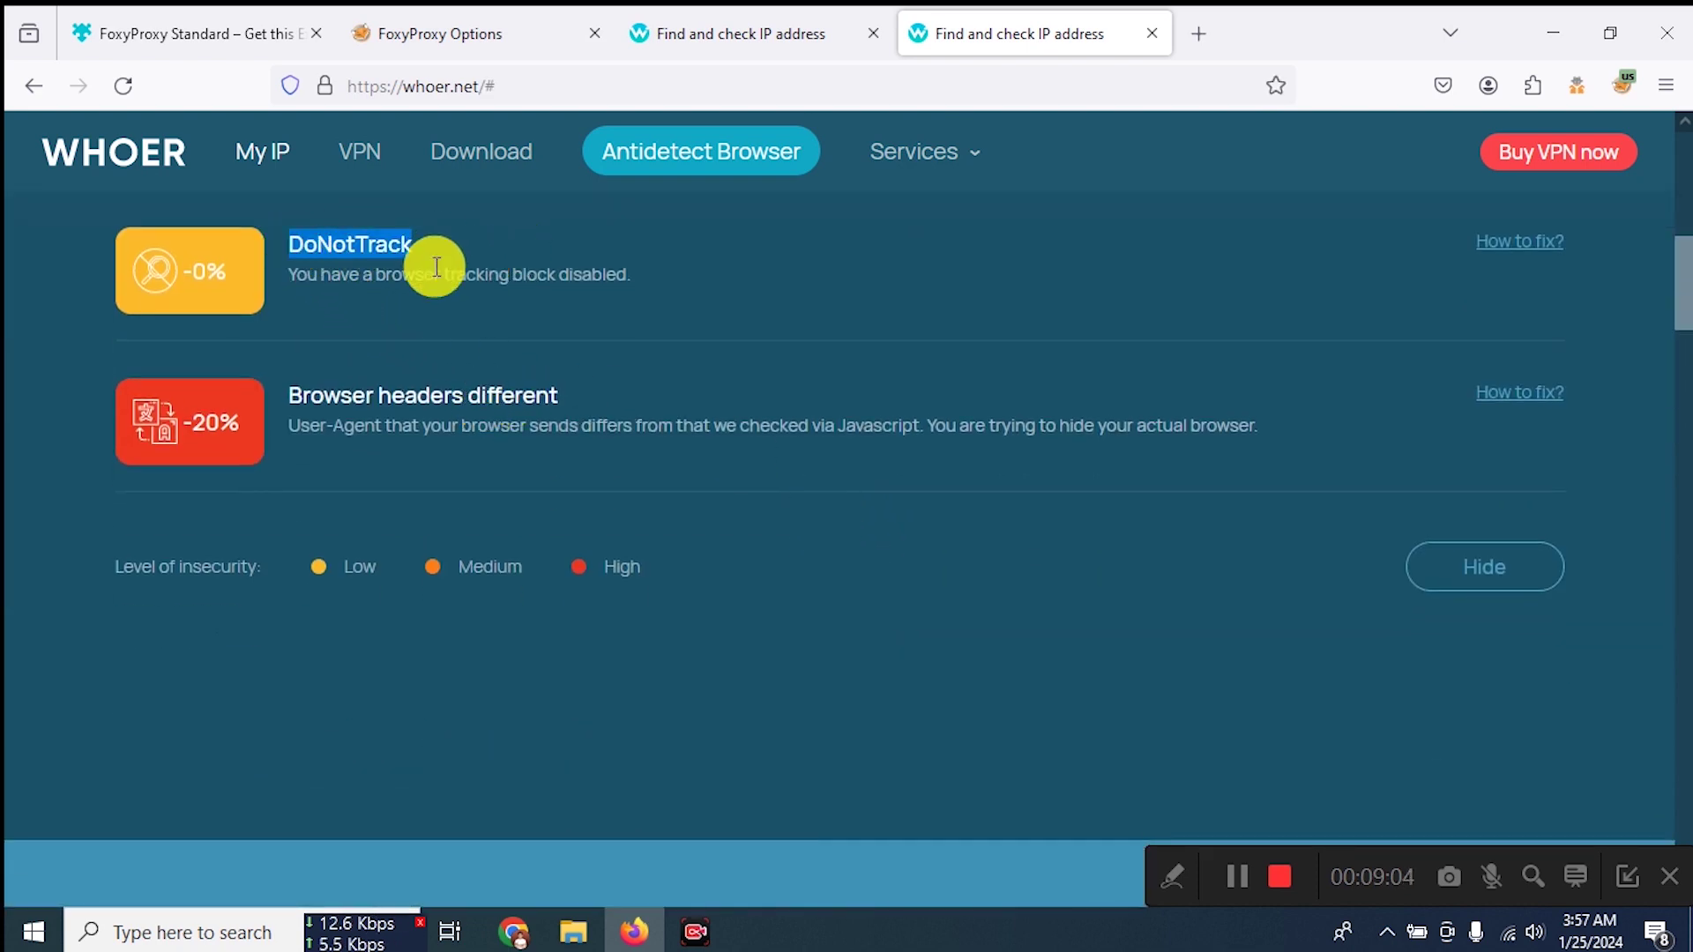
{"action": "left_click_drag", "start_coordinate": [291, 271], "coordinate": [755, 276]}
{"action": "left_click_drag", "start_coordinate": [1002, 426], "coordinate": [412, 426]}
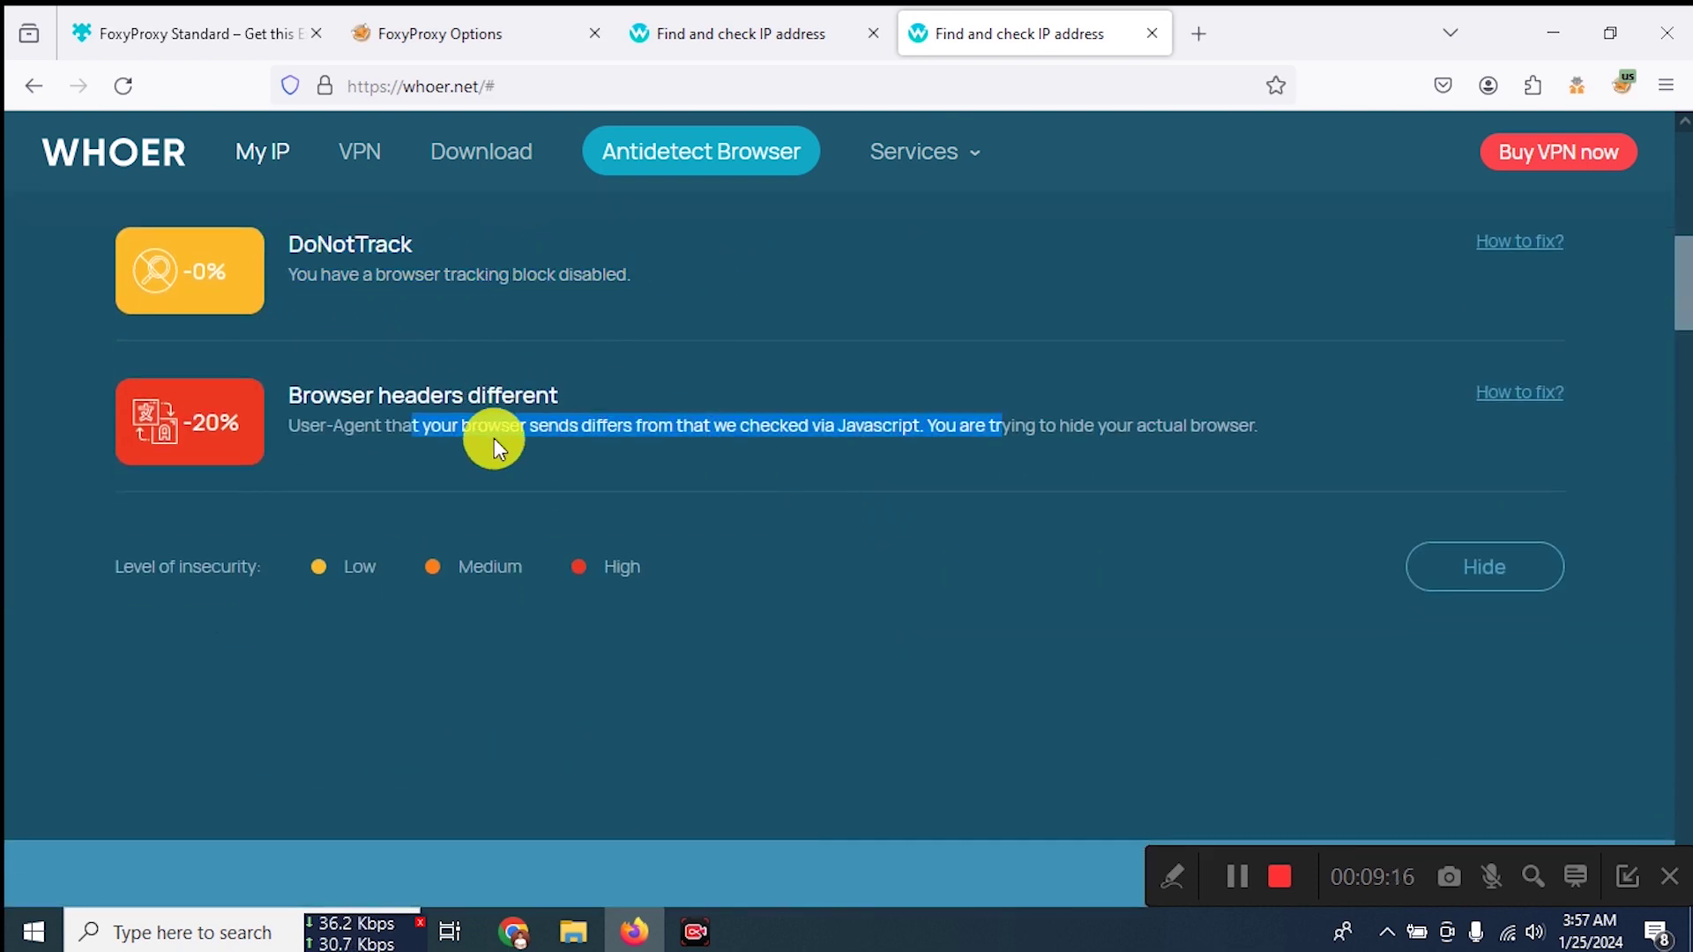
Step: Reset the container's spoofed Android Chrome user agent in the user-agent switcher extension, reload whoer.net and check the extension's user agent string
{"action": "left_click", "coordinate": [1587, 87]}
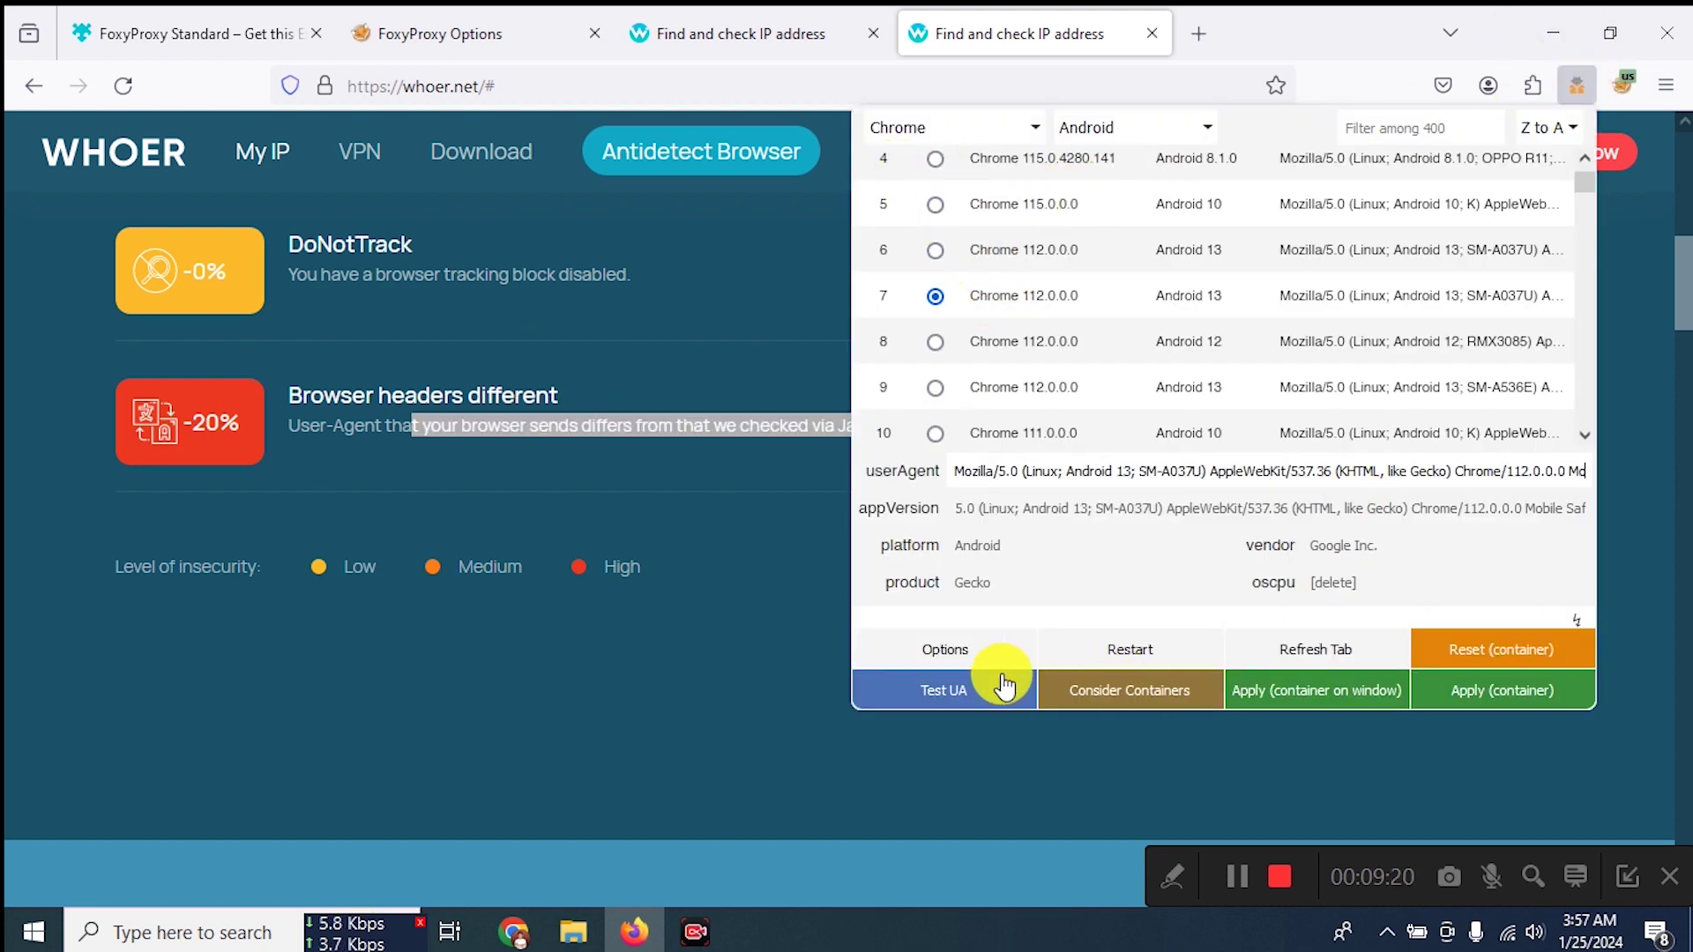
{"action": "left_click", "coordinate": [1466, 650]}
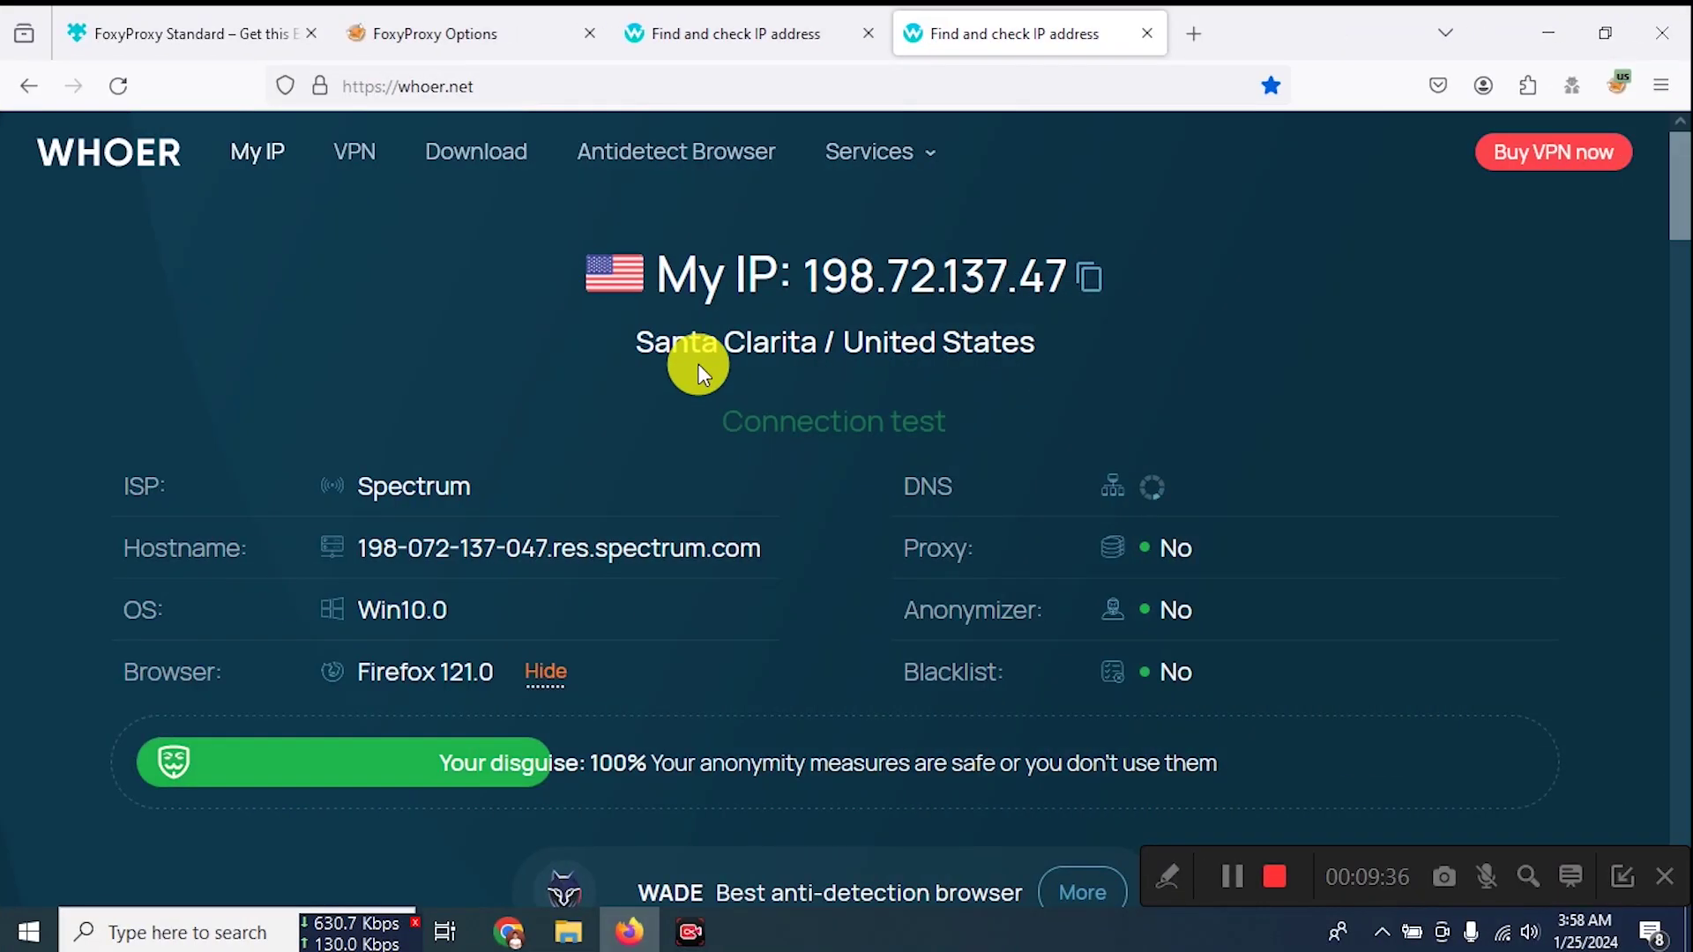
{"action": "left_click", "coordinate": [1575, 87]}
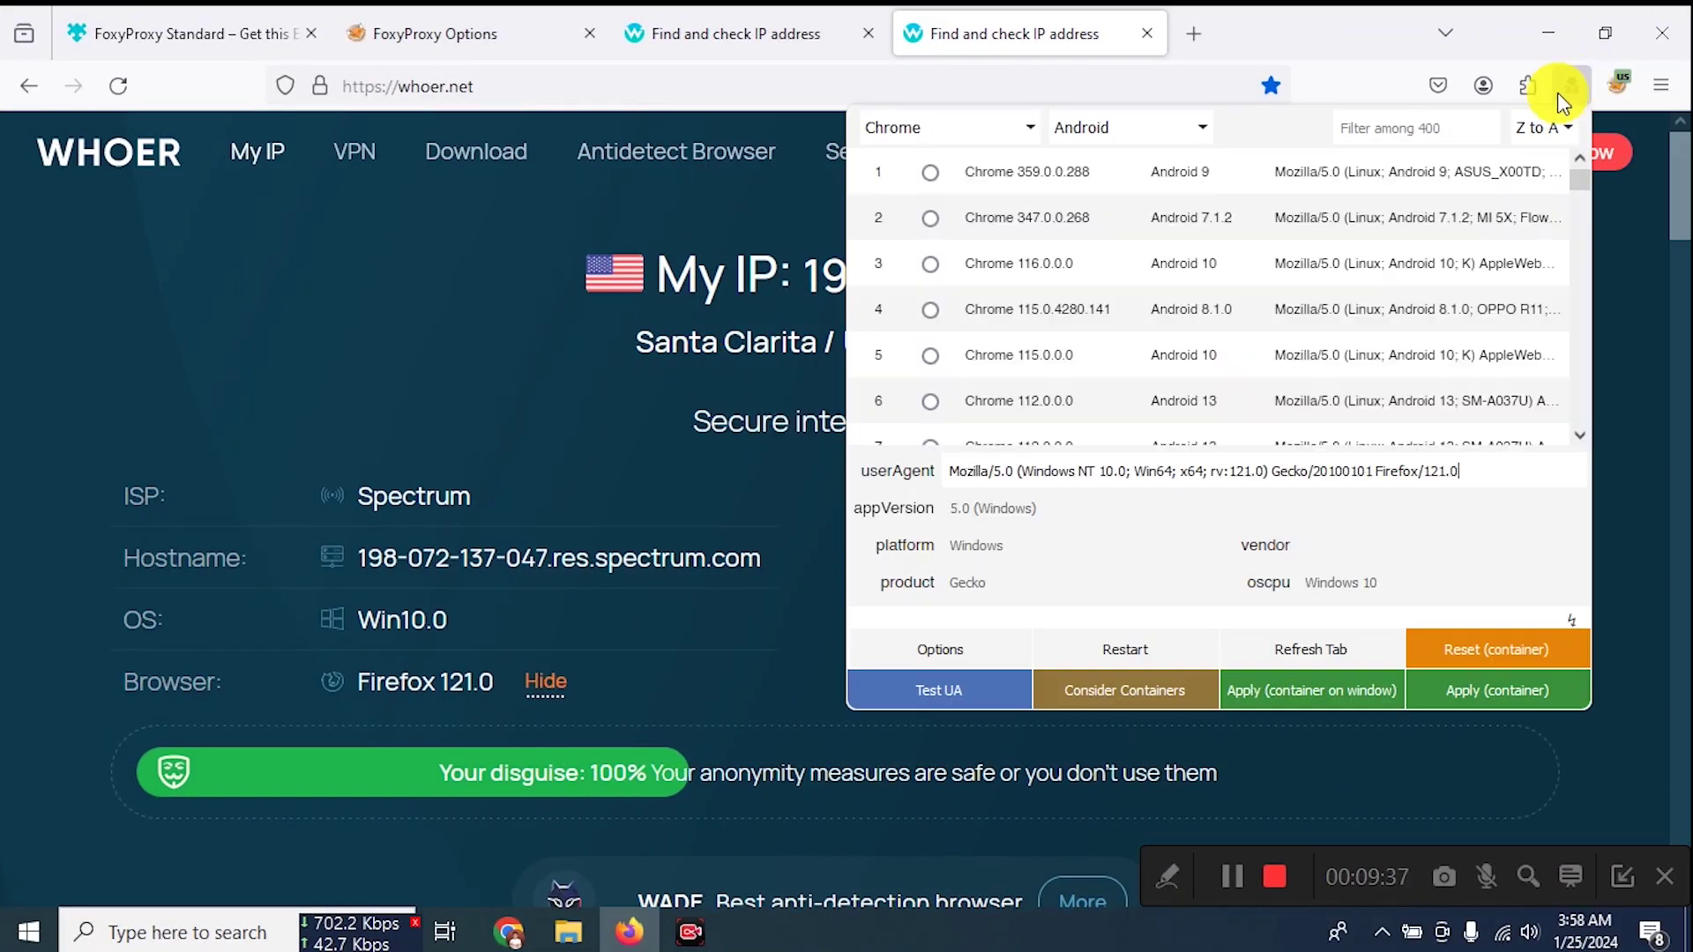
{"action": "left_click", "coordinate": [1331, 18]}
Step: Examine the IP summary, the disguise rating and the region in the location details with the default user agent
{"action": "scroll", "coordinate": [605, 506], "scroll_direction": "down", "scroll_amount": 5}
{"action": "scroll", "coordinate": [594, 514], "scroll_direction": "up", "scroll_amount": 5}
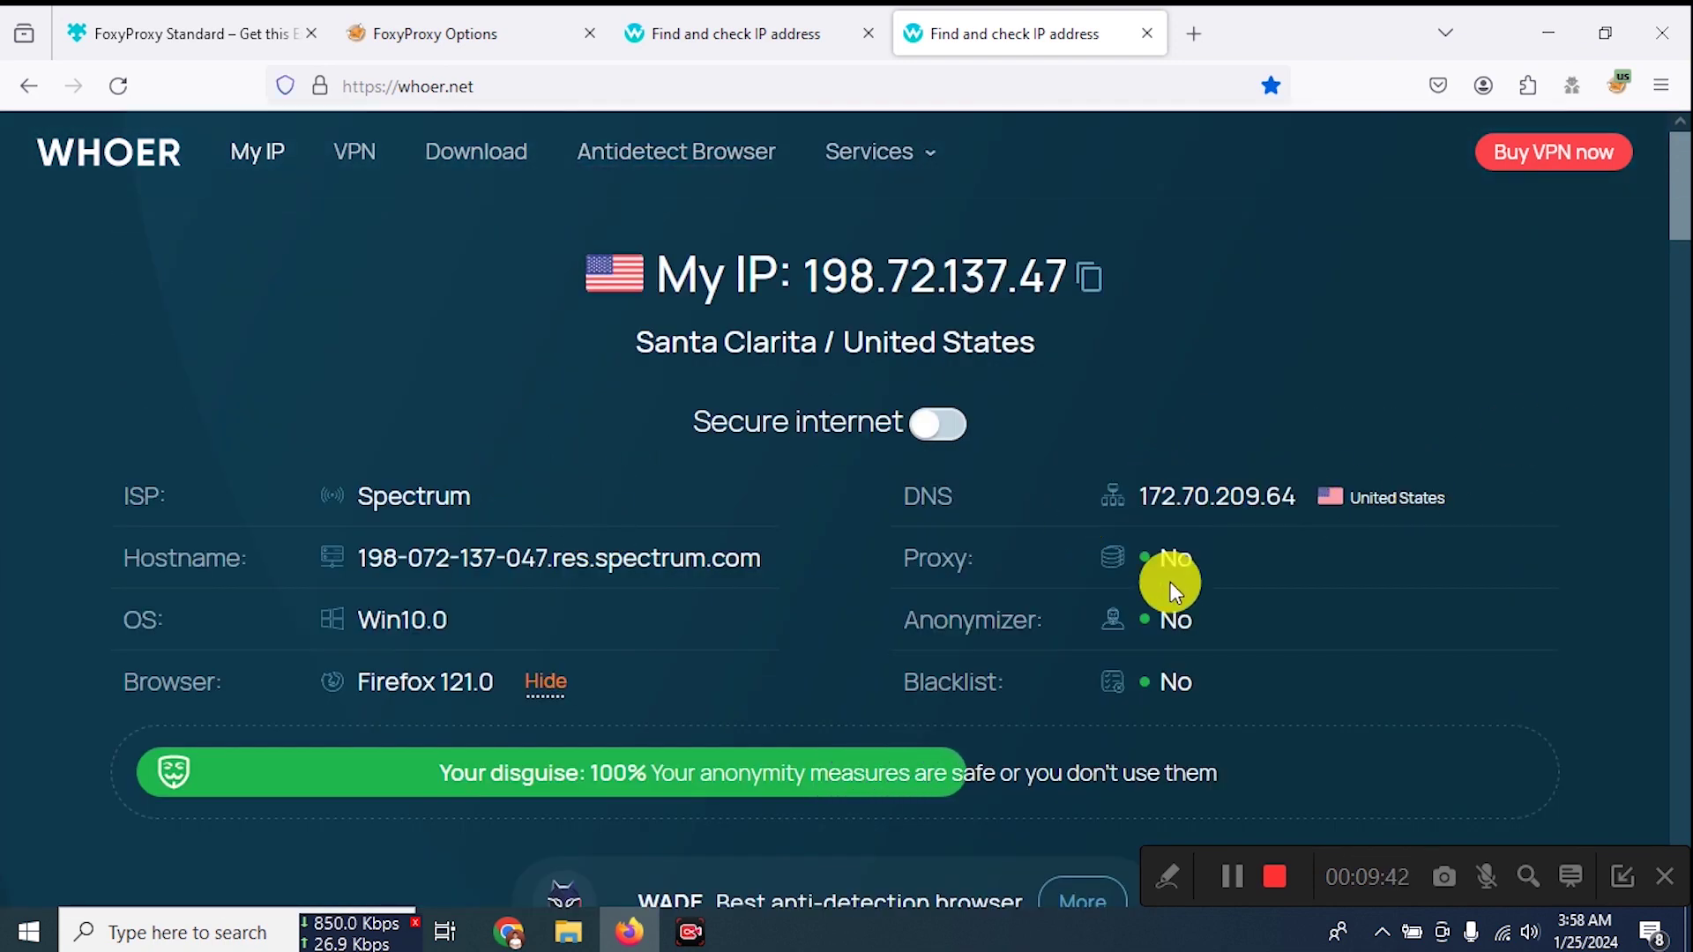
{"action": "scroll", "coordinate": [511, 555], "scroll_direction": "down", "scroll_amount": 6}
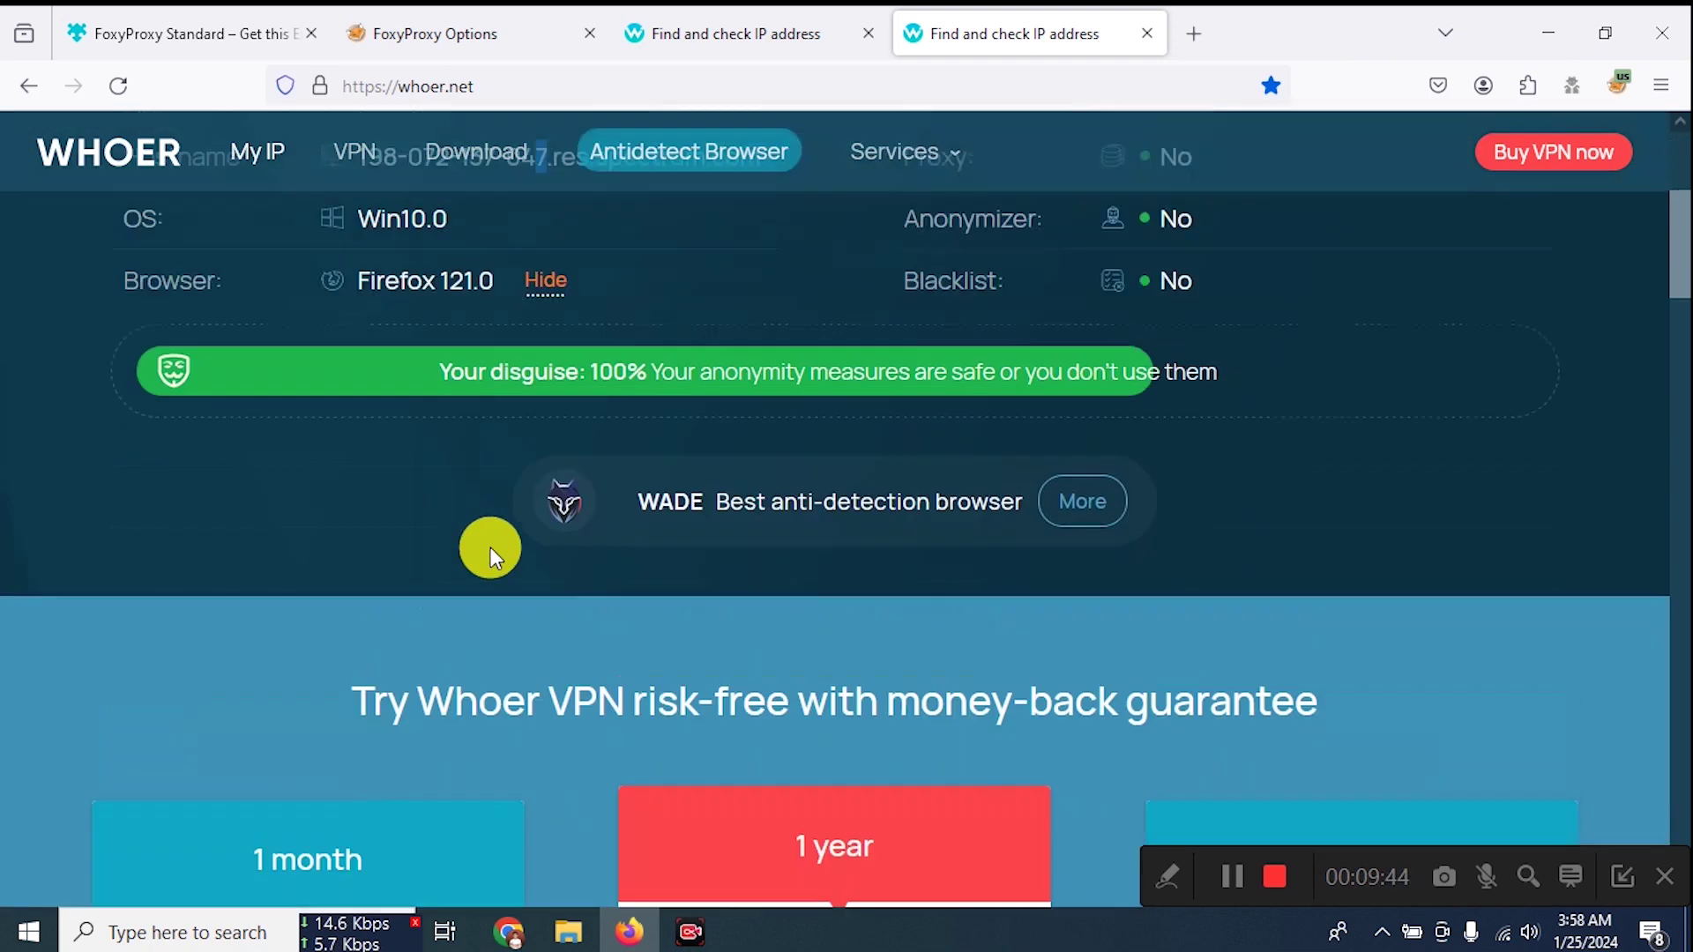
{"action": "scroll", "coordinate": [511, 578], "scroll_direction": "up", "scroll_amount": 8}
{"action": "scroll", "coordinate": [461, 552], "scroll_direction": "down", "scroll_amount": 3}
{"action": "left_click_drag", "start_coordinate": [510, 565], "coordinate": [414, 564]}
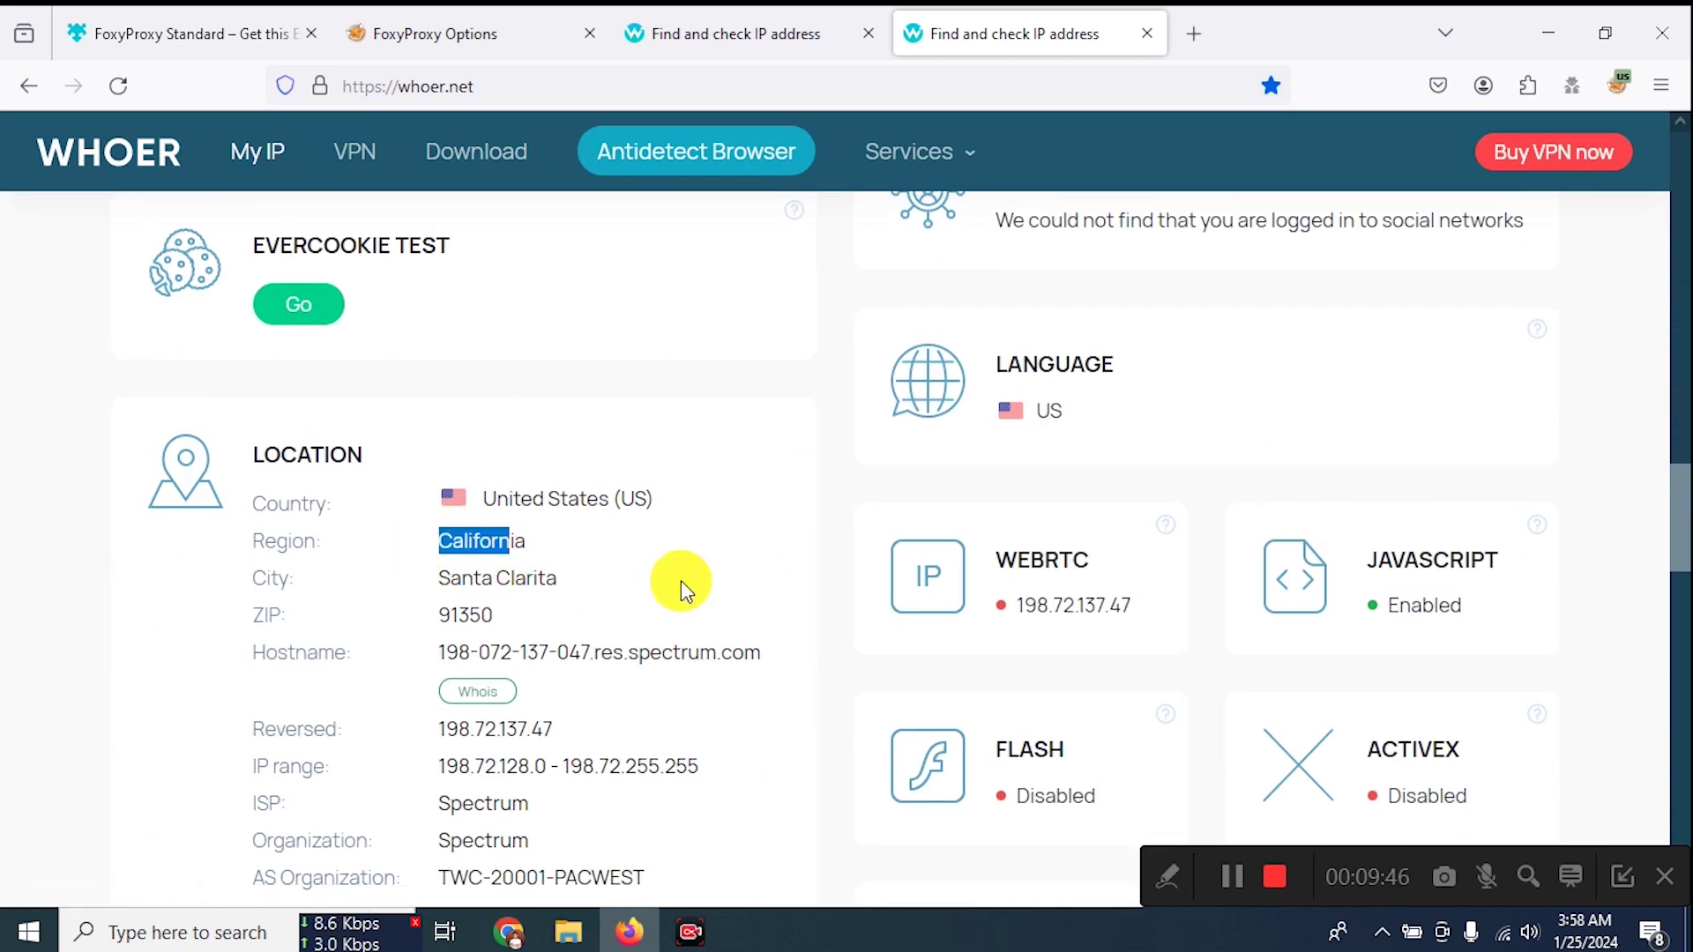
{"action": "scroll", "coordinate": [685, 578], "scroll_direction": "up", "scroll_amount": 10}
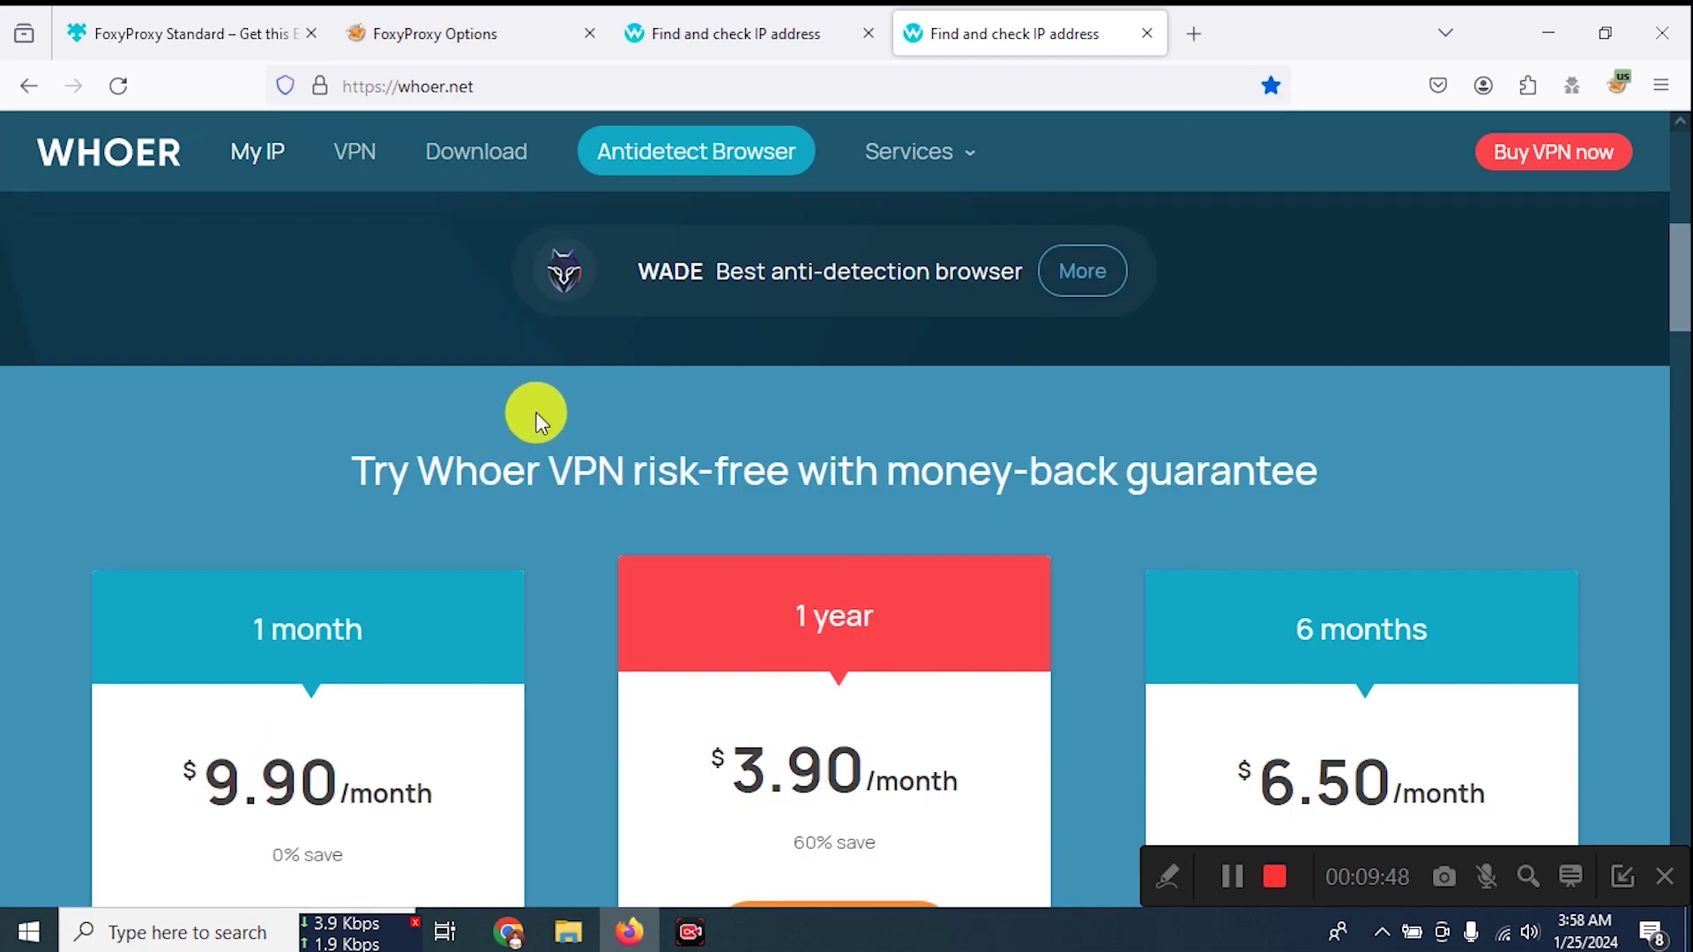